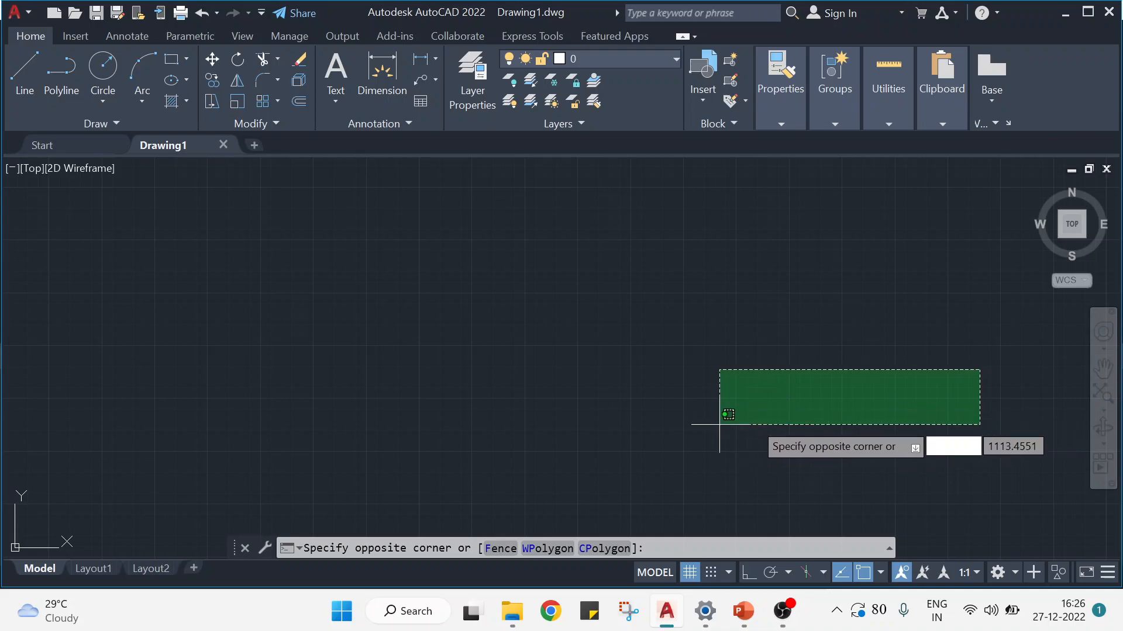
pyautogui.press('Escape')
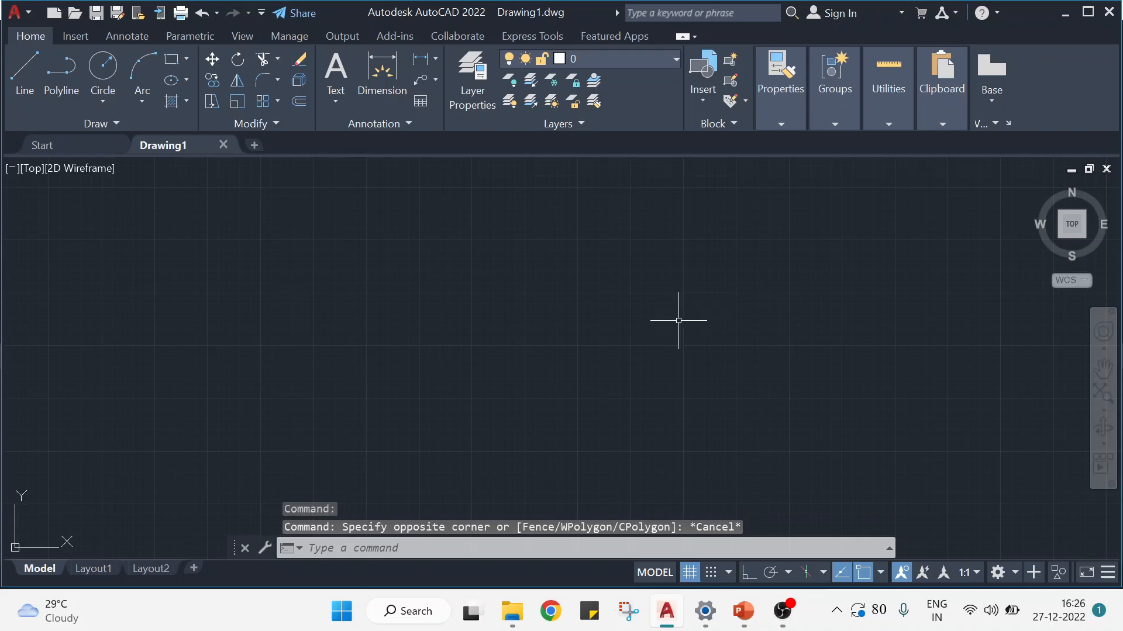
pyautogui.press('Escape')
pyautogui.press('Escape')
pyautogui.press('Escape')
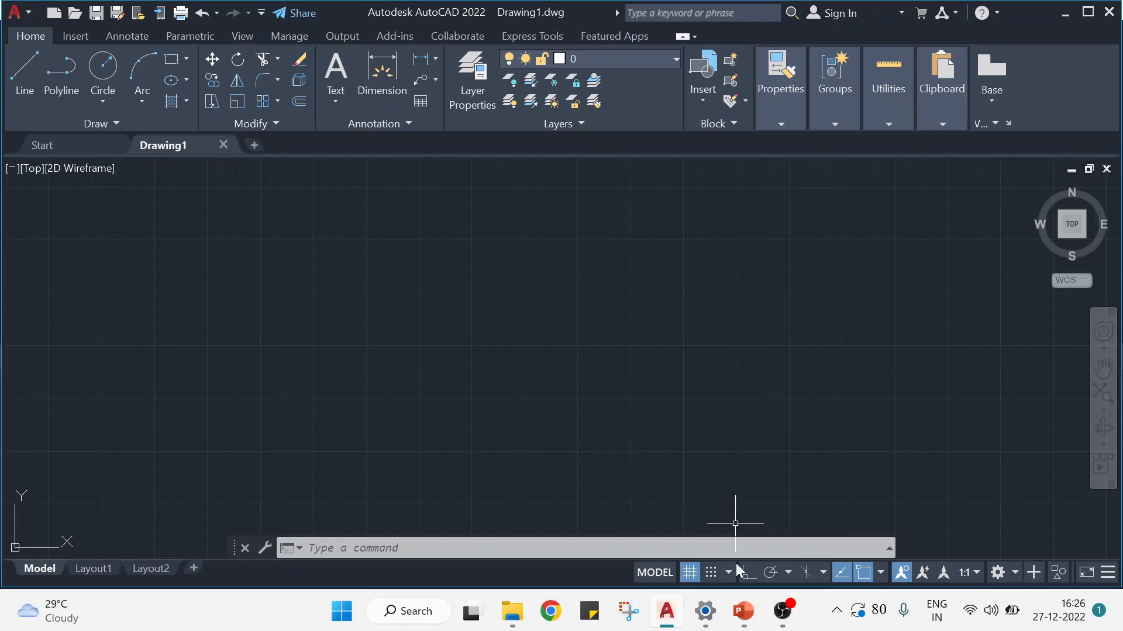
# Switch to PowerPoint to read the first assignment question on the hexagonal lamina, and return to AutoCAD
pyautogui.click(747, 625)
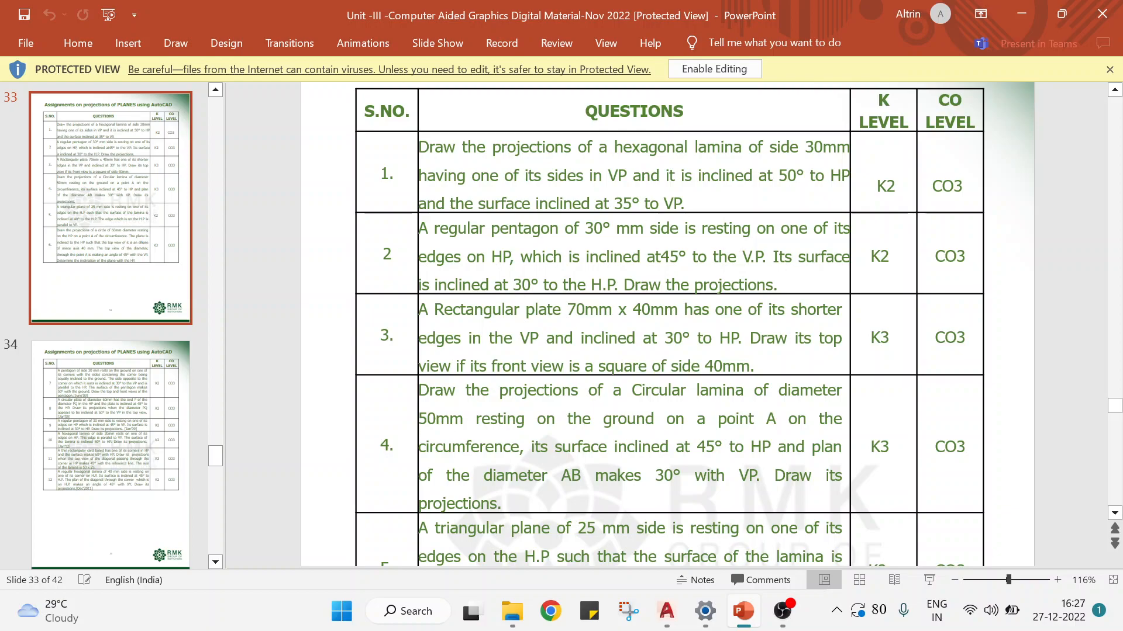
pyautogui.click(667, 611)
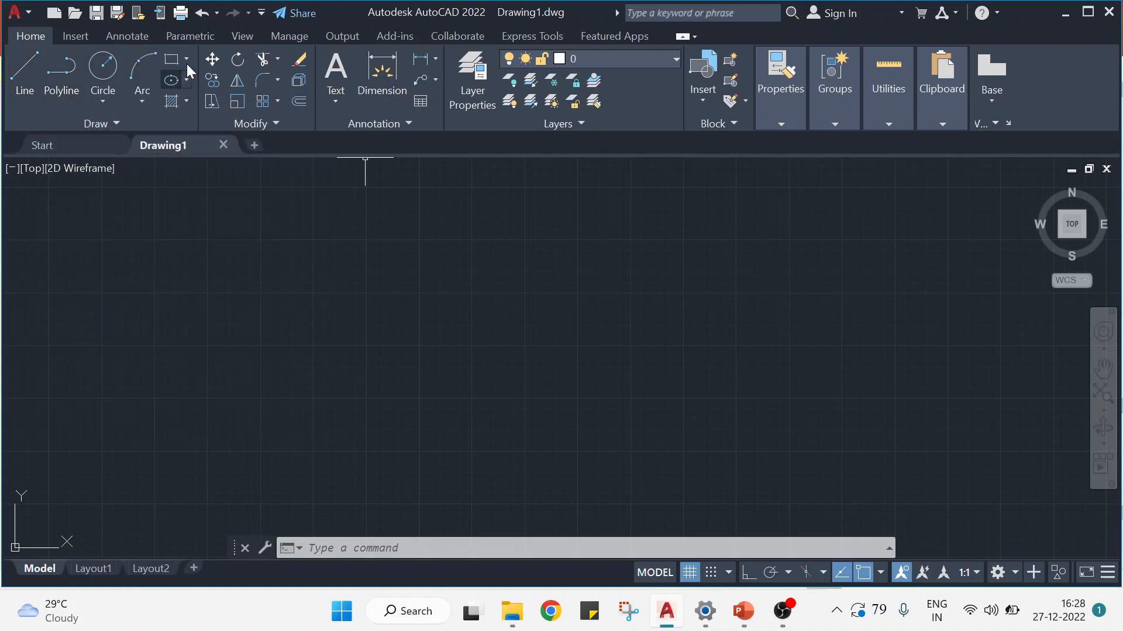
pyautogui.click(186, 59)
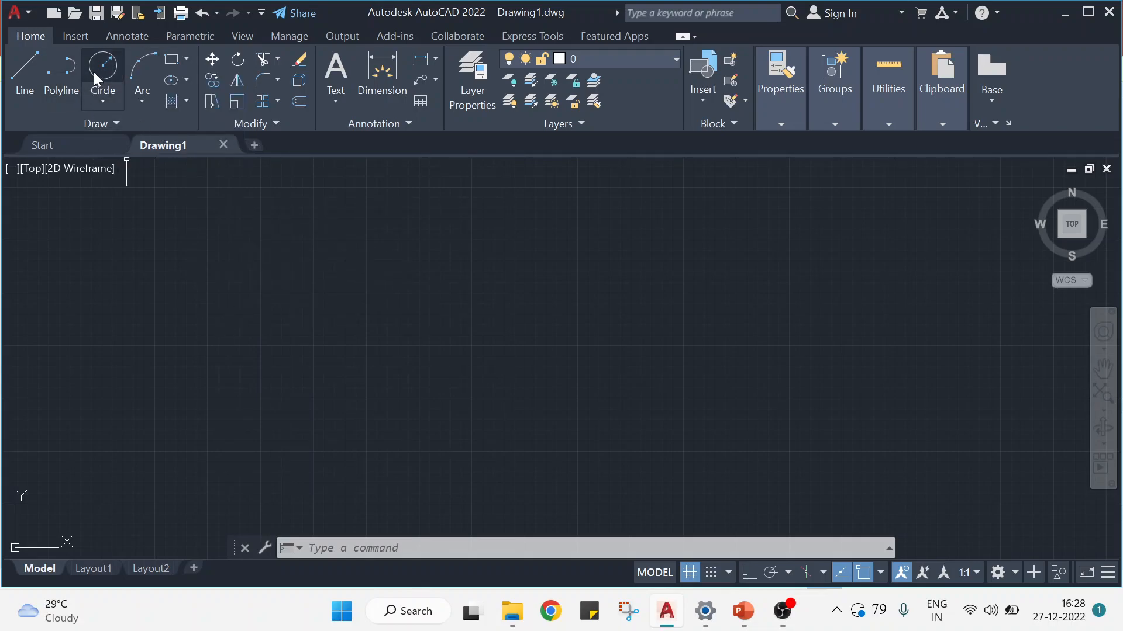
pyautogui.click(780, 103)
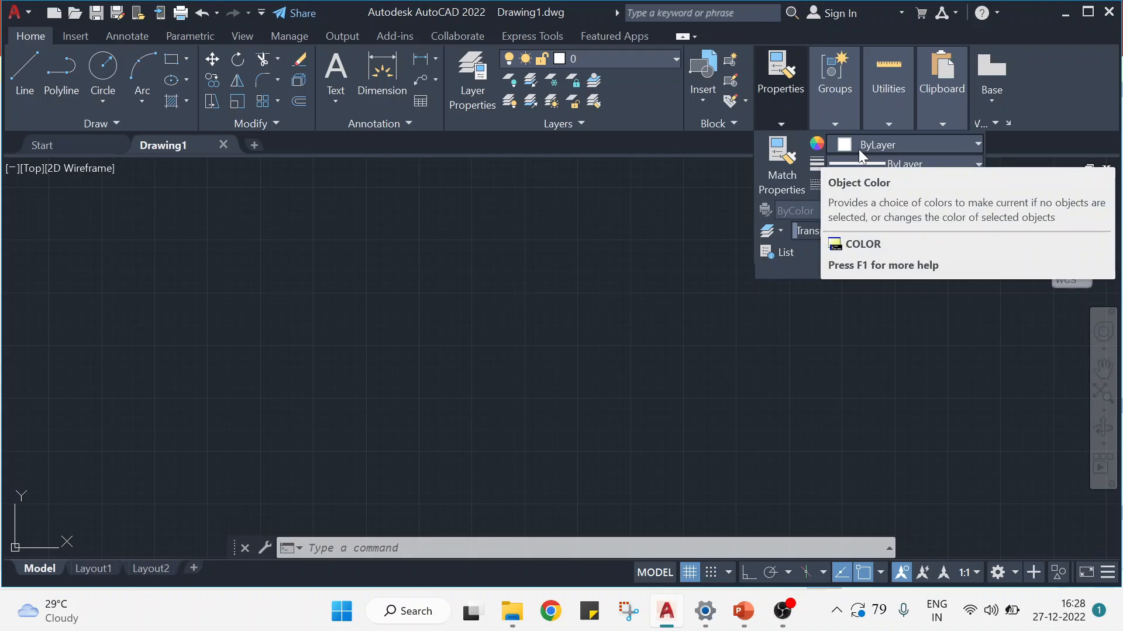
pyautogui.click(489, 270)
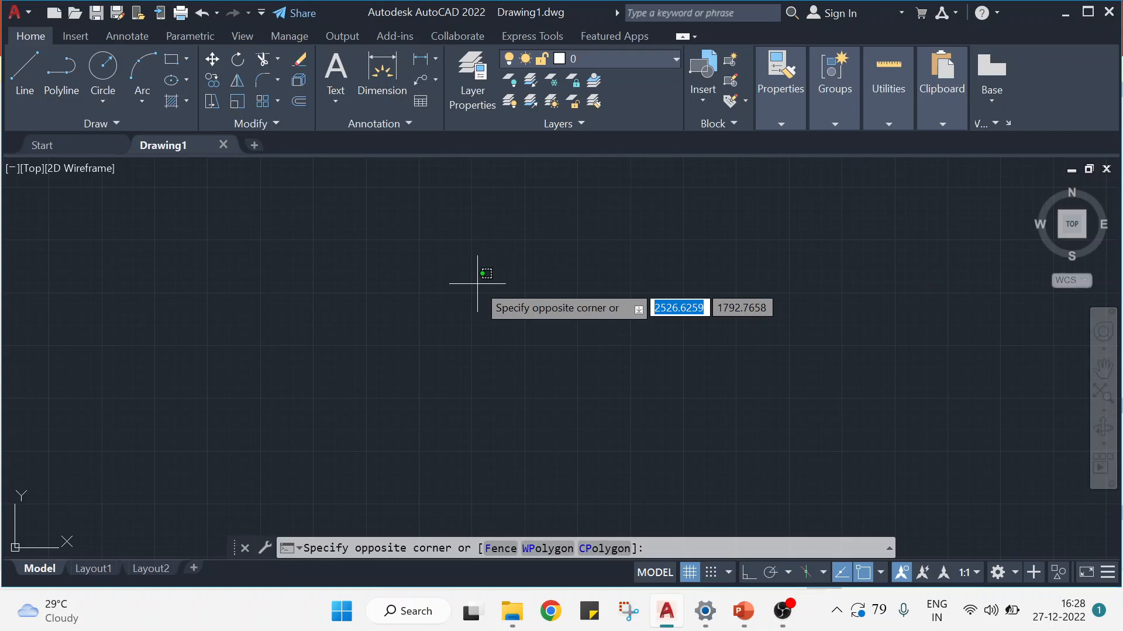
pyautogui.press('Escape')
pyautogui.press('Escape')
pyautogui.press('Escape')
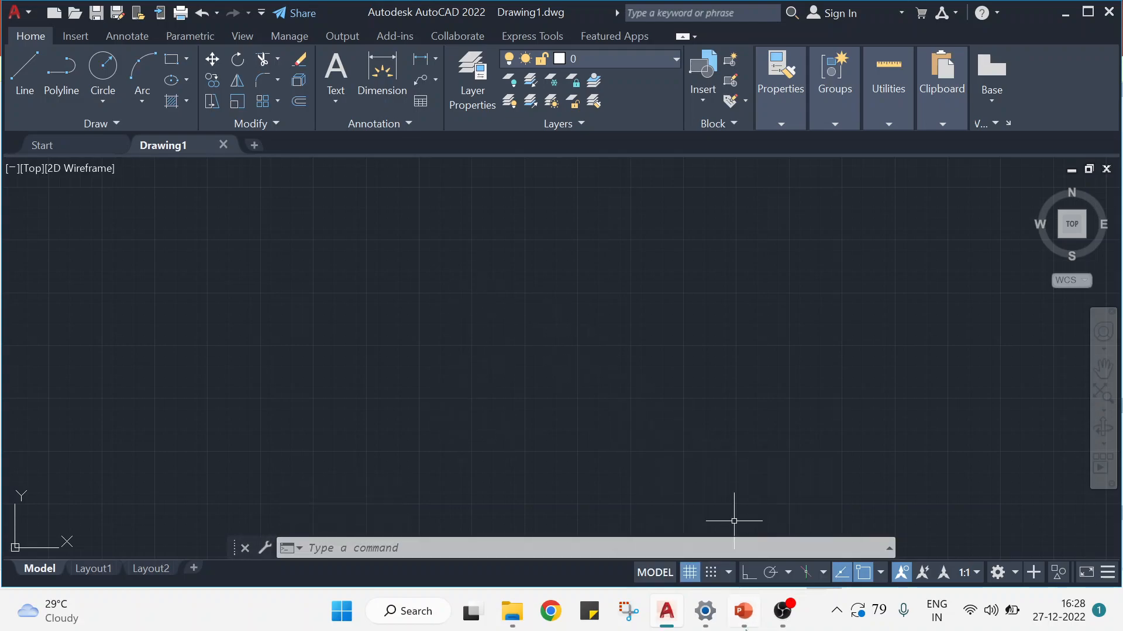
# Recheck the hexagonal lamina question in PowerPoint and switch back to AutoCAD
pyautogui.click(743, 614)
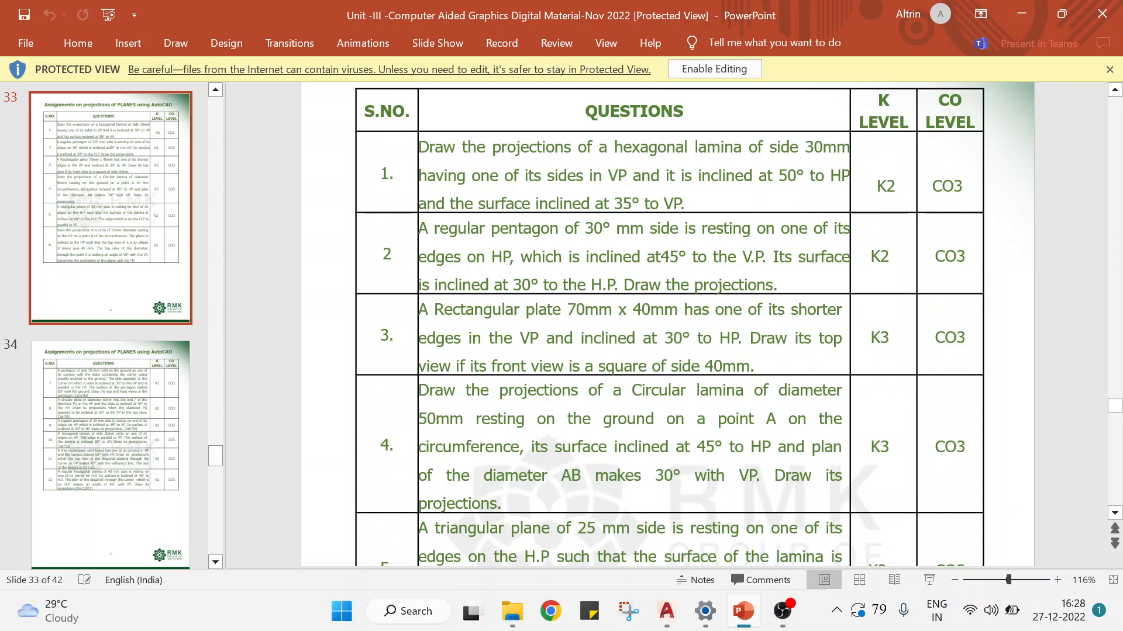
pyautogui.click(666, 613)
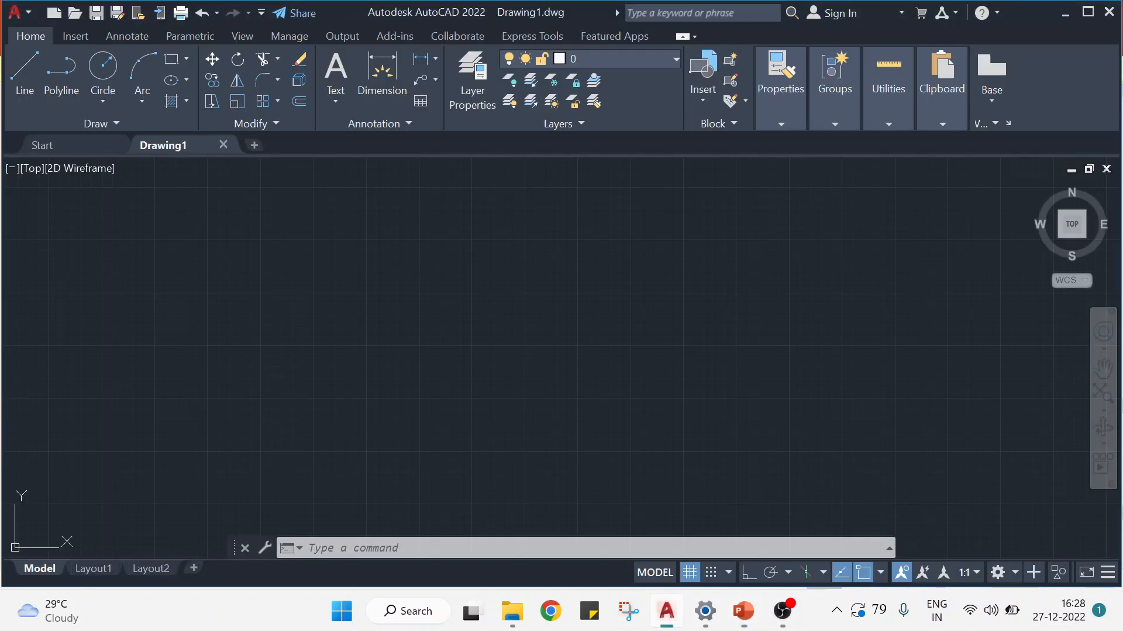
pyautogui.click(37, 61)
pyautogui.press('Escape')
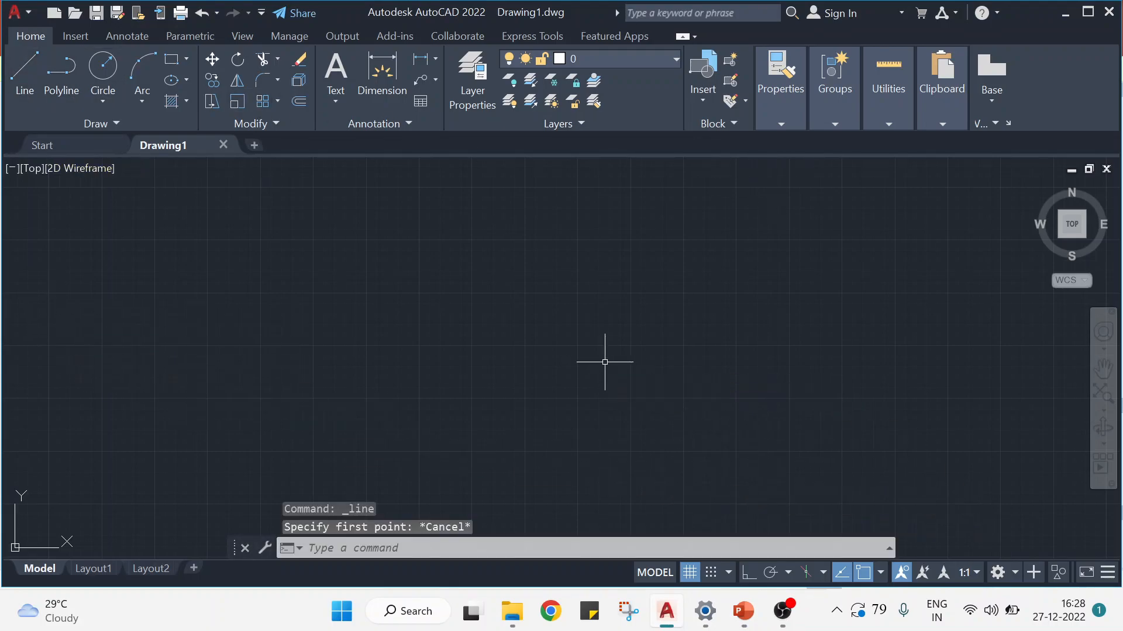
pyautogui.press('Escape')
pyautogui.press('Escape')
pyautogui.press('Escape')
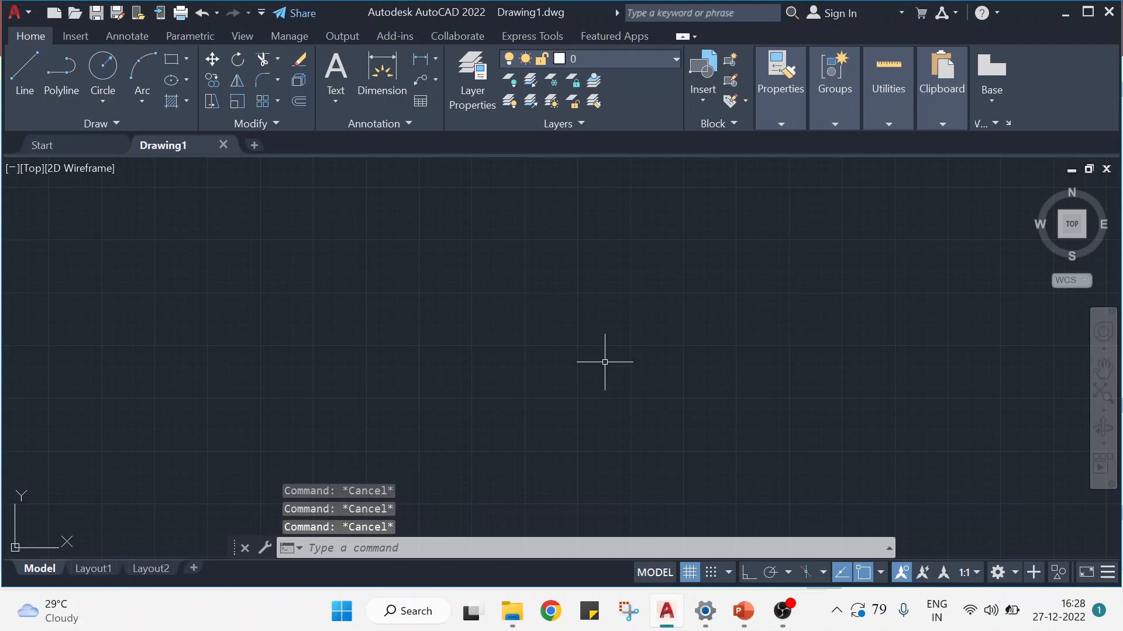
# Check that the drawing units use decimal lengths and millimetres as the insertion scale, and accept them
pyautogui.write('UNITS')
pyautogui.press('Return')
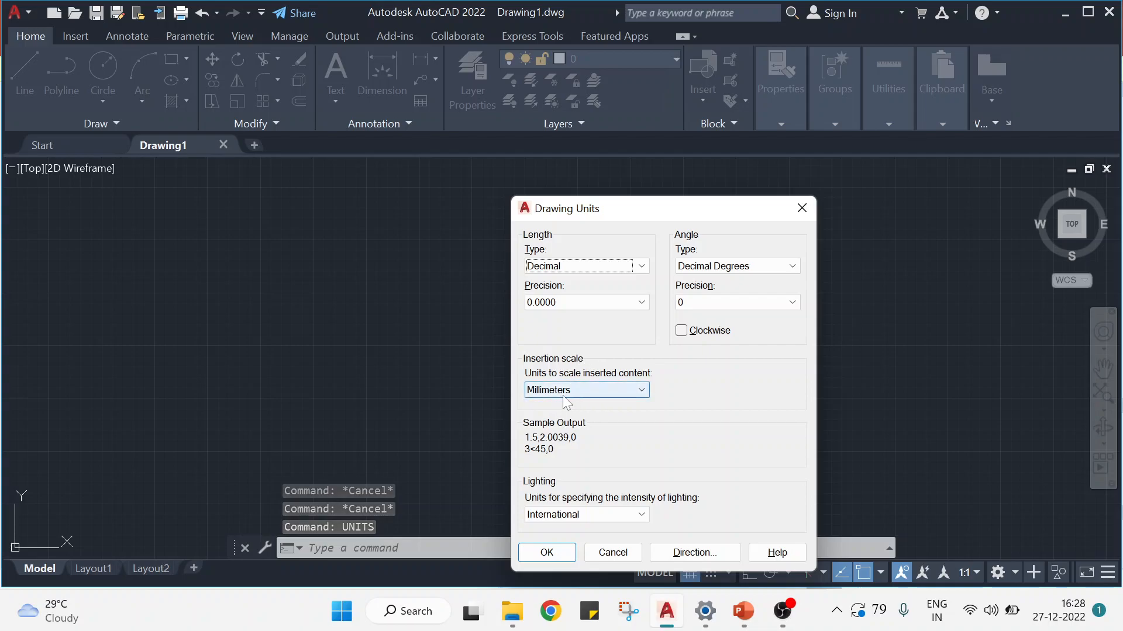
pyautogui.click(537, 560)
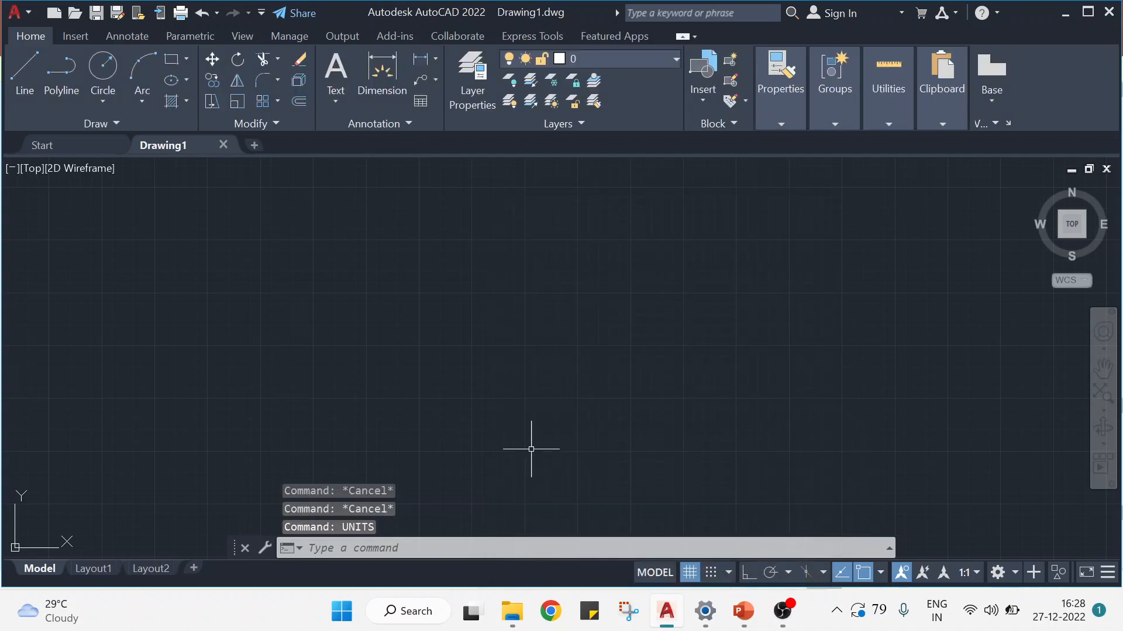
# Set the model space limits from 0,0 at the lower left corner to 420,297 at the upper right corner
pyautogui.write('limits')
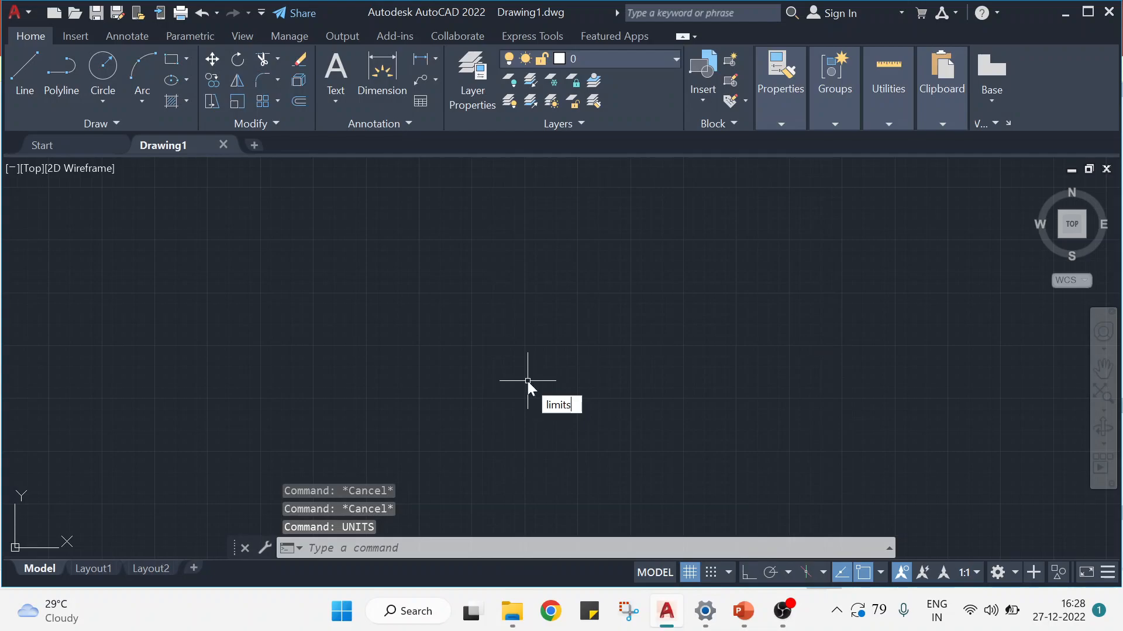
pyautogui.press('Return')
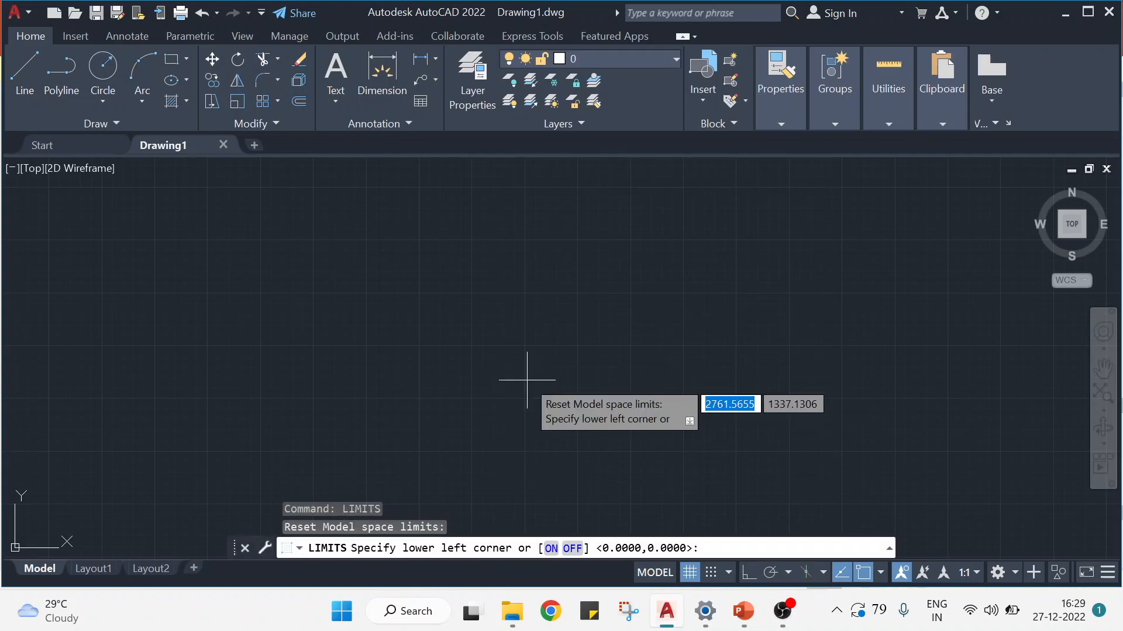
pyautogui.write('0')
pyautogui.press('Tab')
pyautogui.write('0')
pyautogui.press('Return')
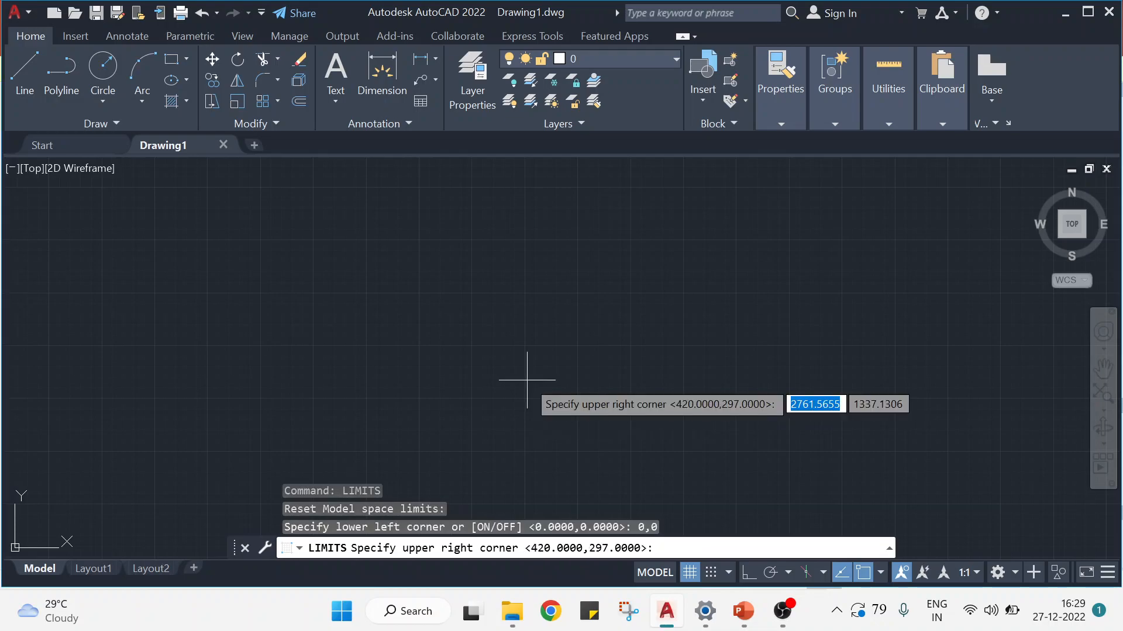
pyautogui.write('420')
pyautogui.press('Tab')
pyautogui.write('297')
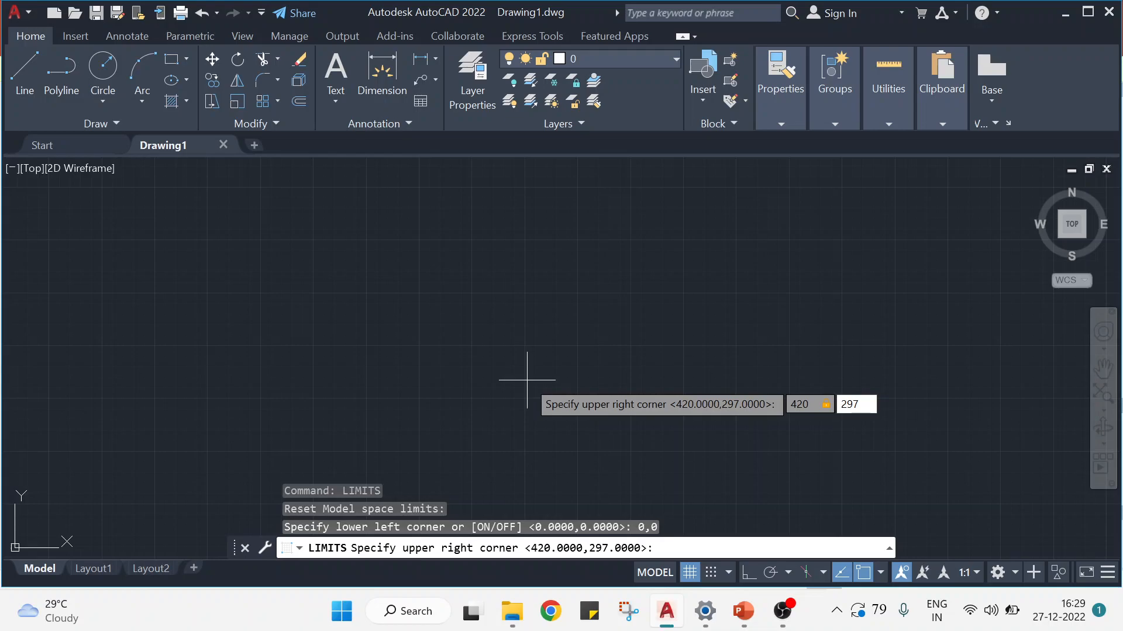
pyautogui.press('Return')
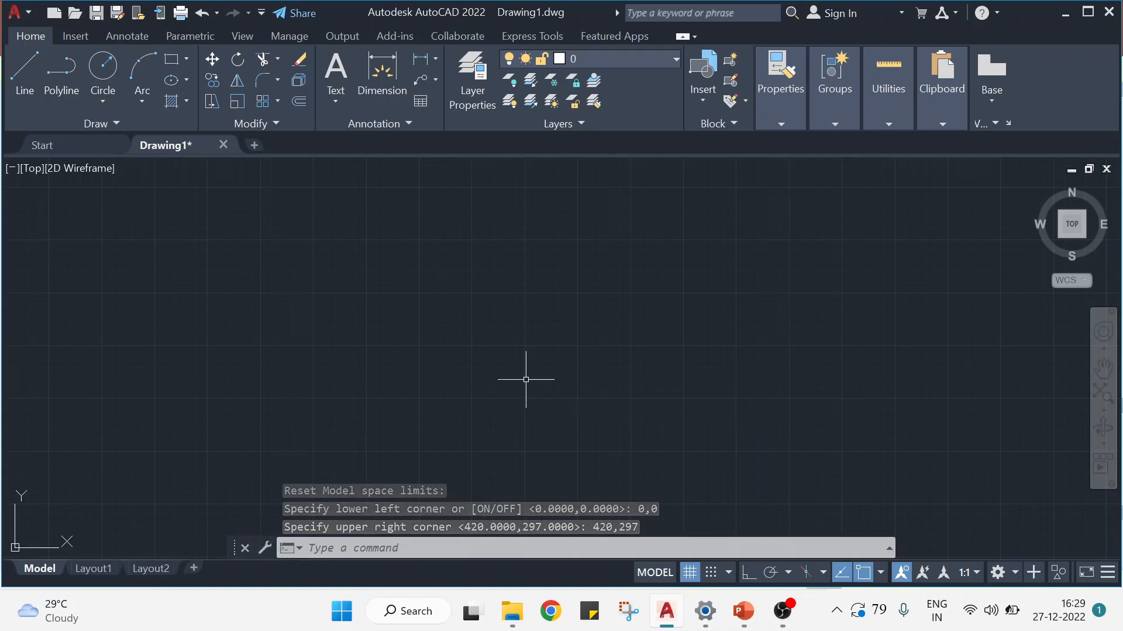
# Zoom to All so that the view covers the drawing limits
pyautogui.write('Z')
pyautogui.press('Return')
pyautogui.write('a')
pyautogui.press('Return')
pyautogui.moveTo(525, 379)
pyautogui.mouseDown(button='middle')
pyautogui.moveTo(351, 248)
pyautogui.moveTo(253, 286)
pyautogui.moveTo(246, 366)
pyautogui.moveTo(262, 368)
pyautogui.mouseUp(button='middle')
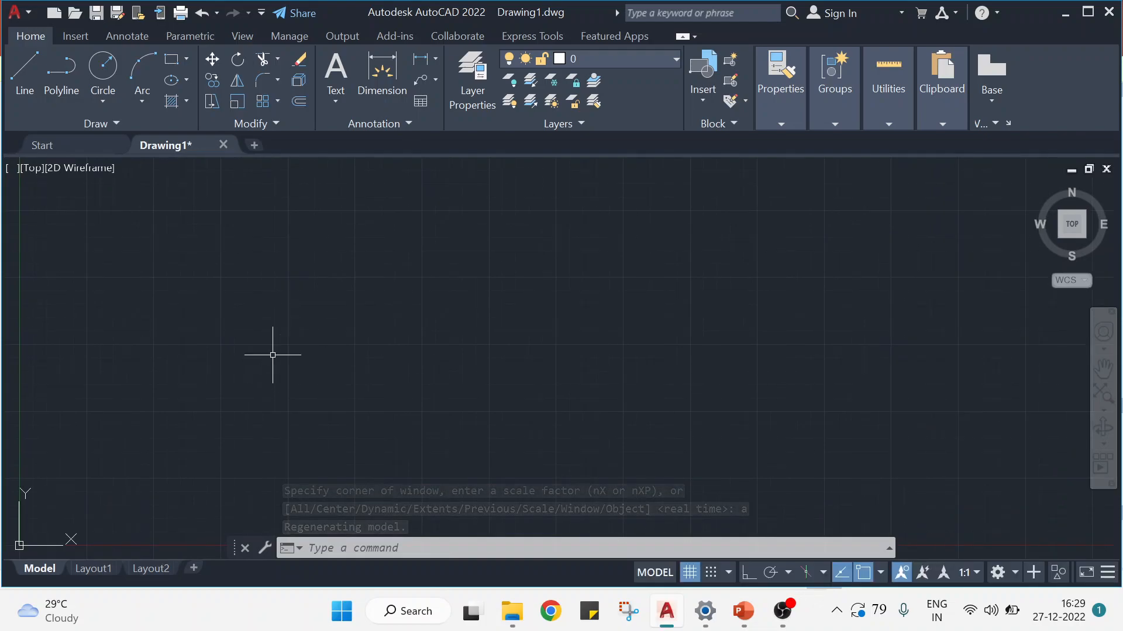
# Turn on Ortho mode and draw a long horizontal reference line across the middle of the drawing area
pyautogui.click(26, 73)
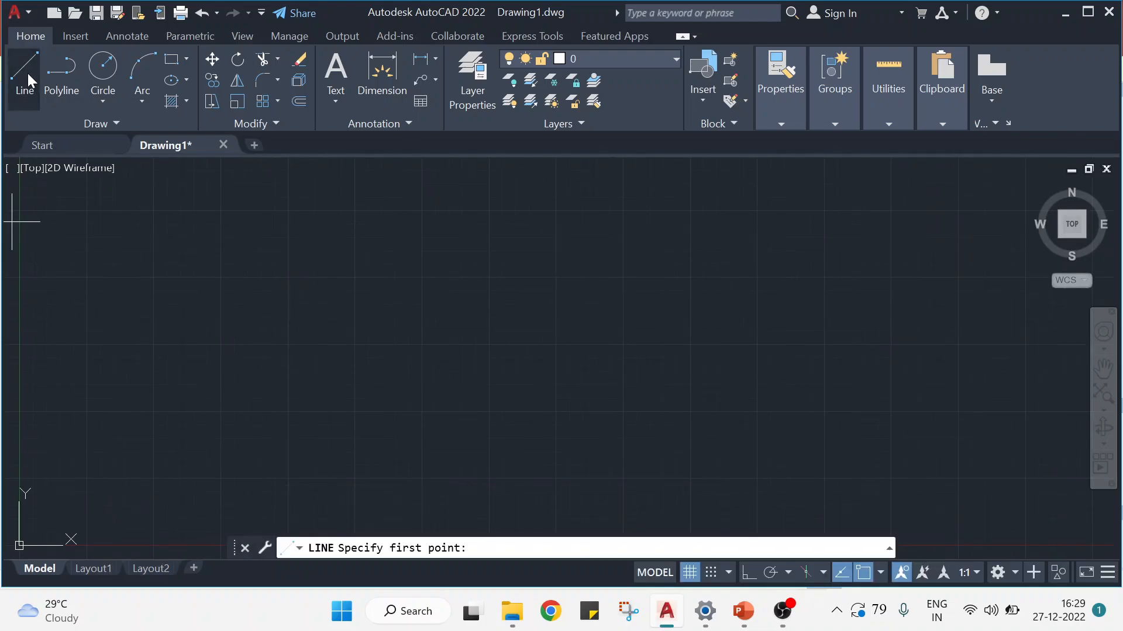
pyautogui.click(152, 341)
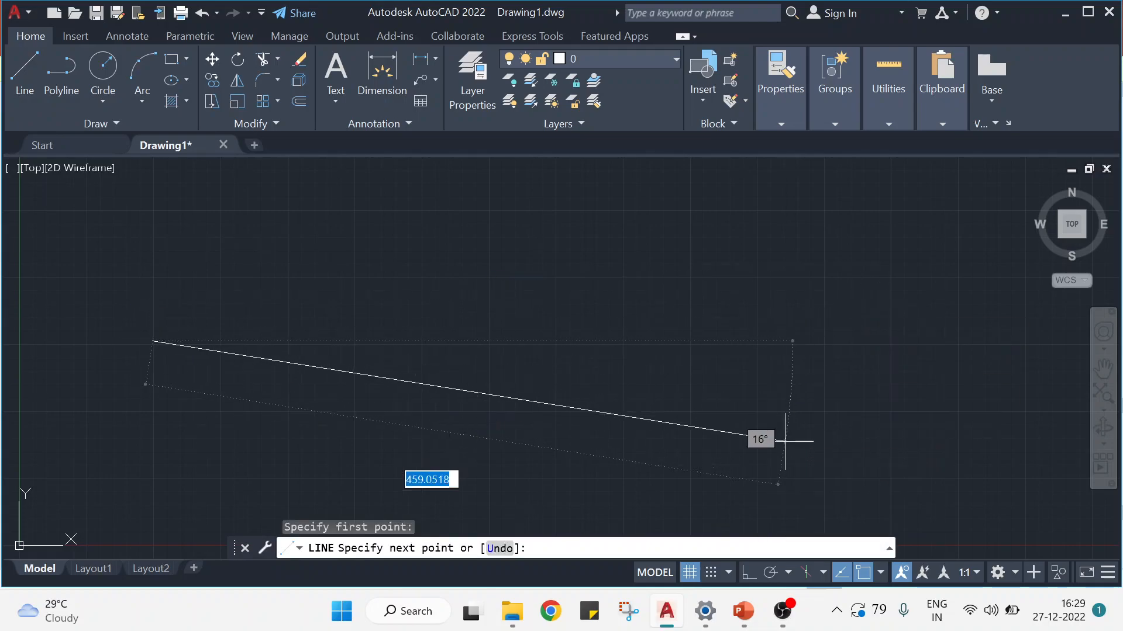
pyautogui.click(759, 571)
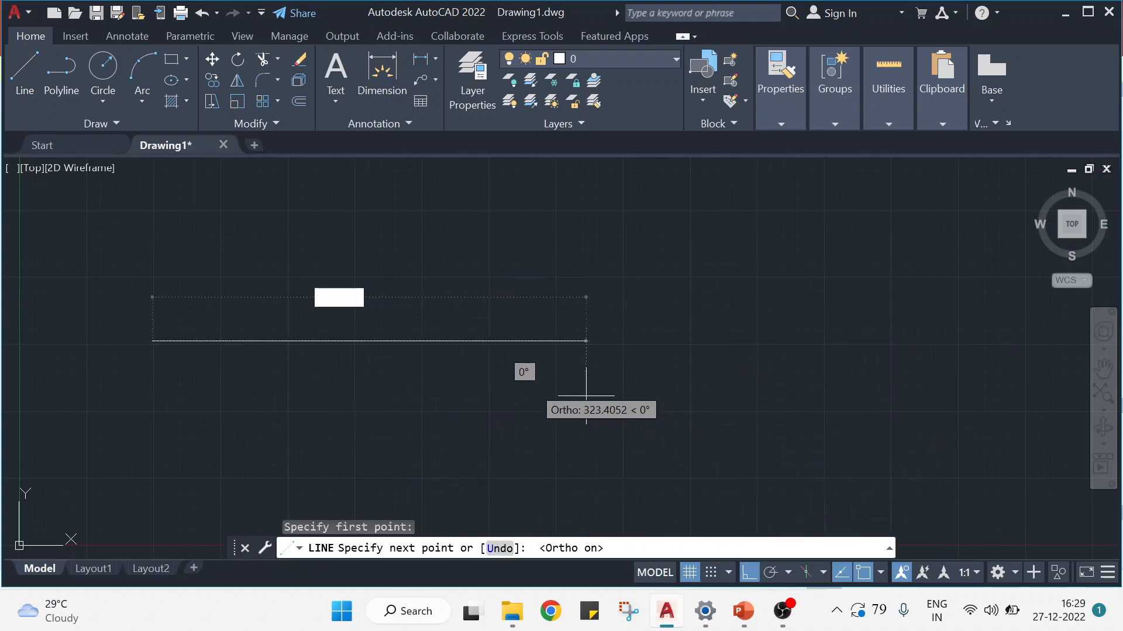
pyautogui.click(1017, 341)
pyautogui.press('Escape')
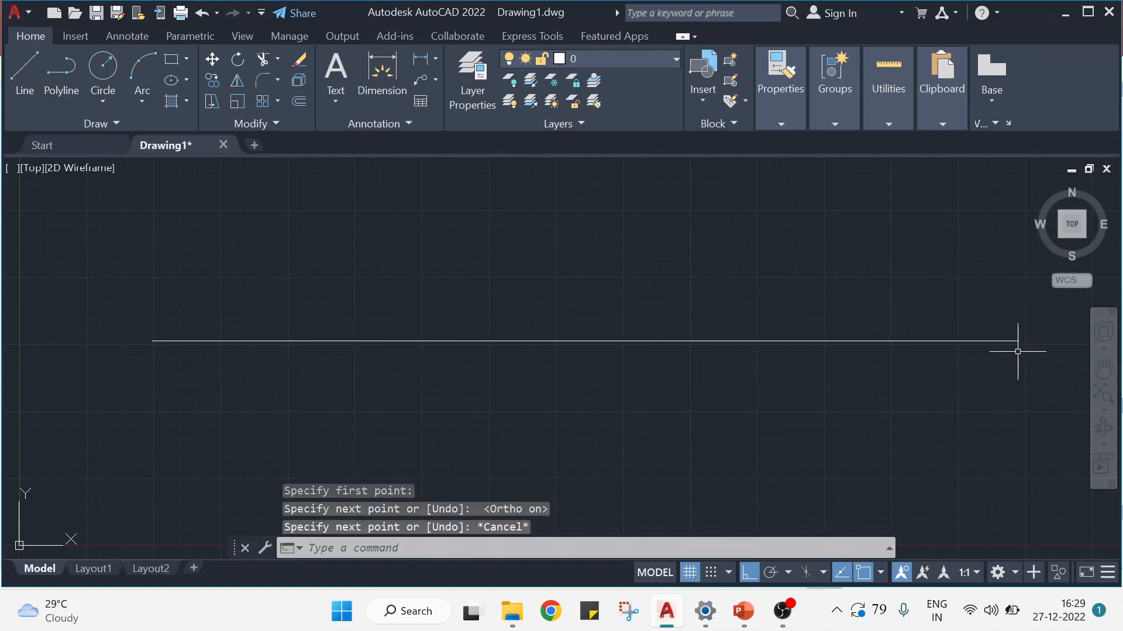
# Change the colour of the horizontal reference line to the grey 99,100,102 and deselect the line
pyautogui.scroll(-2, 623, 284)
pyautogui.scroll(4, 622, 283)
pyautogui.scroll(-4, 622, 283)
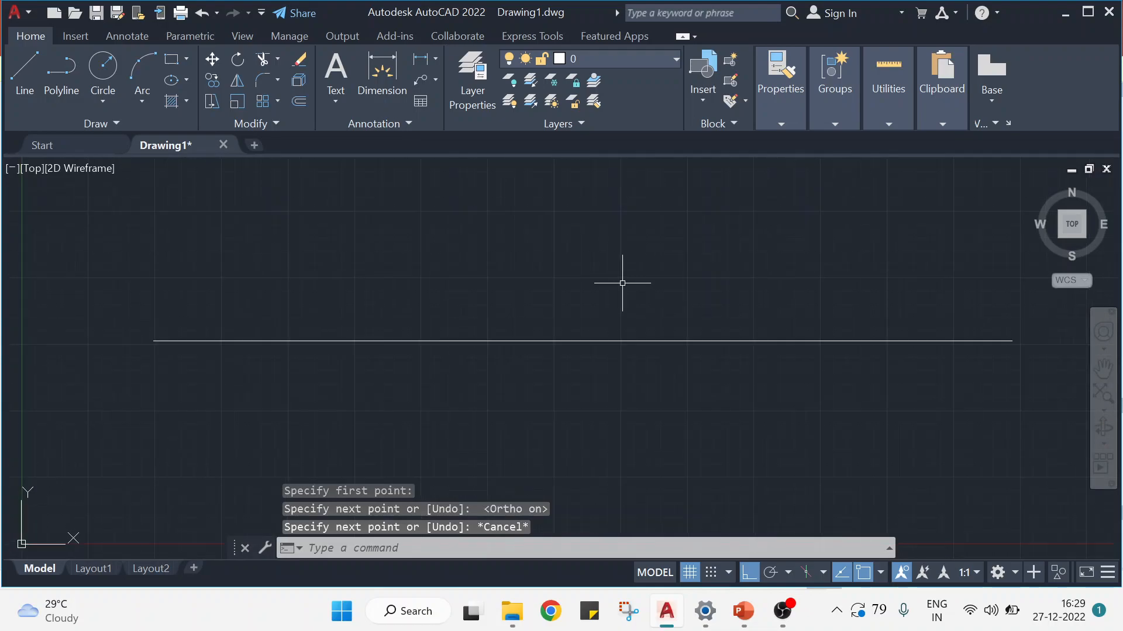
pyautogui.scroll(2, 622, 283)
pyautogui.moveTo(621, 279); pyautogui.dragTo(626, 225, button='middle')
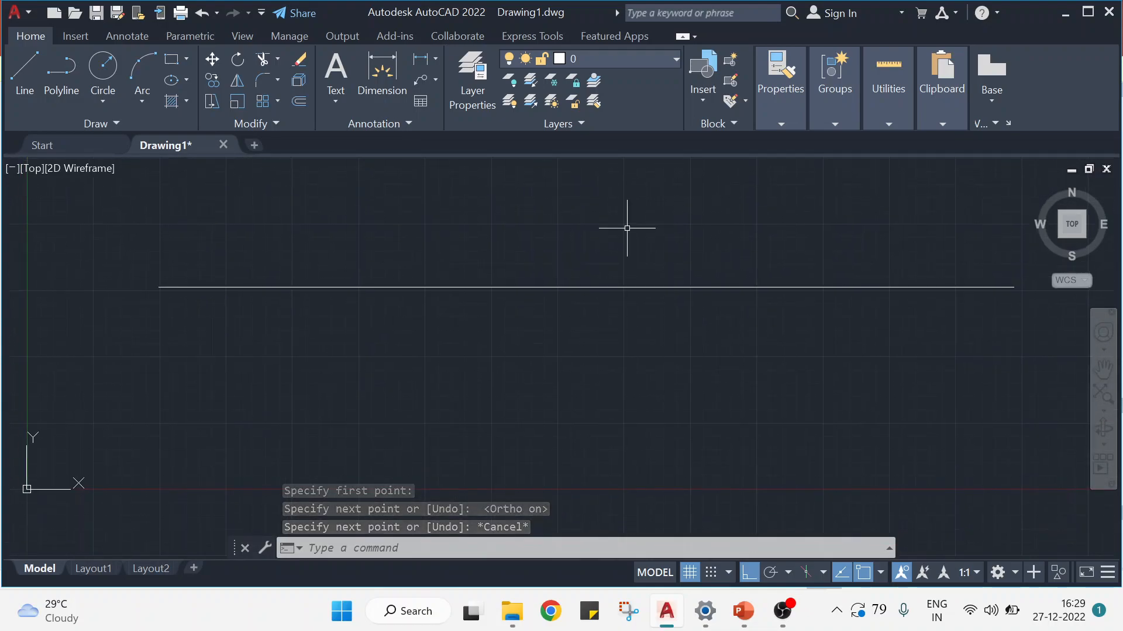
pyautogui.click(514, 286)
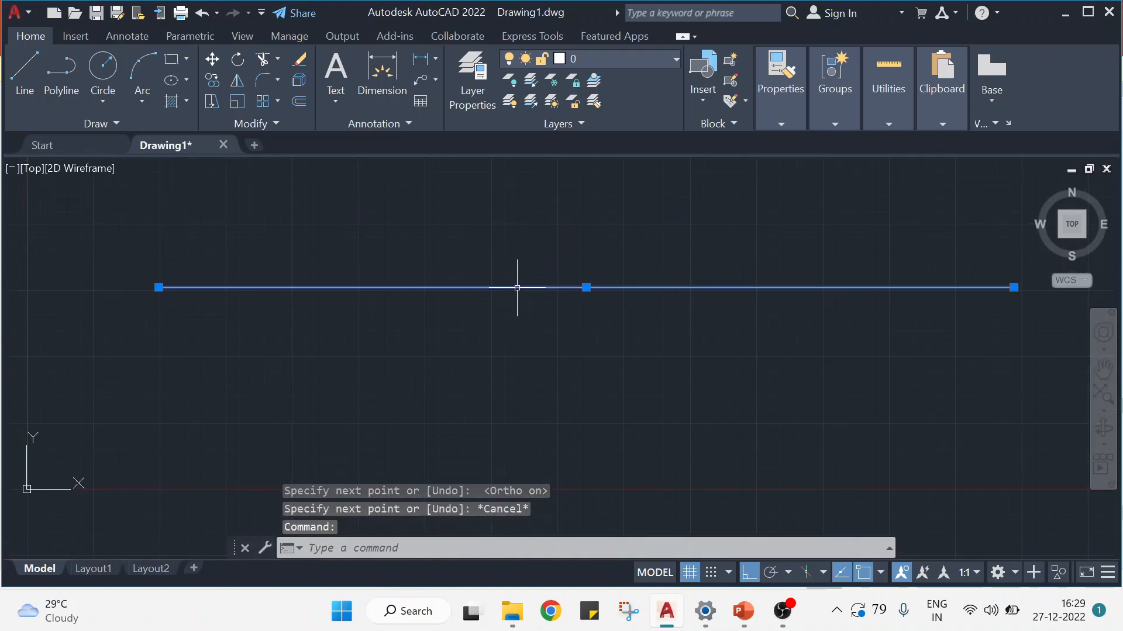
pyautogui.click(778, 120)
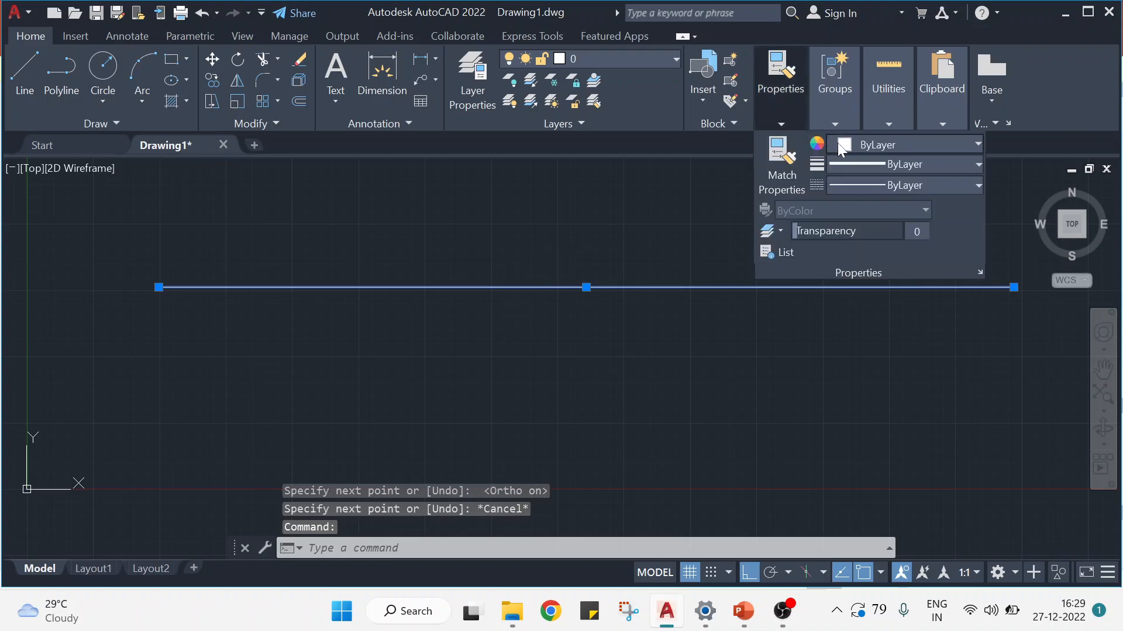
pyautogui.click(837, 144)
pyautogui.click(839, 237)
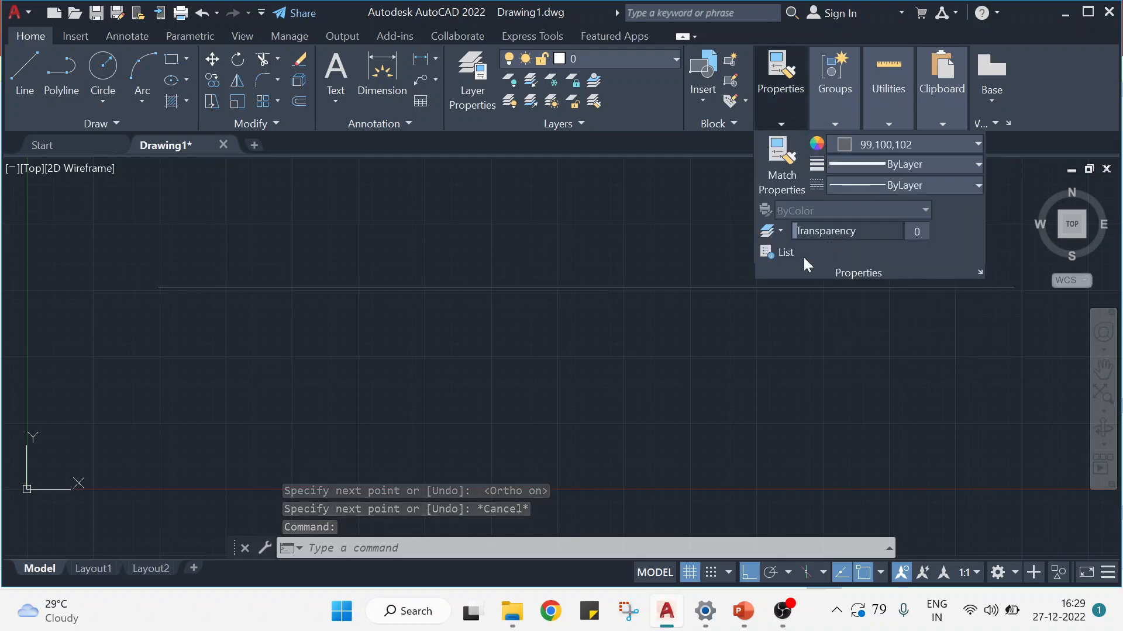
pyautogui.click(757, 301)
pyautogui.press('Escape')
pyautogui.press('Escape')
pyautogui.press('Escape')
pyautogui.press('Escape')
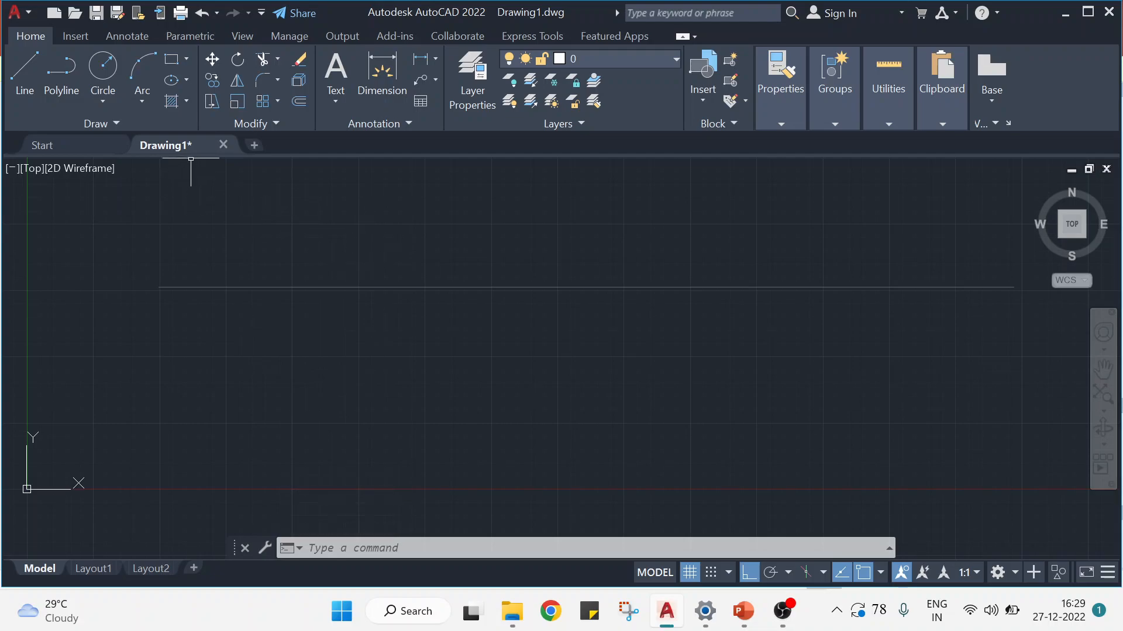
# Check the lamina questions in the PowerPoint slides for the shape and side length, and return to AutoCAD
pyautogui.click(187, 61)
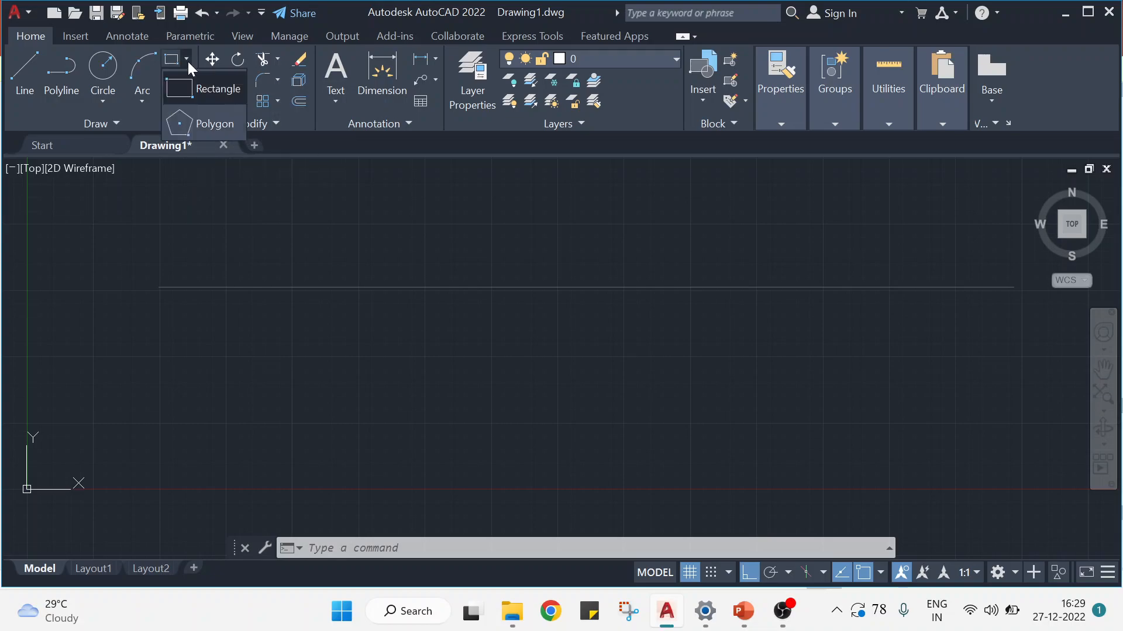
pyautogui.click(205, 127)
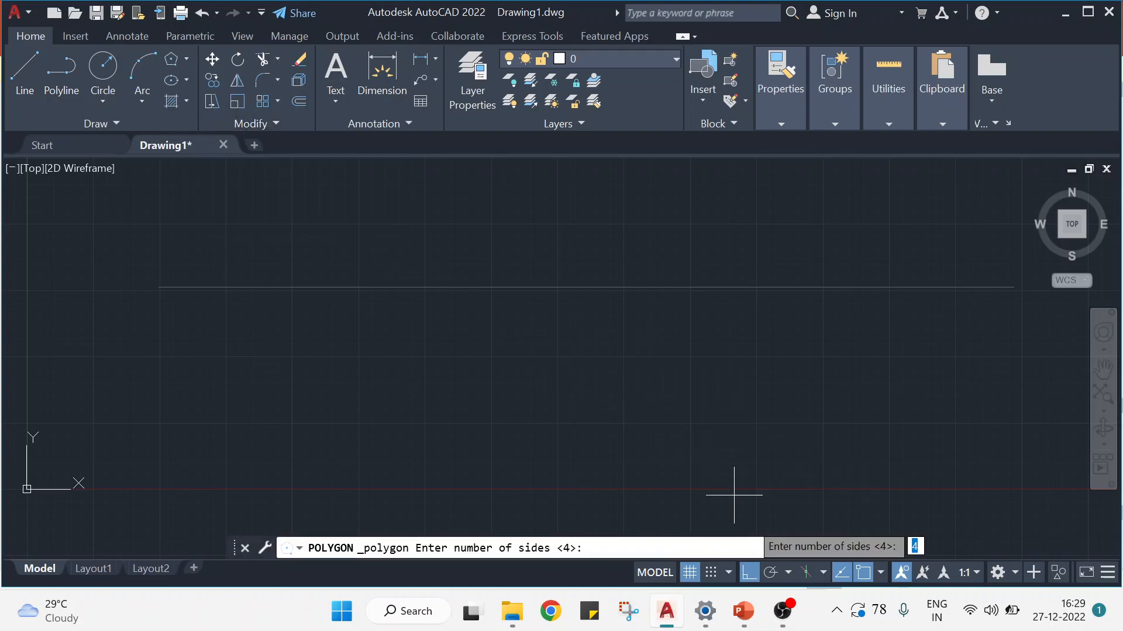
pyautogui.click(744, 612)
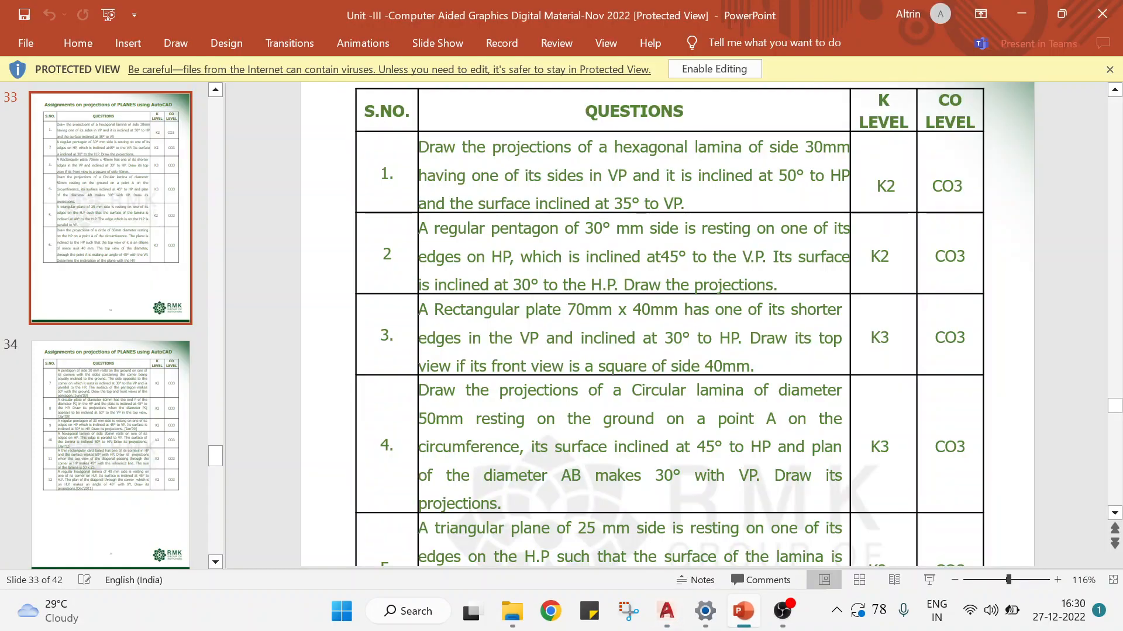
pyautogui.moveTo(779, 626)
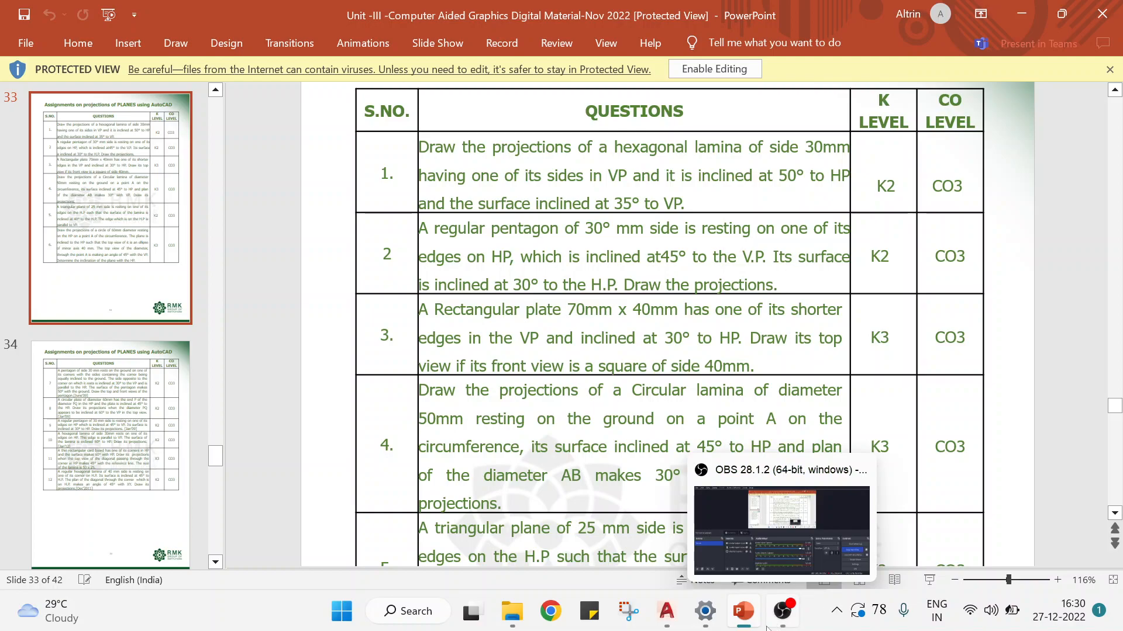
pyautogui.click(667, 613)
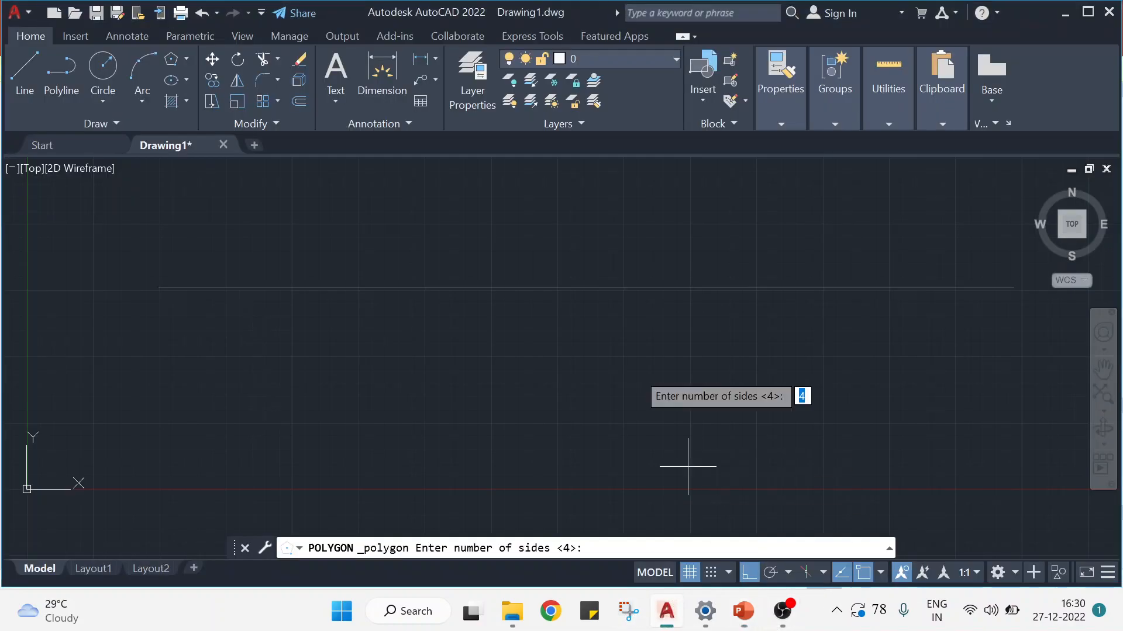
# Draw a five-sided polygon by its edge below the reference line's left part, with a vertical edge 30 mm long
pyautogui.click(187, 59)
pyautogui.click(192, 121)
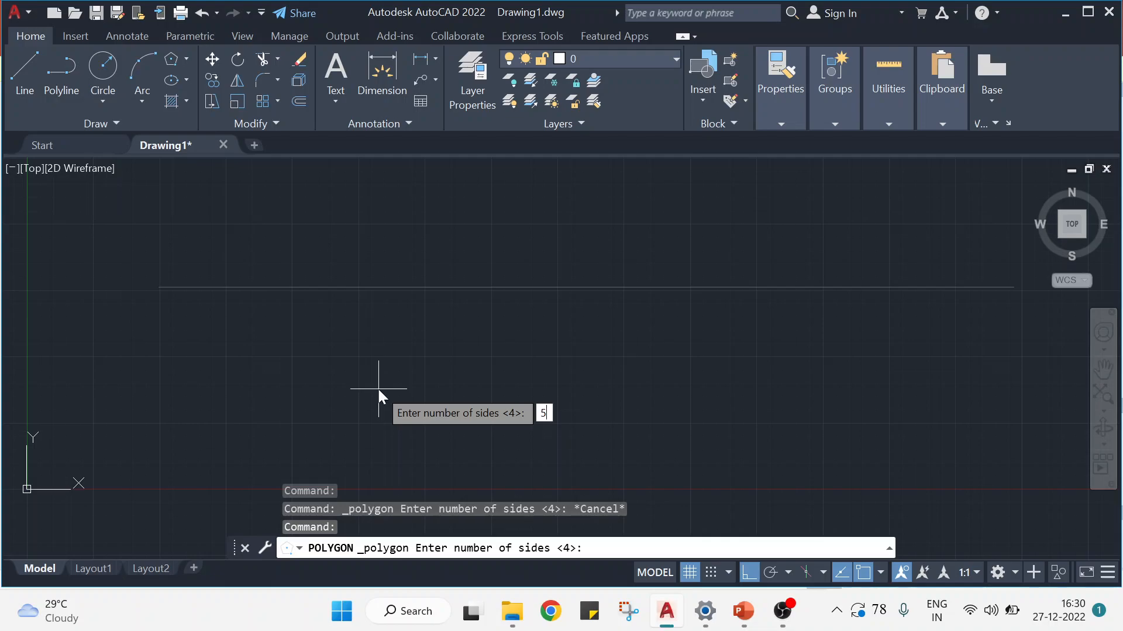
pyautogui.press('Return')
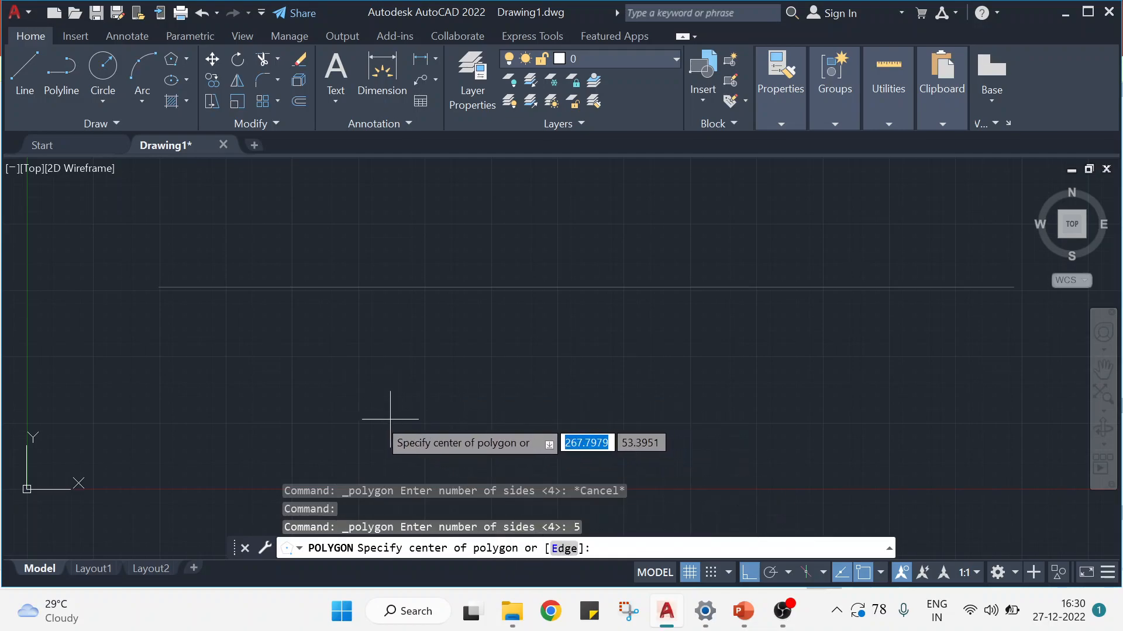
pyautogui.click(563, 549)
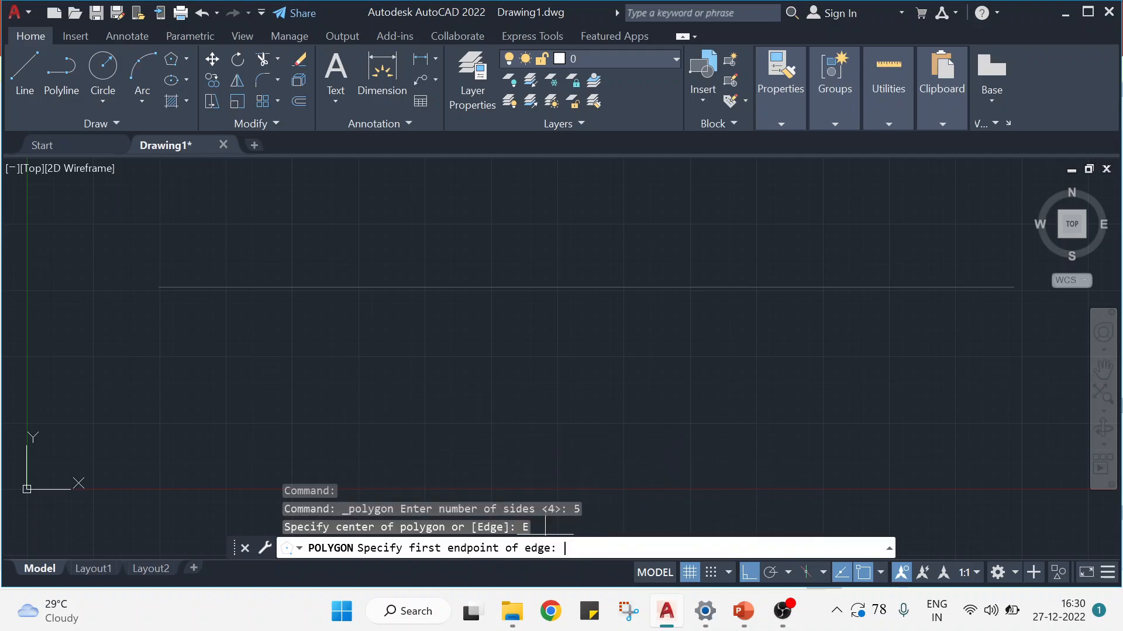
pyautogui.click(250, 386)
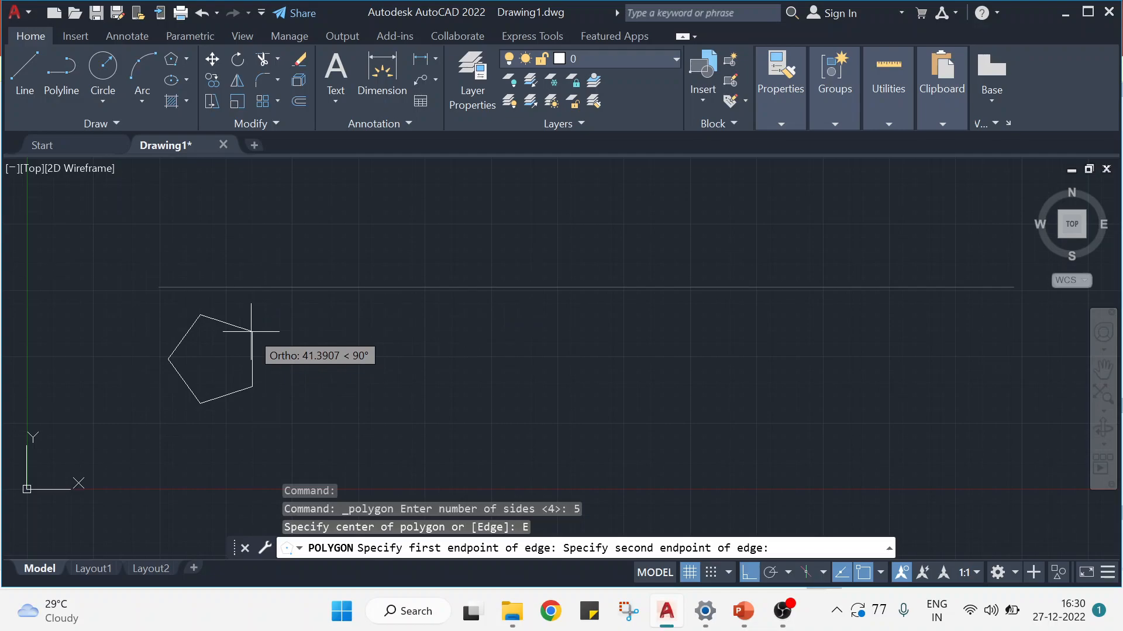
pyautogui.write('3')
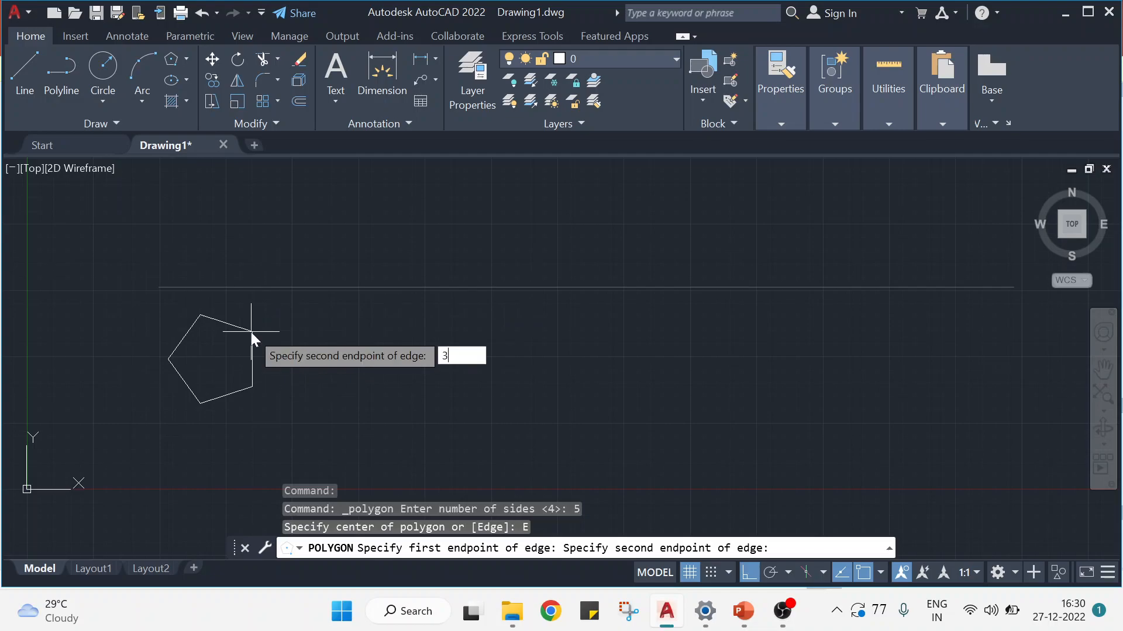
pyautogui.write('0')
pyautogui.press('Return')
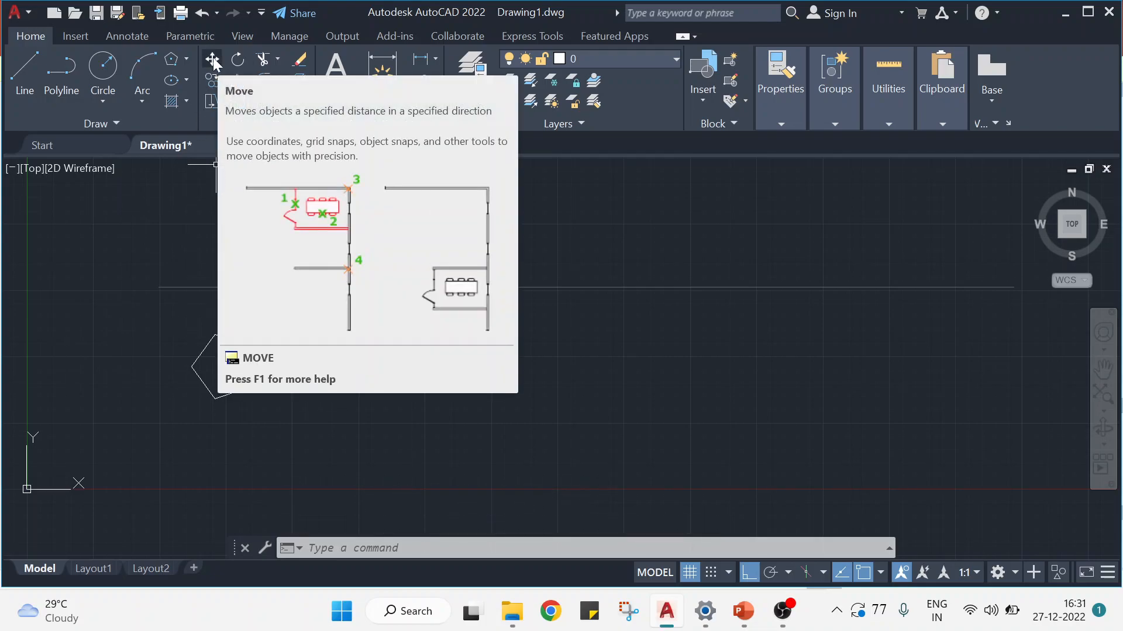
# Move the pentagon by its centre a short distance to the right below the reference line, with Ortho mode off
pyautogui.write('mov')
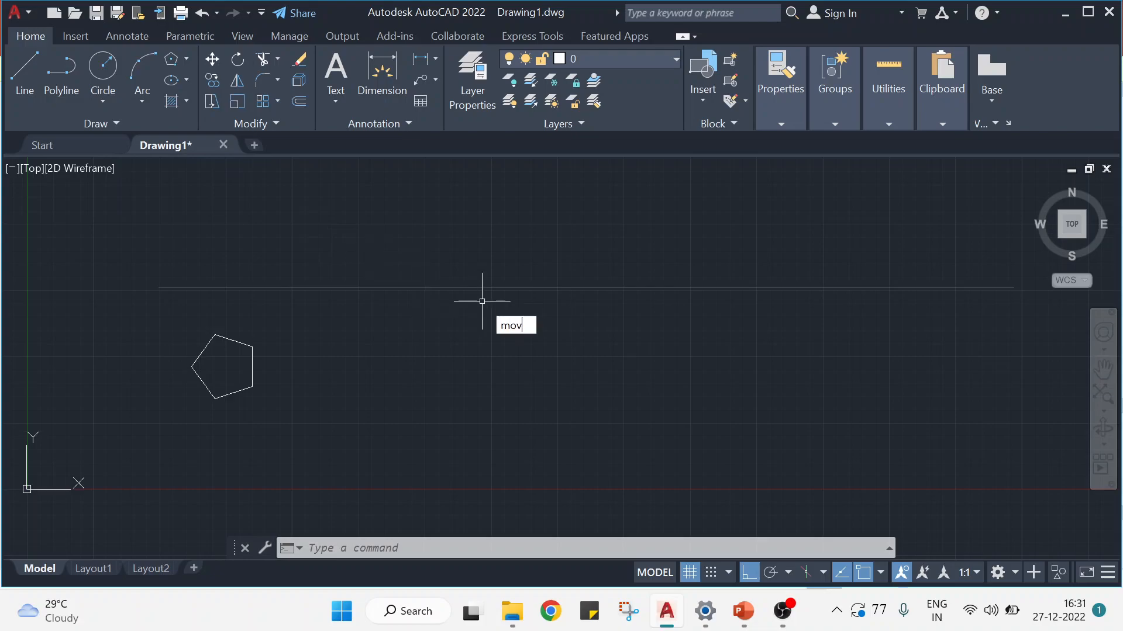
pyautogui.write('e')
pyautogui.press('Return')
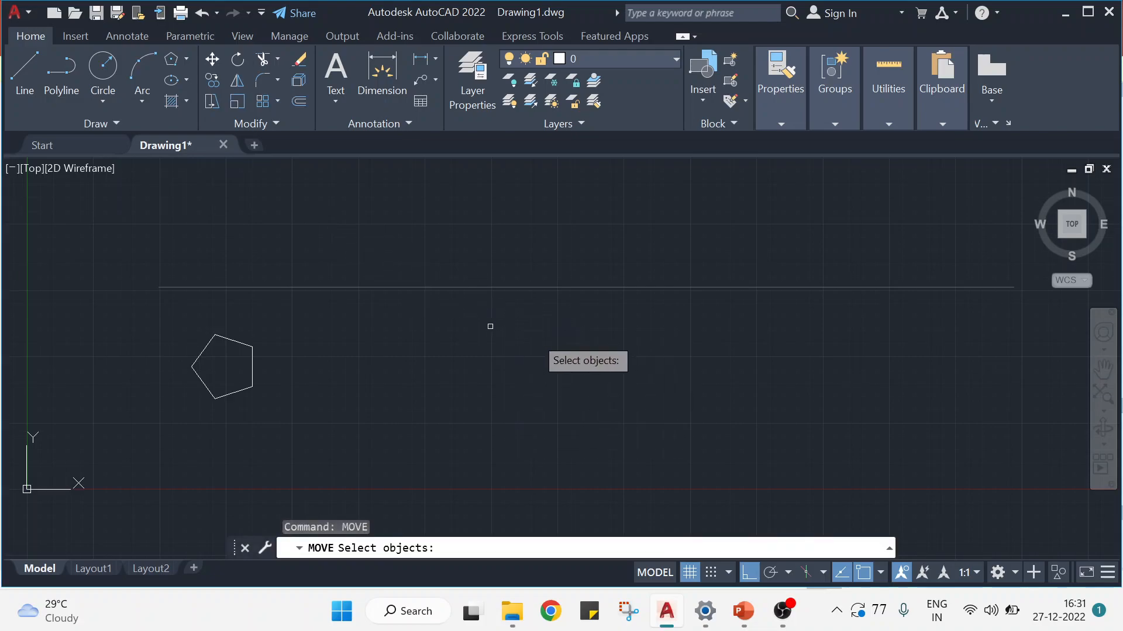
pyautogui.click(251, 362)
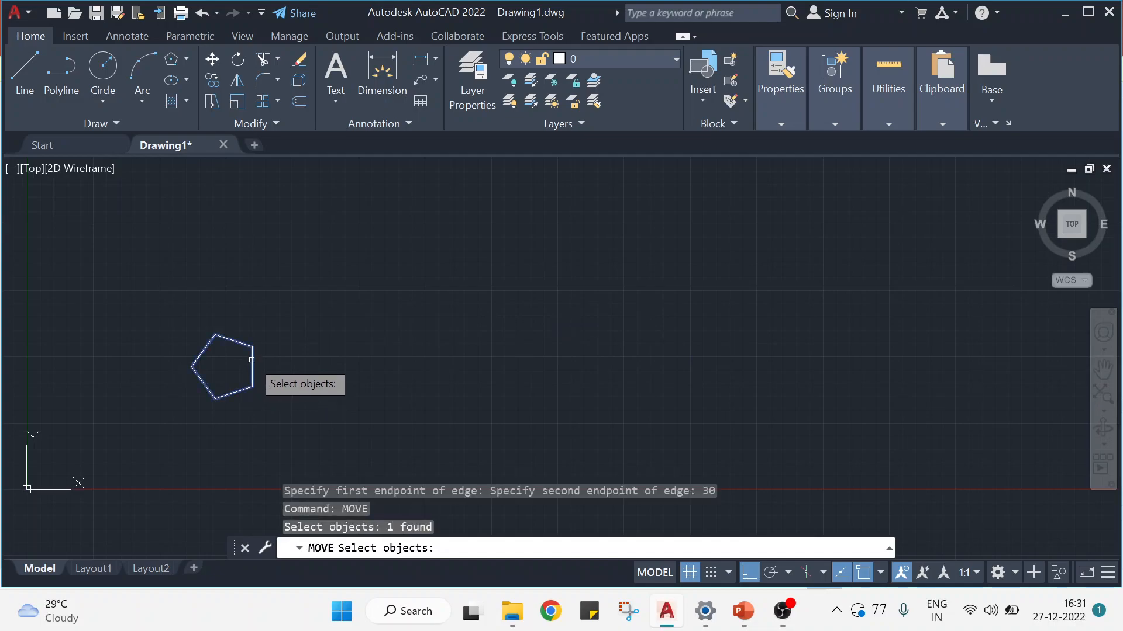
pyautogui.press('Return')
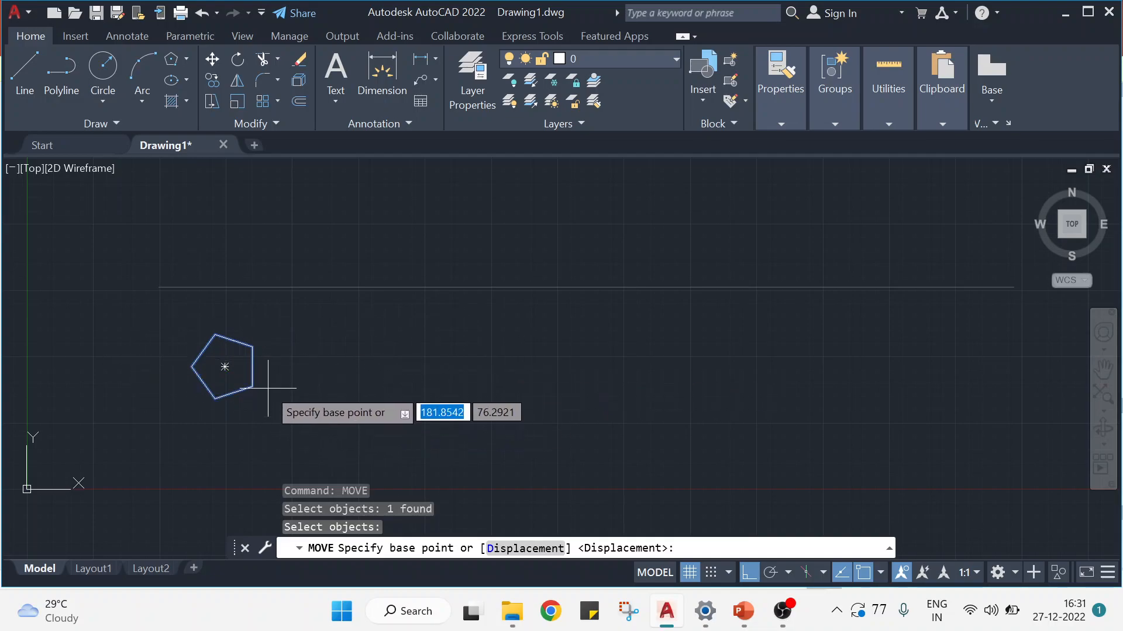
pyautogui.click(225, 367)
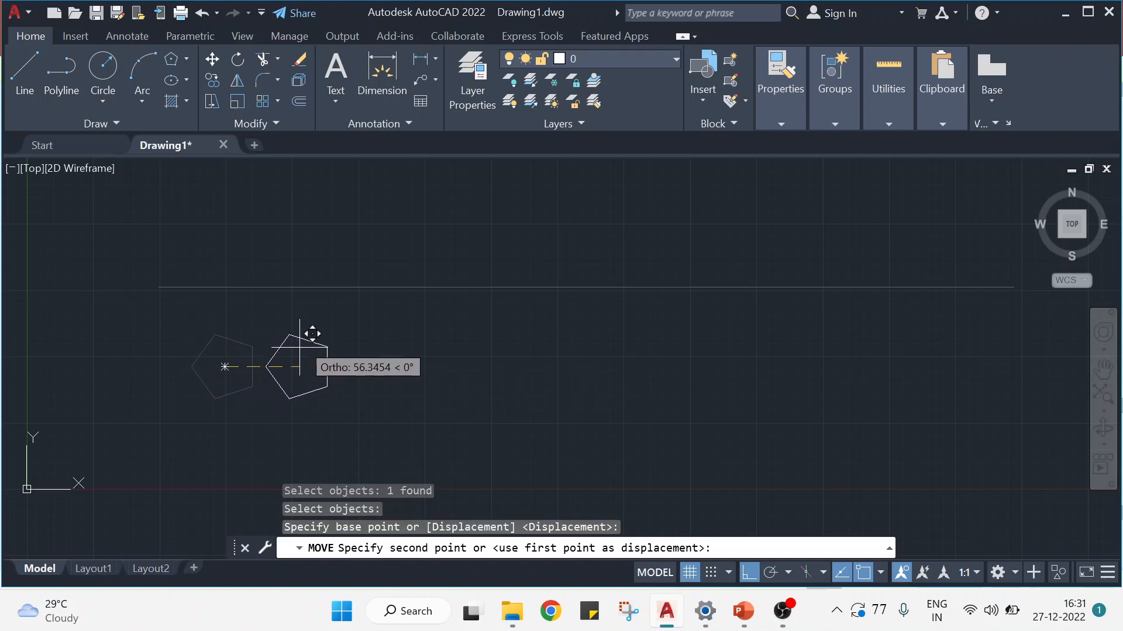
pyautogui.click(754, 576)
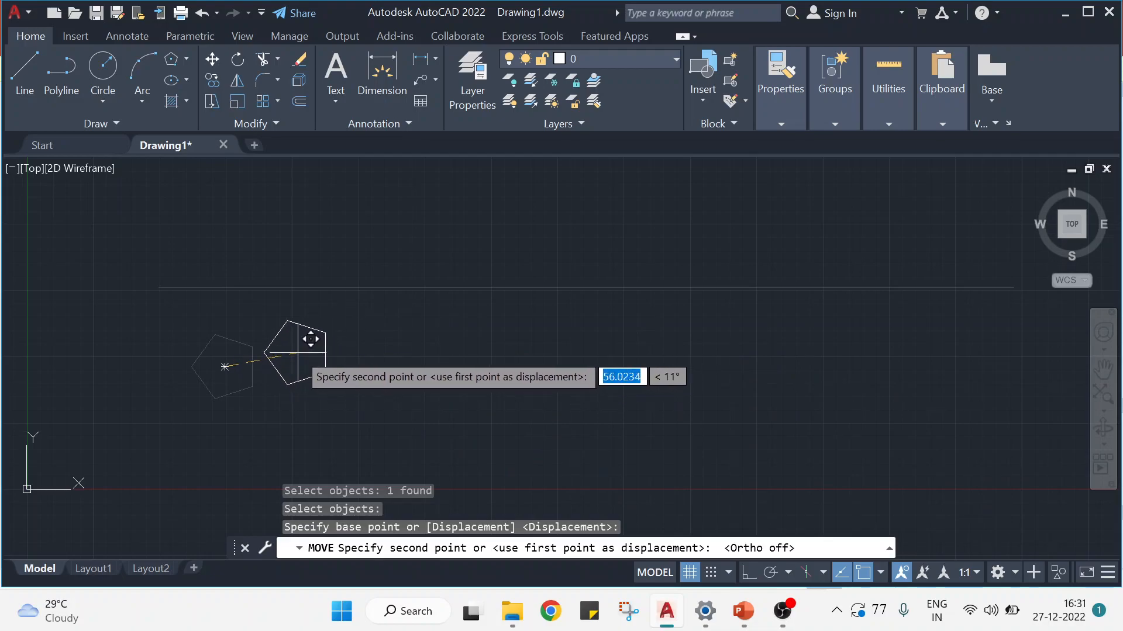
pyautogui.click(300, 364)
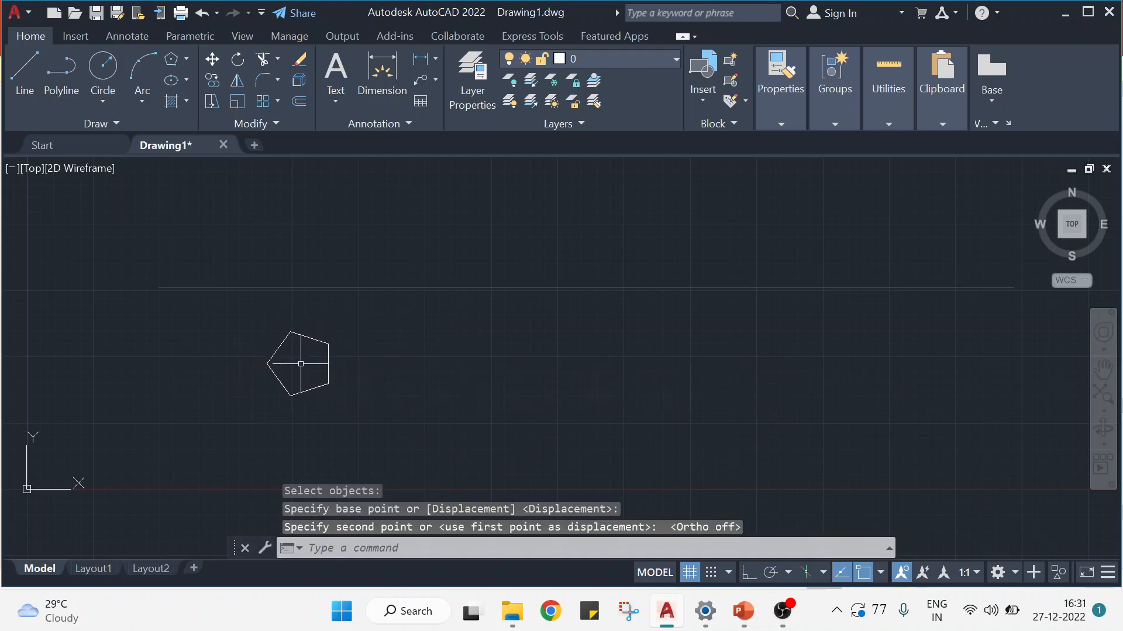
# Add the single-line text "a" beside the pentagon's upper right vertex, with height 3.5 and rotation 0
pyautogui.scroll(1, 328, 368)
pyautogui.scroll(1, 350, 366)
pyautogui.moveTo(436, 351); pyautogui.dragTo(530, 370, button='middle')
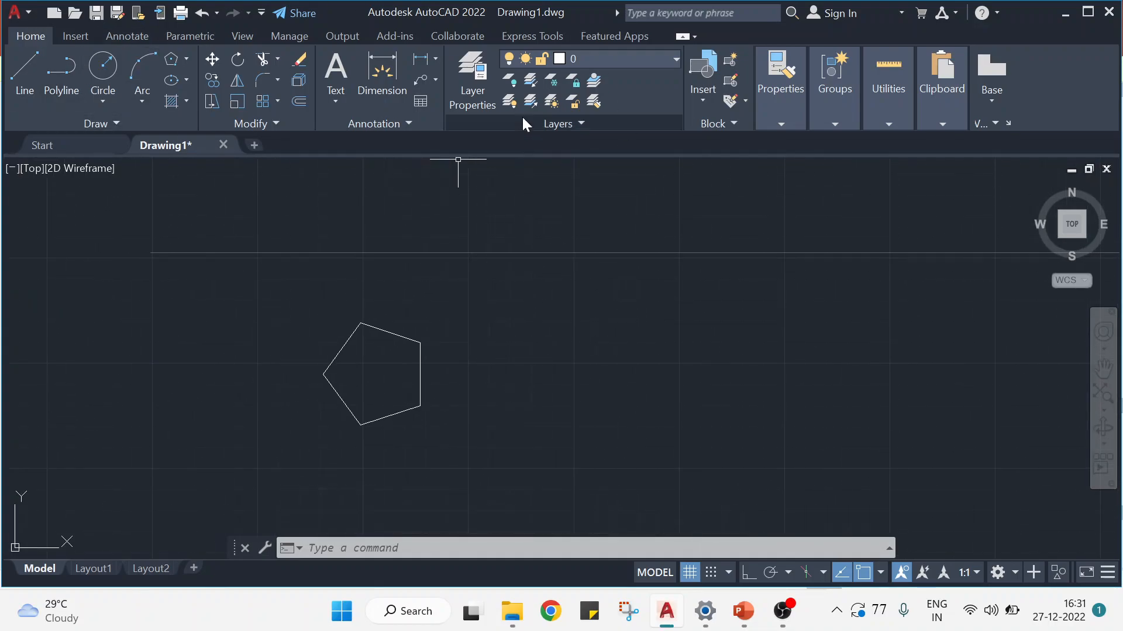
pyautogui.click(341, 100)
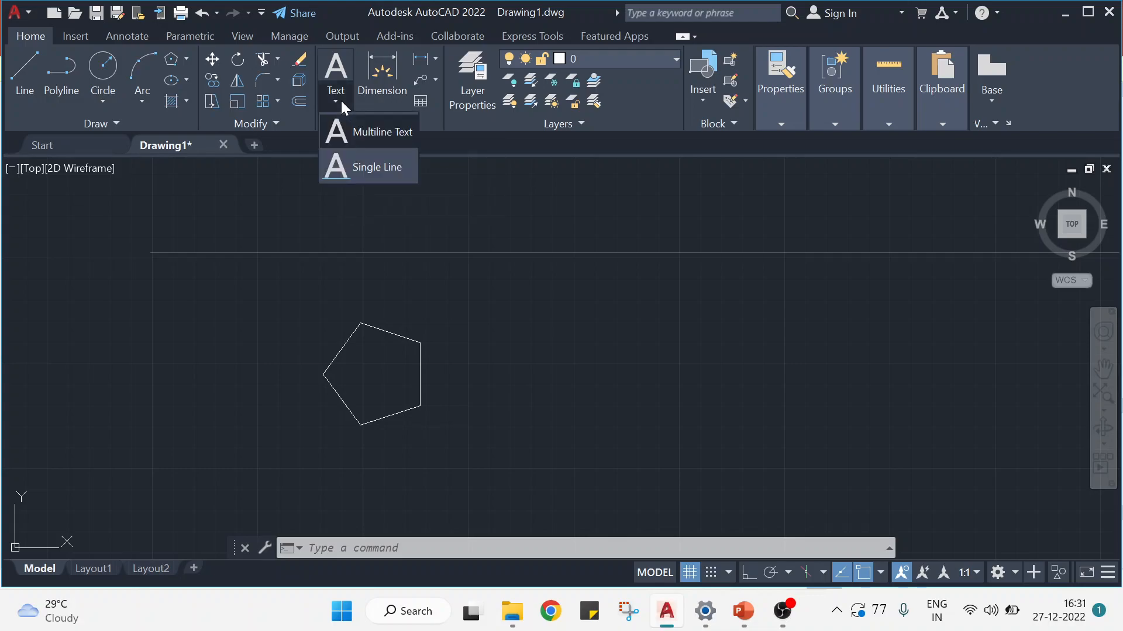
pyautogui.click(374, 167)
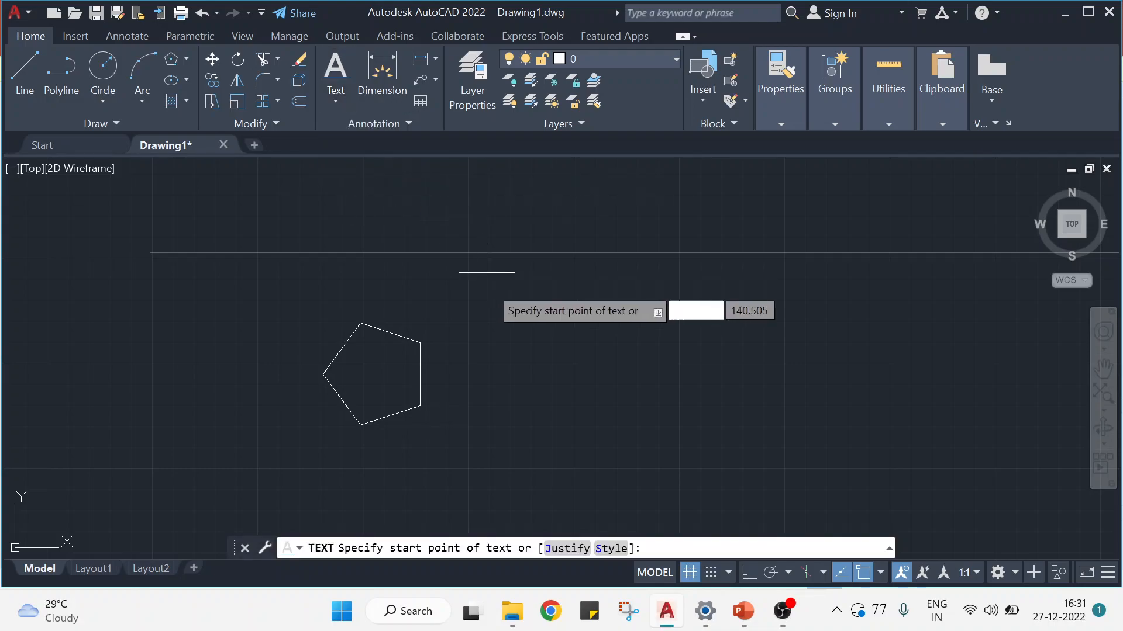
pyautogui.click(440, 338)
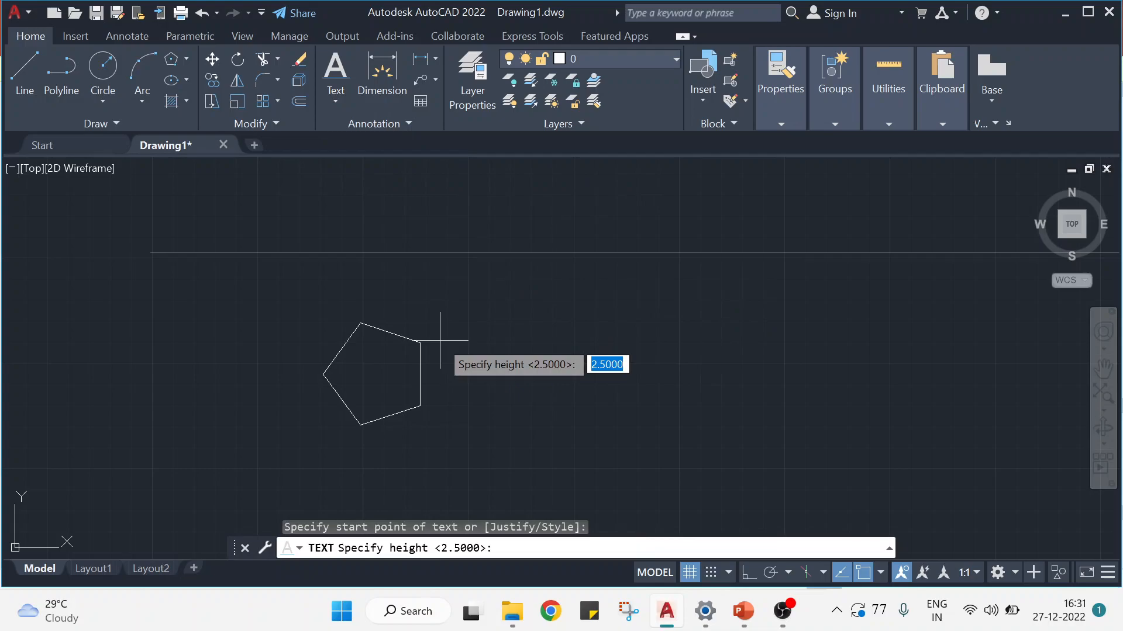
pyautogui.write('3.5')
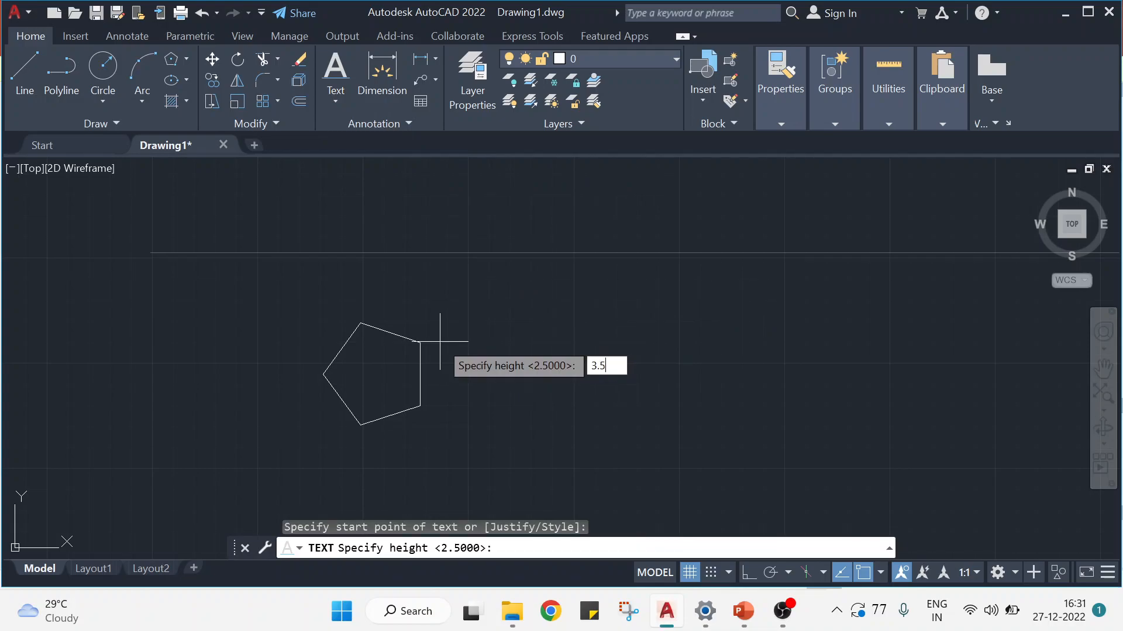
pyautogui.press('Return')
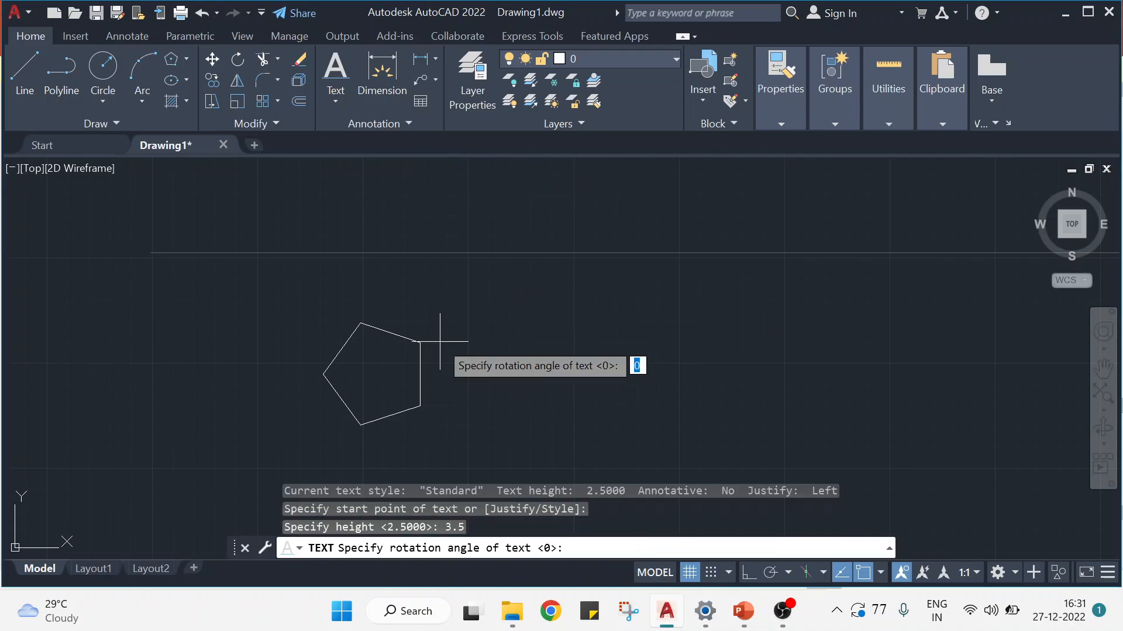
pyautogui.press('Return')
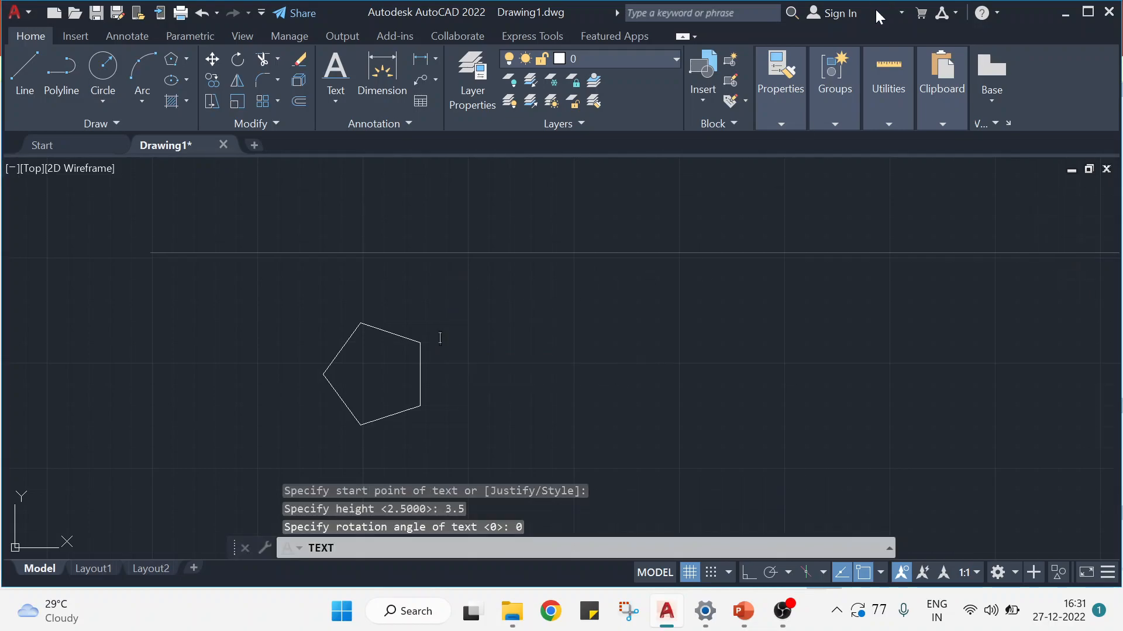
pyautogui.write('a')
pyautogui.click(426, 371)
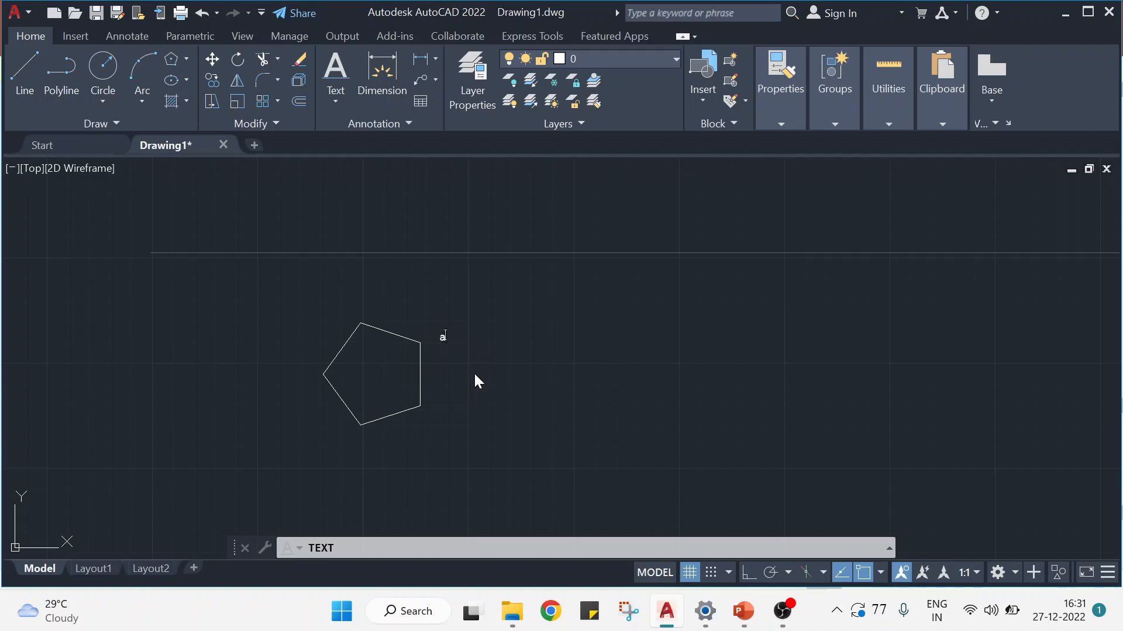
pyautogui.press('Escape')
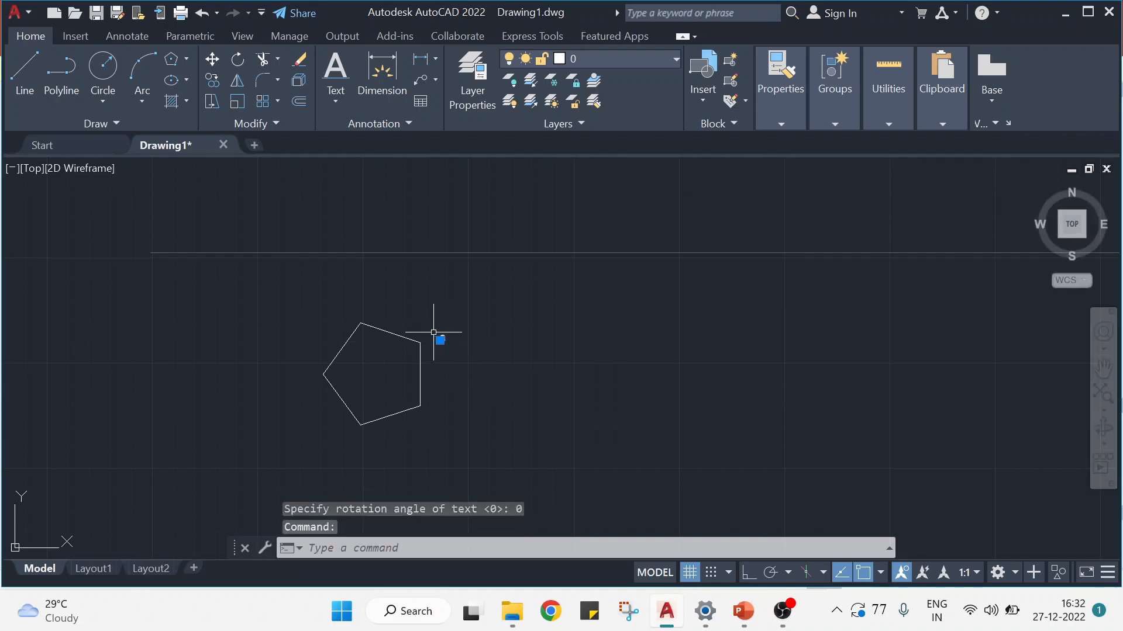
# Delete the text label "a" beside the pentagon
pyautogui.press('Escape')
pyautogui.click(444, 335)
pyautogui.press('Delete')
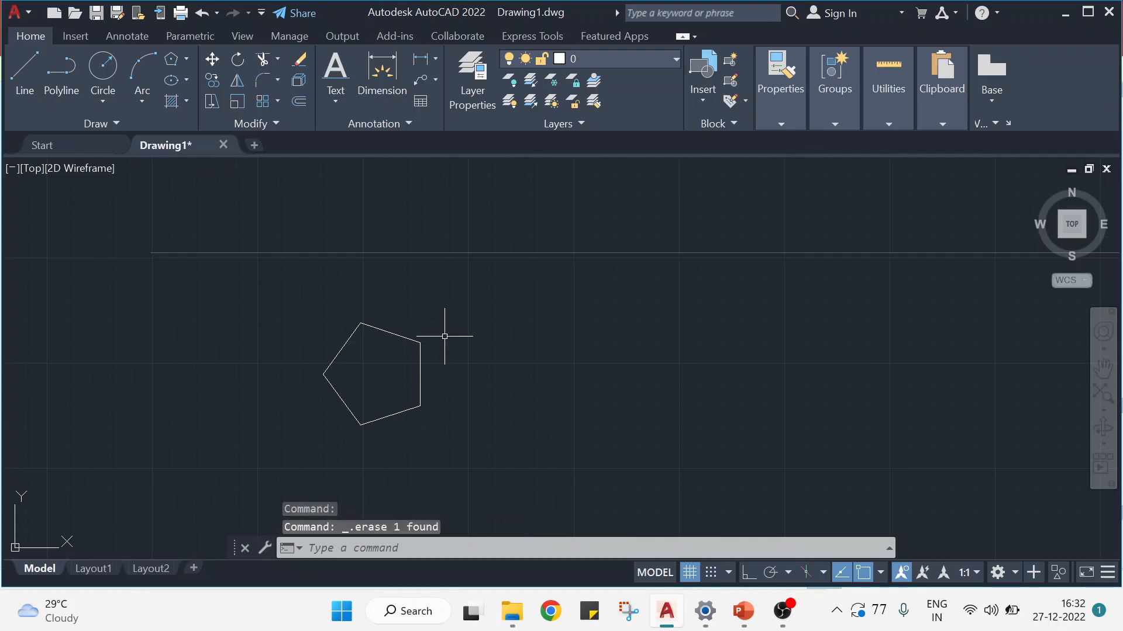
# Label the pentagon's upper right vertex "a" with single-line text of height 3.5 and rotation 0
pyautogui.click(344, 105)
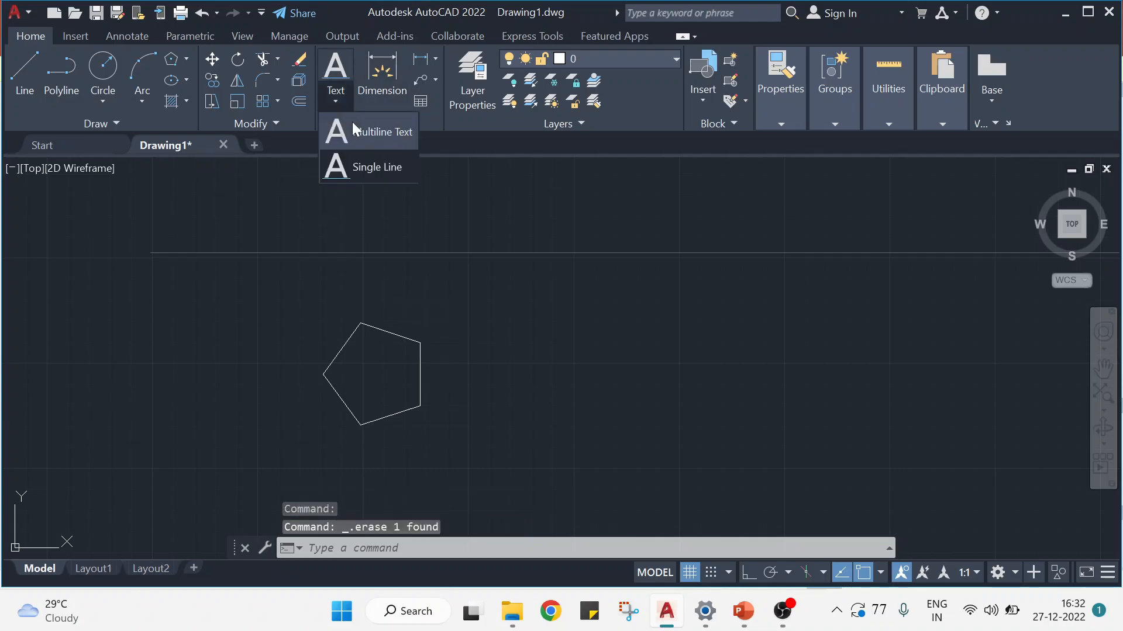
pyautogui.click(365, 167)
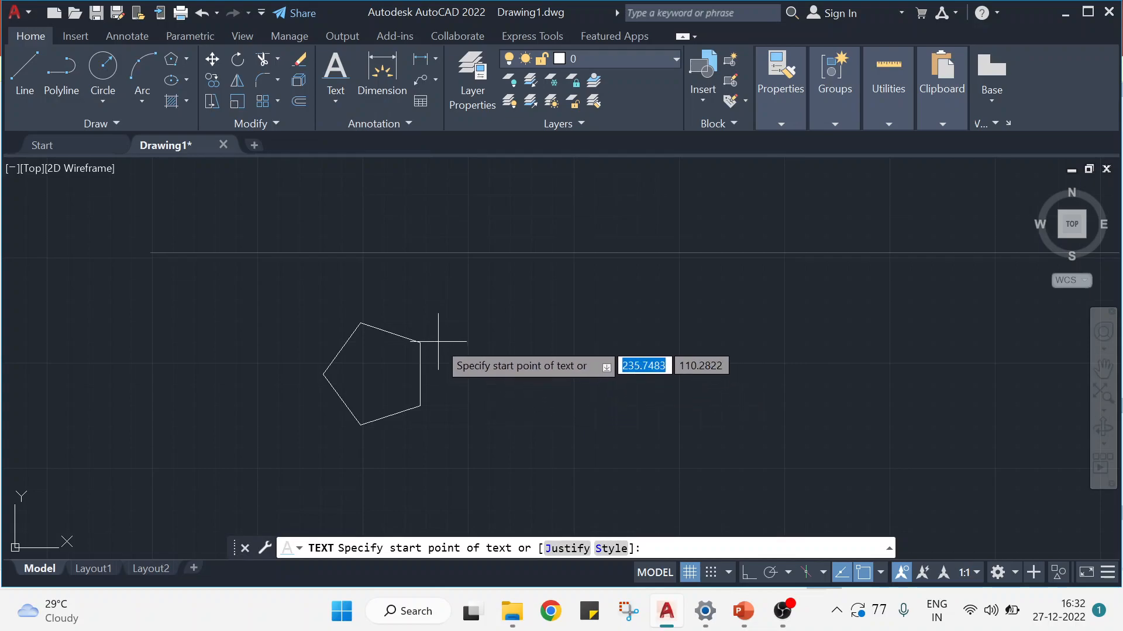
pyautogui.click(434, 345)
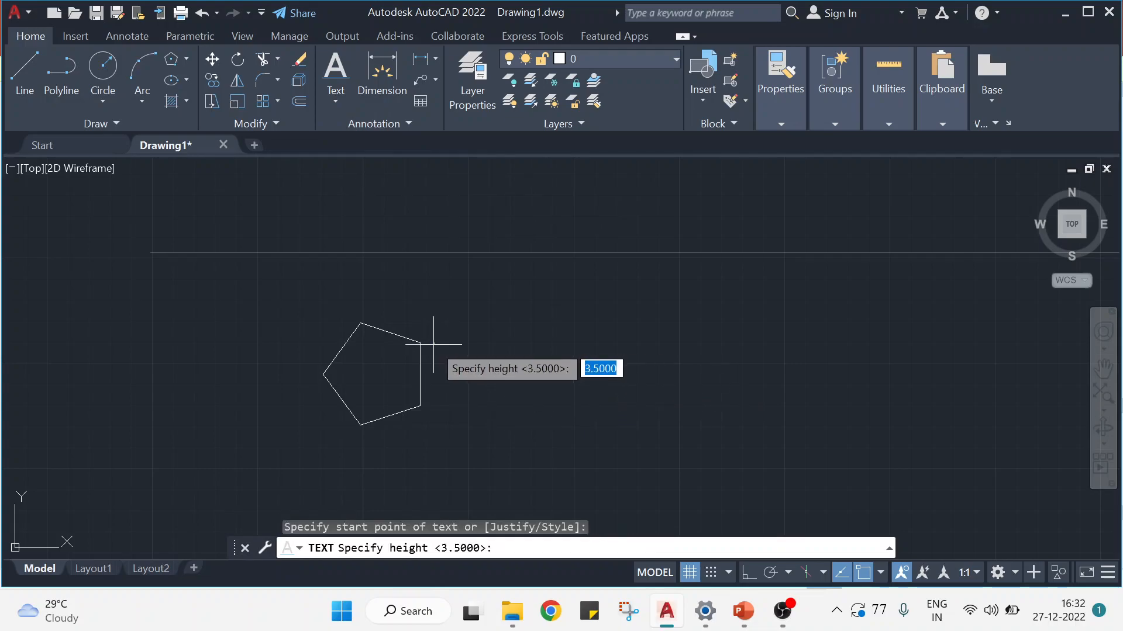
pyautogui.write('3.5')
pyautogui.press('Return')
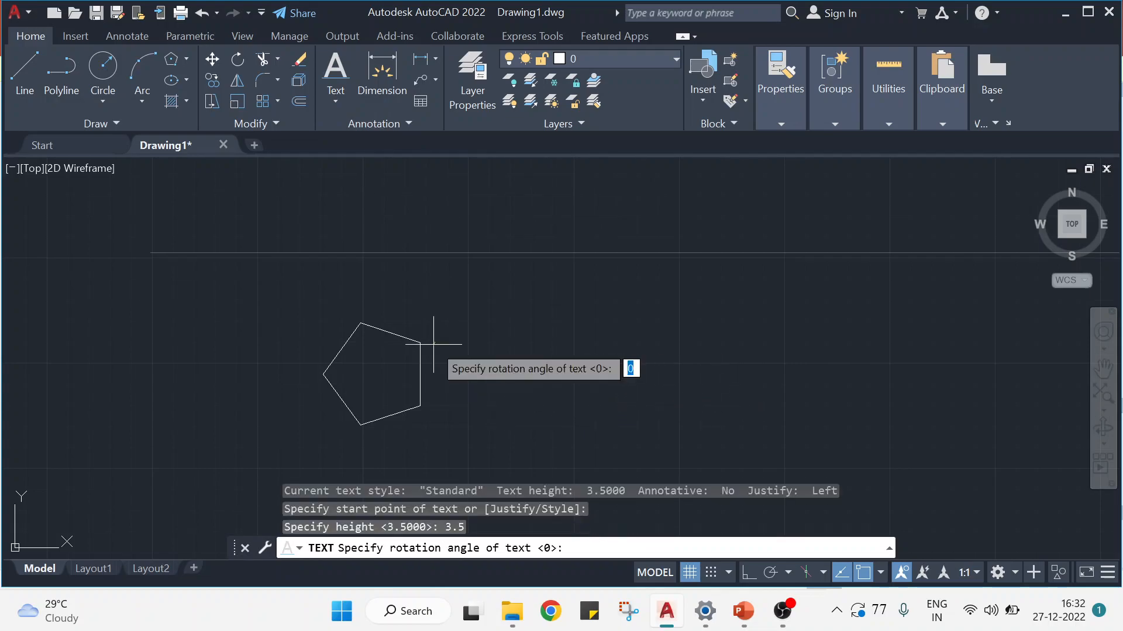
pyautogui.write('0')
pyautogui.press('Return')
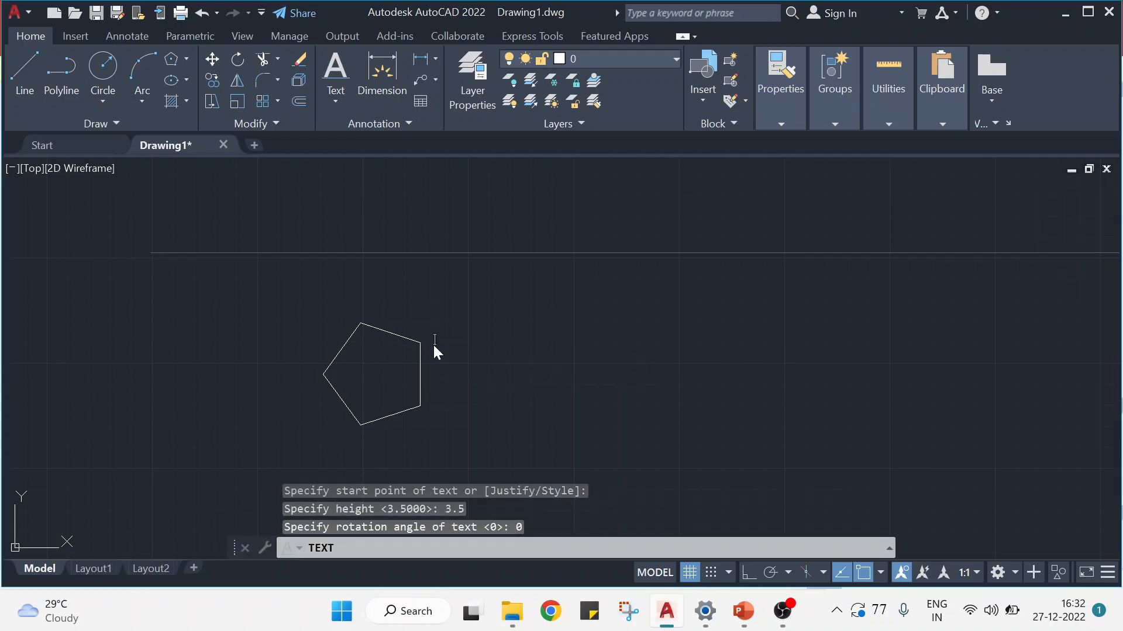
pyautogui.write('a')
# Label the remaining pentagon vertices "b", "c", "d" and "e" clockwise from "a", within the same single-line text command
pyautogui.click(428, 410)
pyautogui.write('b')
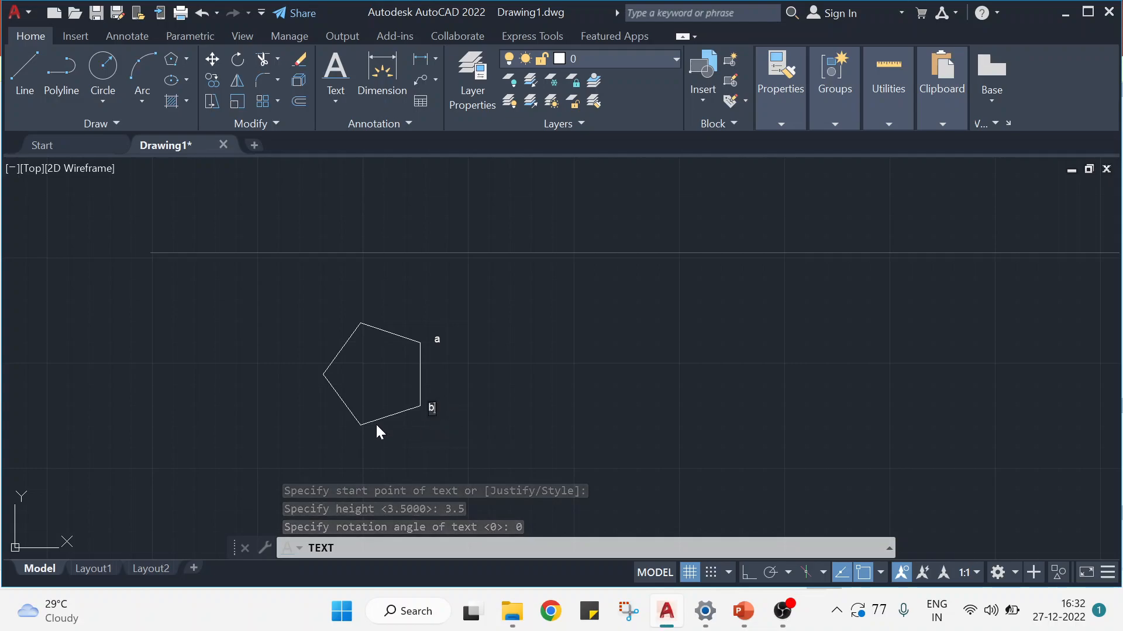
pyautogui.click(359, 435)
pyautogui.write('c')
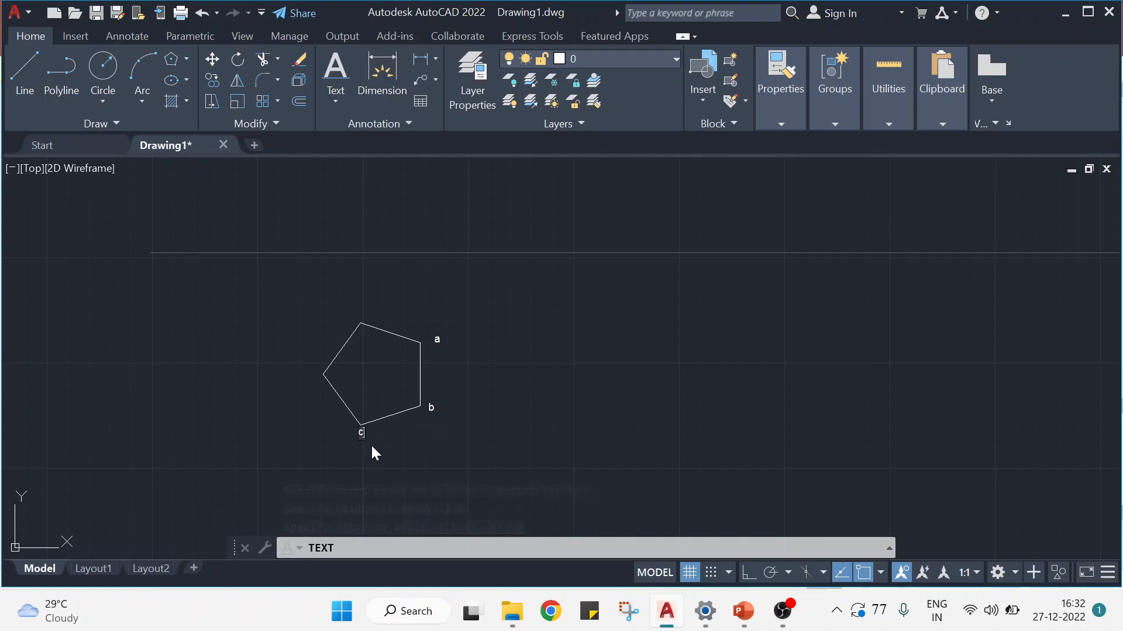
pyautogui.click(311, 379)
pyautogui.write('e')
pyautogui.click(566, 360)
pyautogui.press('Escape')
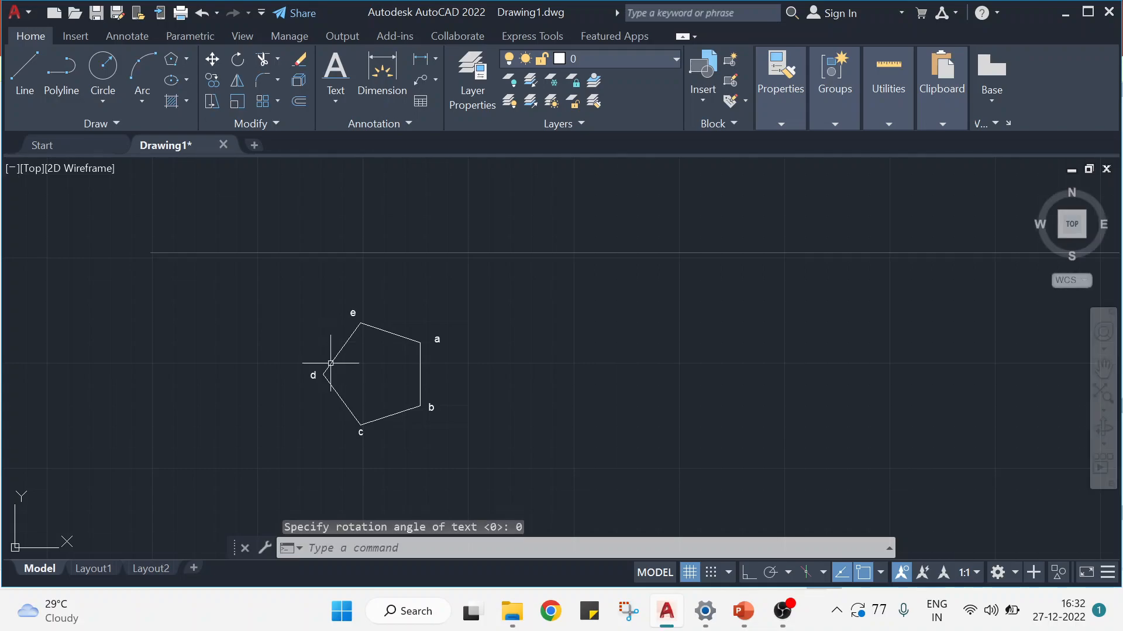
# Set the current object colour to the dark grey 99,100,102
pyautogui.click(835, 121)
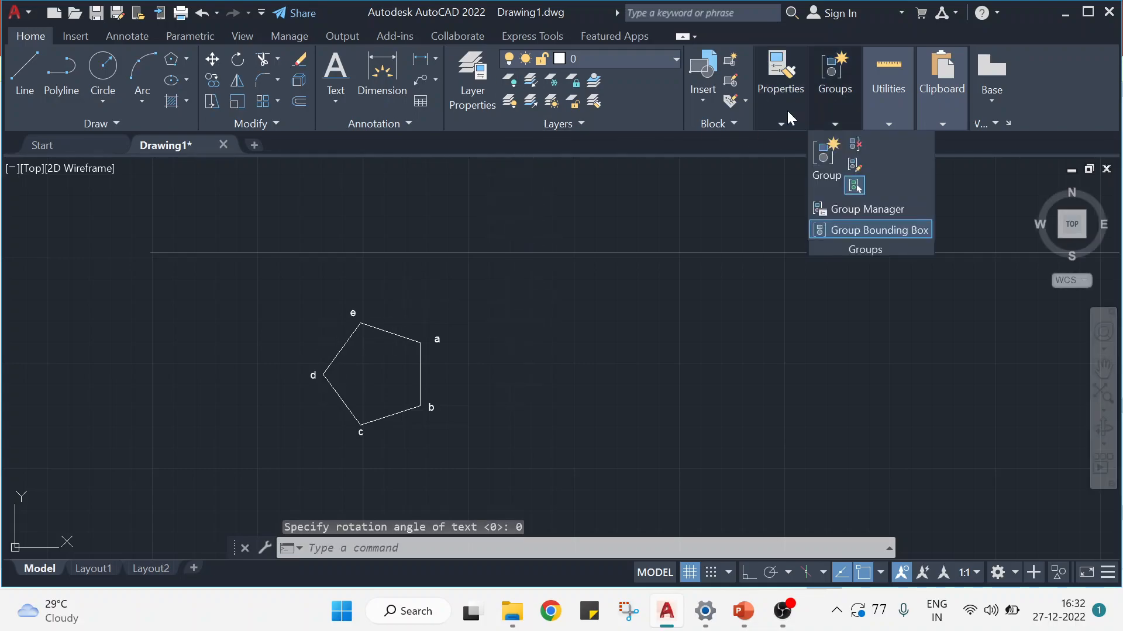
pyautogui.click(781, 122)
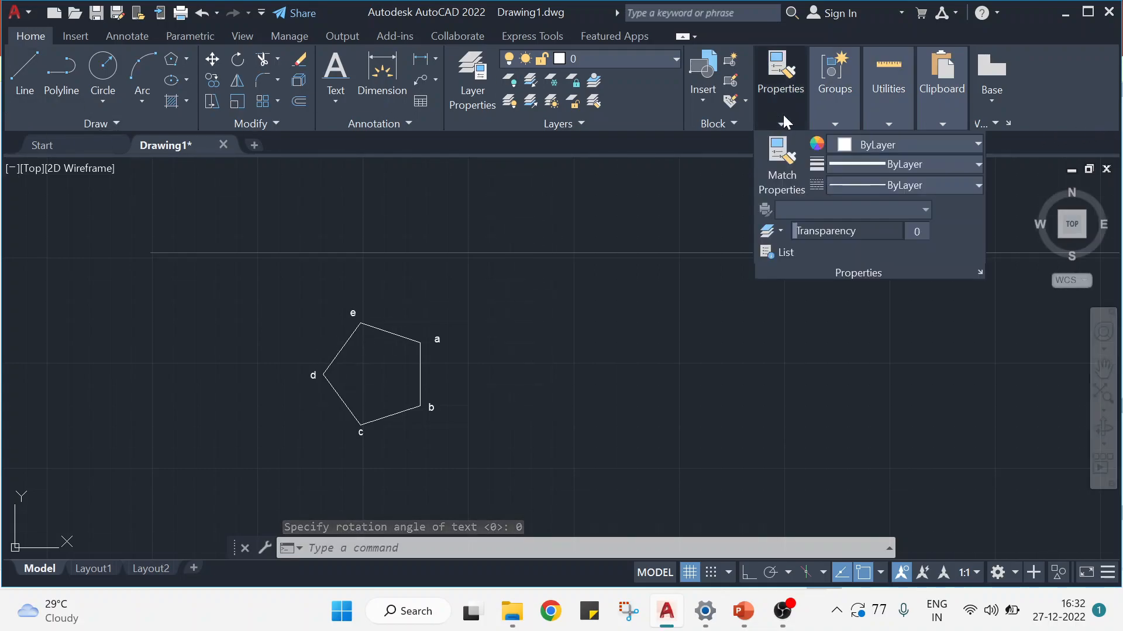
pyautogui.click(872, 146)
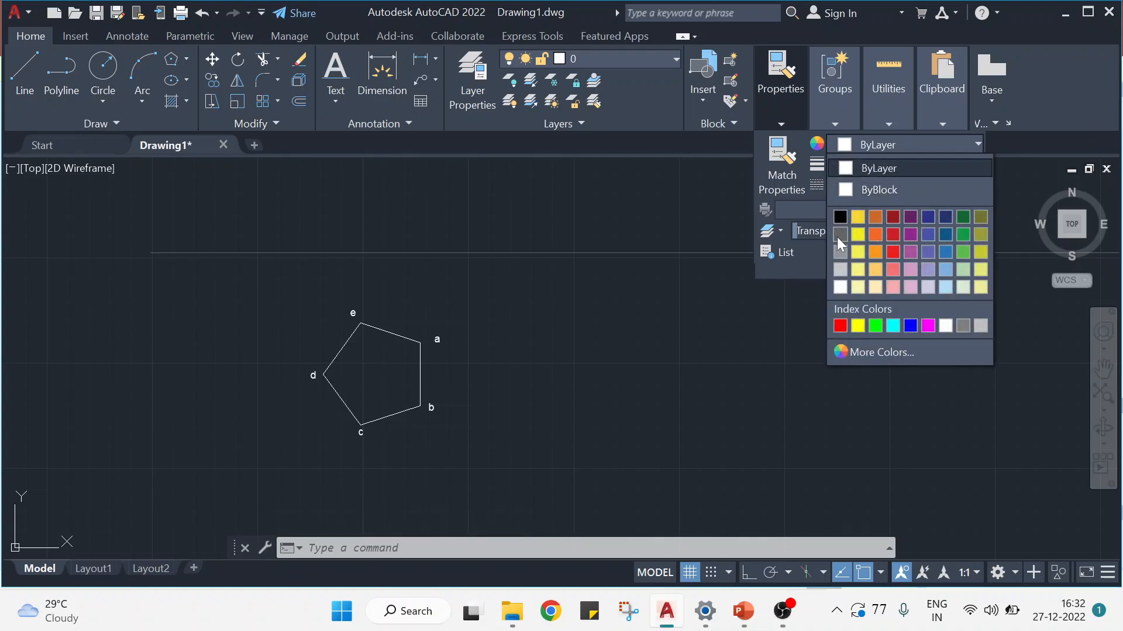
pyautogui.click(837, 236)
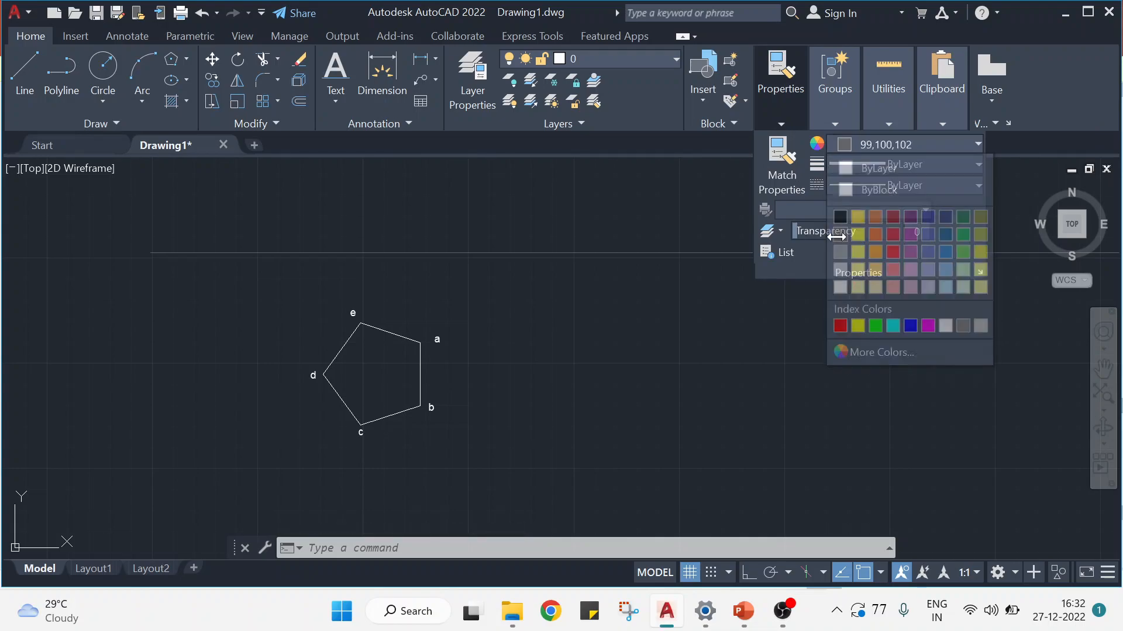
# With Ortho mode on, draw a vertical projector line from vertex d up to the reference line
pyautogui.click(33, 89)
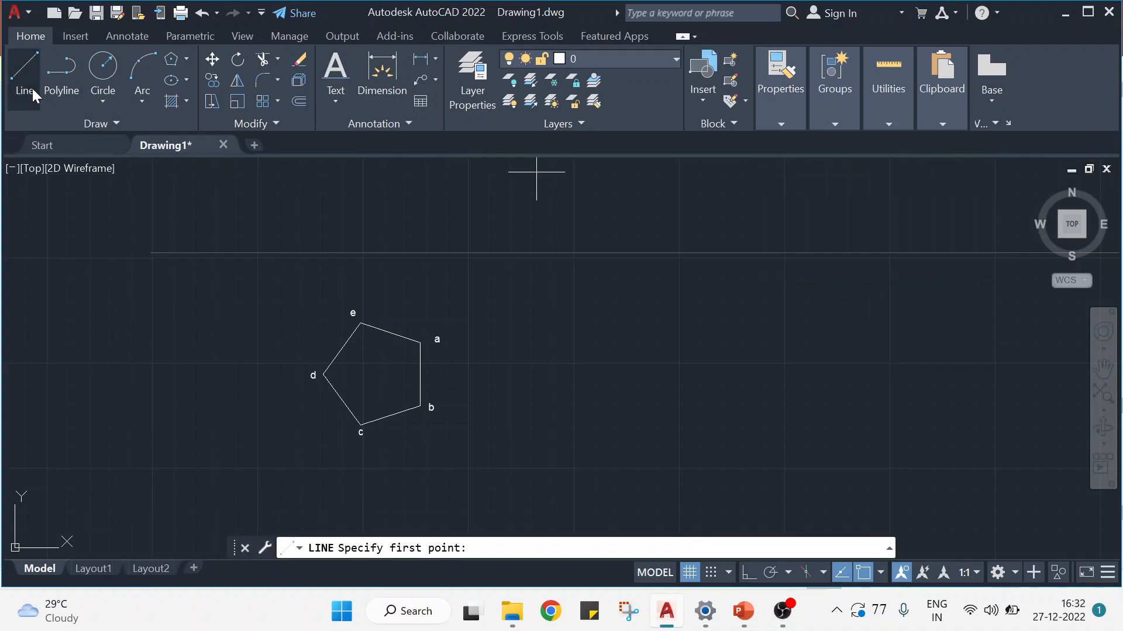
pyautogui.click(323, 374)
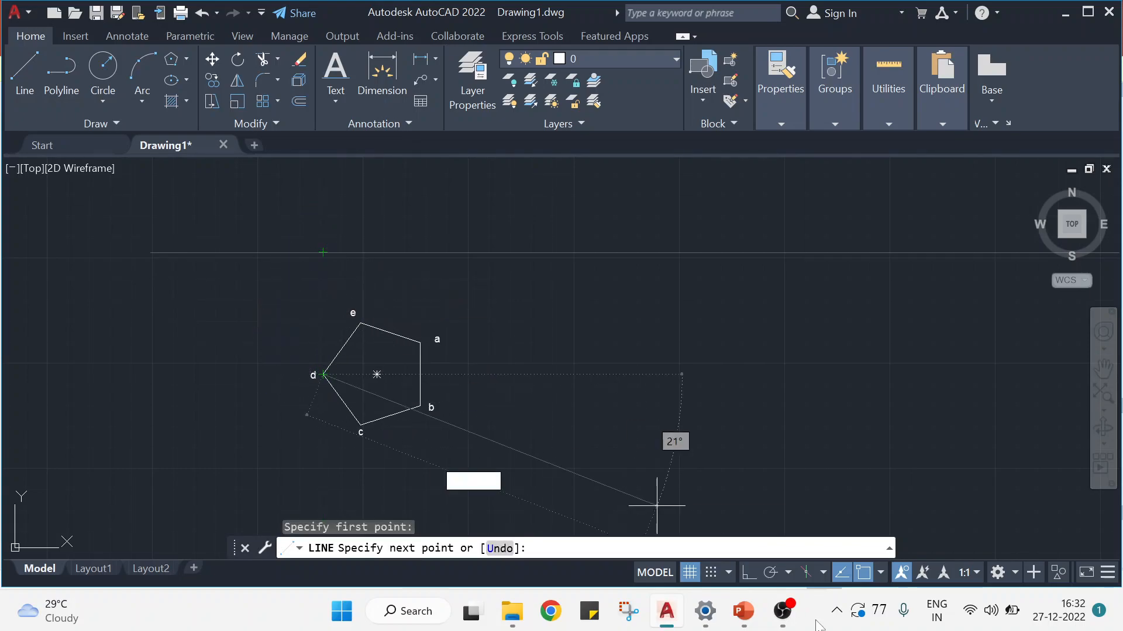
pyautogui.click(750, 574)
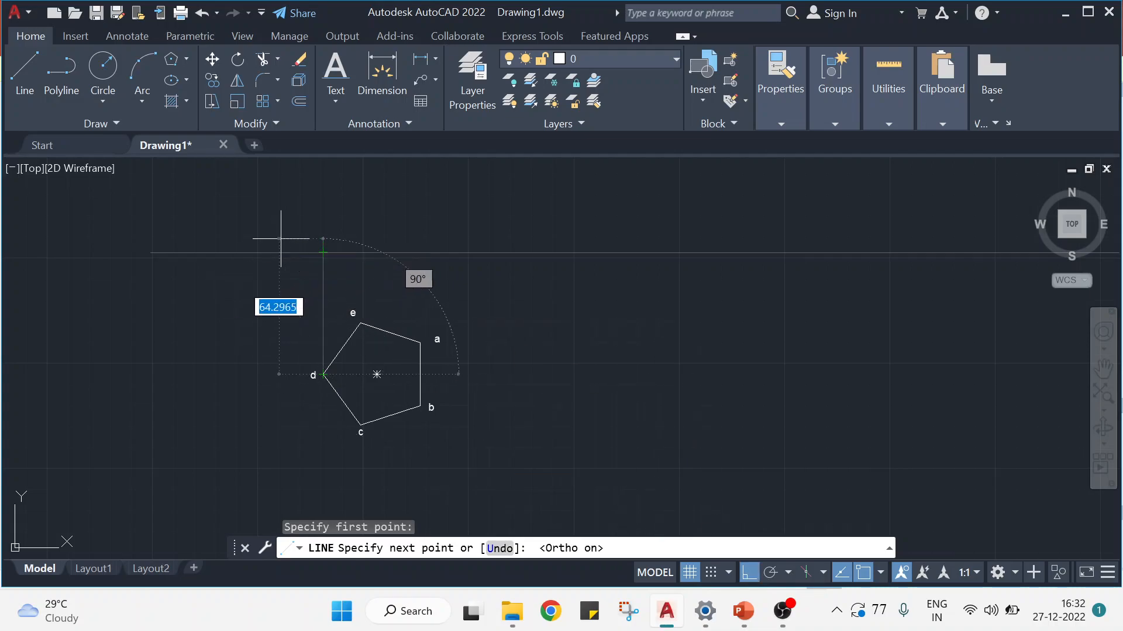
pyautogui.click(317, 252)
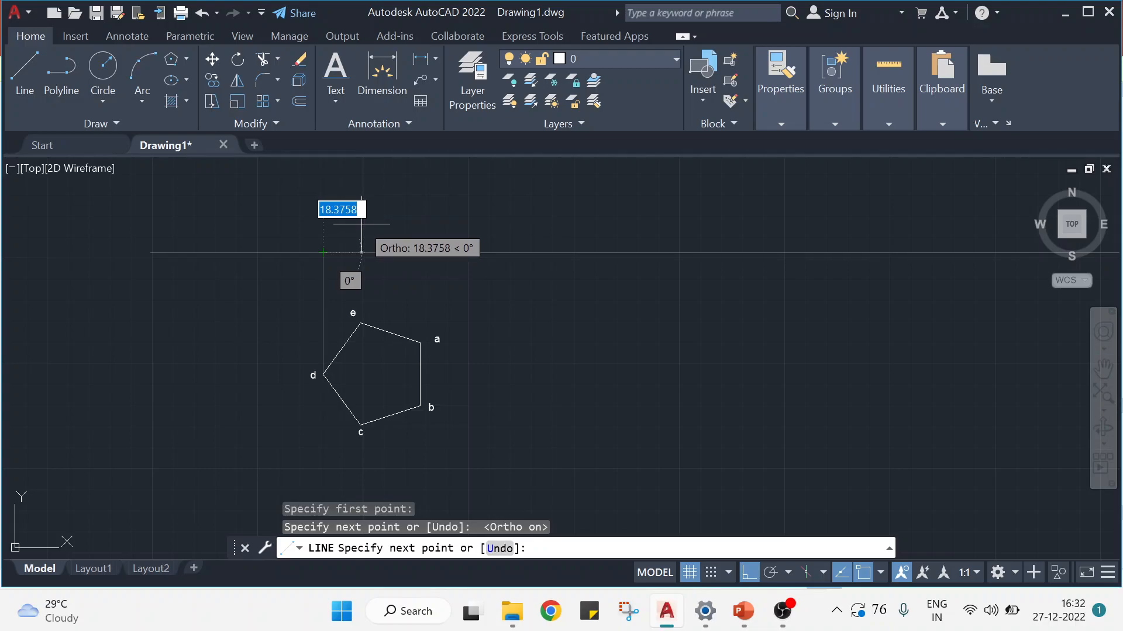
pyautogui.press('Escape')
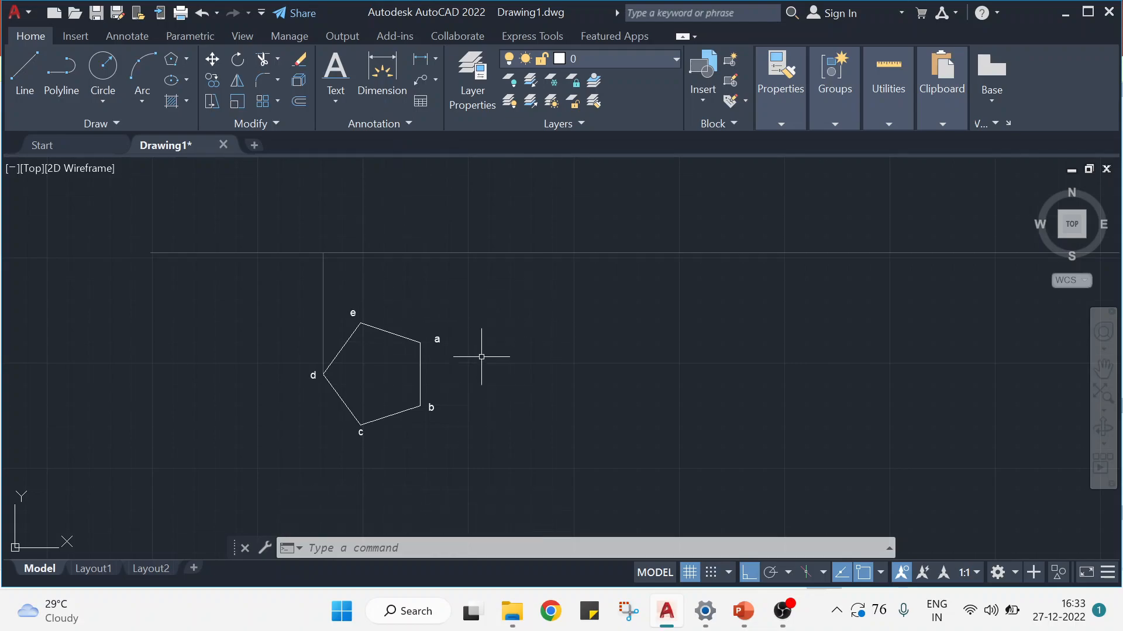
# Erase the projector above vertex d and redraw it vertically from d up to the reference line
pyautogui.click(322, 313)
pyautogui.press('Delete')
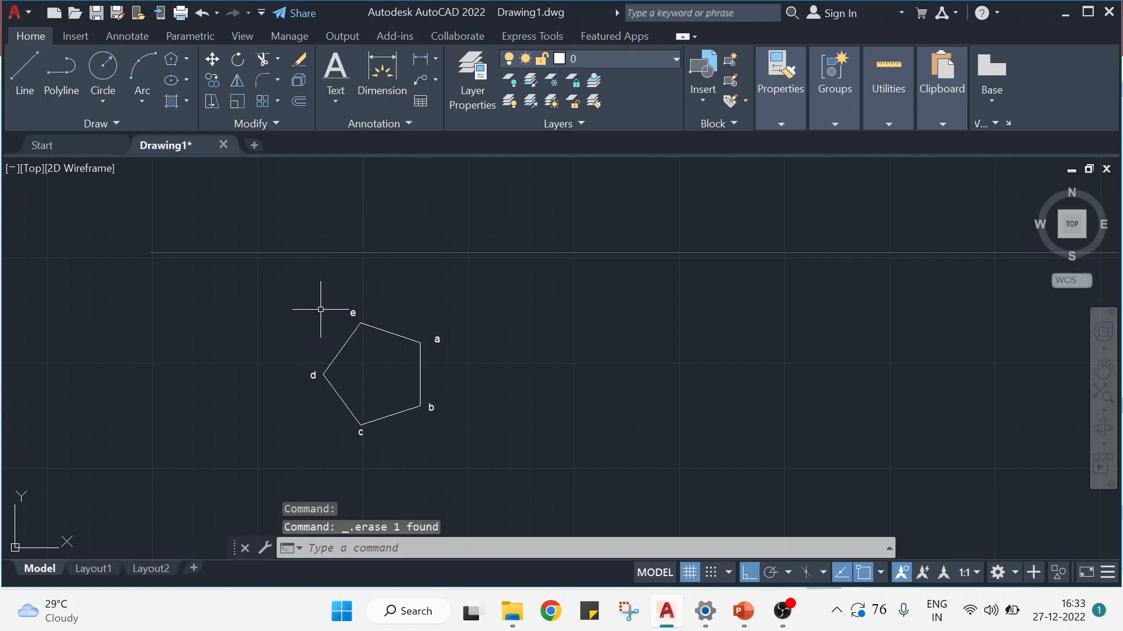
pyautogui.click(28, 73)
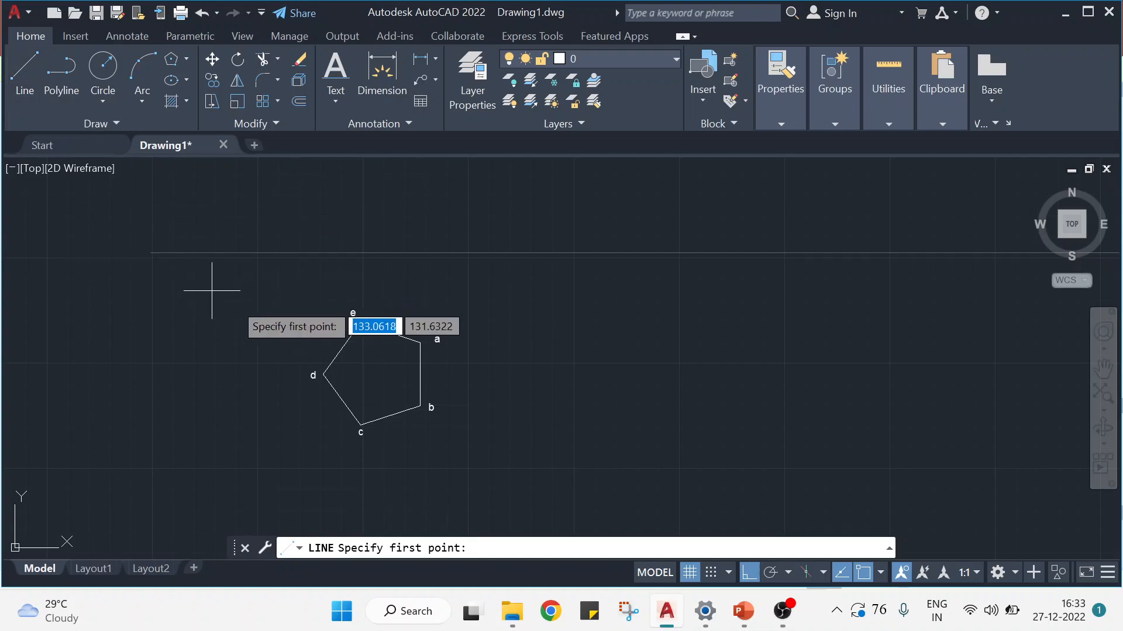
pyautogui.click(326, 375)
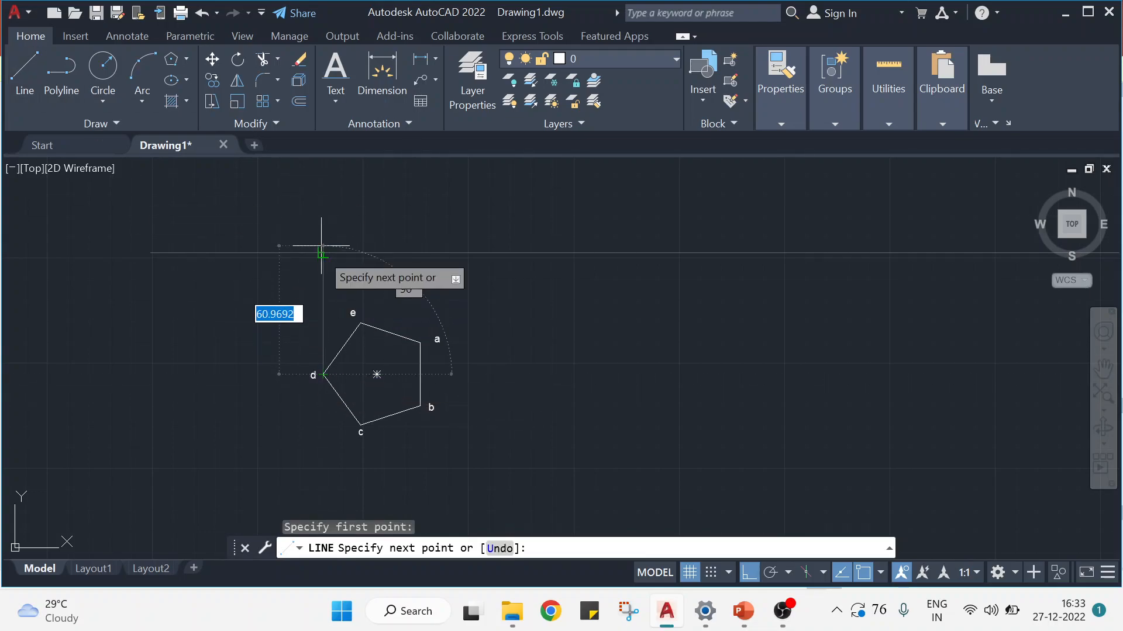
pyautogui.click(323, 253)
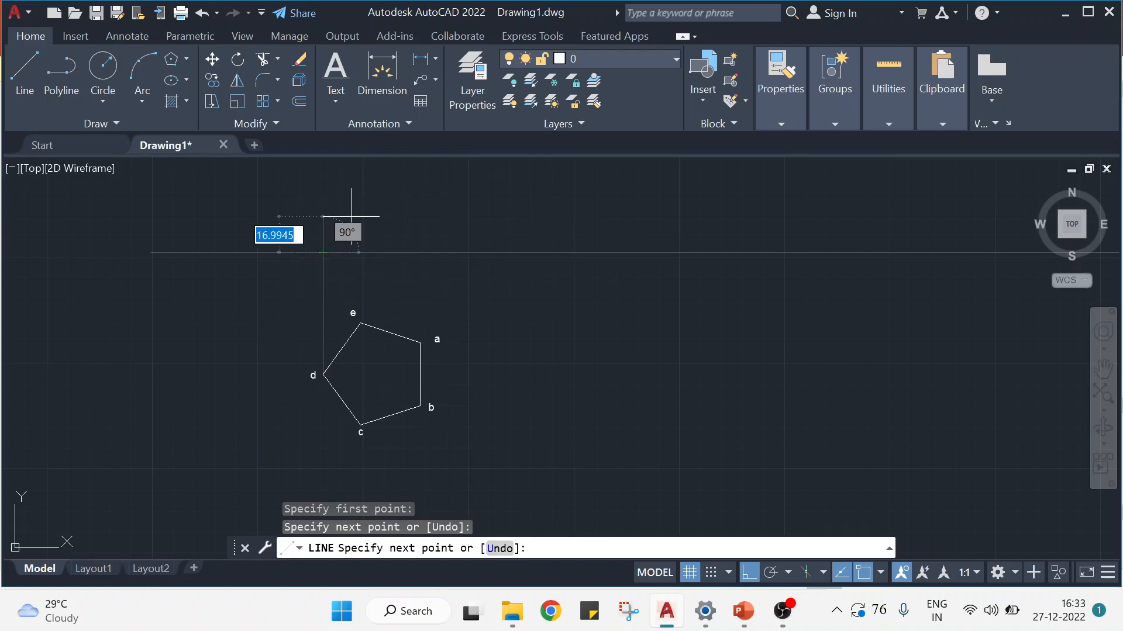
pyautogui.press('Return')
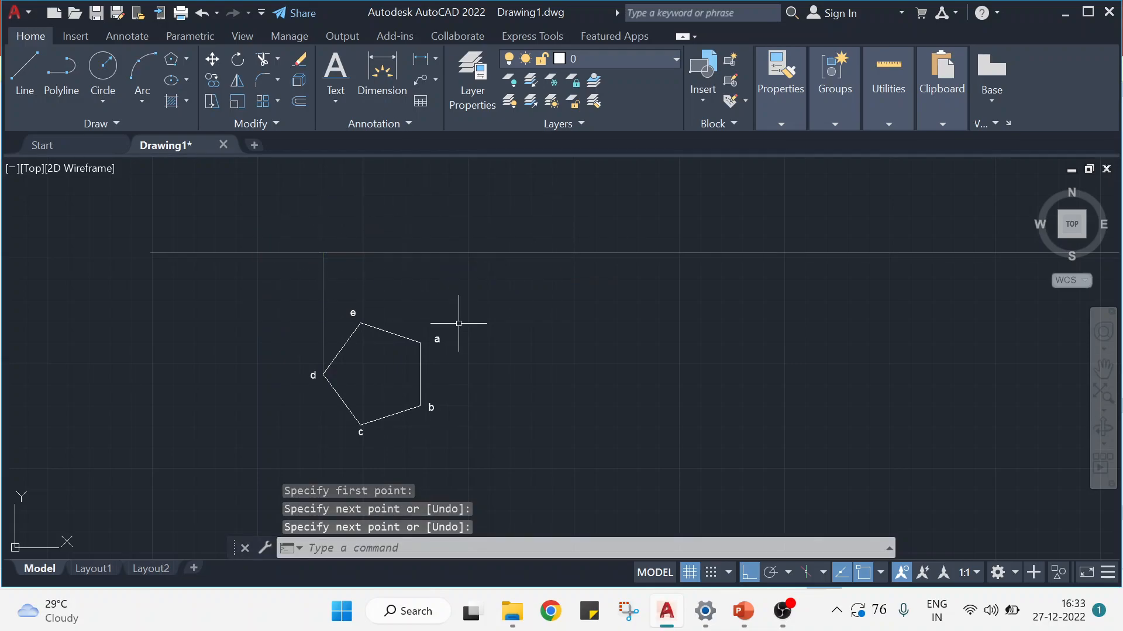
# Draw vertical projector lines from vertices c and a up to the reference line
pyautogui.press('Return')
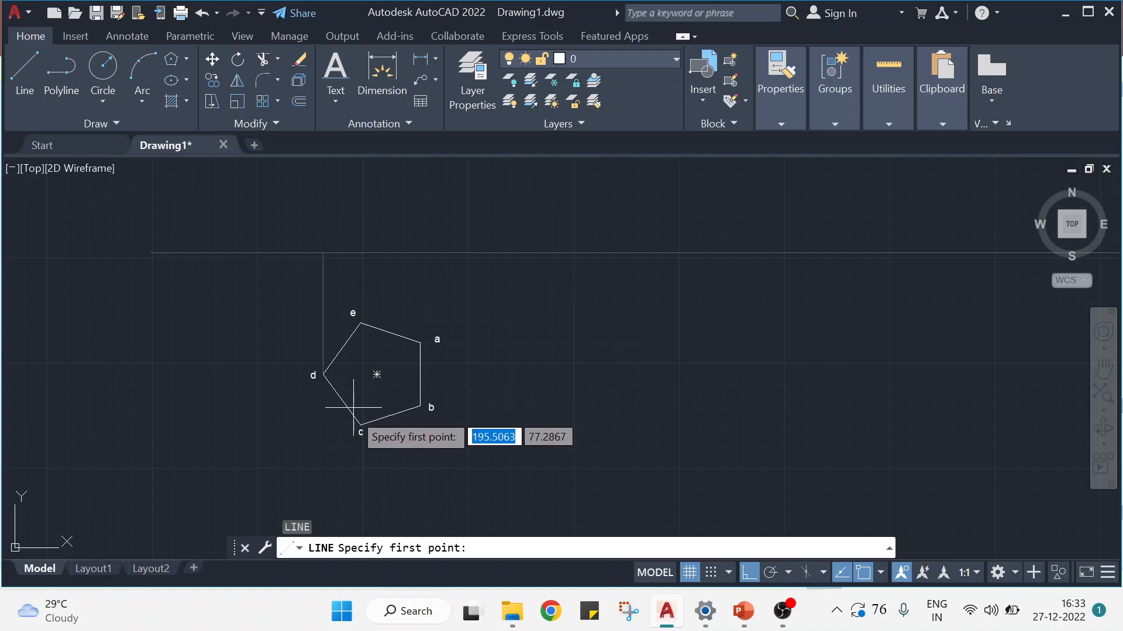
pyautogui.click(360, 425)
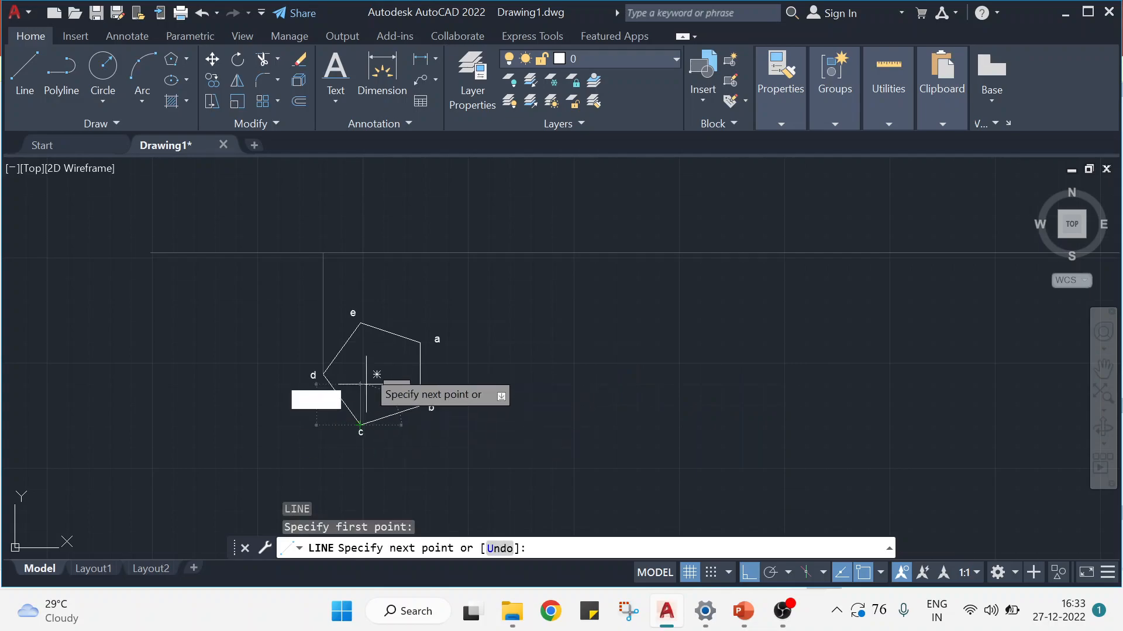
pyautogui.click(366, 248)
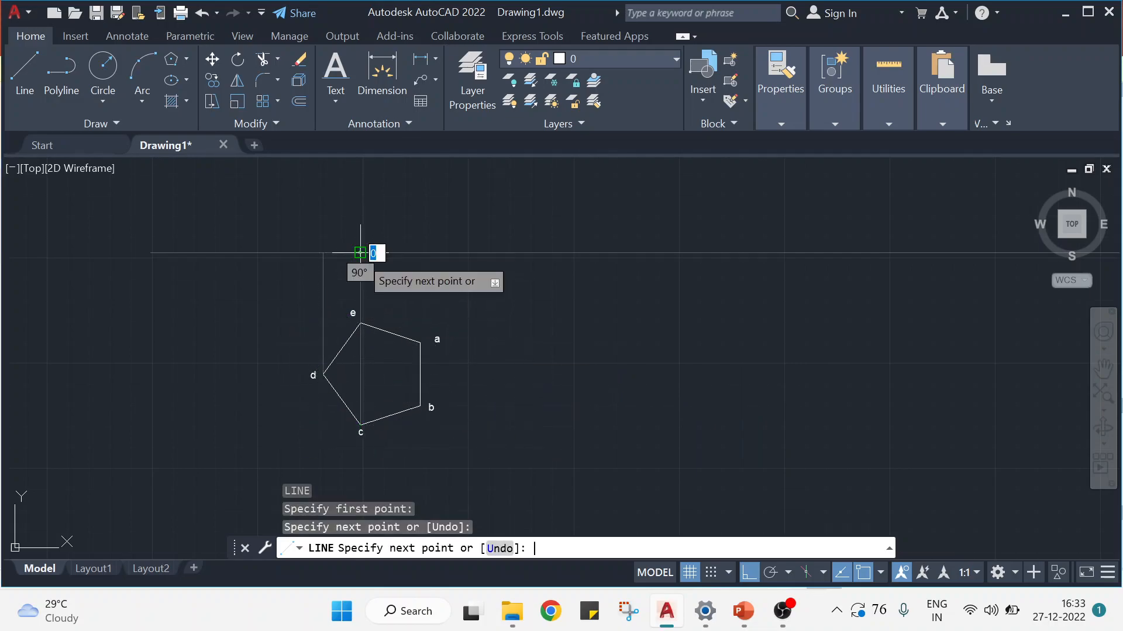
pyautogui.press('Return')
pyautogui.press('Return')
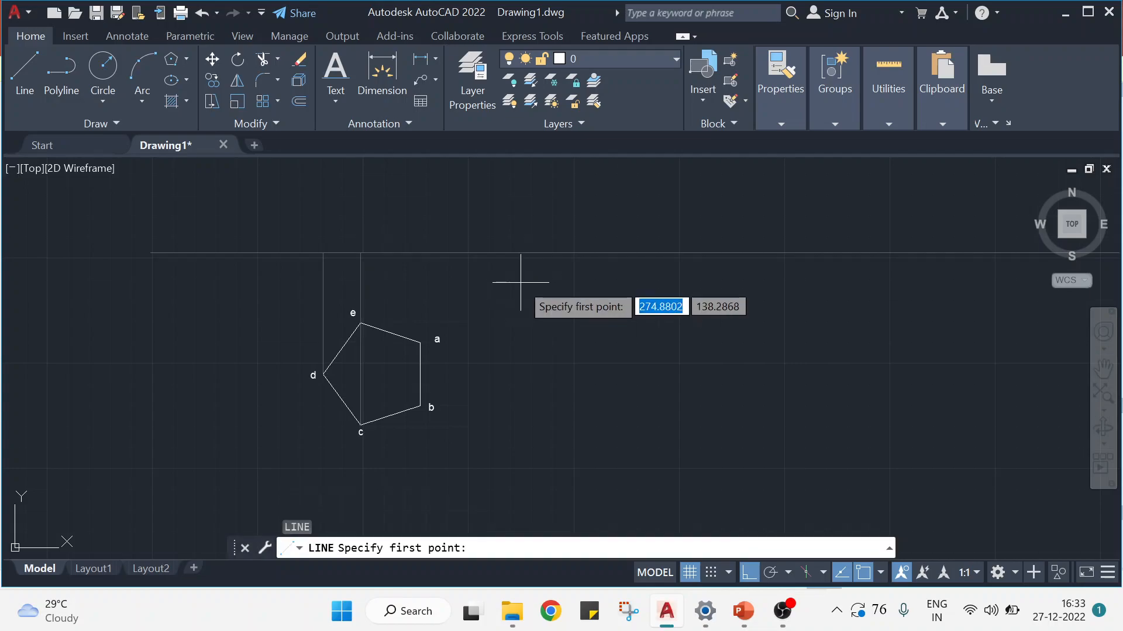
pyautogui.click(420, 342)
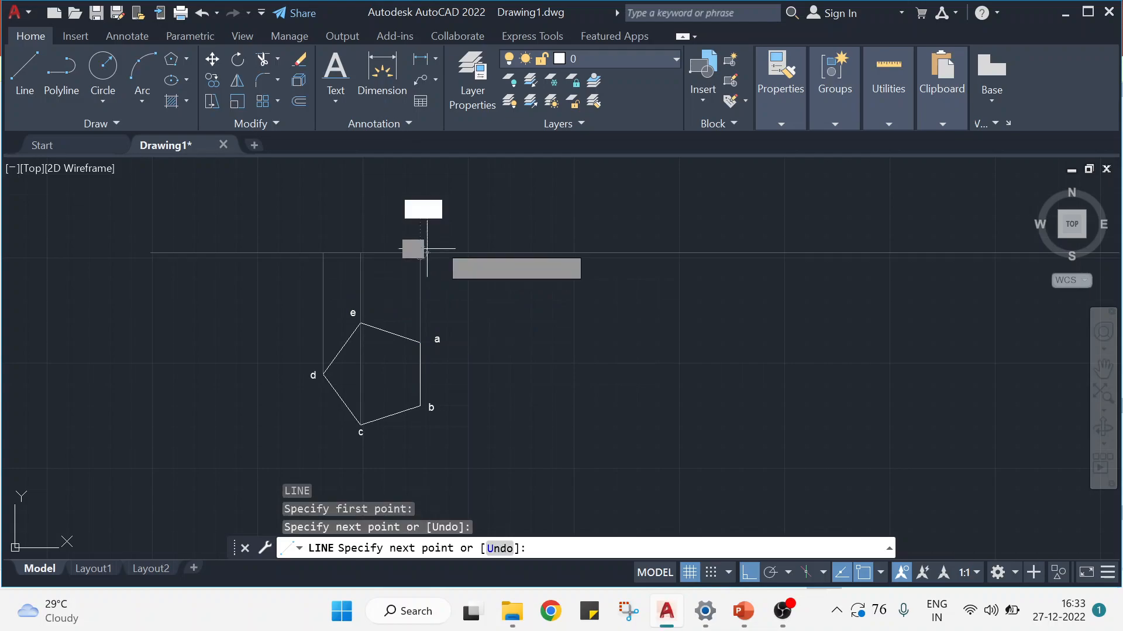
pyautogui.press('Return')
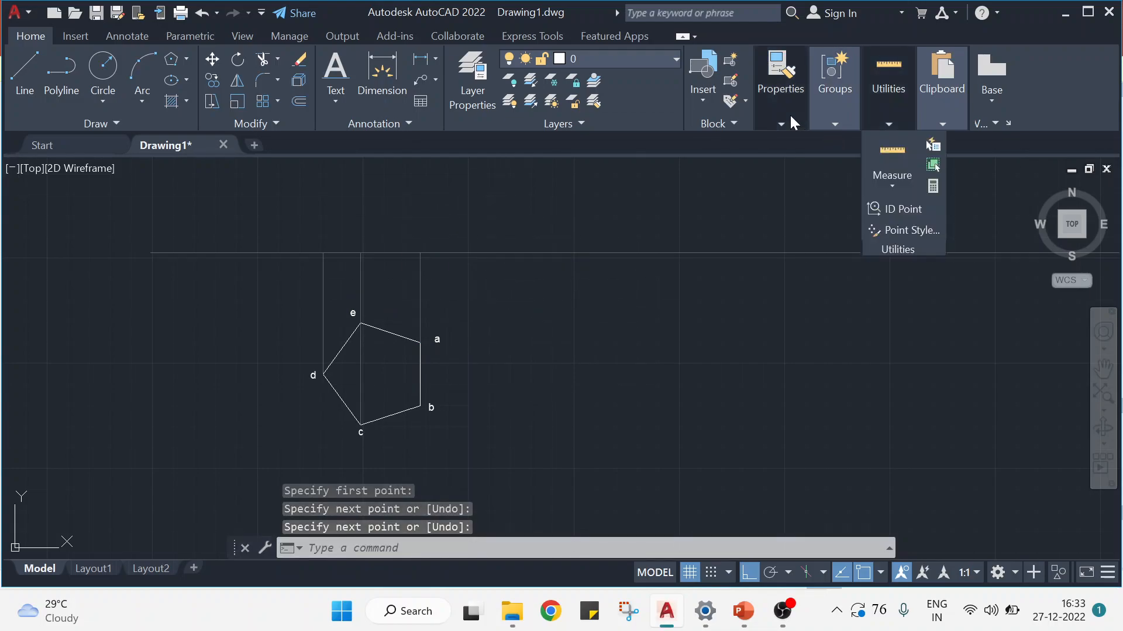
# With the current colour set to ByLayer, draw a line along the reference line from d's projector to a's projector
pyautogui.moveTo(784, 111)
pyautogui.click(854, 143)
pyautogui.click(876, 164)
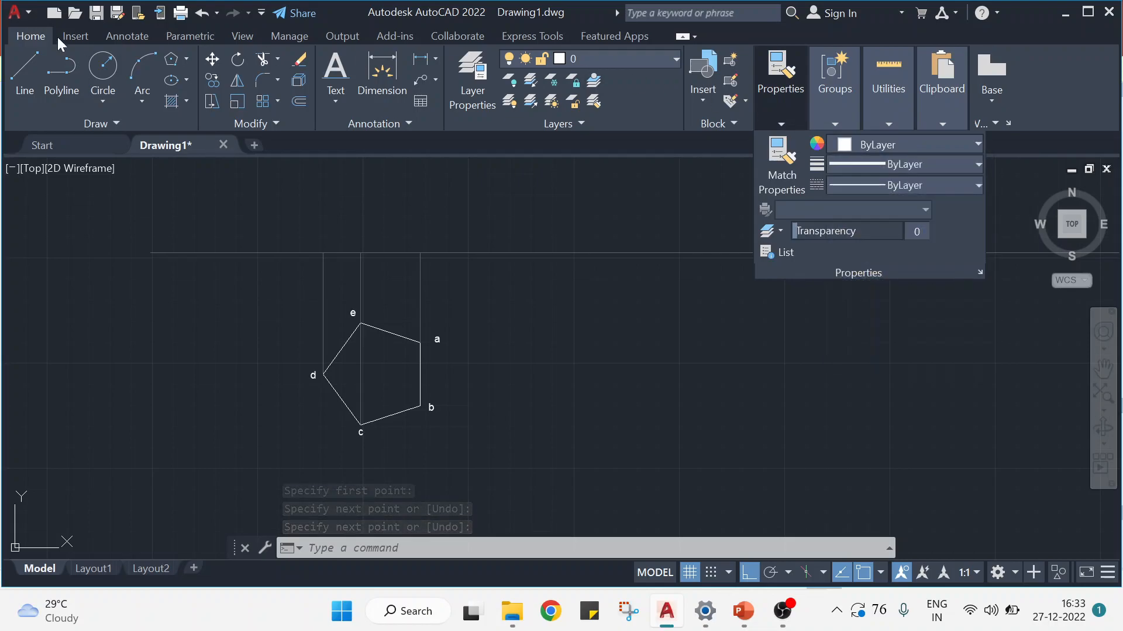
pyautogui.click(41, 85)
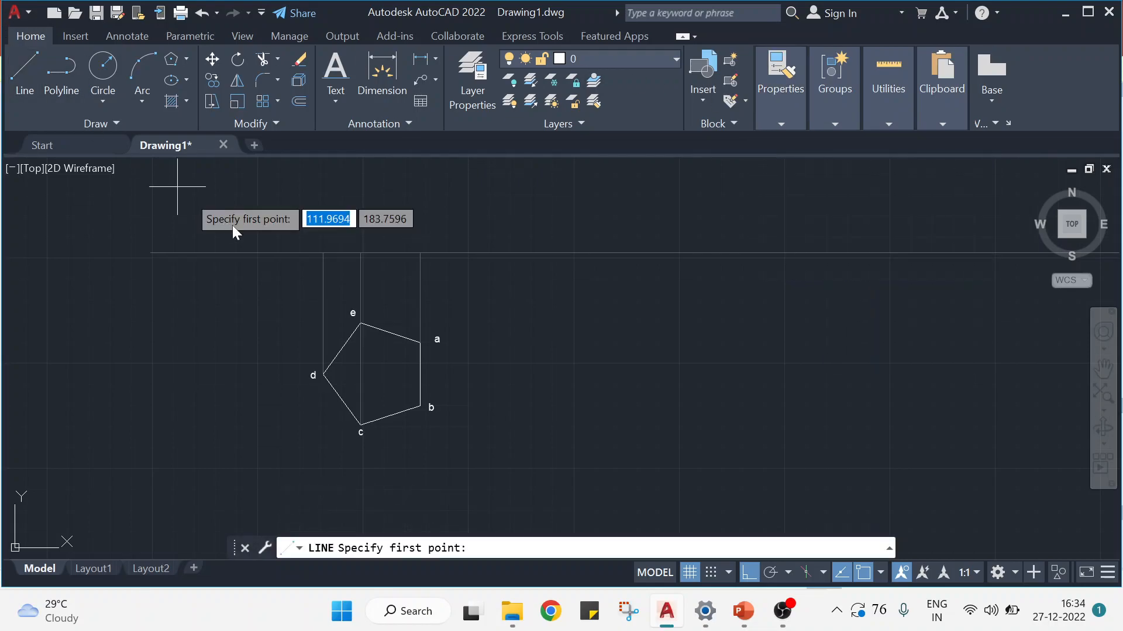
pyautogui.click(323, 253)
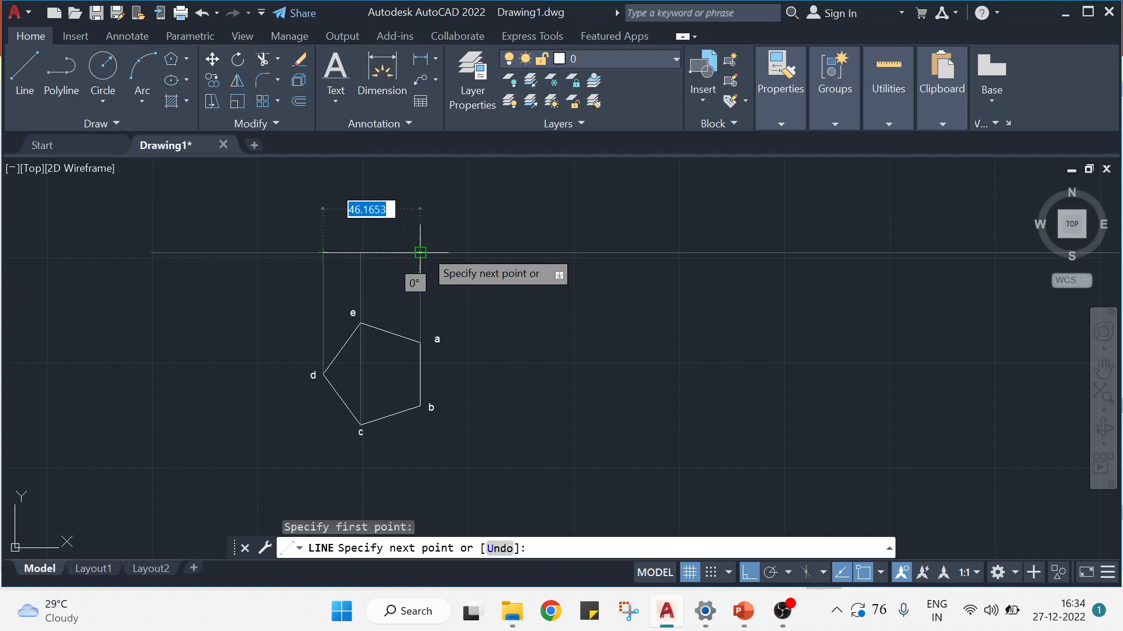
pyautogui.press('Escape')
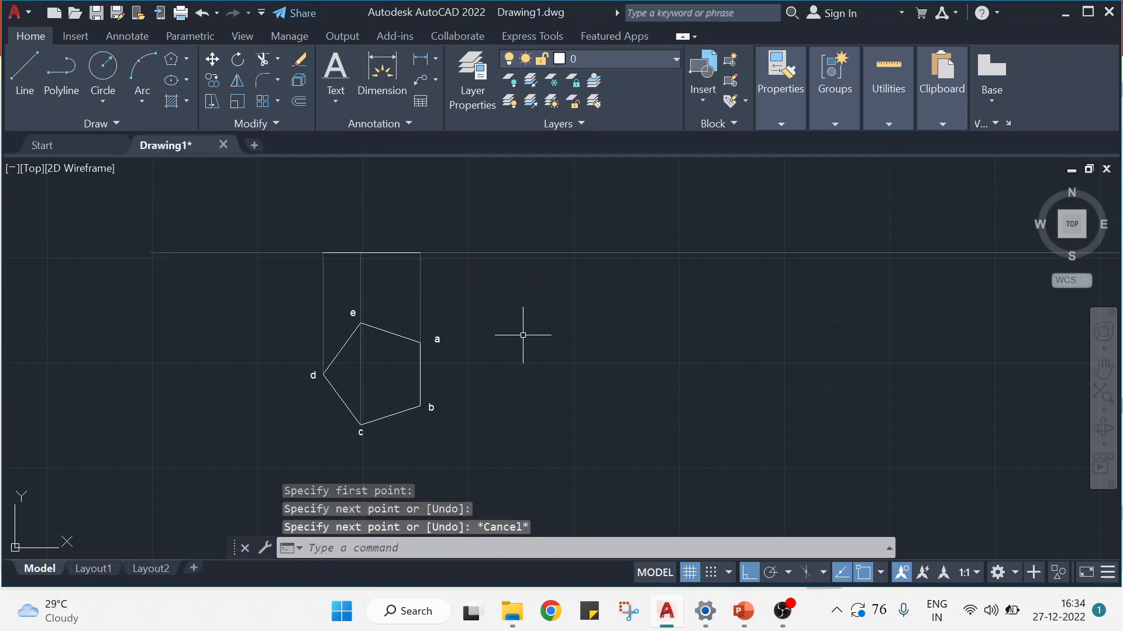
# Add single-line text b'(a') above the upper end of a's projector, with height 3.5 and rotation 0
pyautogui.click(335, 103)
pyautogui.click(368, 162)
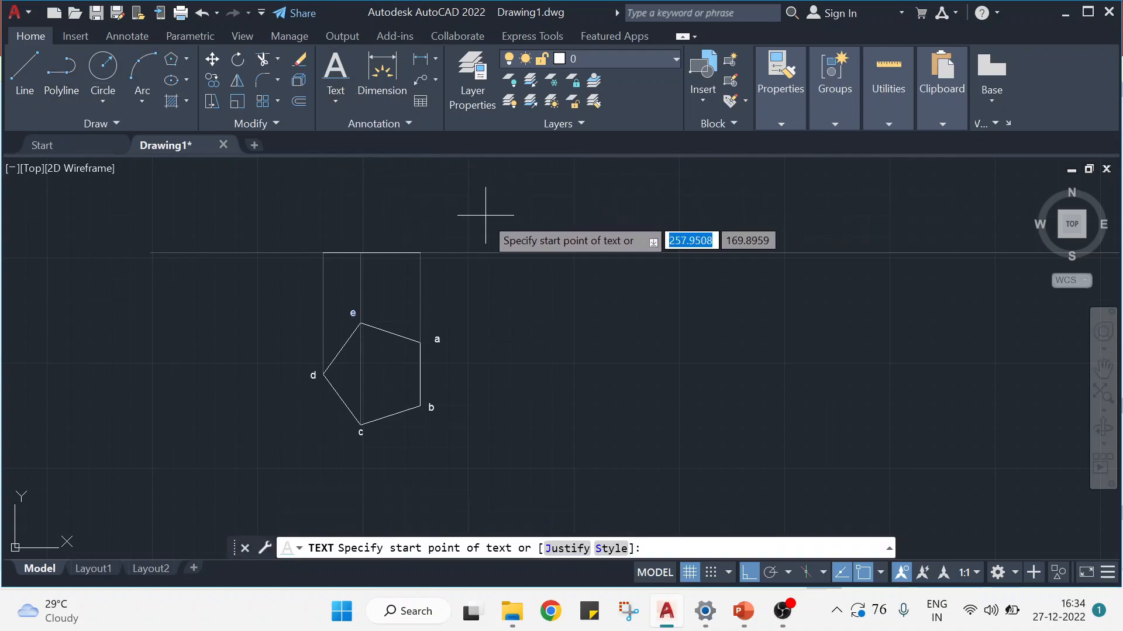
pyautogui.click(430, 234)
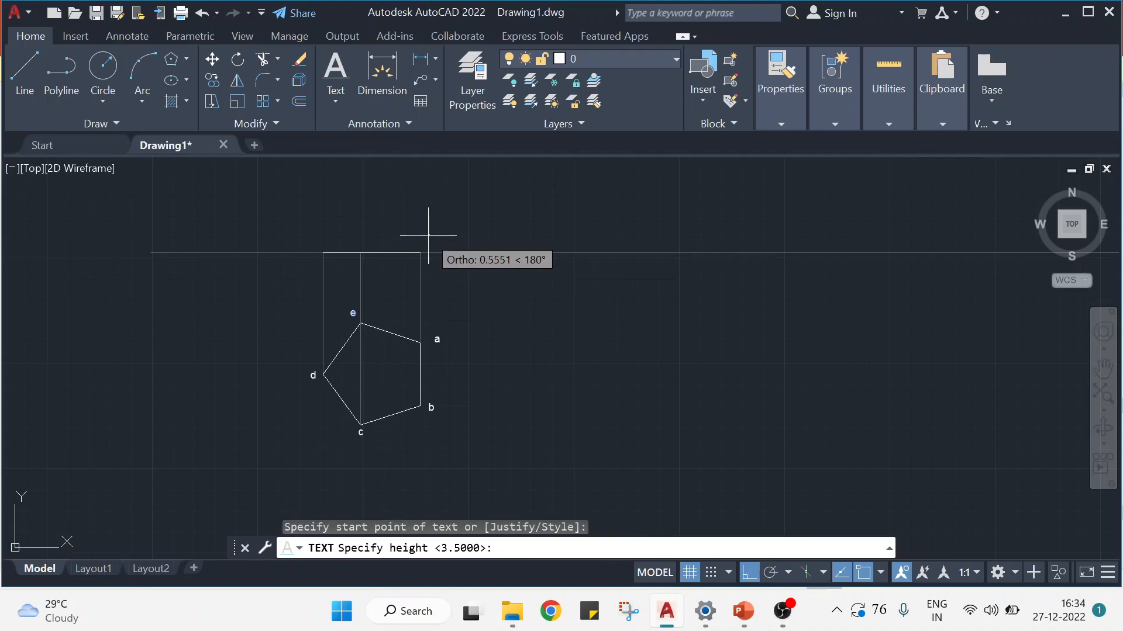
pyautogui.press('Return')
pyautogui.press('Return')
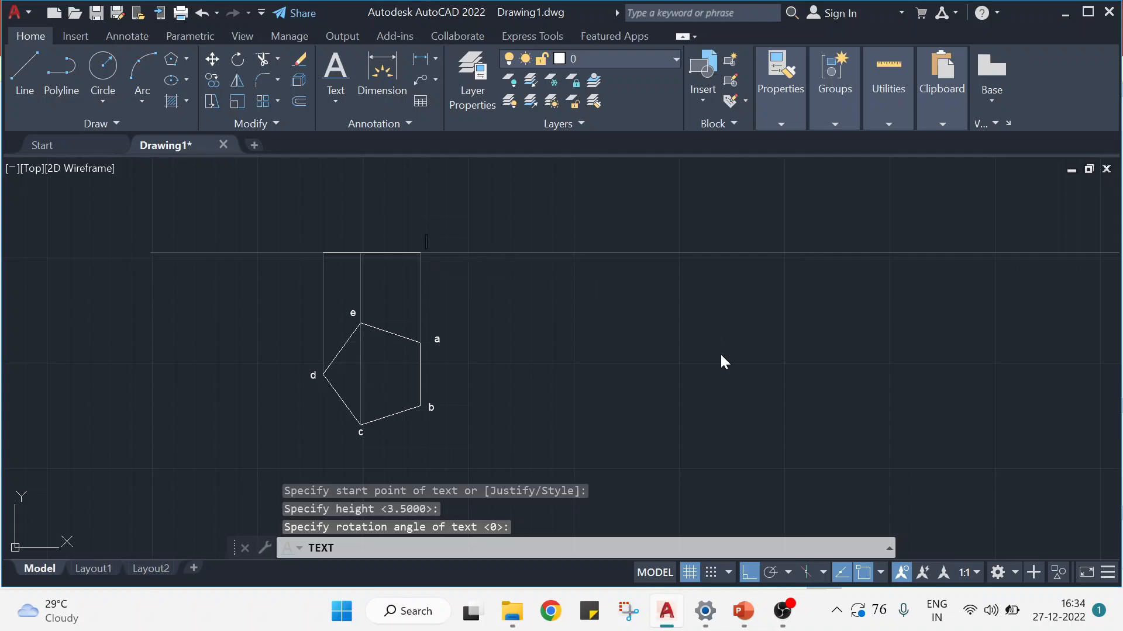
pyautogui.write("b'(")
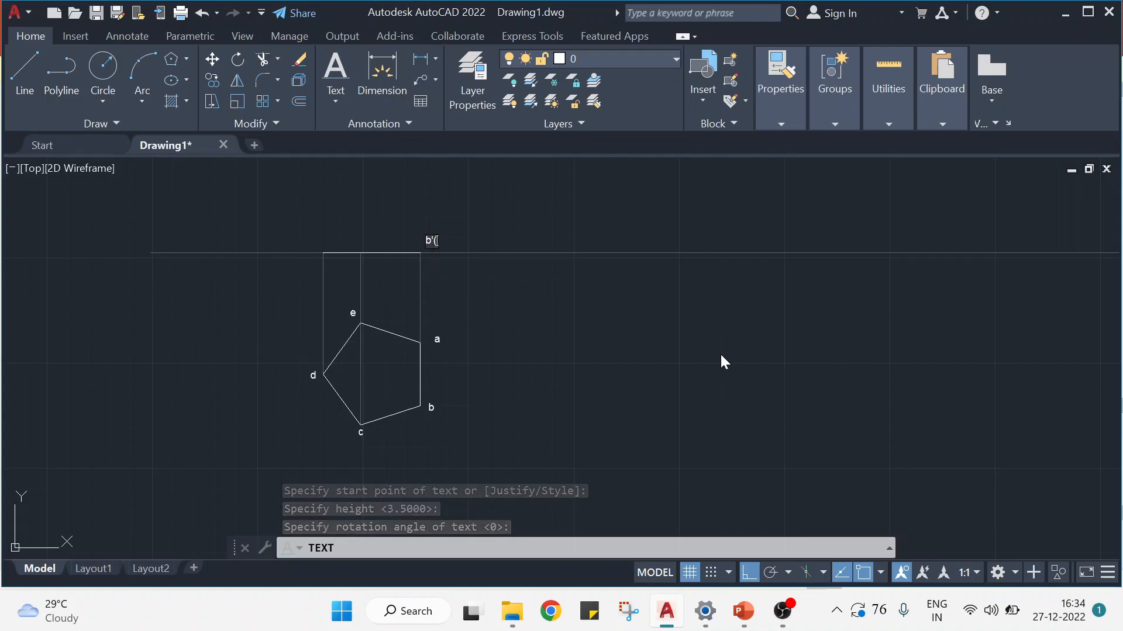
pyautogui.write("a'")
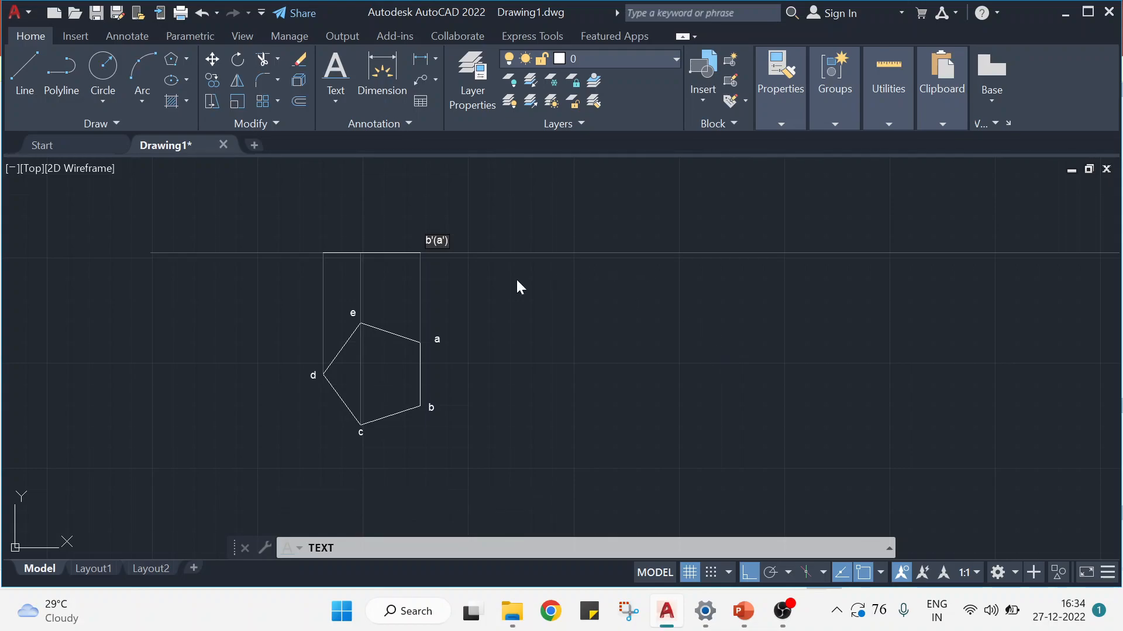
# Label the other projector ends on the reference line c'(e') and d', and finish the text
pyautogui.click(356, 241)
pyautogui.write("c'(e')")
pyautogui.click(317, 248)
pyautogui.write("d'")
pyautogui.click(706, 367)
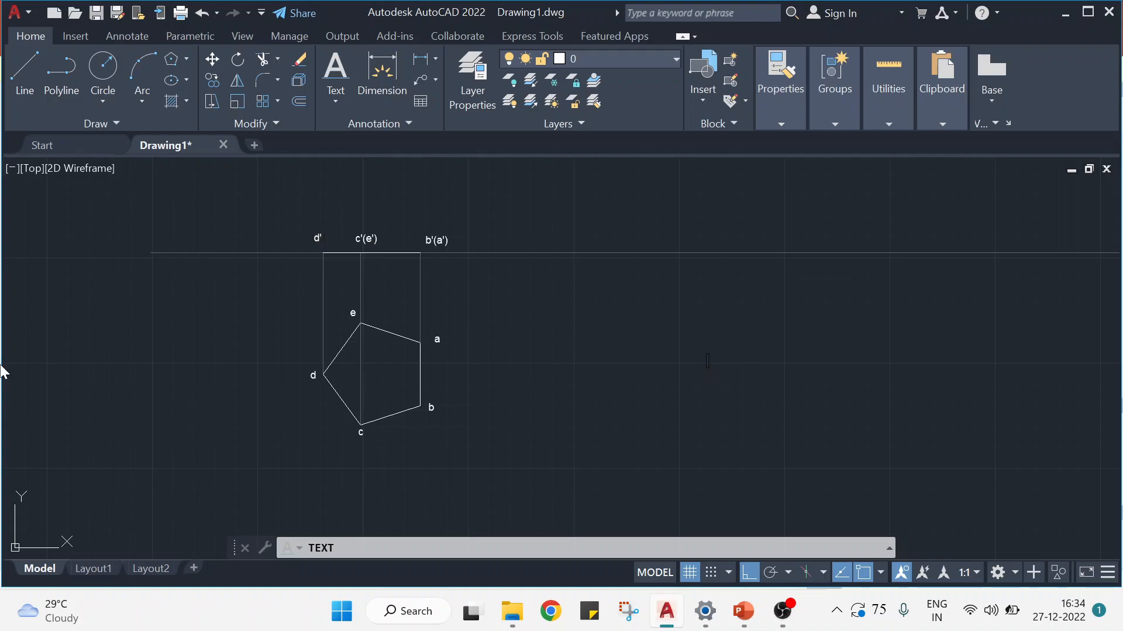
pyautogui.press('Return')
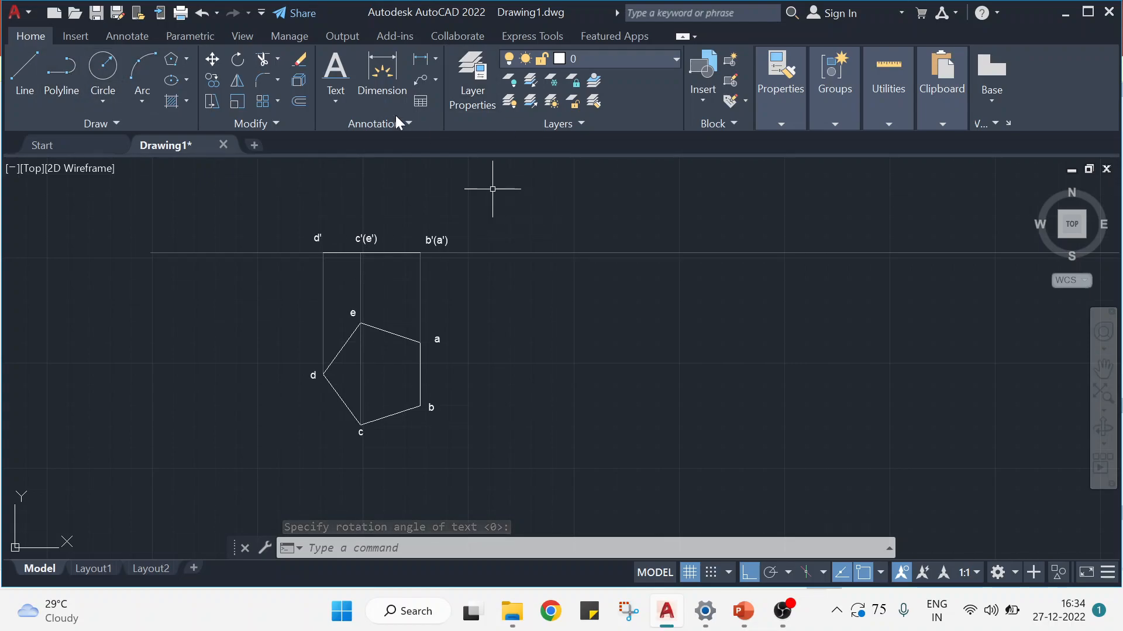
# Place a point object where the c–e projector meets the reference line
pyautogui.click(124, 120)
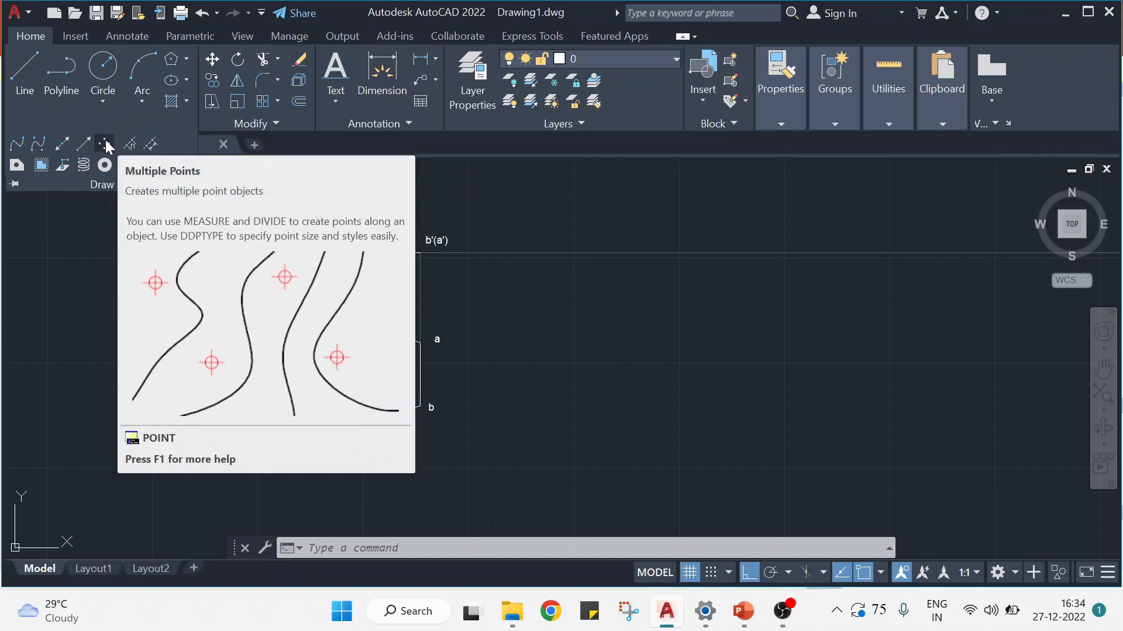
pyautogui.click(105, 144)
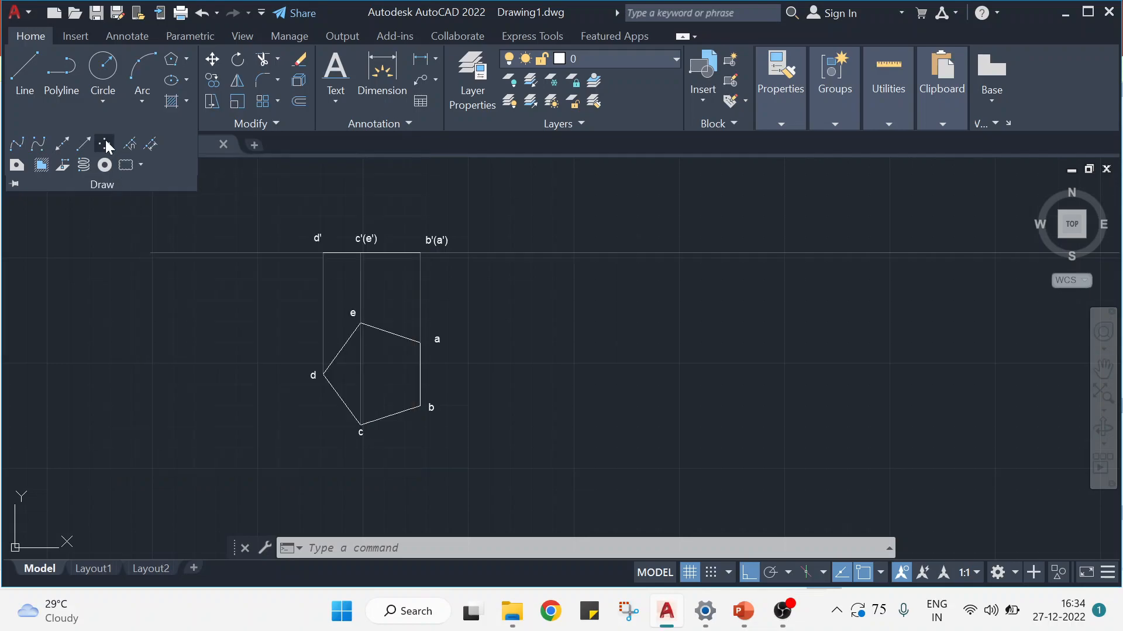
pyautogui.click(360, 253)
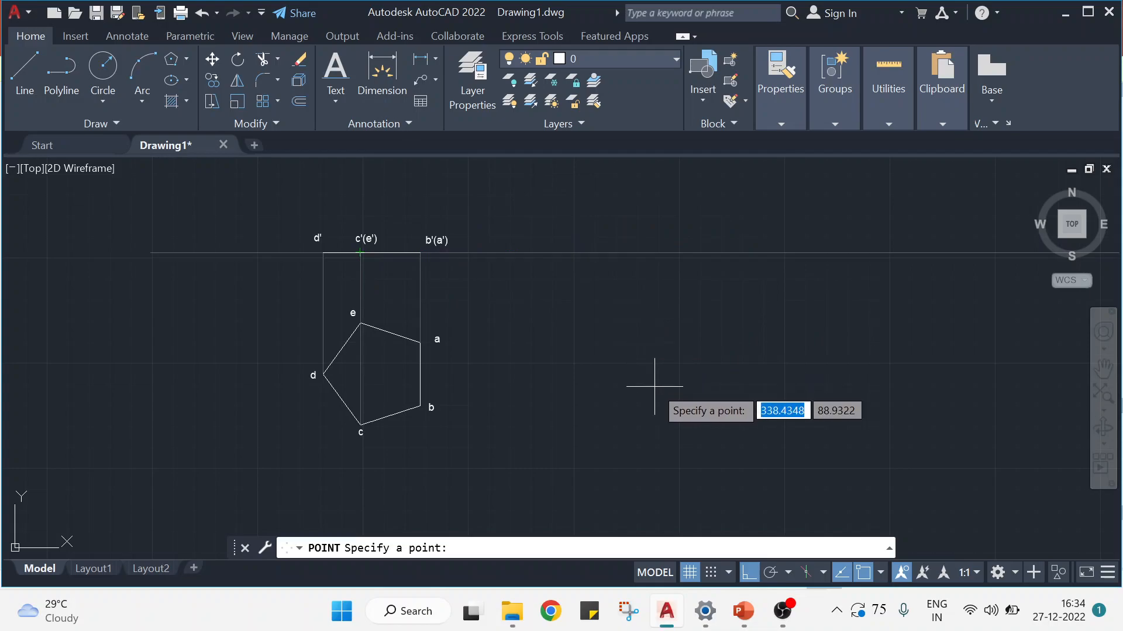
pyautogui.press('Escape')
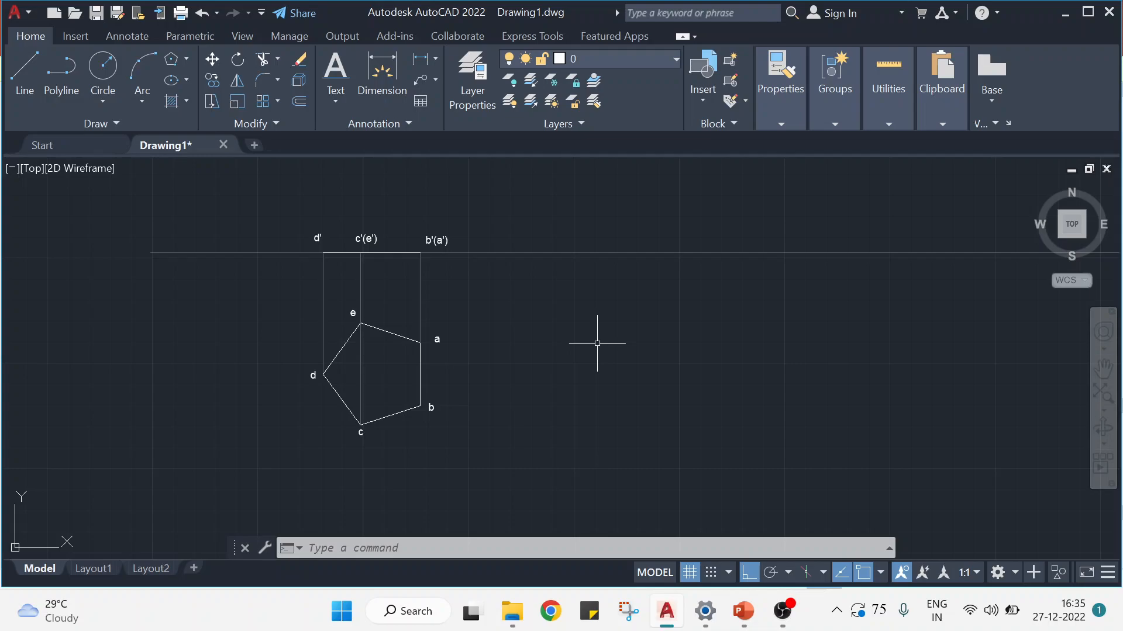
# Change the point style with DDPTYPE to the circle with a plus cross through it
pyautogui.write('ddp')
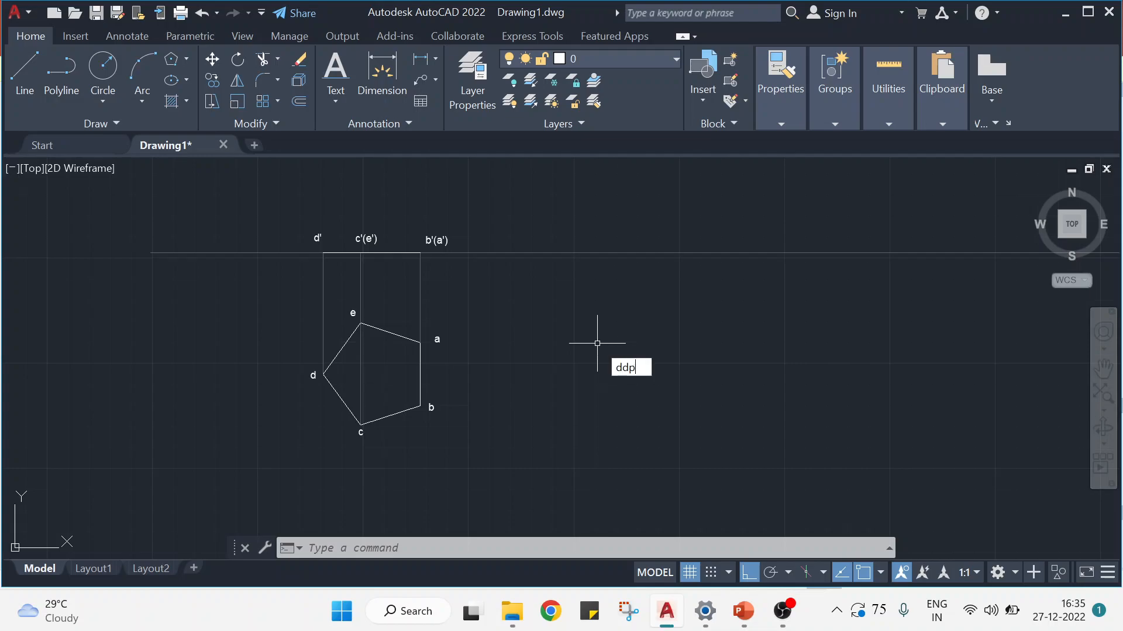
pyautogui.write('t')
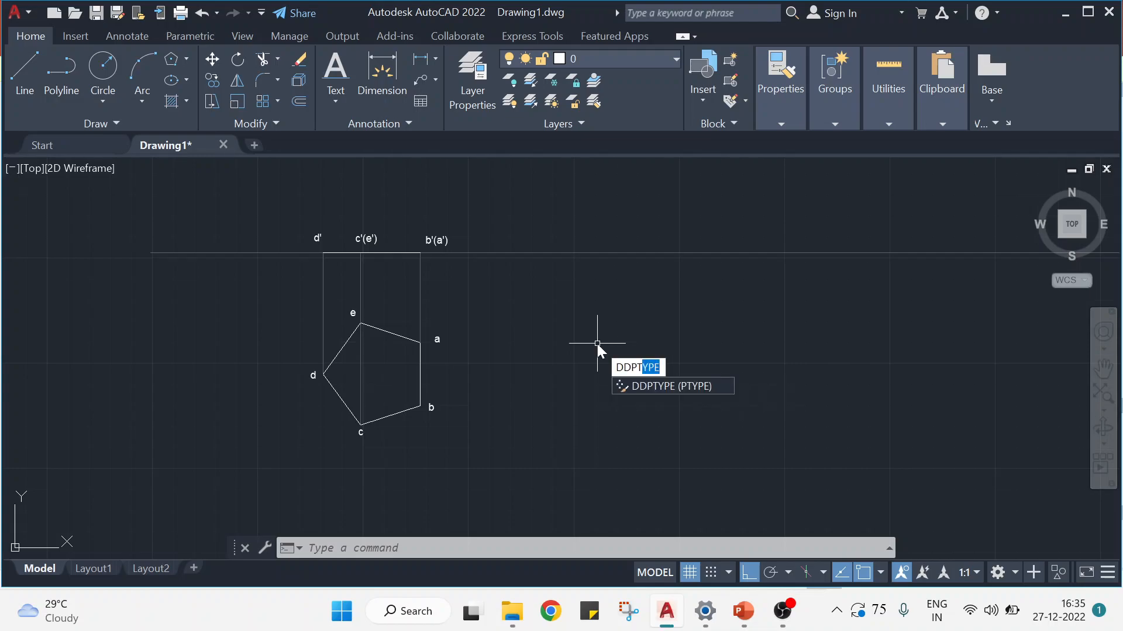
pyautogui.press('Return')
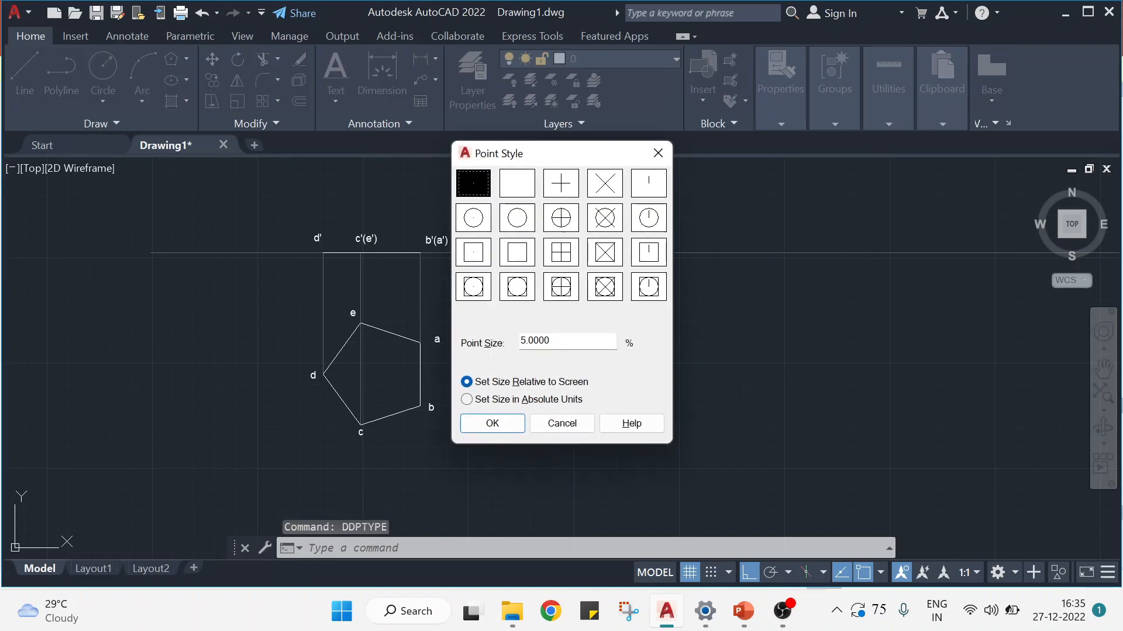
pyautogui.click(561, 221)
pyautogui.click(513, 423)
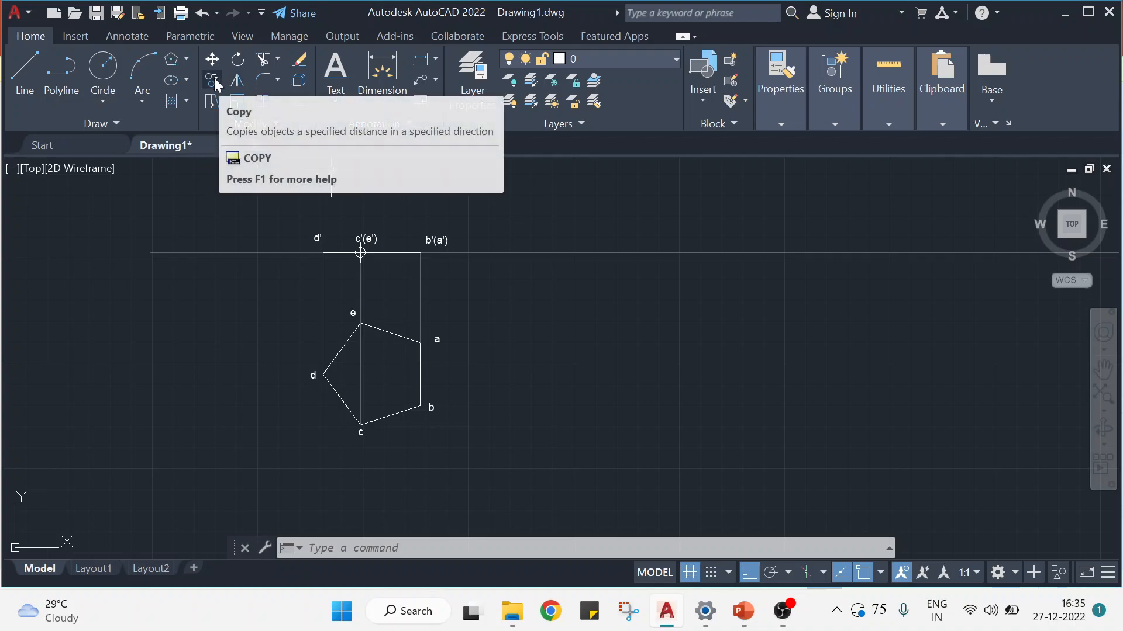
pyautogui.write('co')
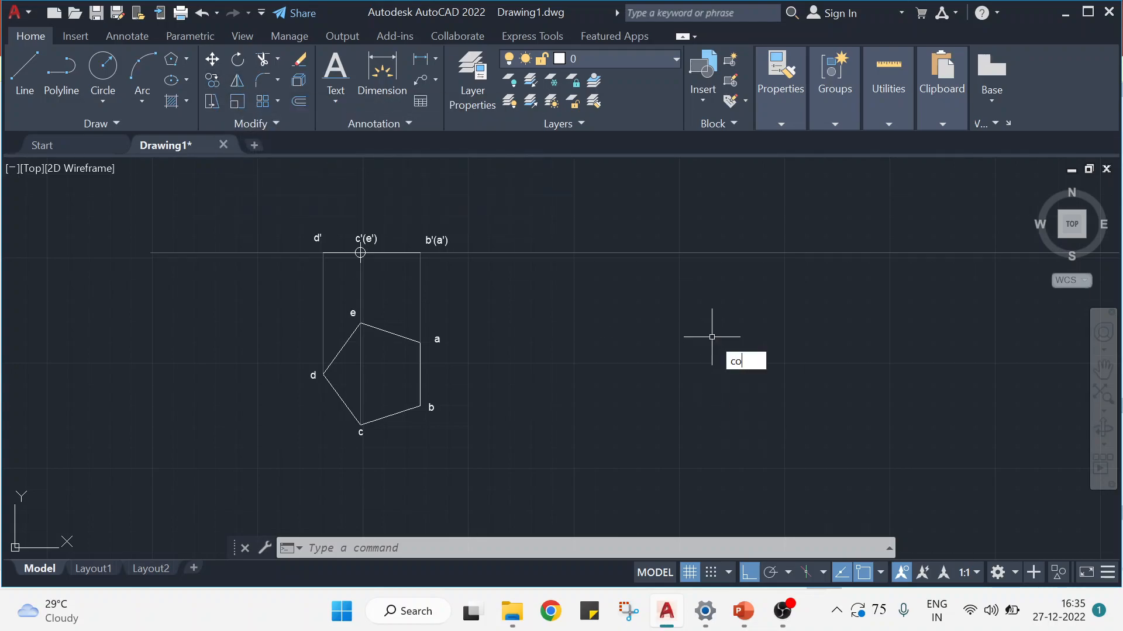
pyautogui.press('Return')
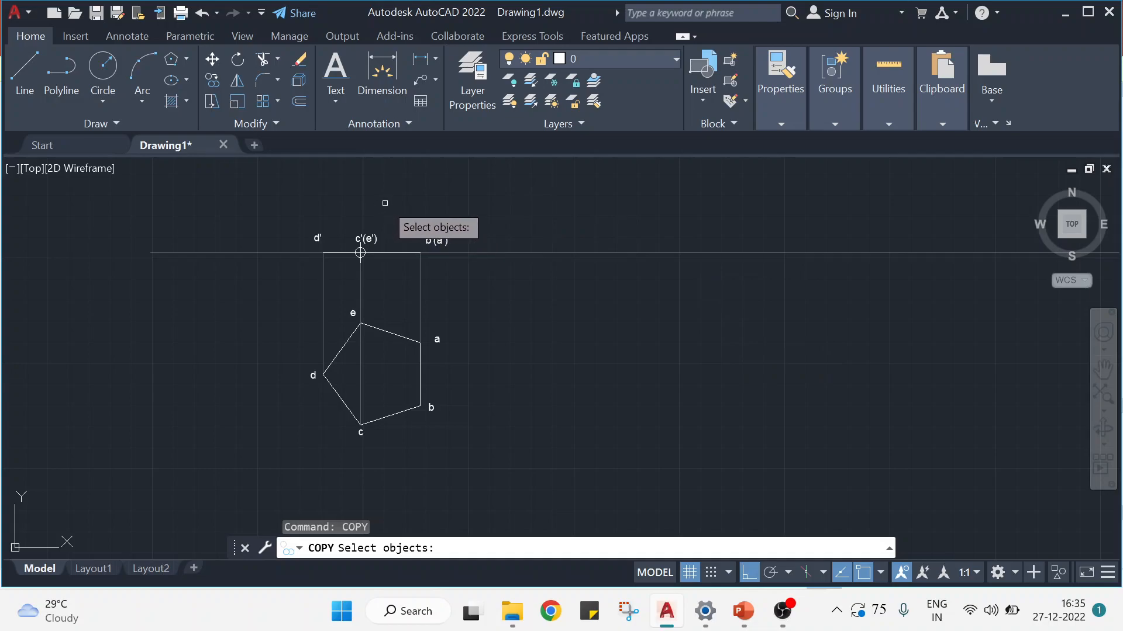
pyautogui.press('Escape')
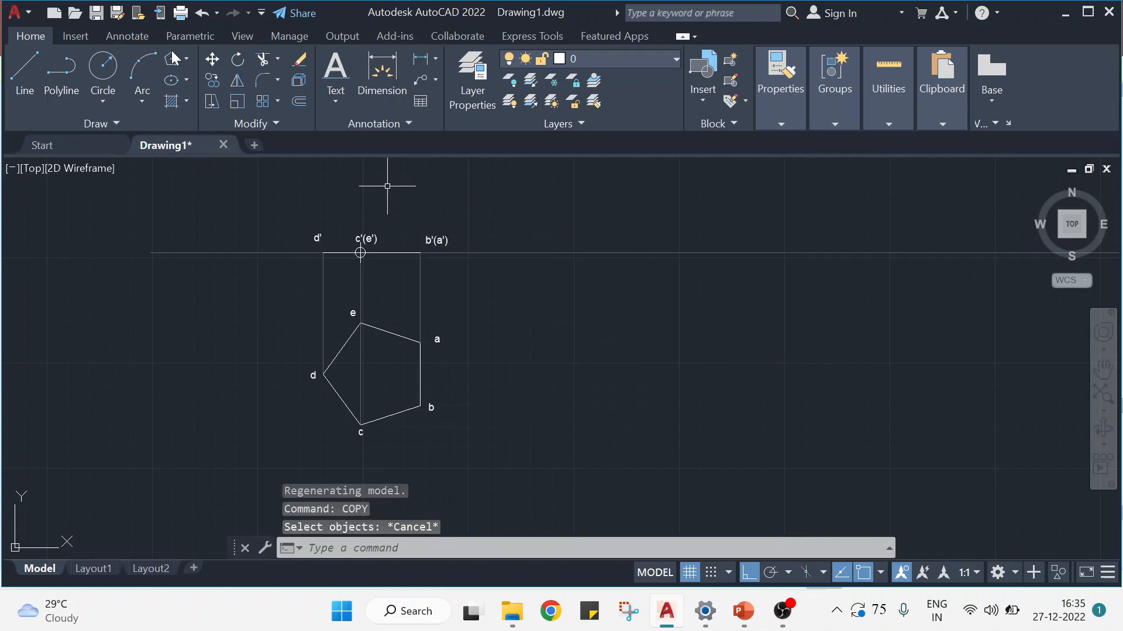
# Copy the front-view line, its point and the three labels from the b' end to a spot further right along the reference line
pyautogui.click(220, 79)
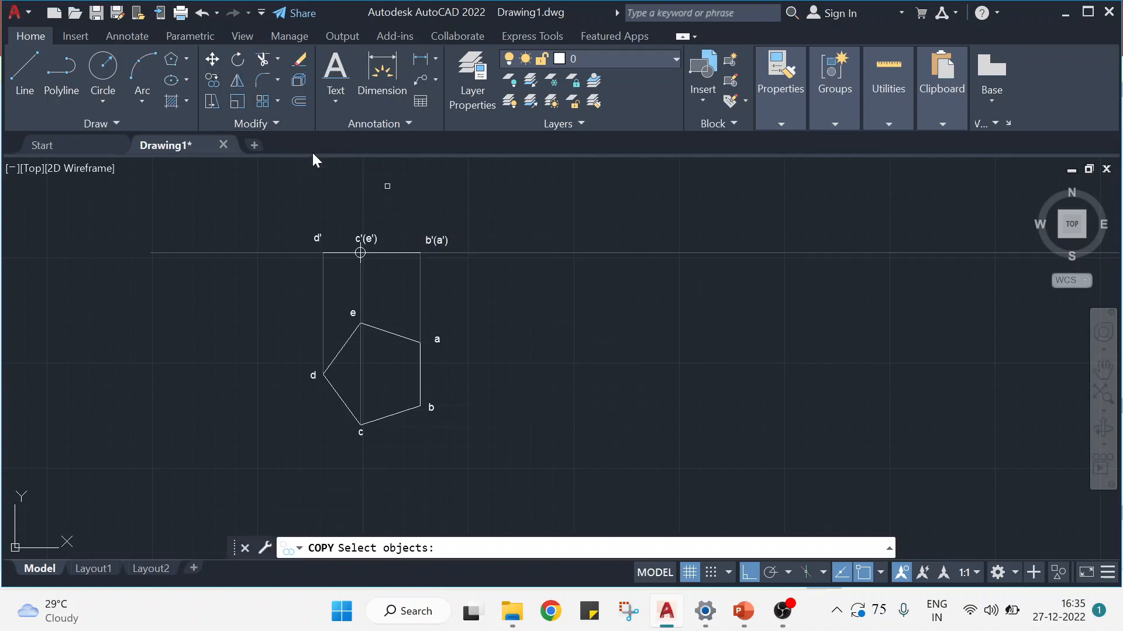
pyautogui.click(363, 251)
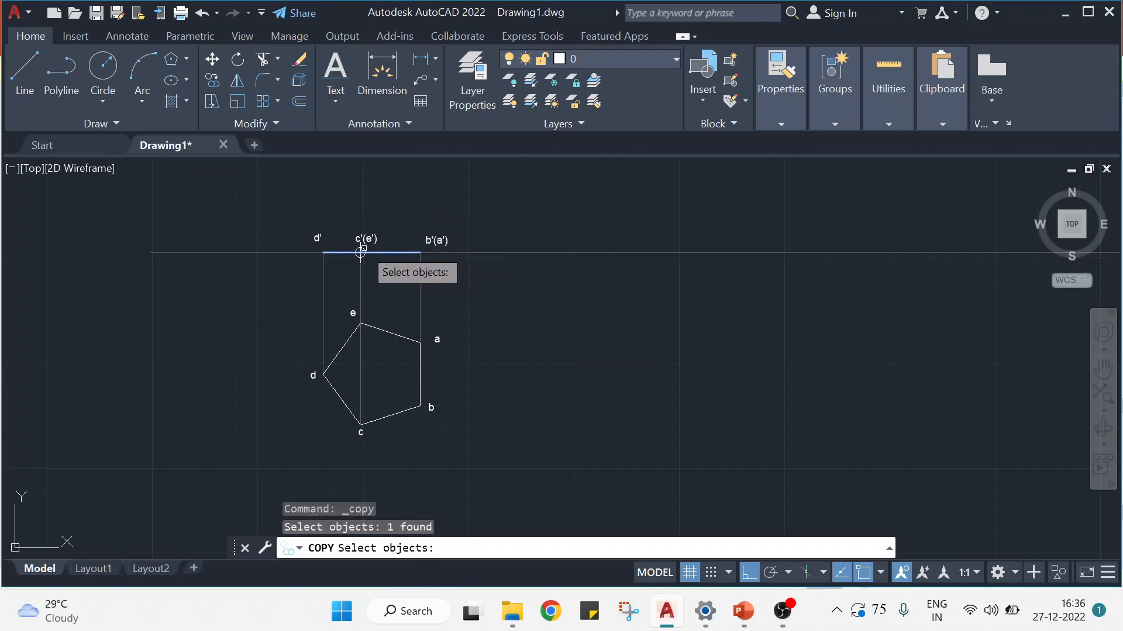
pyautogui.click(361, 252)
pyautogui.click(361, 250)
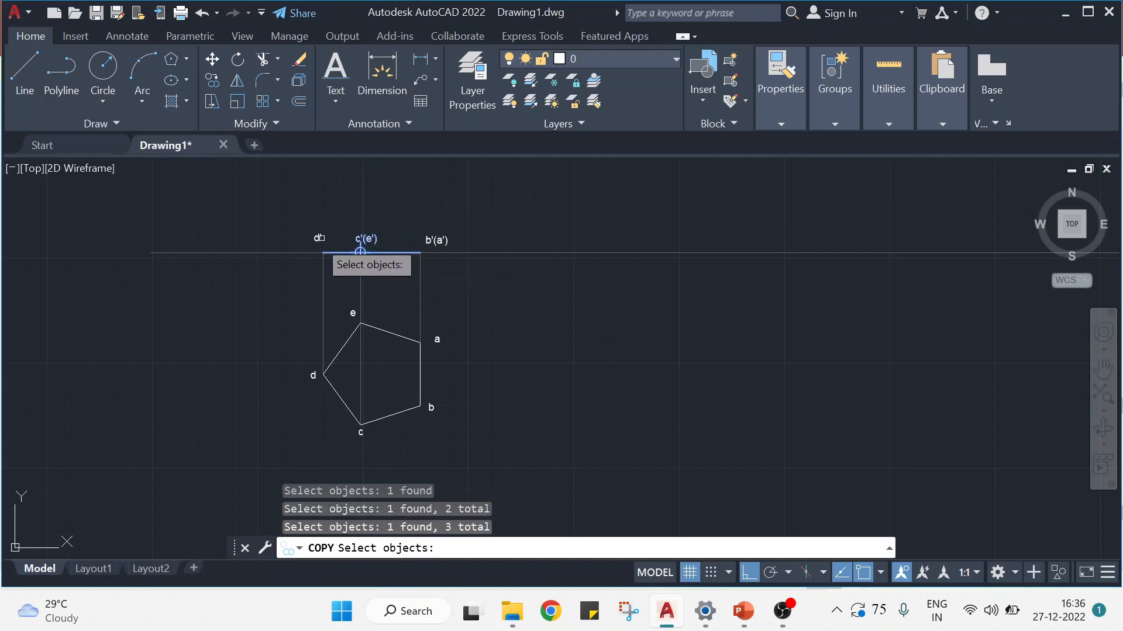
pyautogui.click(320, 238)
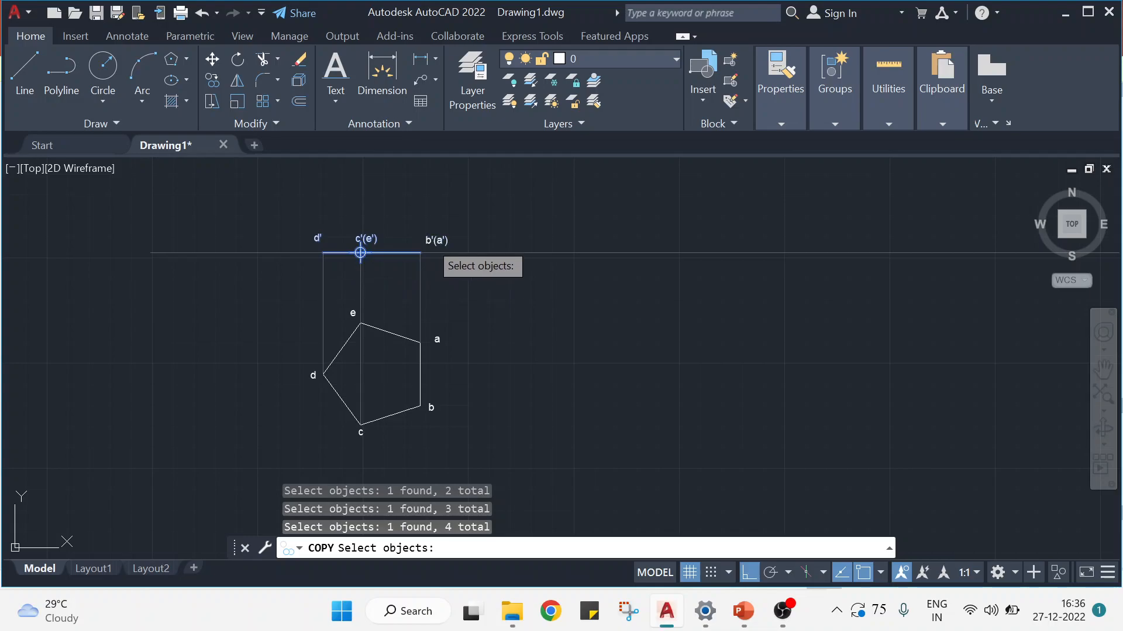
pyautogui.click(428, 239)
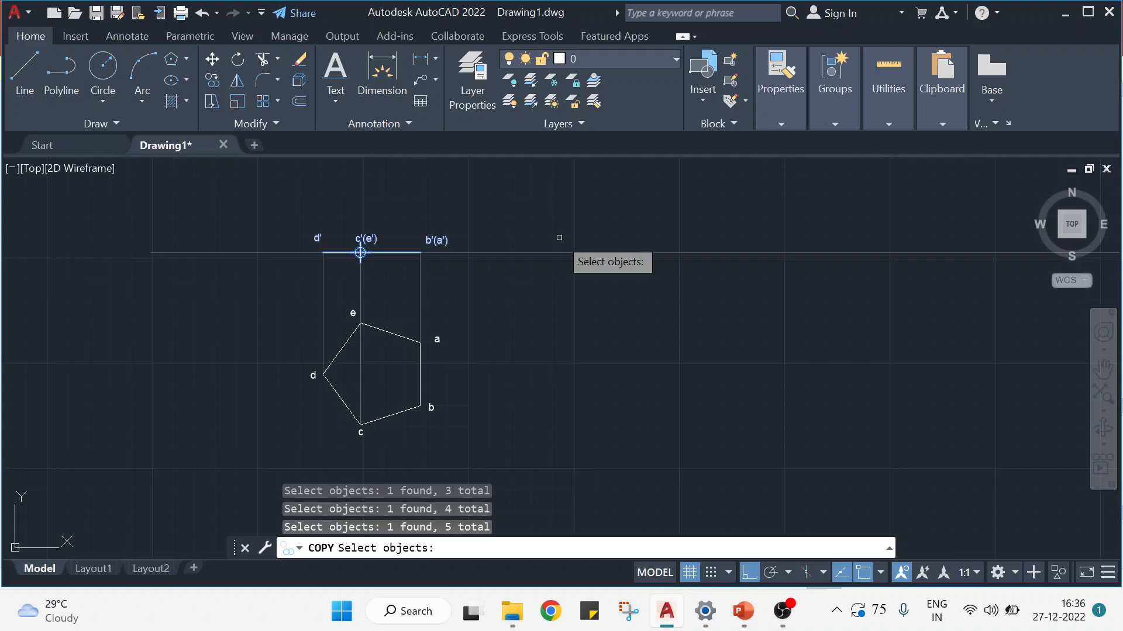
pyautogui.press('Return')
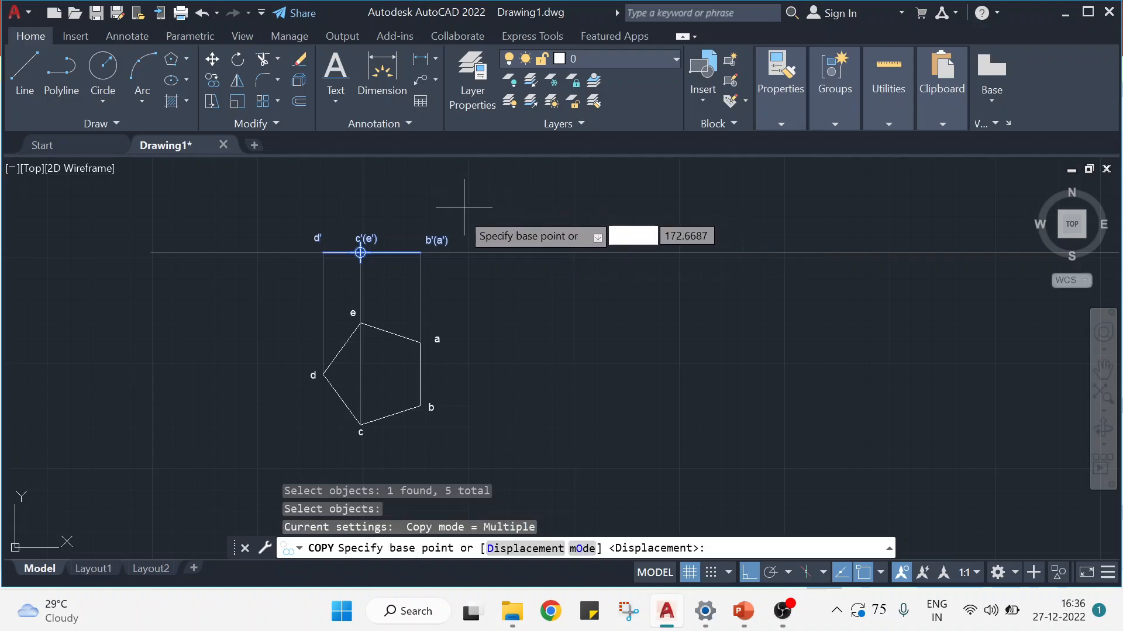
pyautogui.click(420, 252)
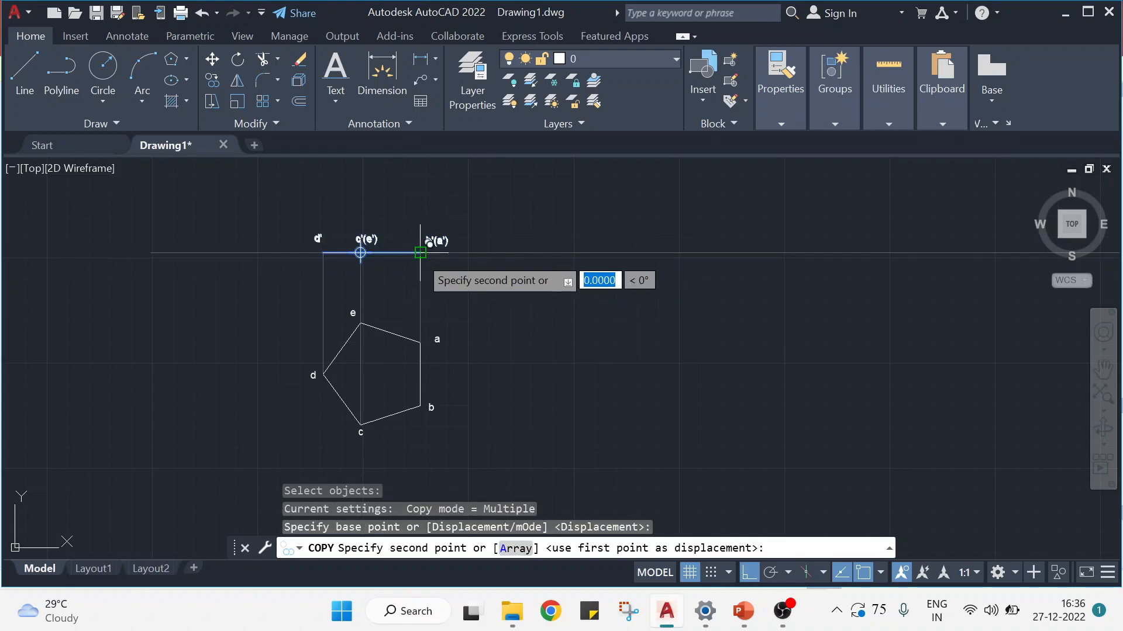
pyautogui.click(631, 253)
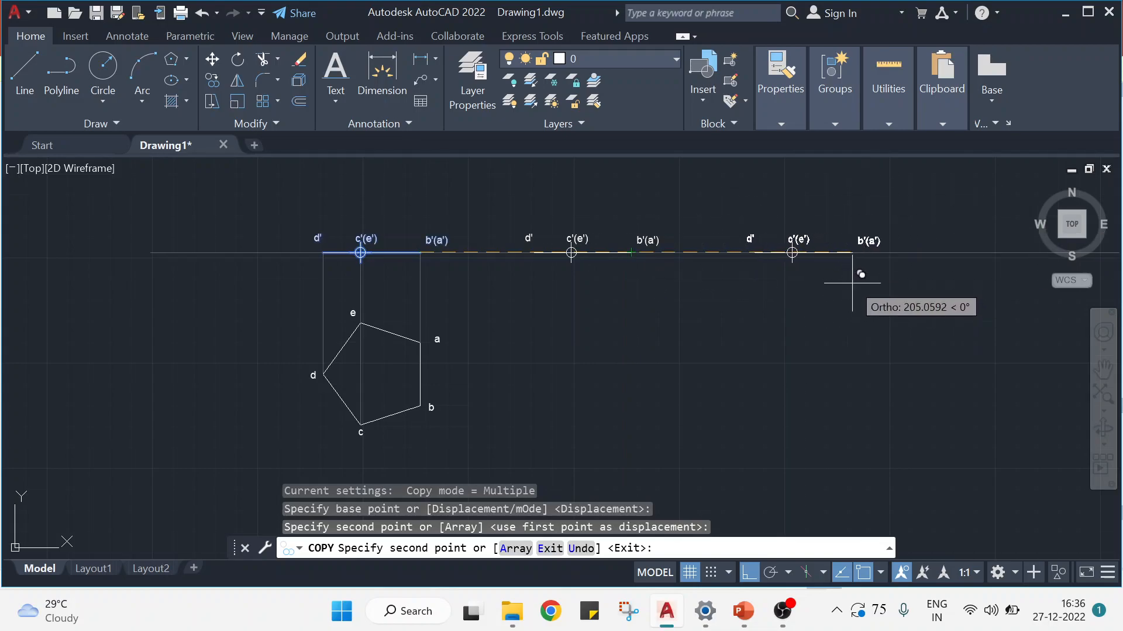
pyautogui.press('Escape')
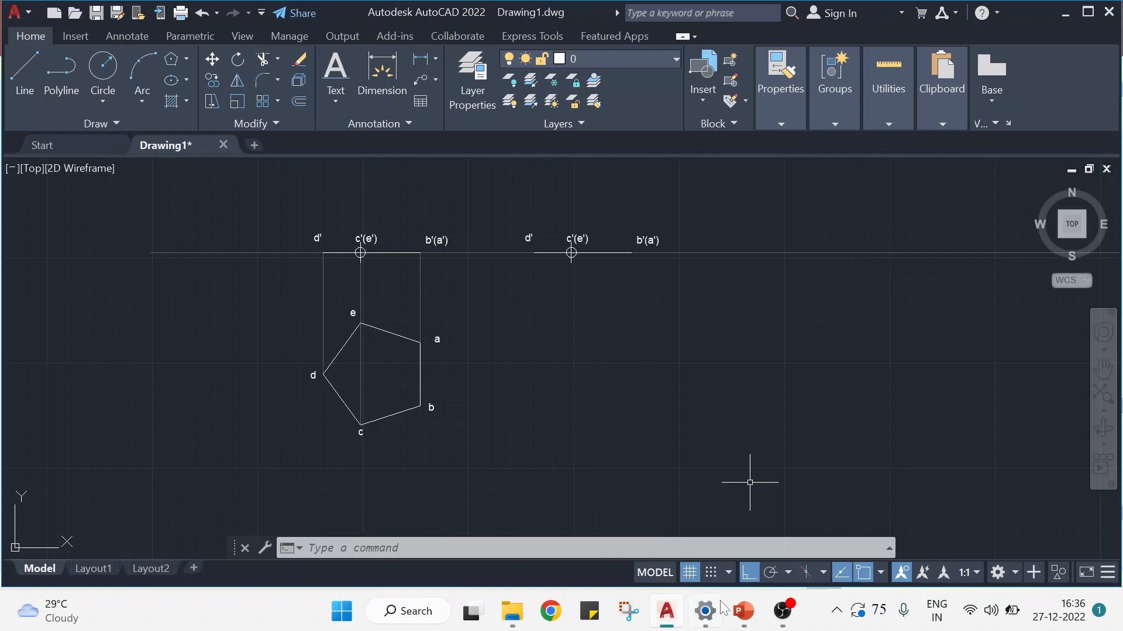
# Switch to PowerPoint to reread question 2 about the regular pentagon, and return to AutoCAD
pyautogui.click(743, 610)
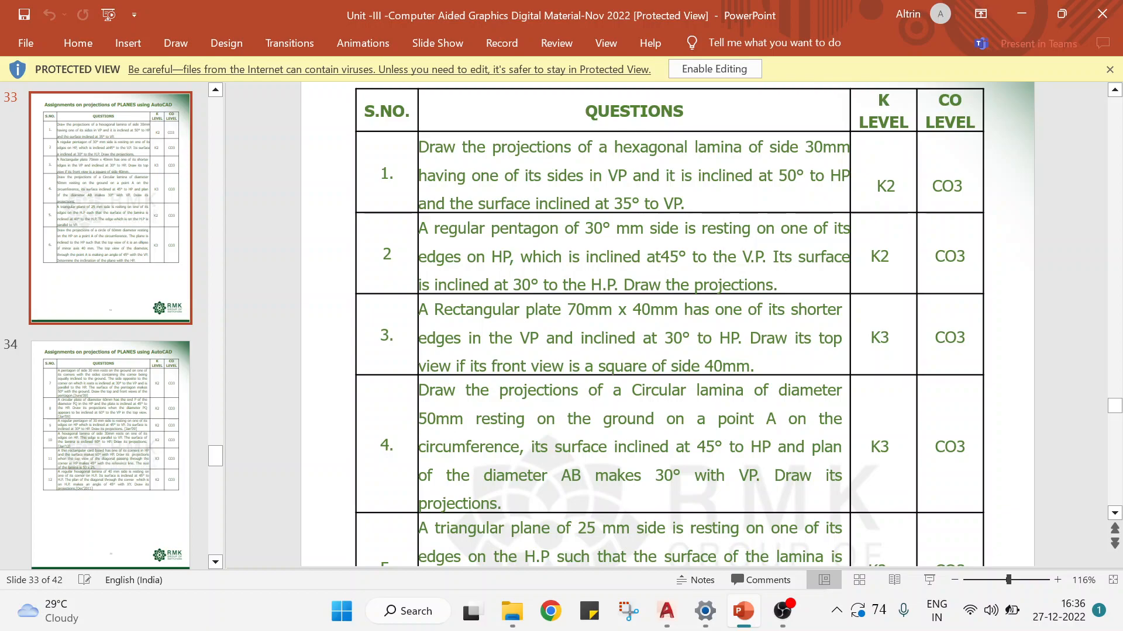
pyautogui.click(666, 611)
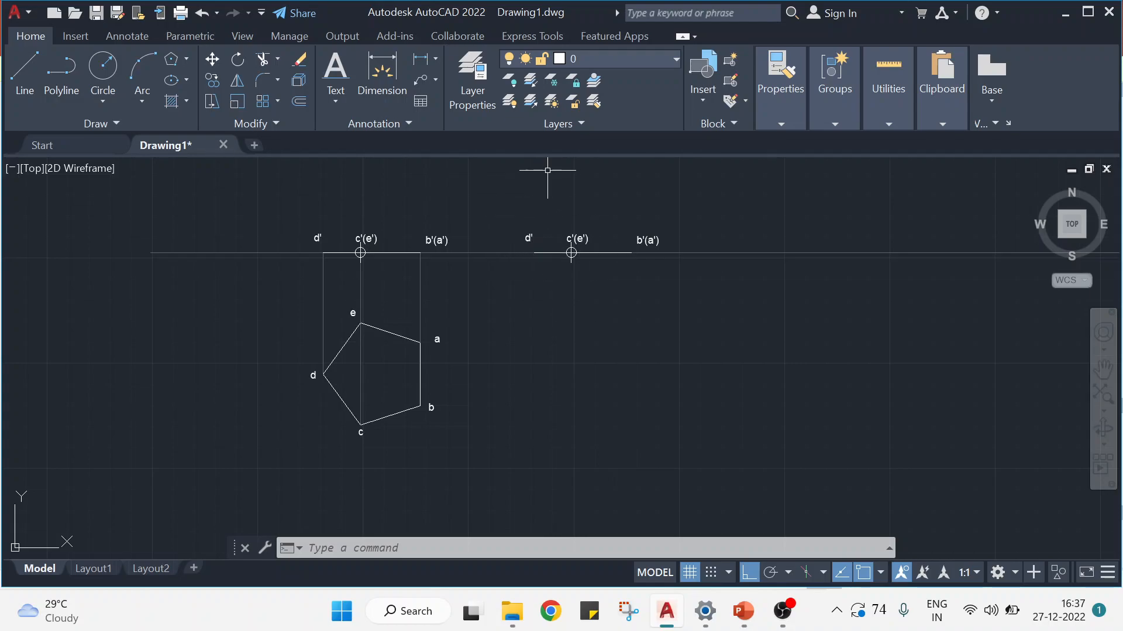
# Draw a vertical line down from the reference line, to the right of the copied front view
pyautogui.moveTo(644, 326); pyautogui.dragTo(593, 357, button='middle')
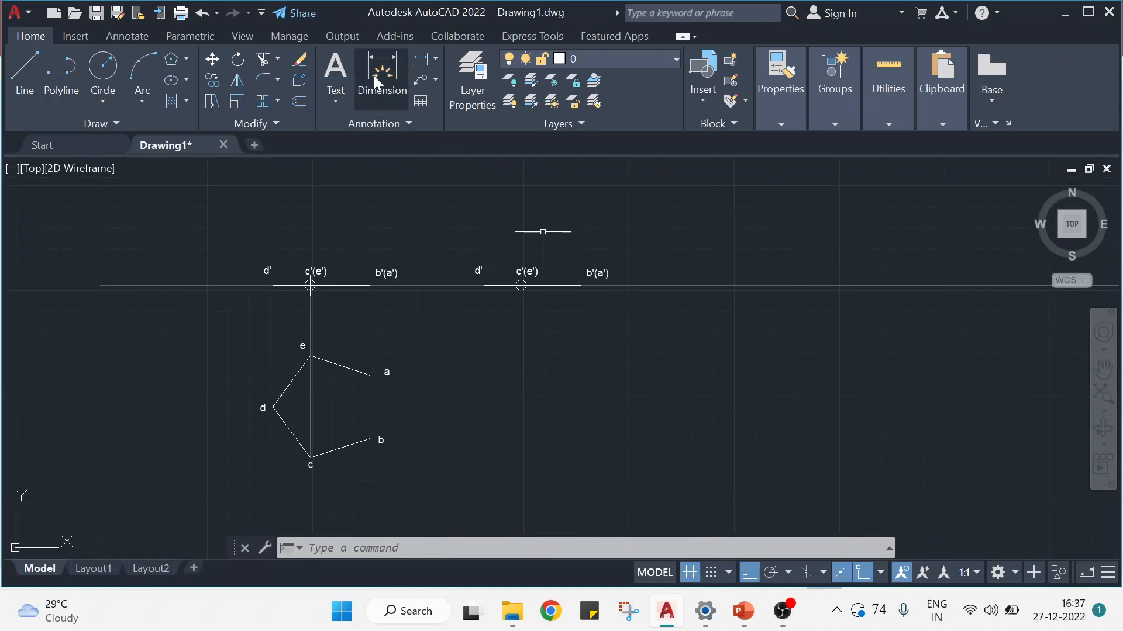
pyautogui.click(31, 62)
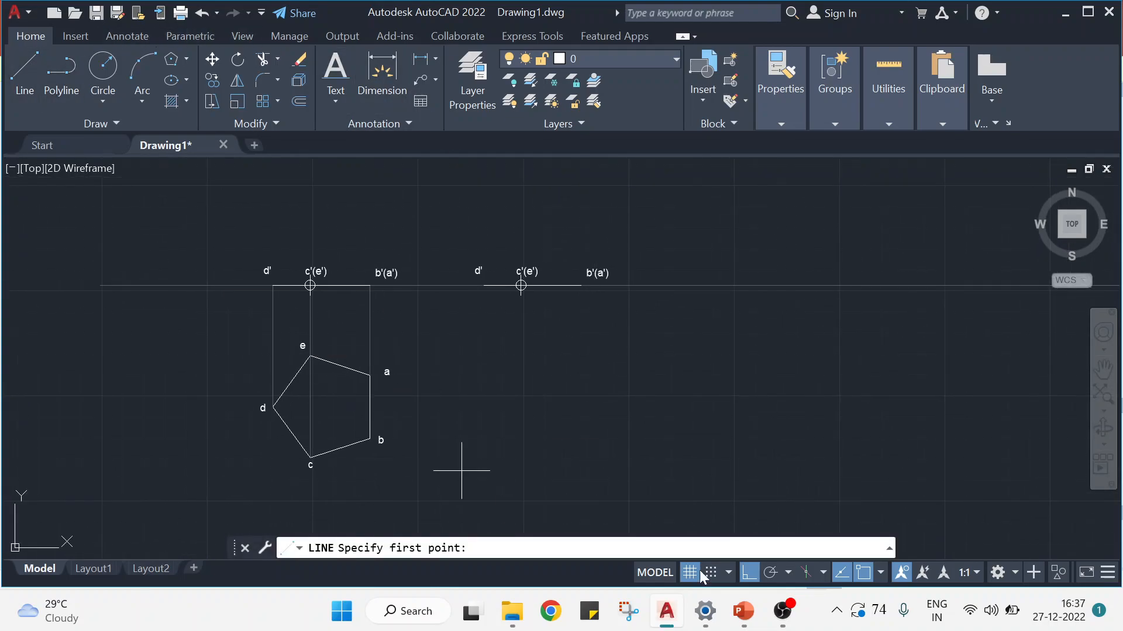
pyautogui.click(779, 286)
pyautogui.click(775, 431)
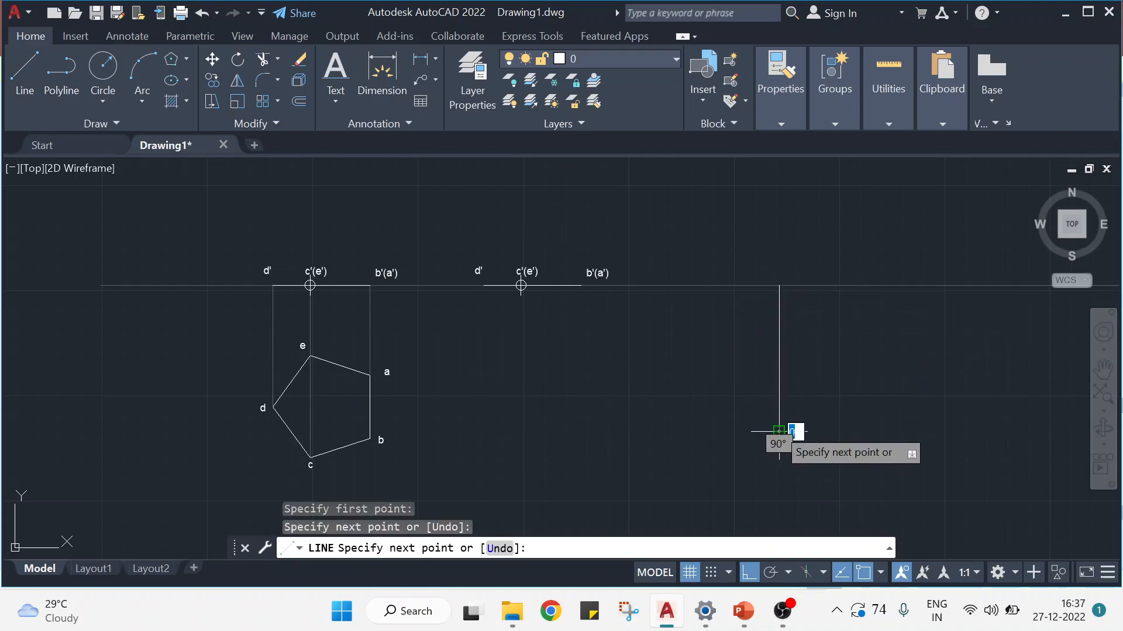
pyautogui.press('Escape')
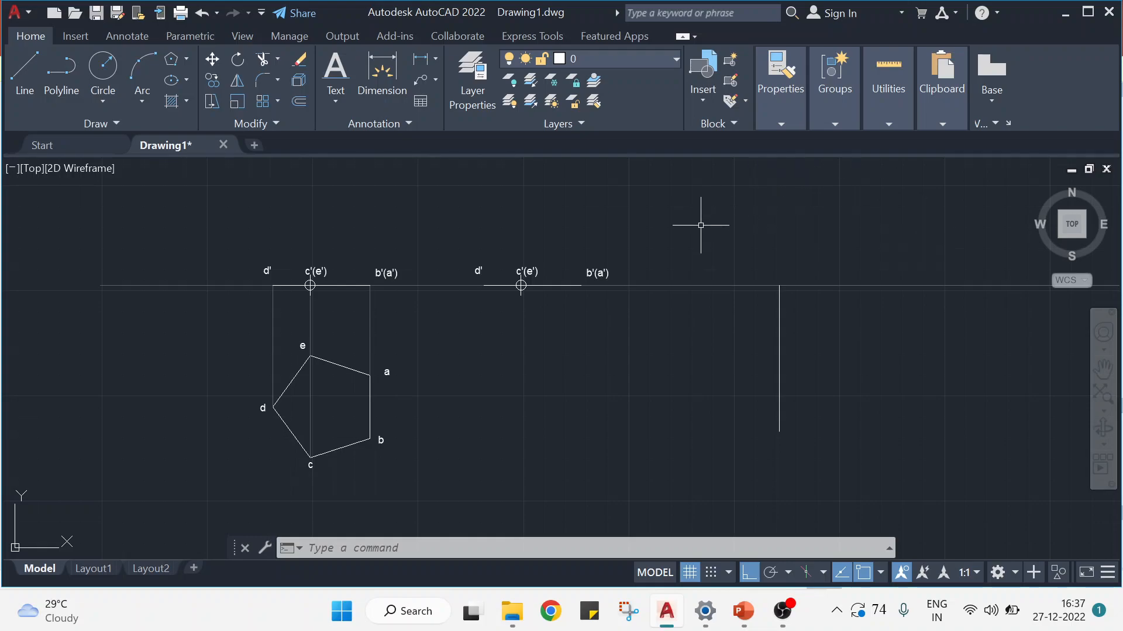
# Try to rotate the vertical line freehand about its upper end on the reference line, switching Ortho off and back on
pyautogui.click(240, 62)
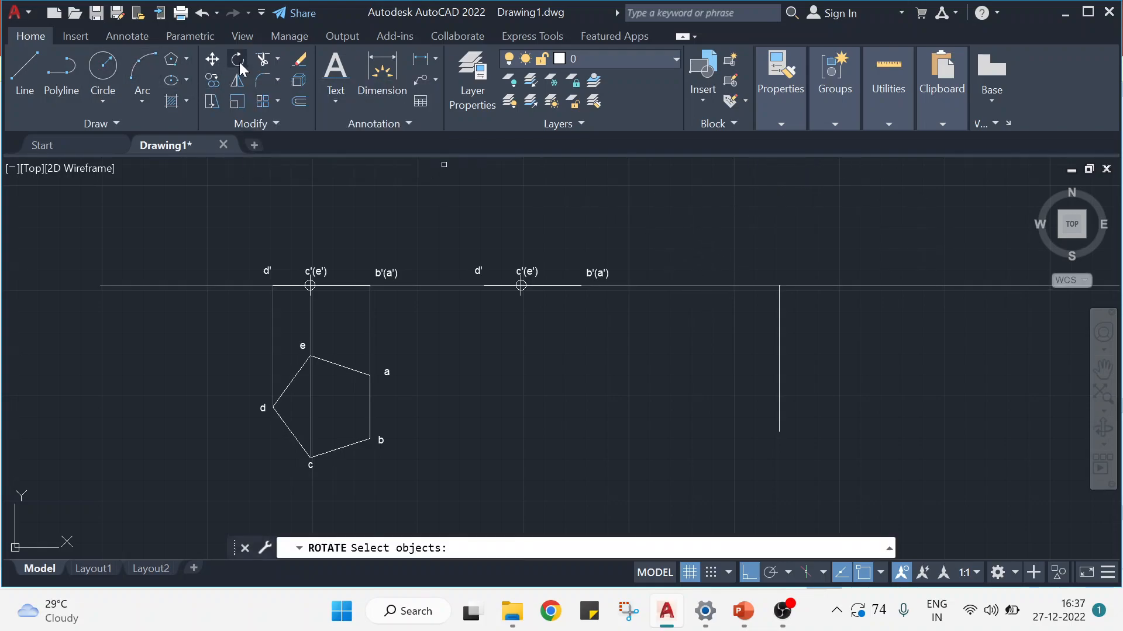
pyautogui.click(778, 363)
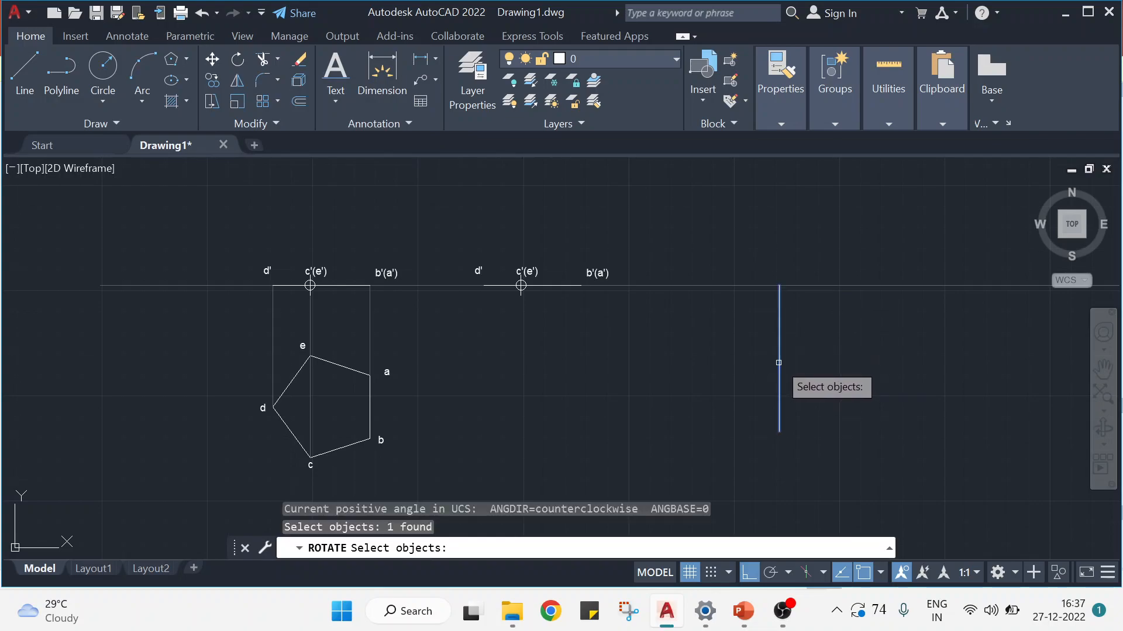
pyautogui.press('Return')
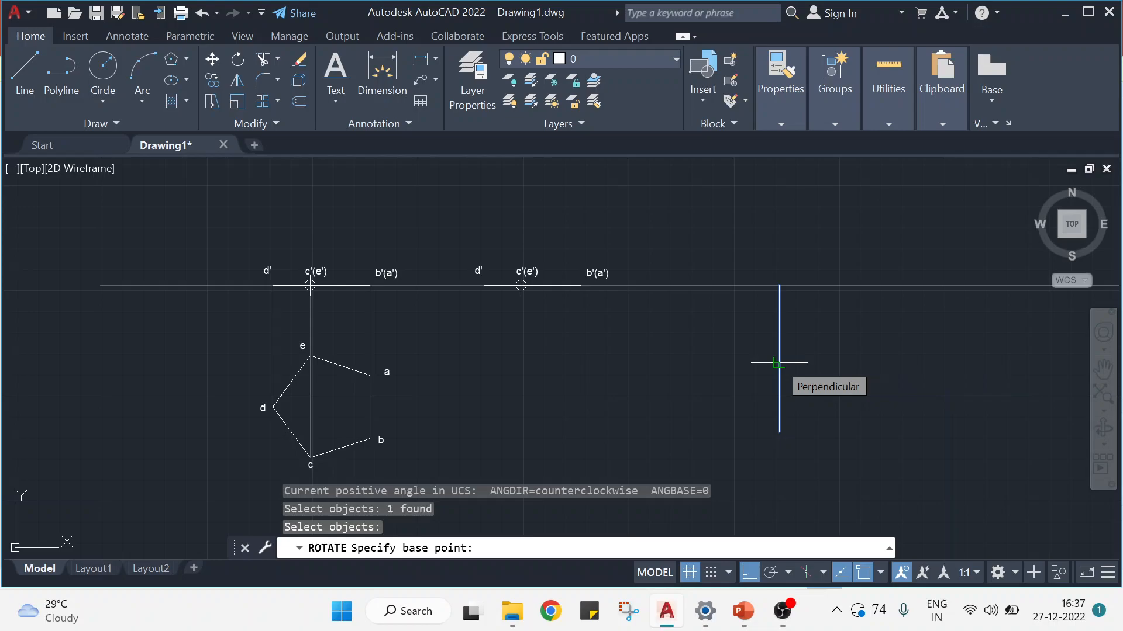
pyautogui.click(778, 285)
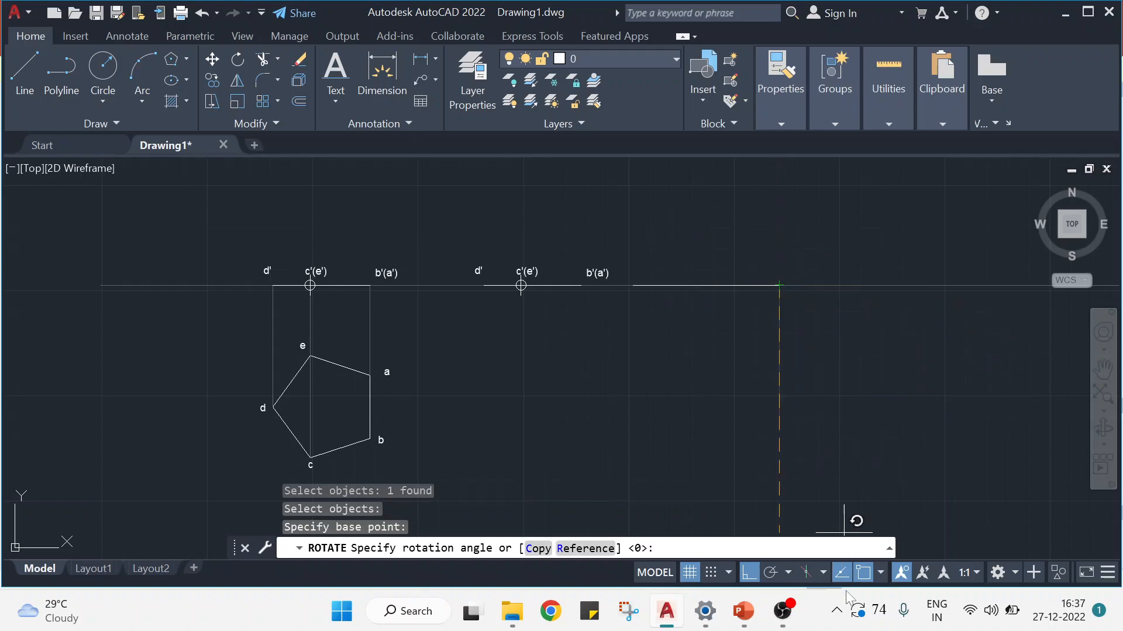
pyautogui.click(749, 573)
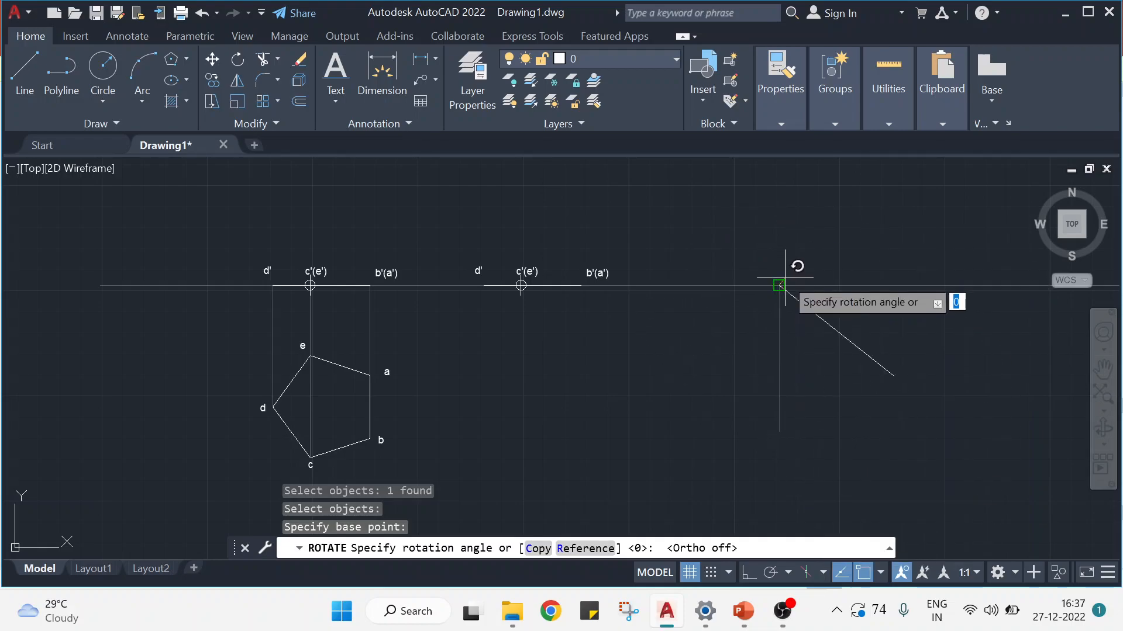
pyautogui.click(748, 572)
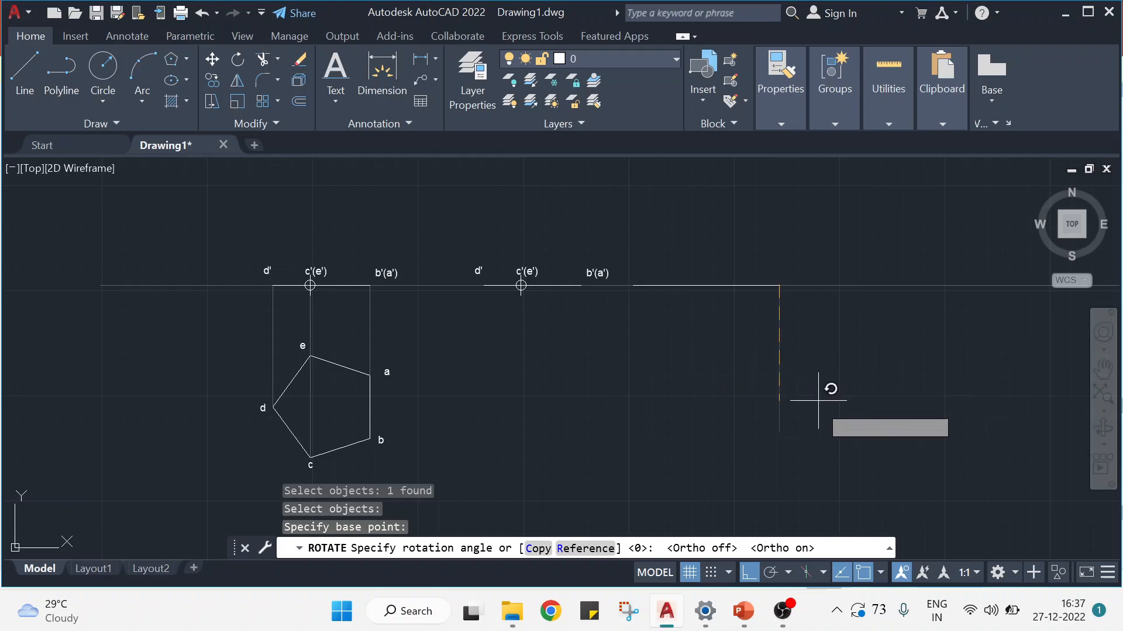
pyautogui.click(866, 297)
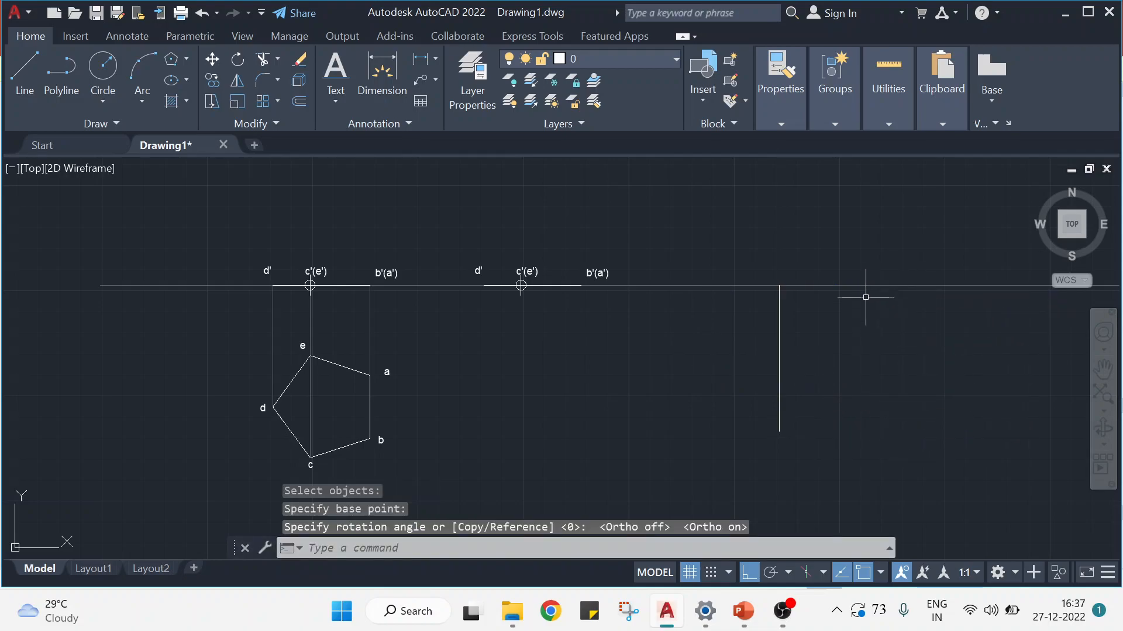
# Rotate the vertical line below the reference line by 45° about its upper end
pyautogui.click(238, 60)
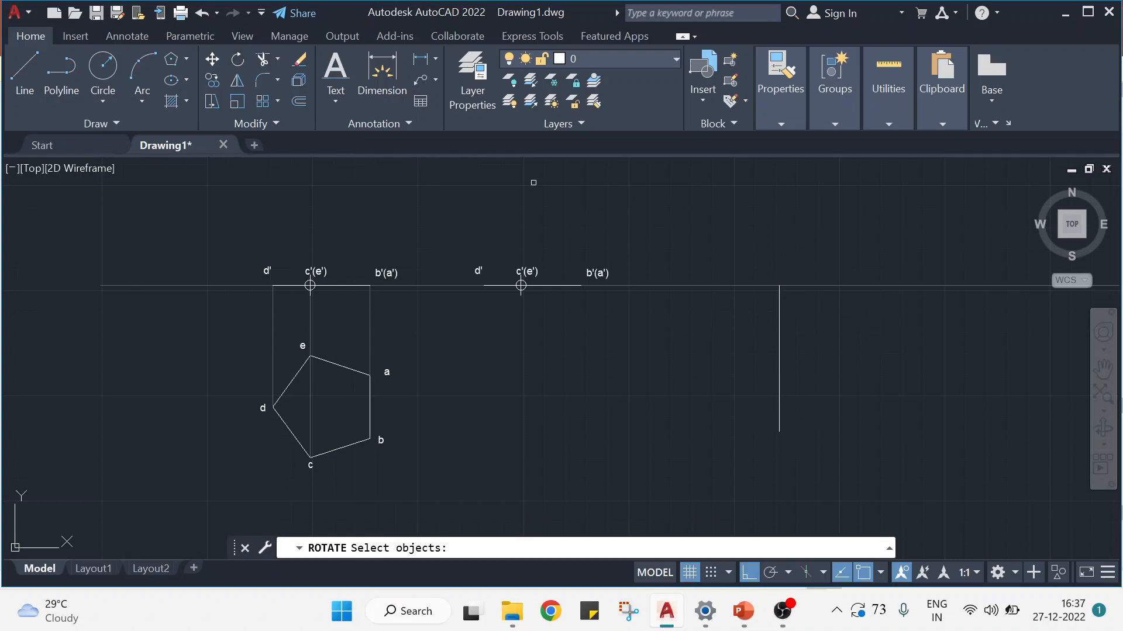
pyautogui.click(780, 374)
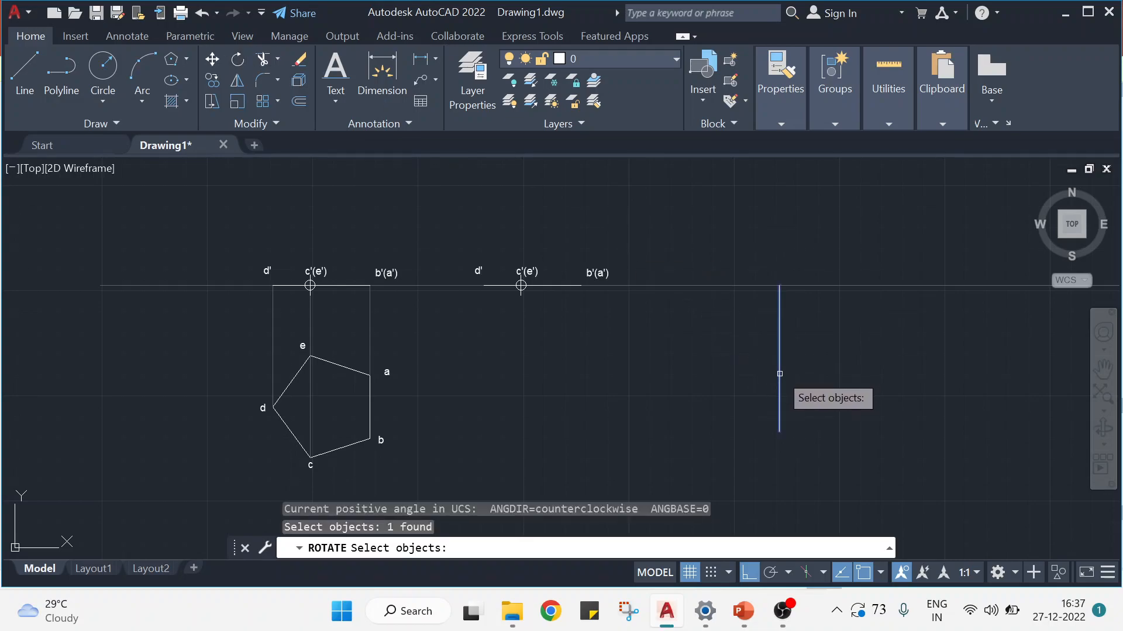
pyautogui.press('Return')
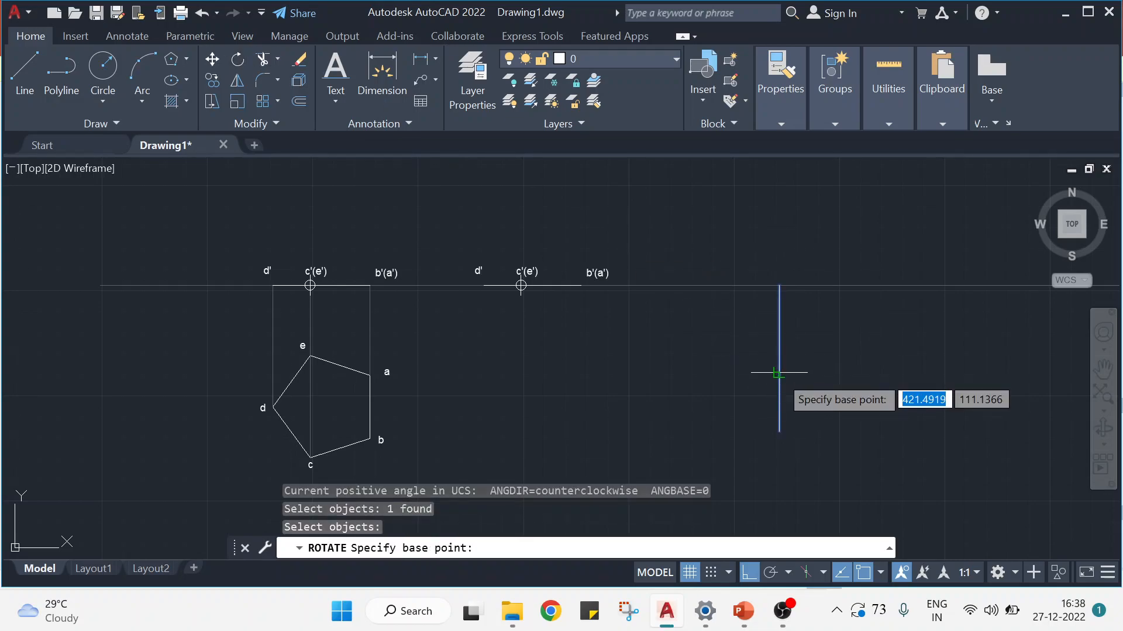
pyautogui.click(779, 285)
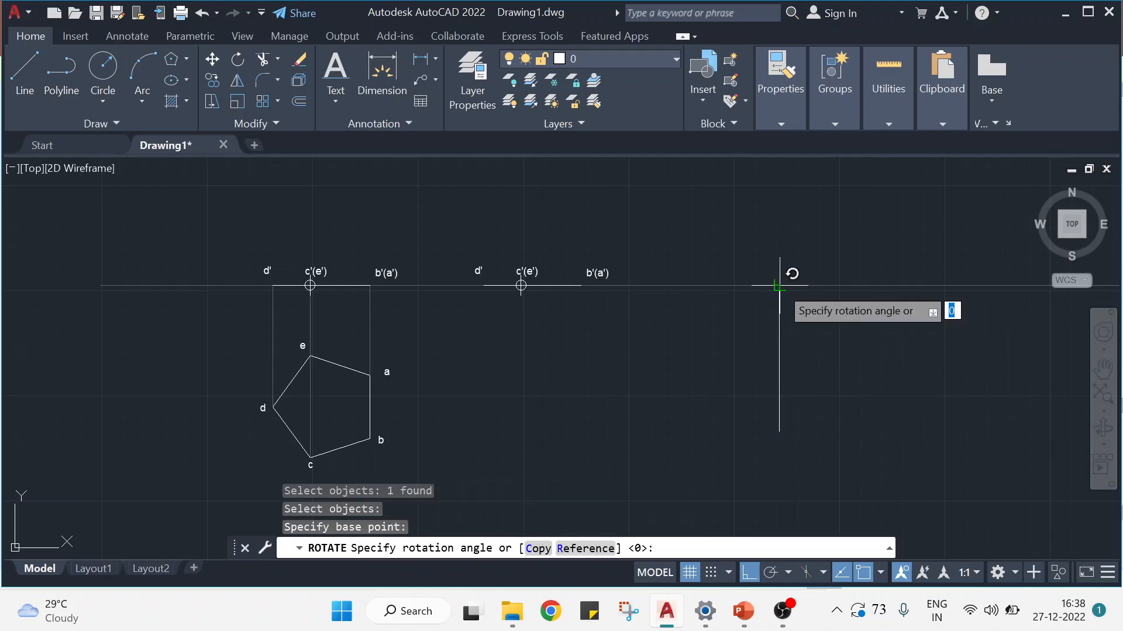
pyautogui.write('45')
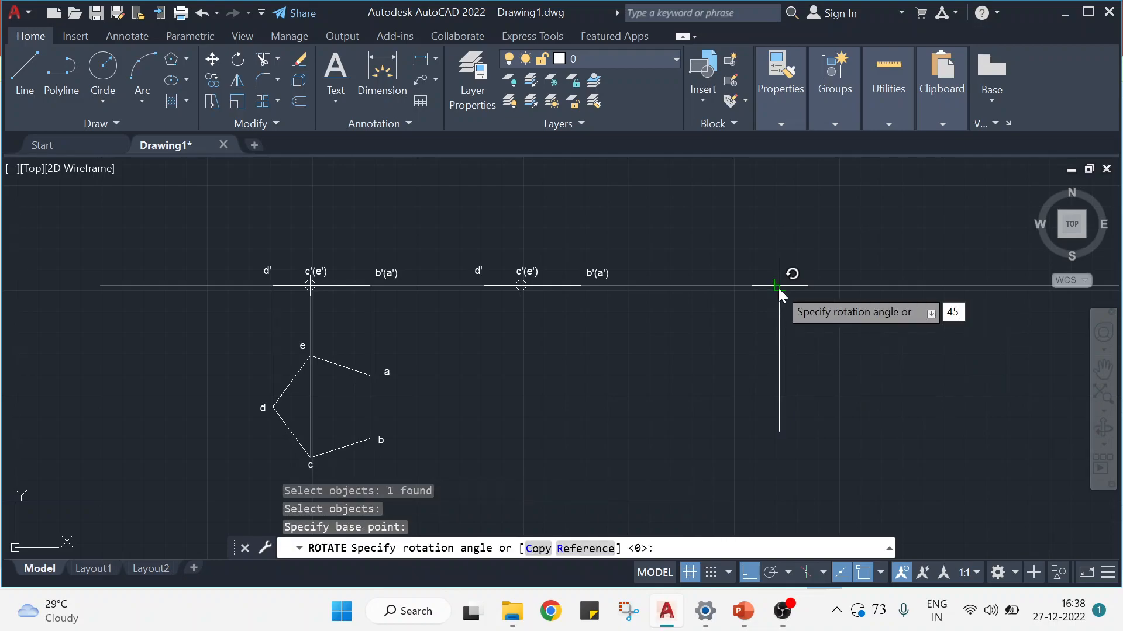
pyautogui.press('Return')
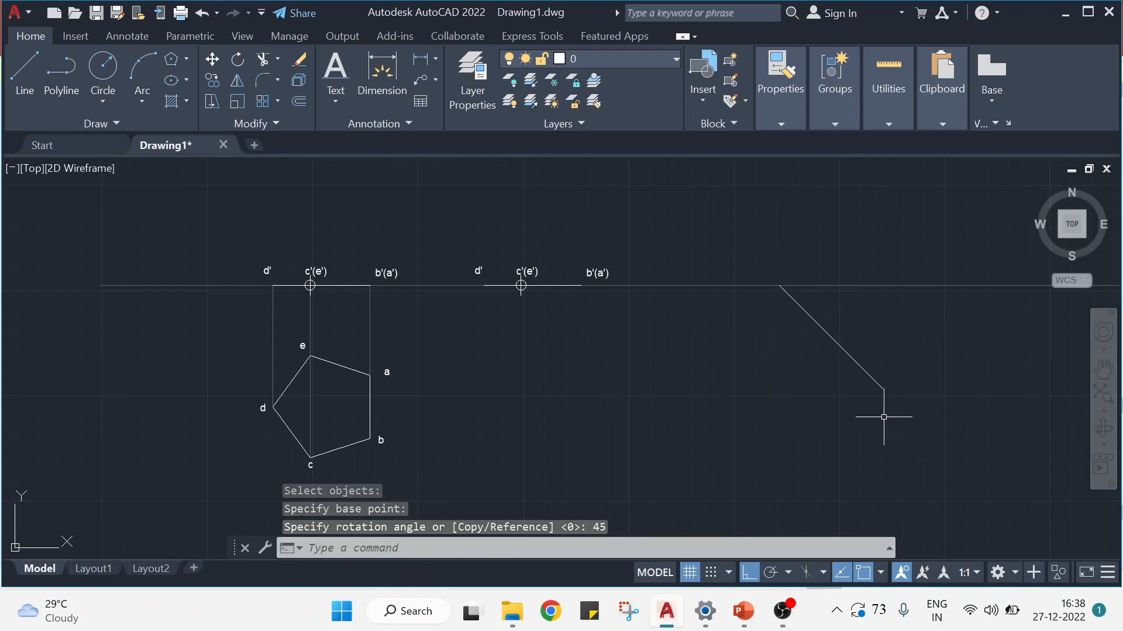
# Rotate the inclined line by another 45° about its end on the reference line
pyautogui.click(244, 60)
pyautogui.click(870, 378)
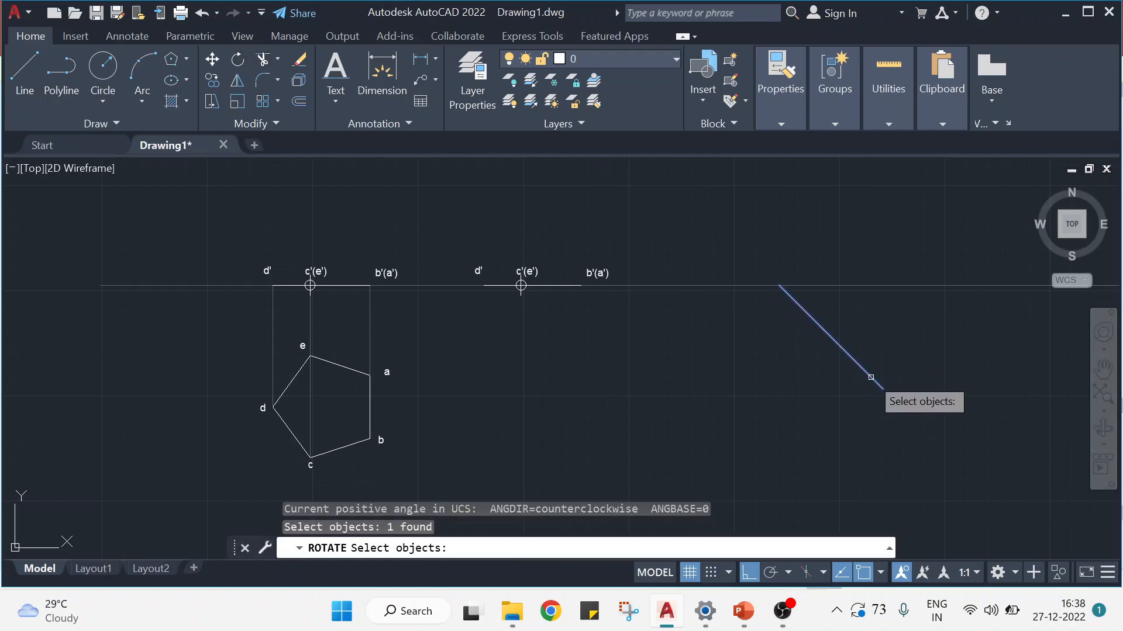
pyautogui.press('Return')
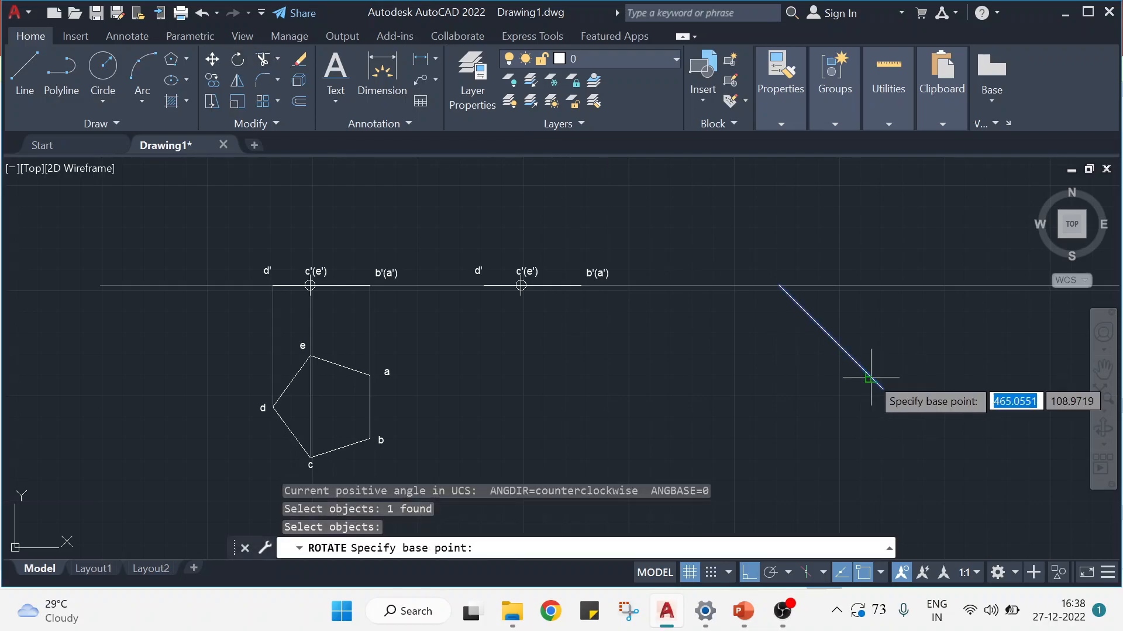
pyautogui.click(779, 286)
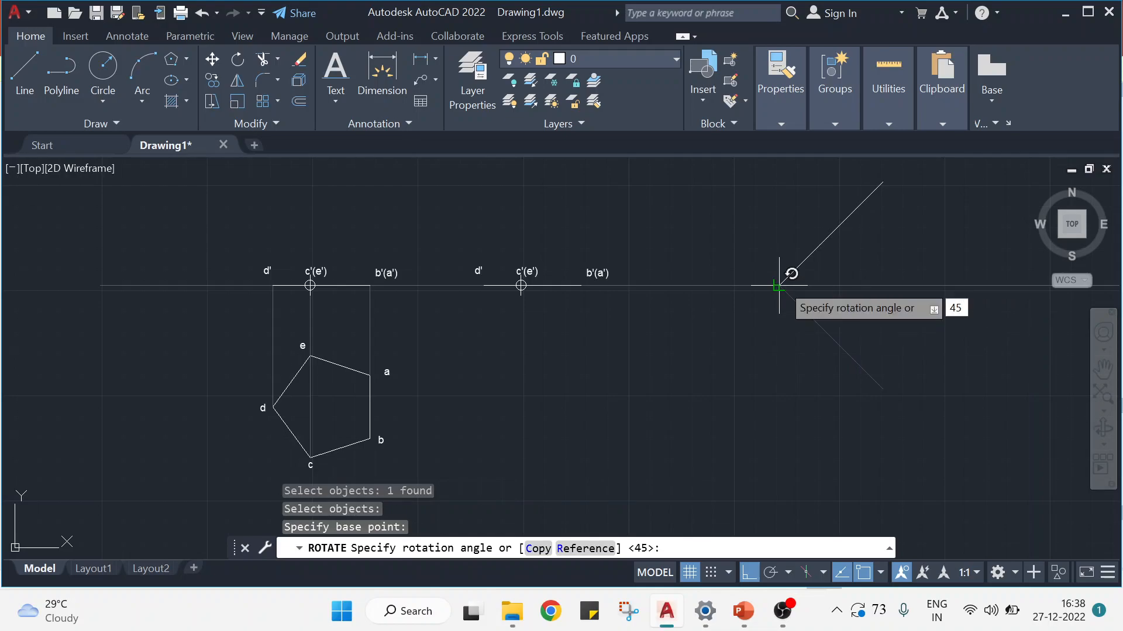
pyautogui.press('Return')
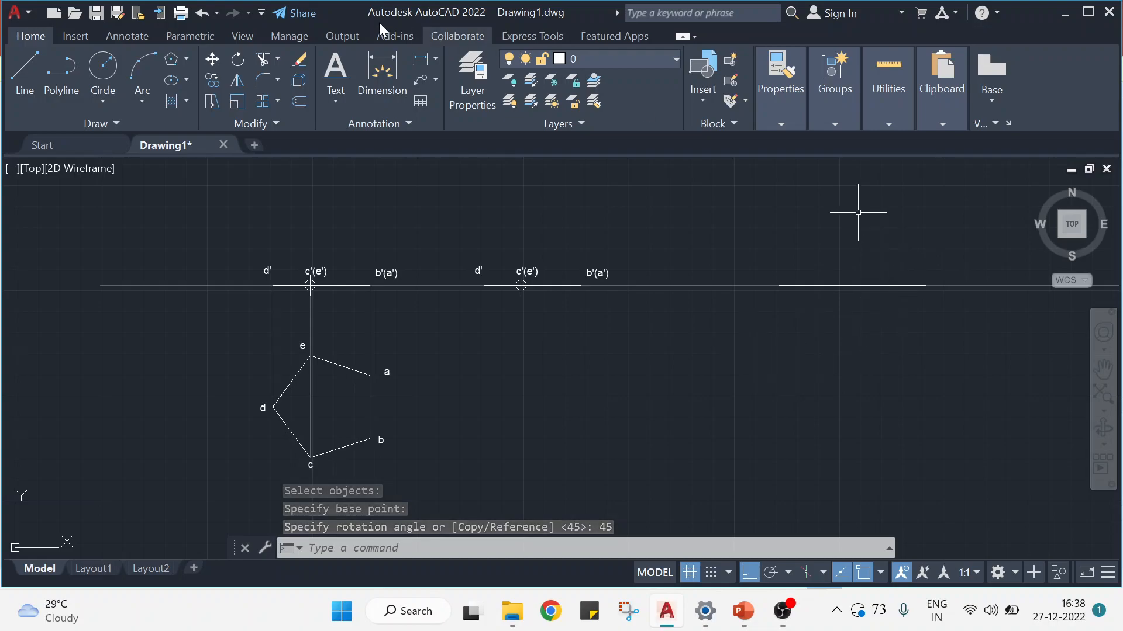
pyautogui.click(237, 63)
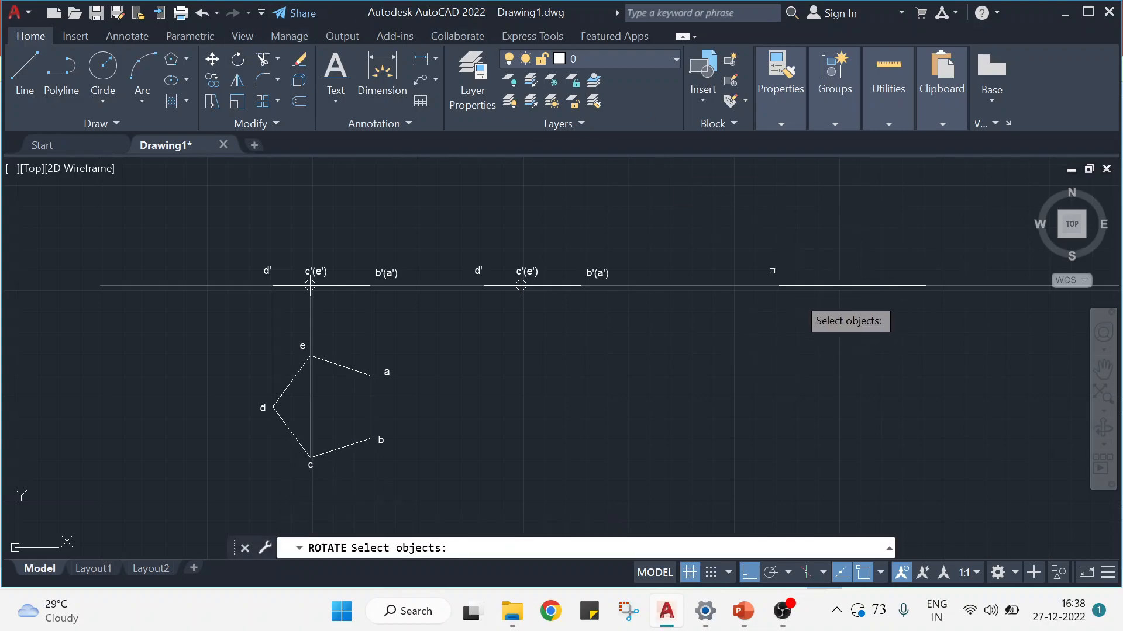
pyautogui.click(812, 282)
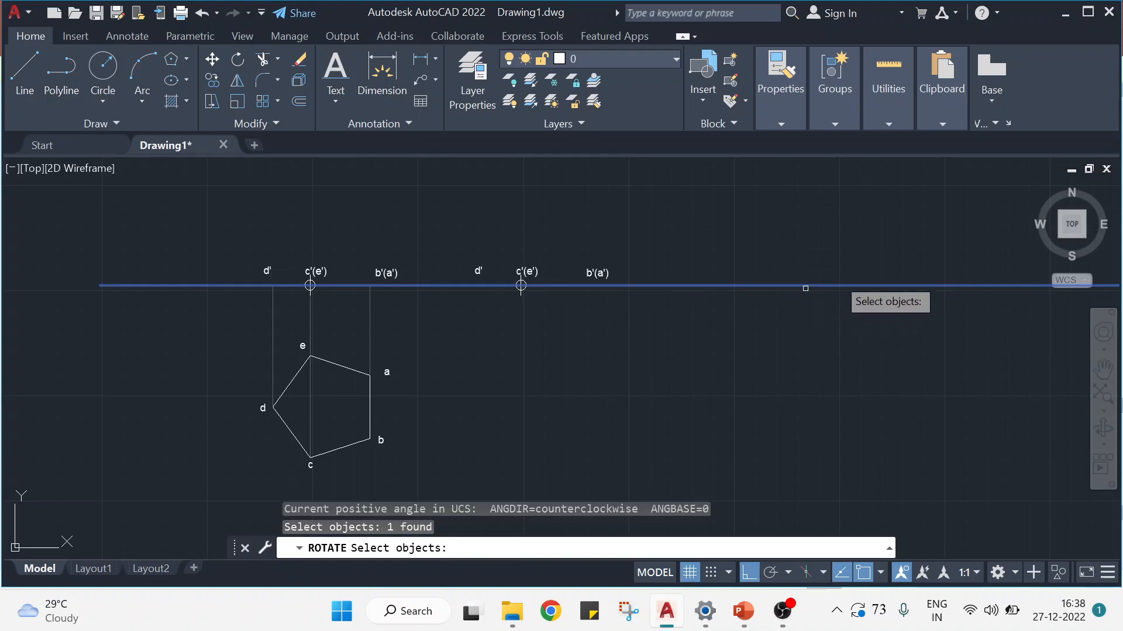
pyautogui.press('Escape')
pyautogui.press('Escape')
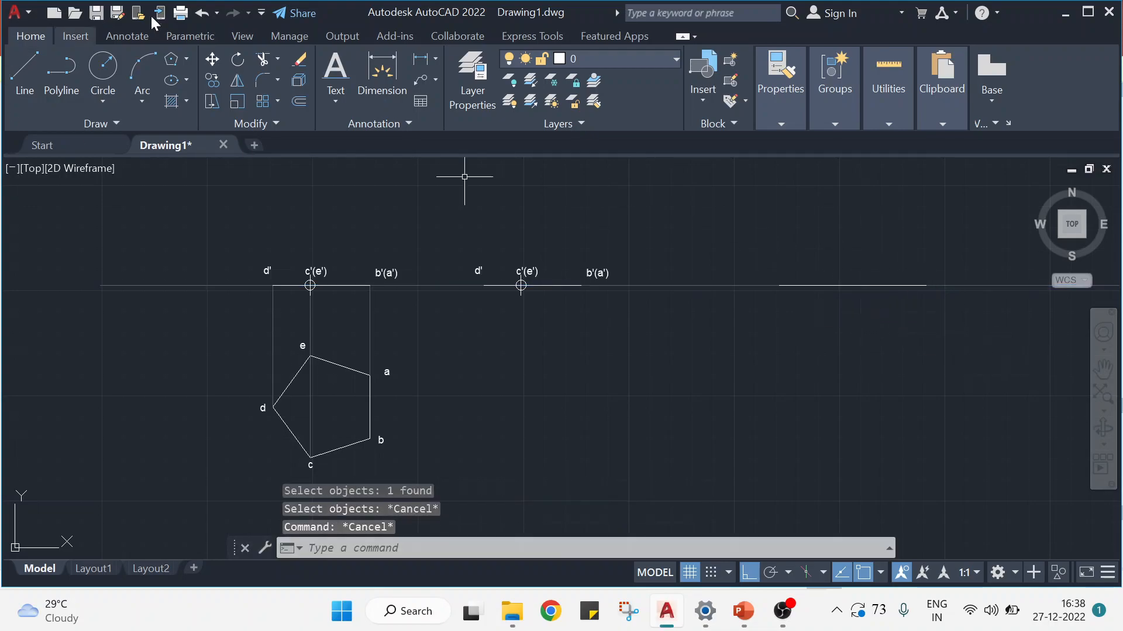
# Rotate the short line lying on the reference line by 90° about its left end
pyautogui.click(239, 63)
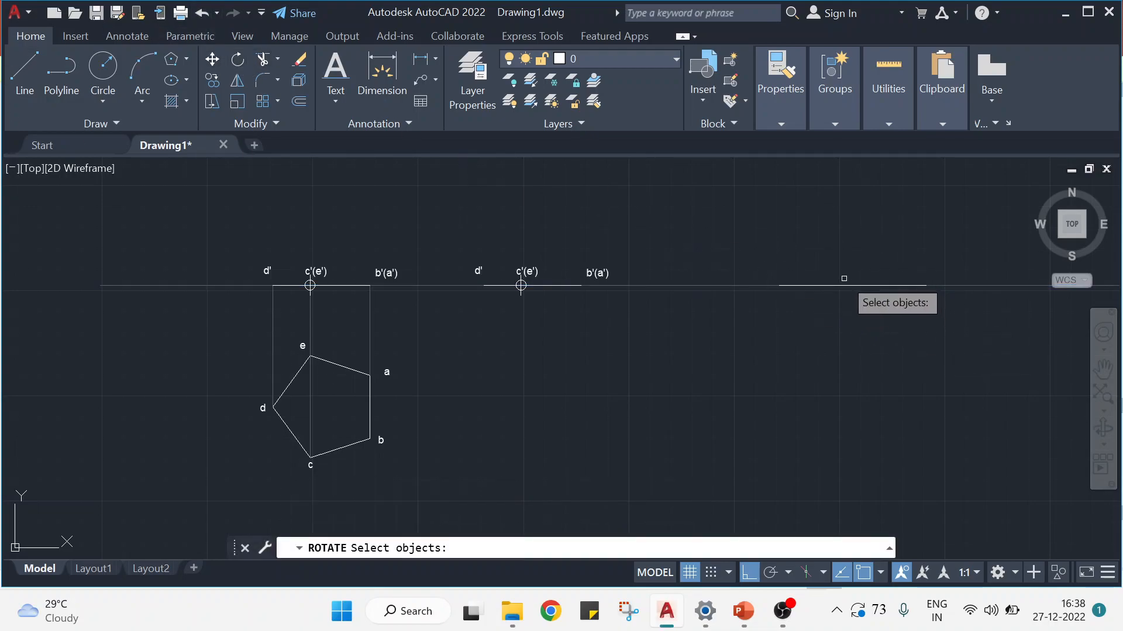
pyautogui.click(841, 285)
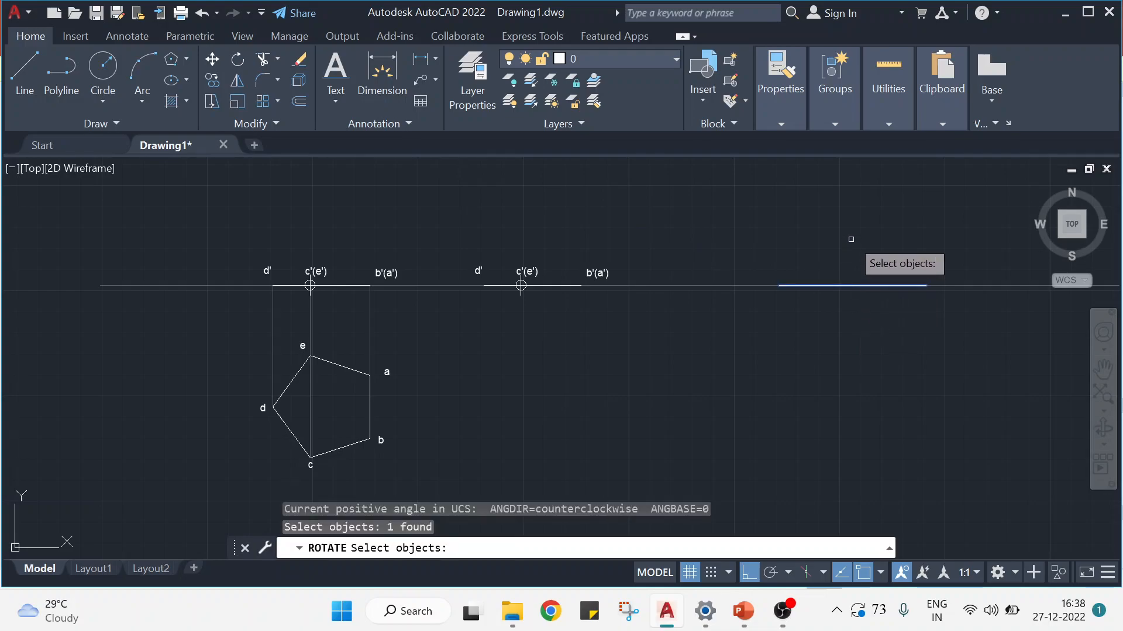
pyautogui.press('Return')
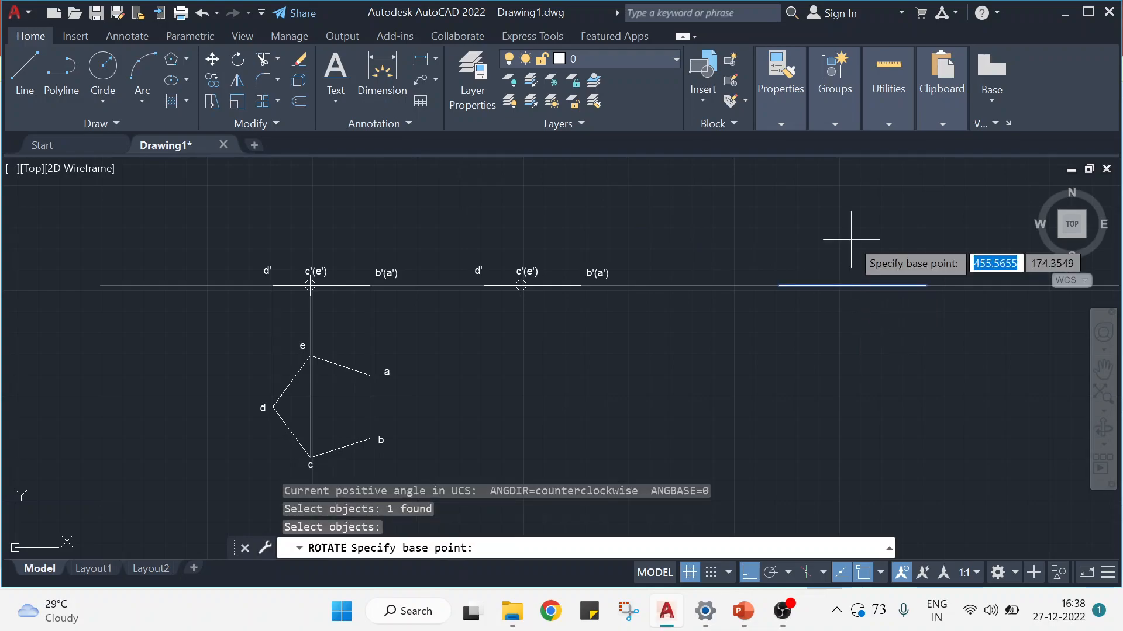
pyautogui.click(779, 285)
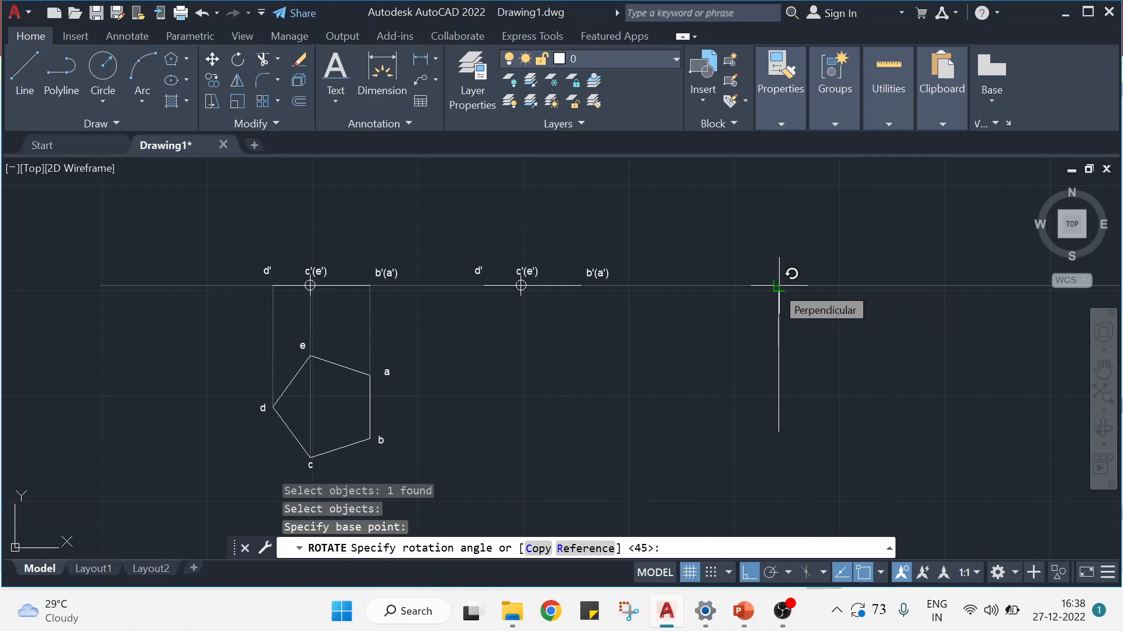
pyautogui.write('90')
pyautogui.press('Return')
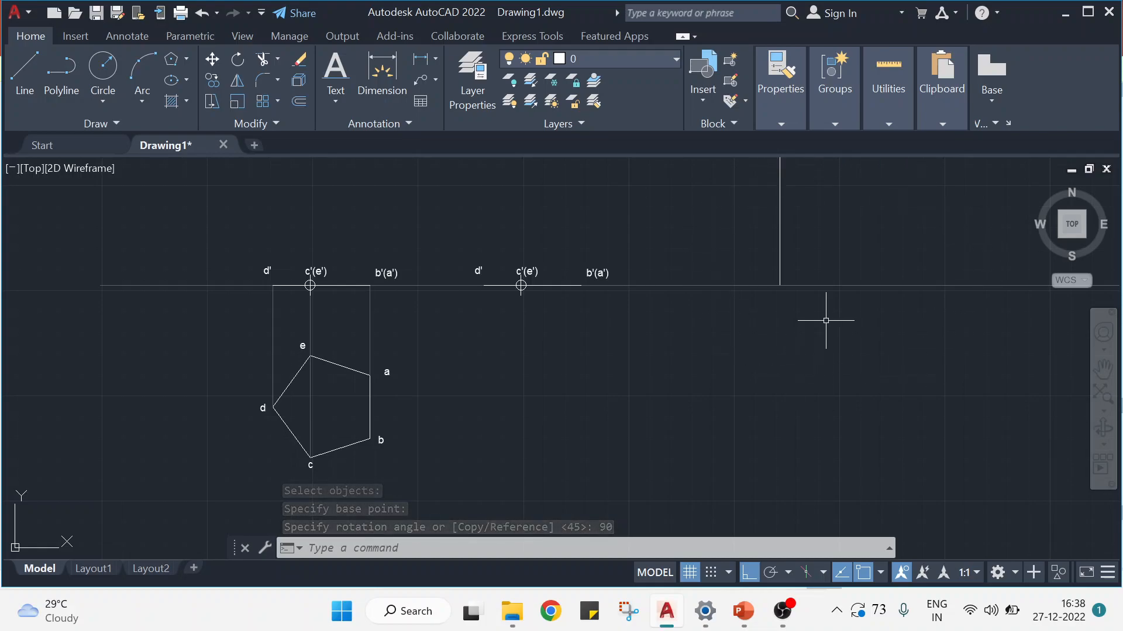
# Delete the vertical line above the reference line, then check question 2 in PowerPoint and return to AutoCAD
pyautogui.click(780, 230)
pyautogui.press('Delete')
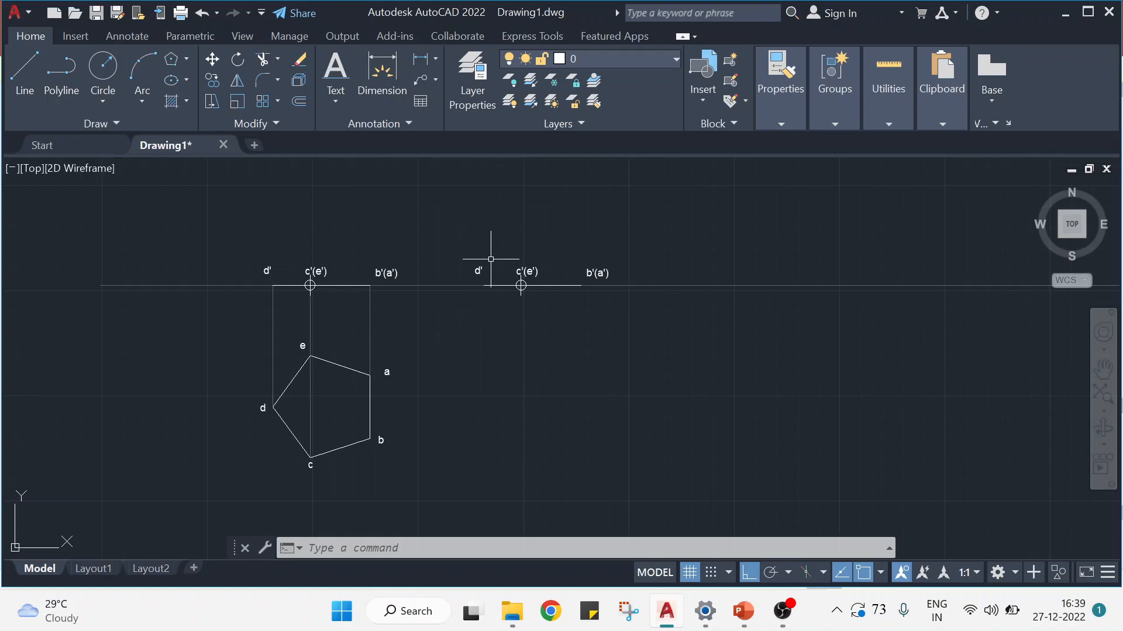
pyautogui.click(749, 621)
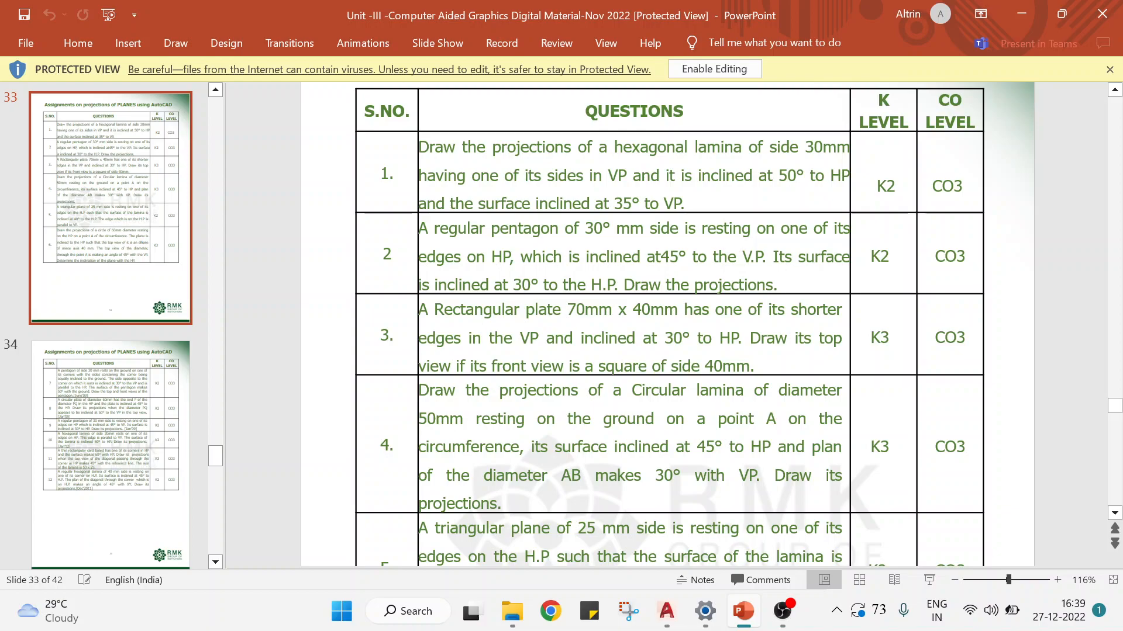
pyautogui.click(663, 617)
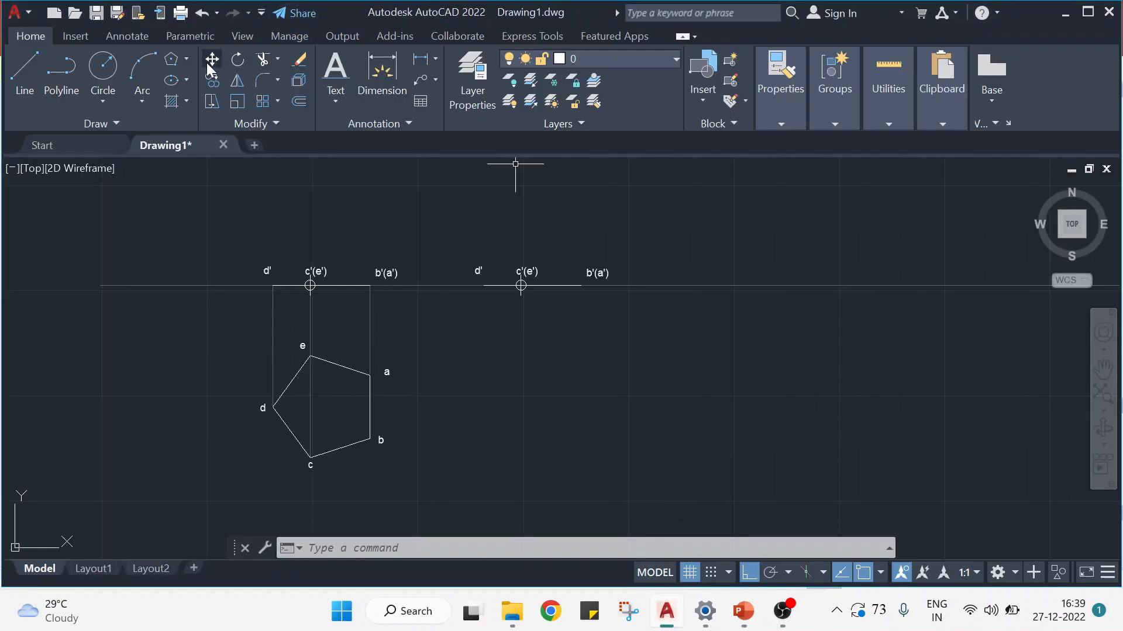
pyautogui.click(237, 61)
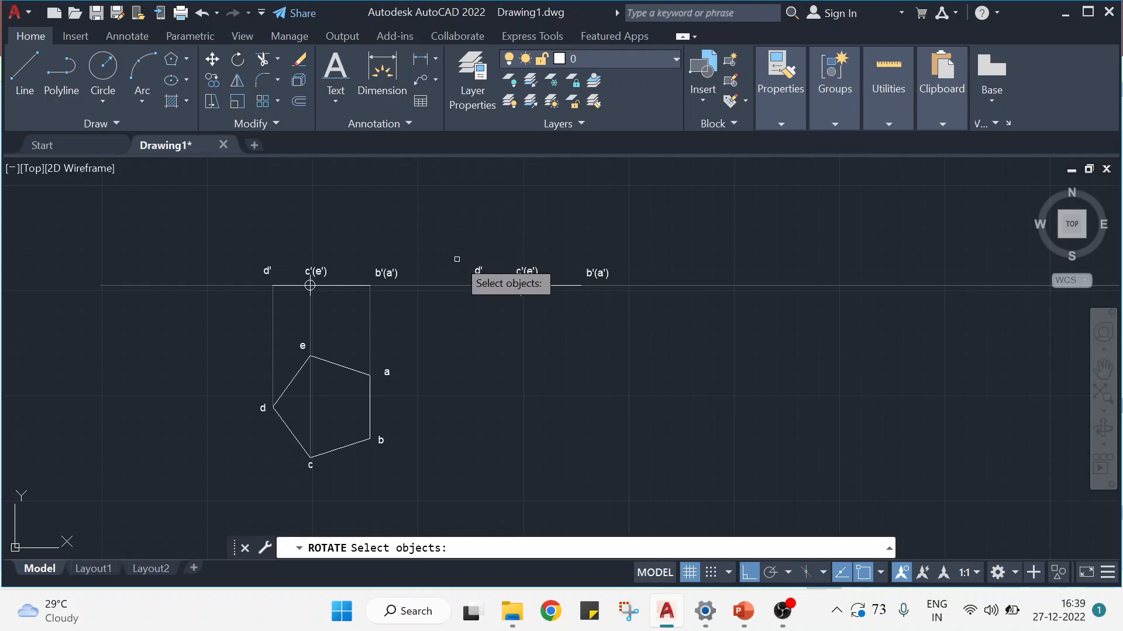
pyautogui.click(479, 270)
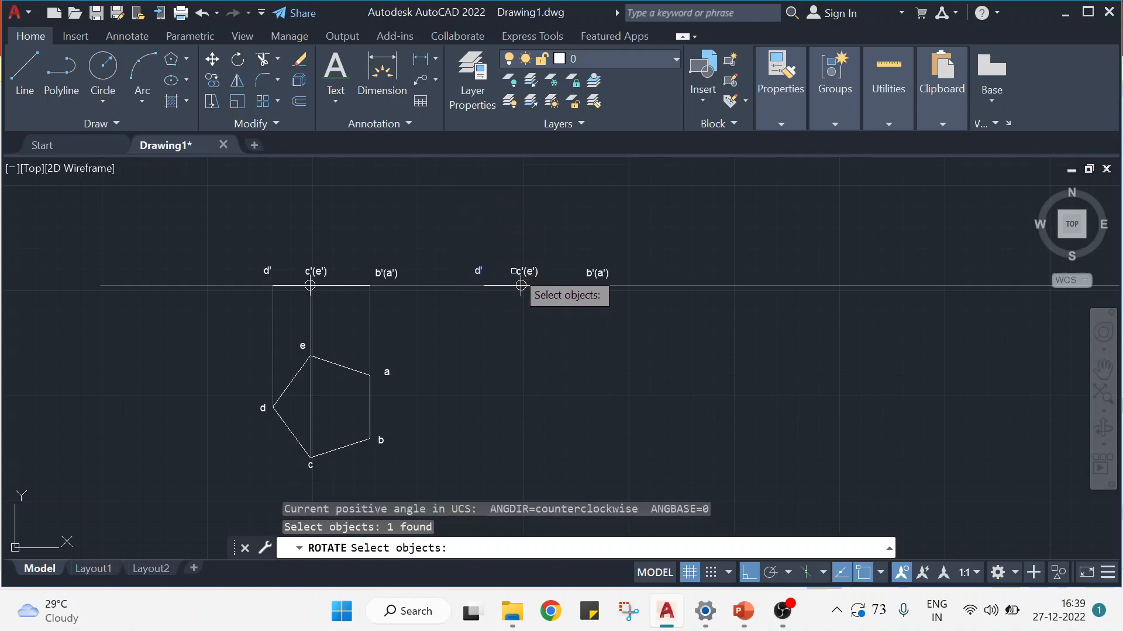
pyautogui.click(520, 285)
pyautogui.click(520, 285)
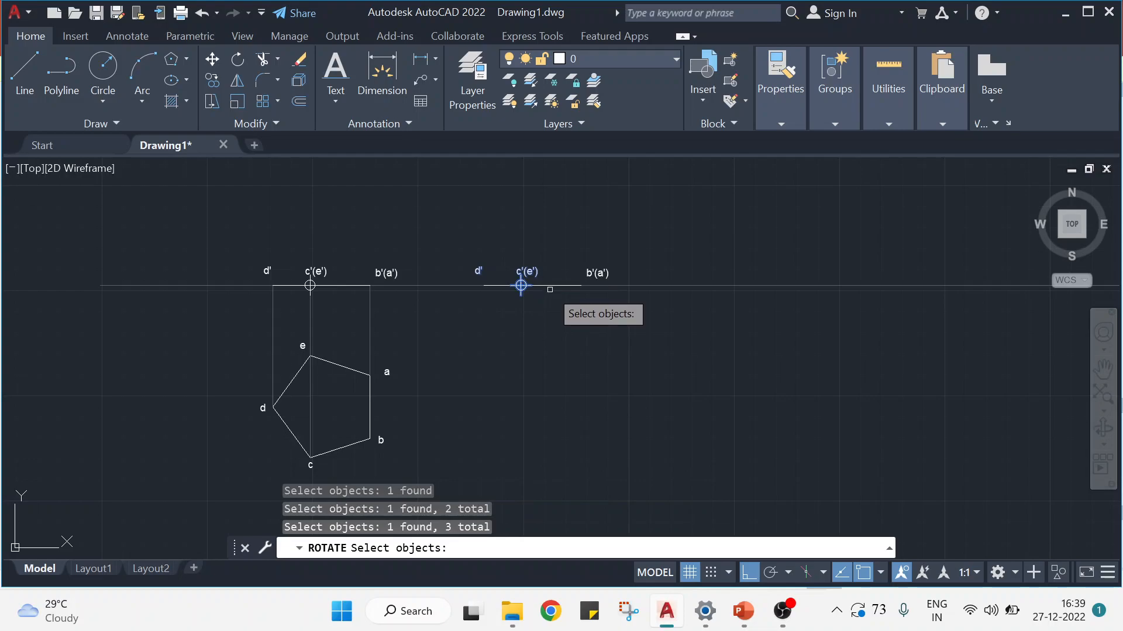
pyautogui.click(549, 288)
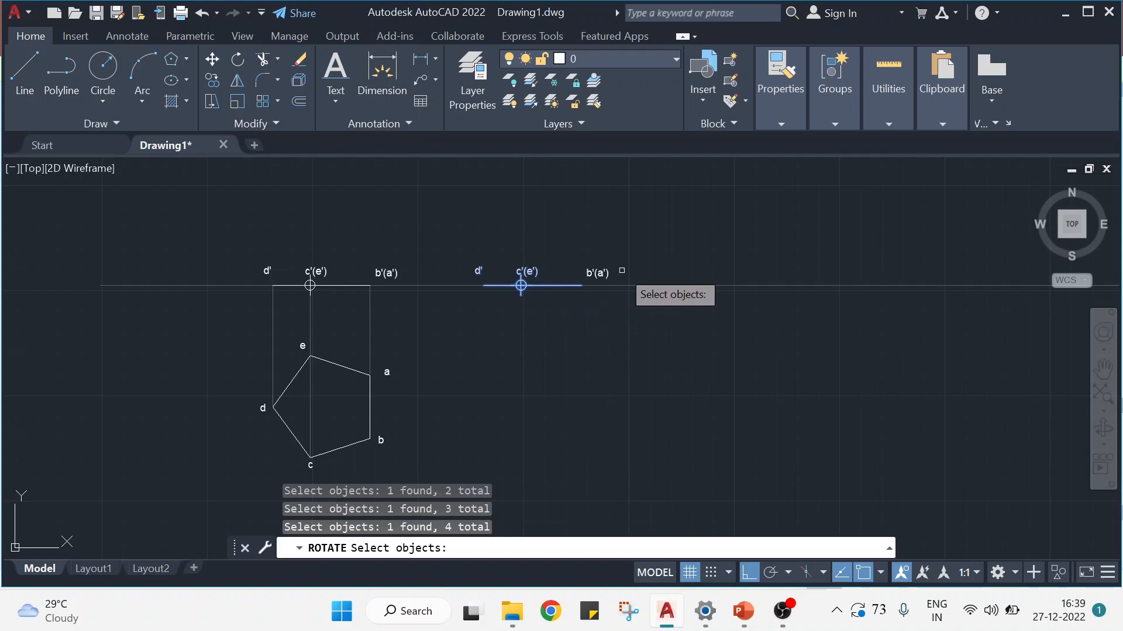
pyautogui.click(600, 273)
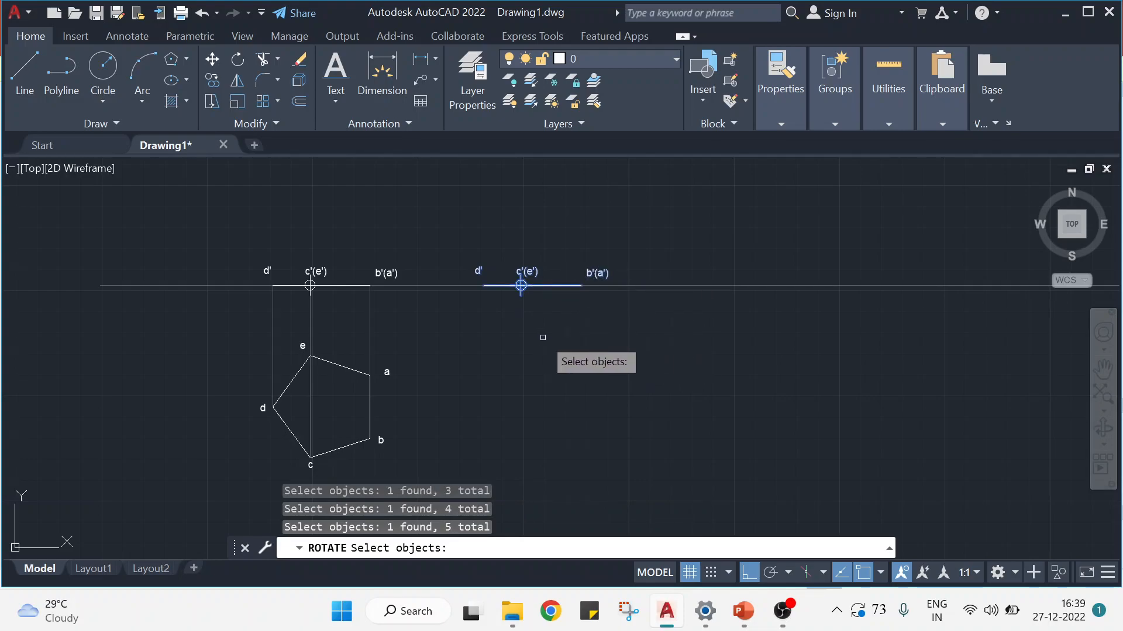
pyautogui.press('Return')
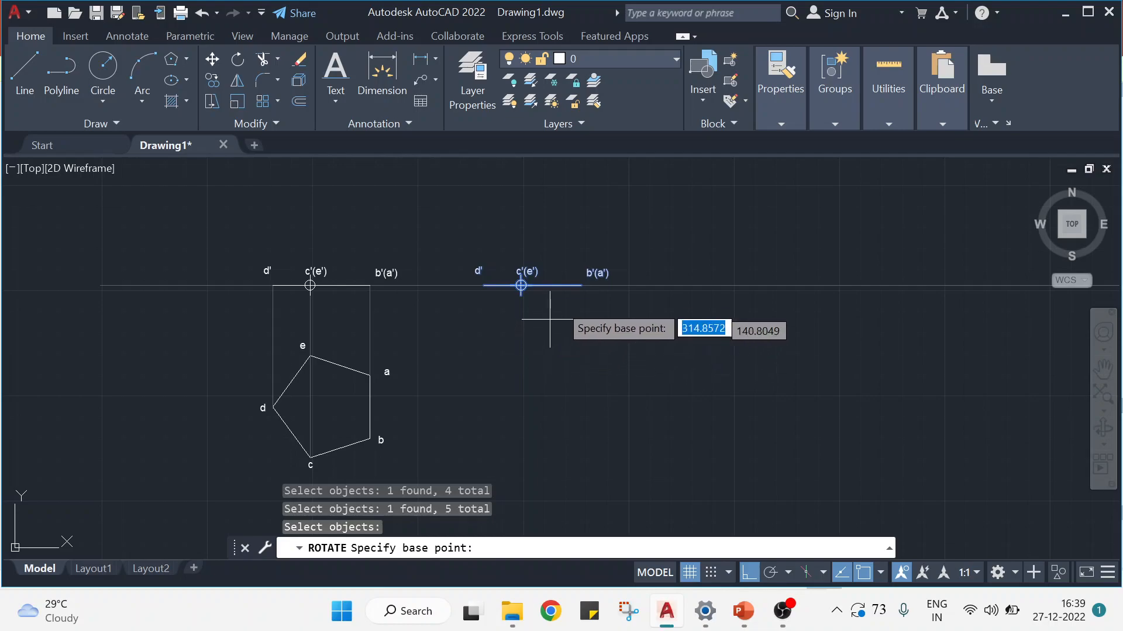
pyautogui.click(581, 286)
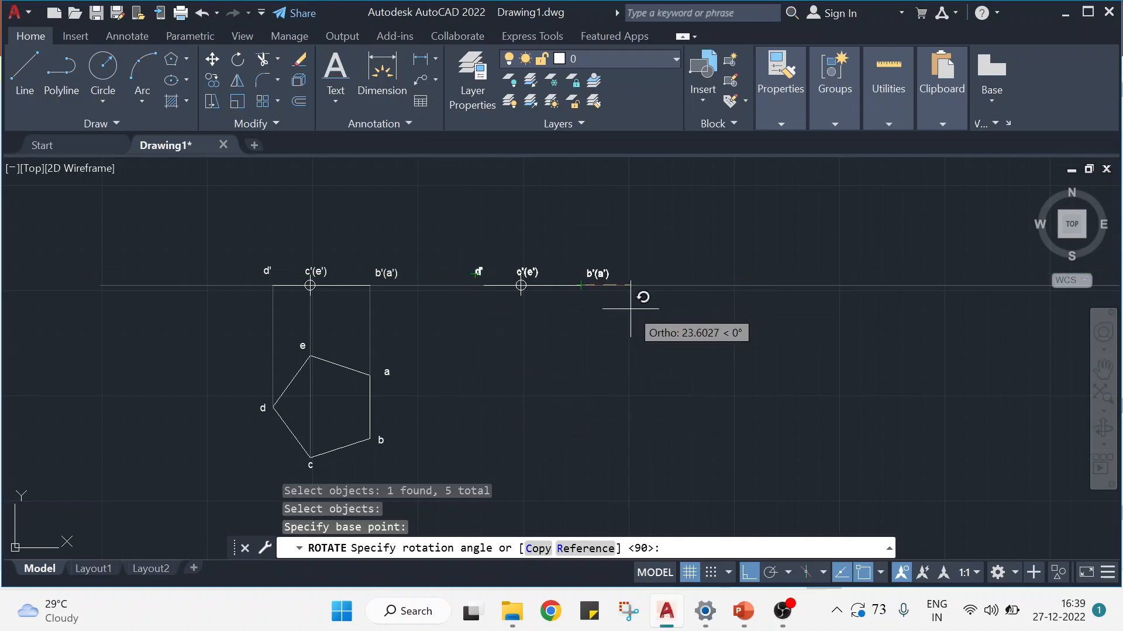
pyautogui.press('F8')
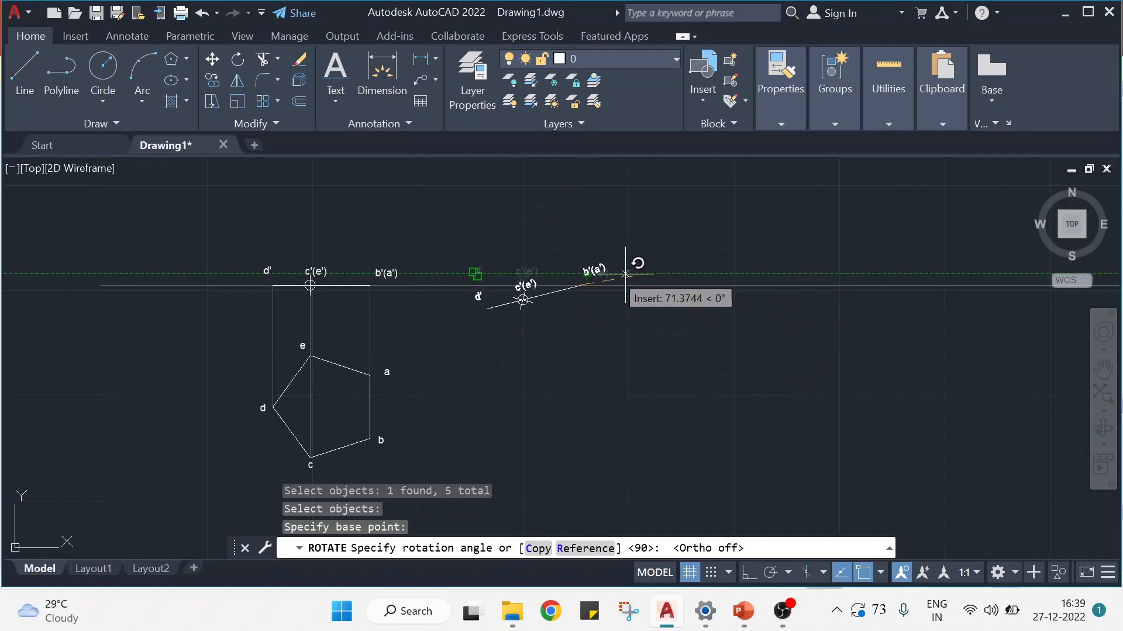
pyautogui.press('Escape')
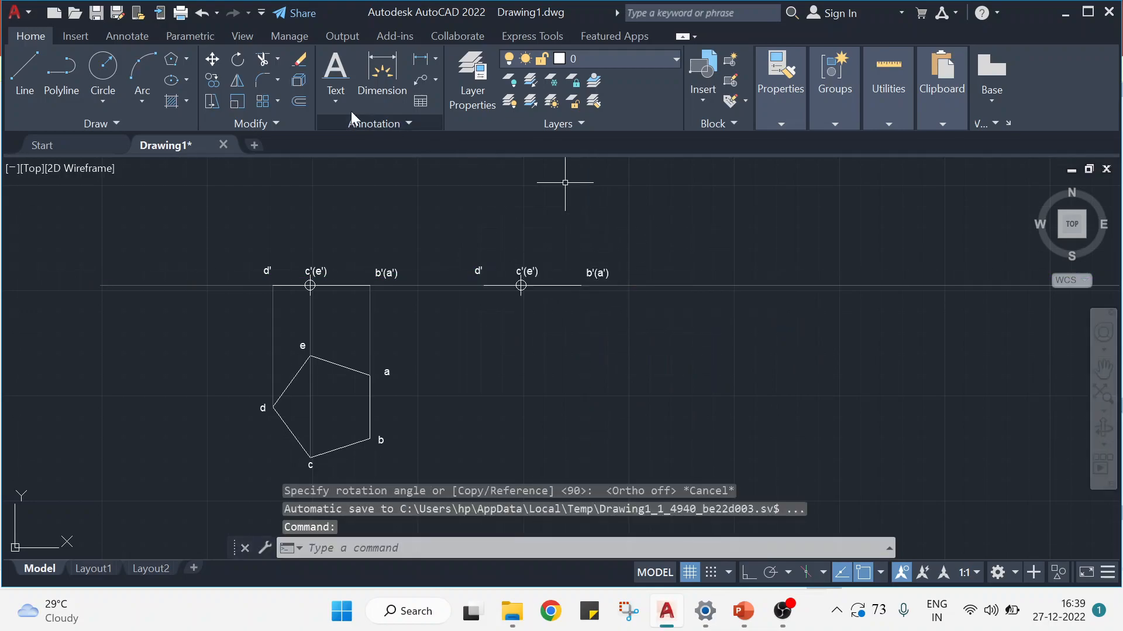
# Try to rotate the copied edge view and its labels by 30° about the b'(a') end, and undo the rotation
pyautogui.click(238, 59)
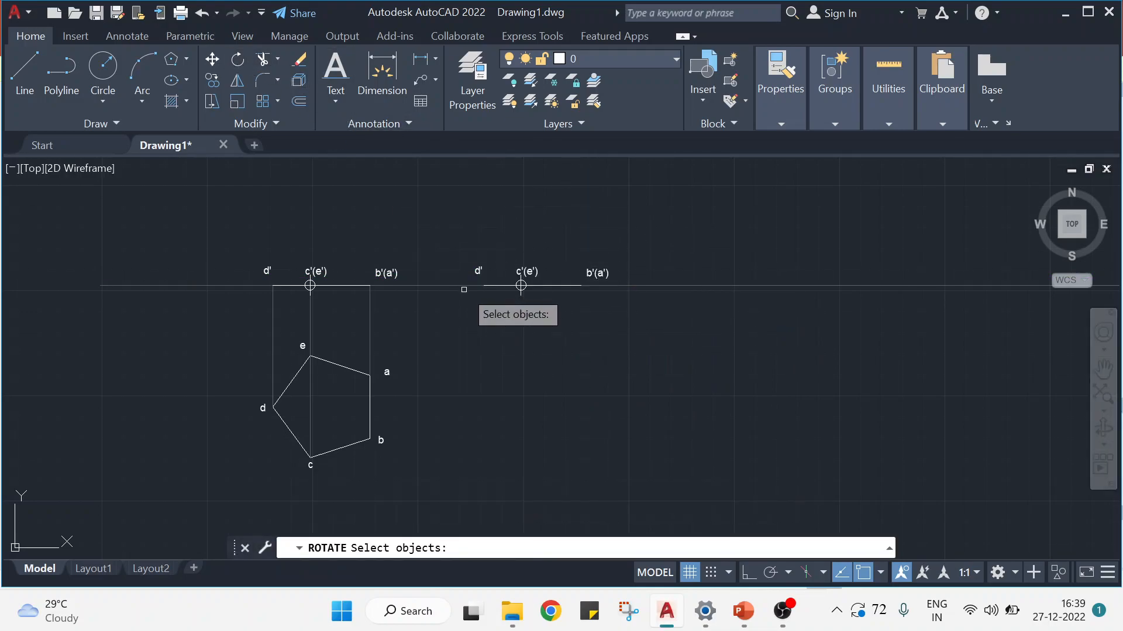
pyautogui.click(479, 271)
pyautogui.click(527, 272)
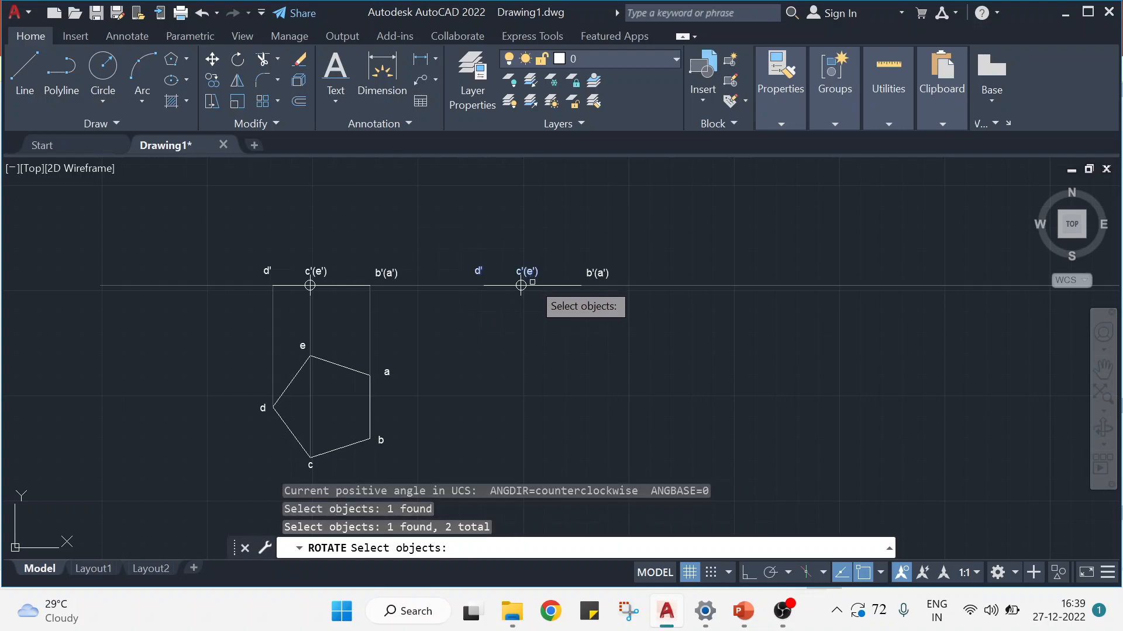
pyautogui.click(534, 286)
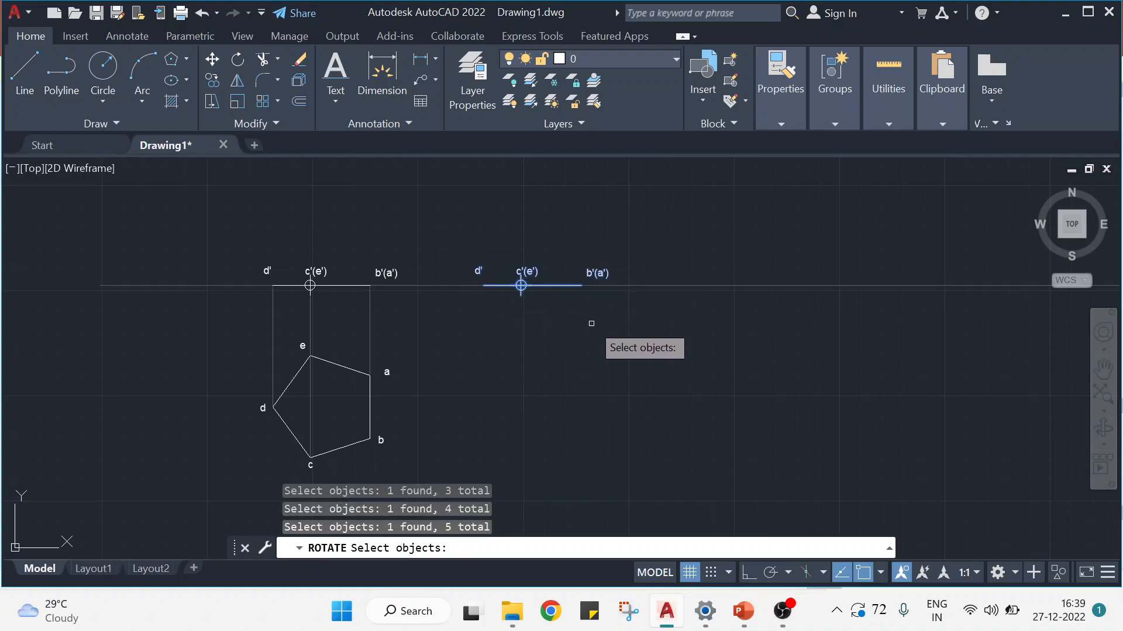
pyautogui.press('Return')
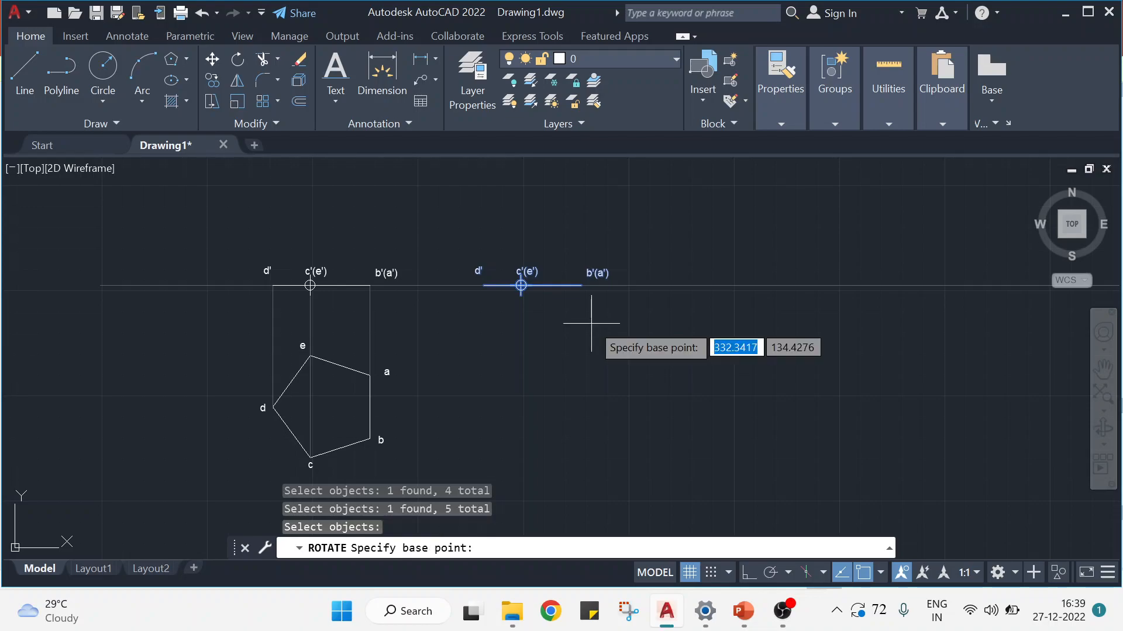
pyautogui.click(581, 286)
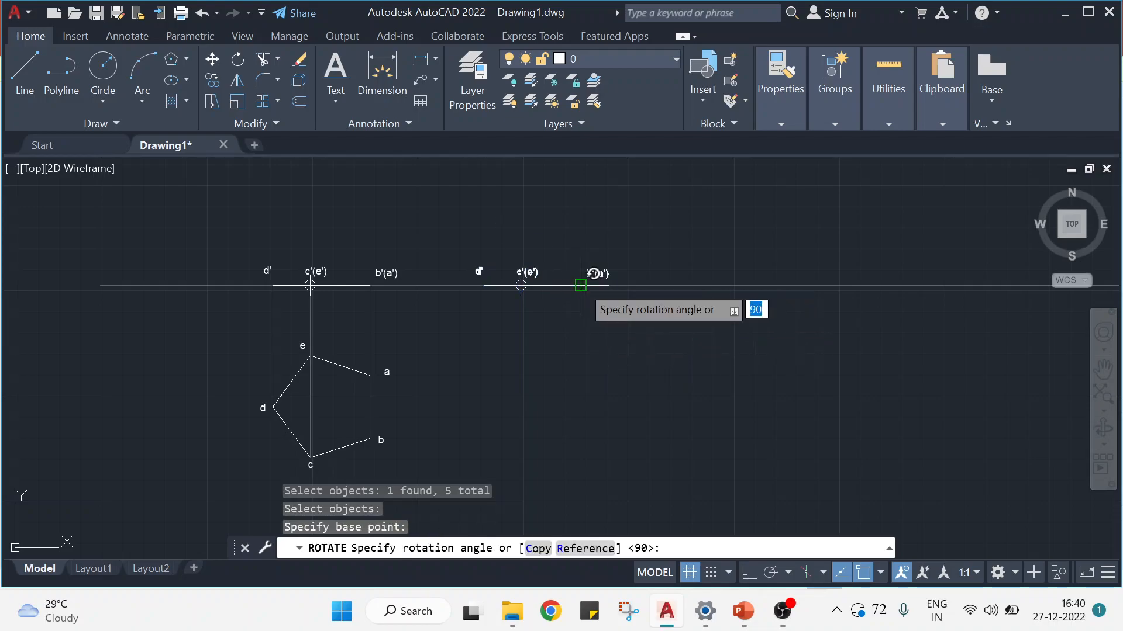
pyautogui.write('3')
pyautogui.press('Return')
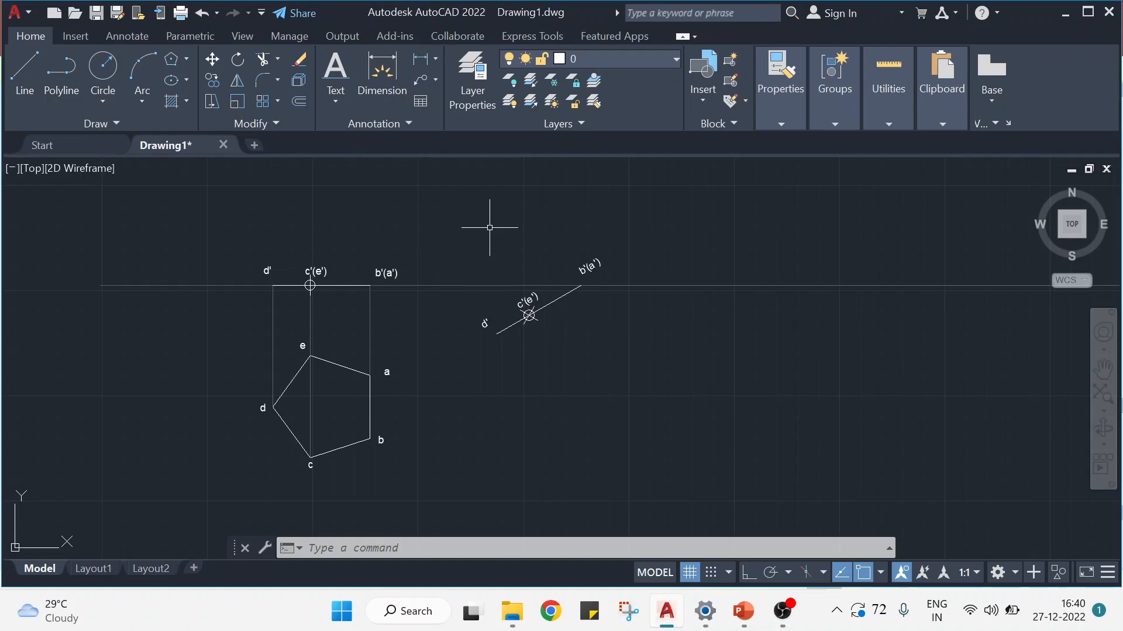
pyautogui.hotkey('ctrl', 'z')
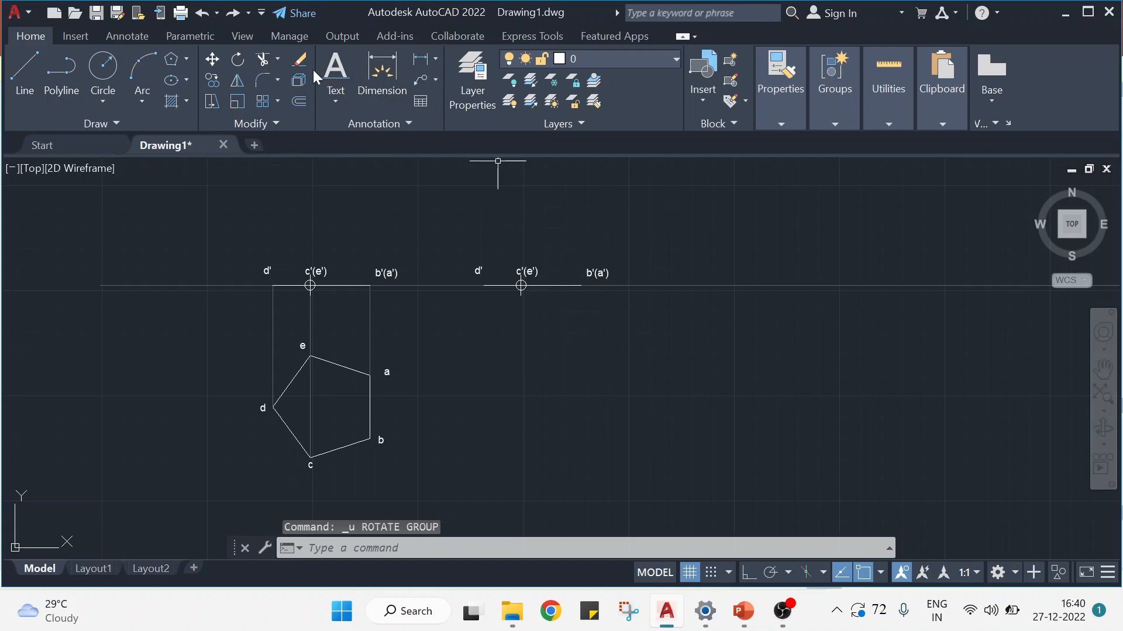
# Rotate the copied edge view with its circle and labels by -30° about the b'(a') end
pyautogui.click(244, 61)
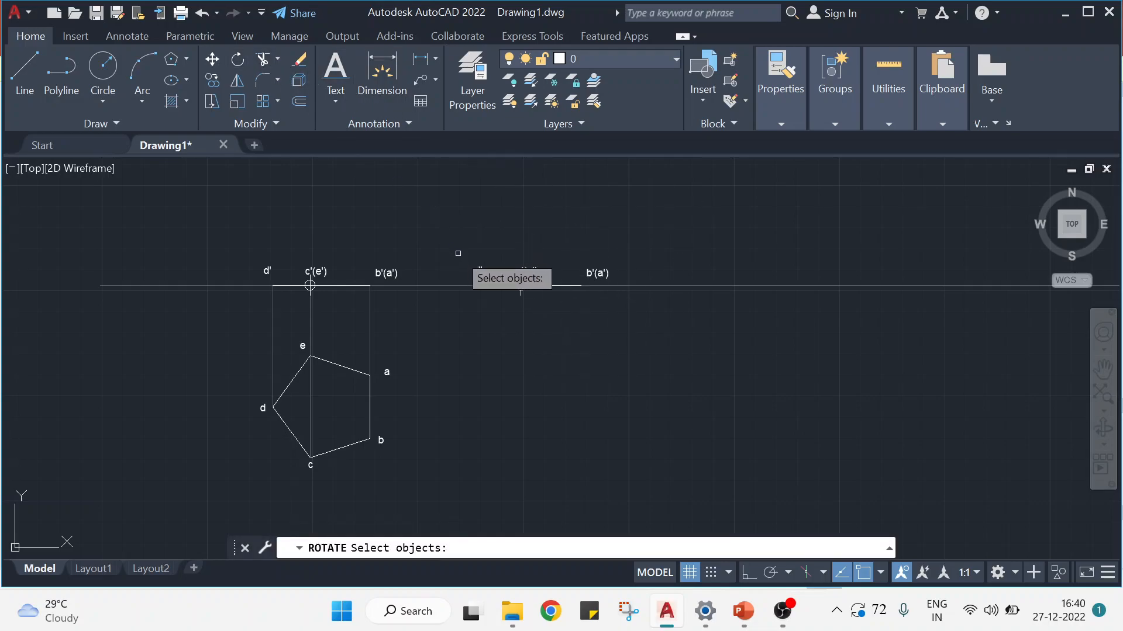
pyautogui.click(479, 271)
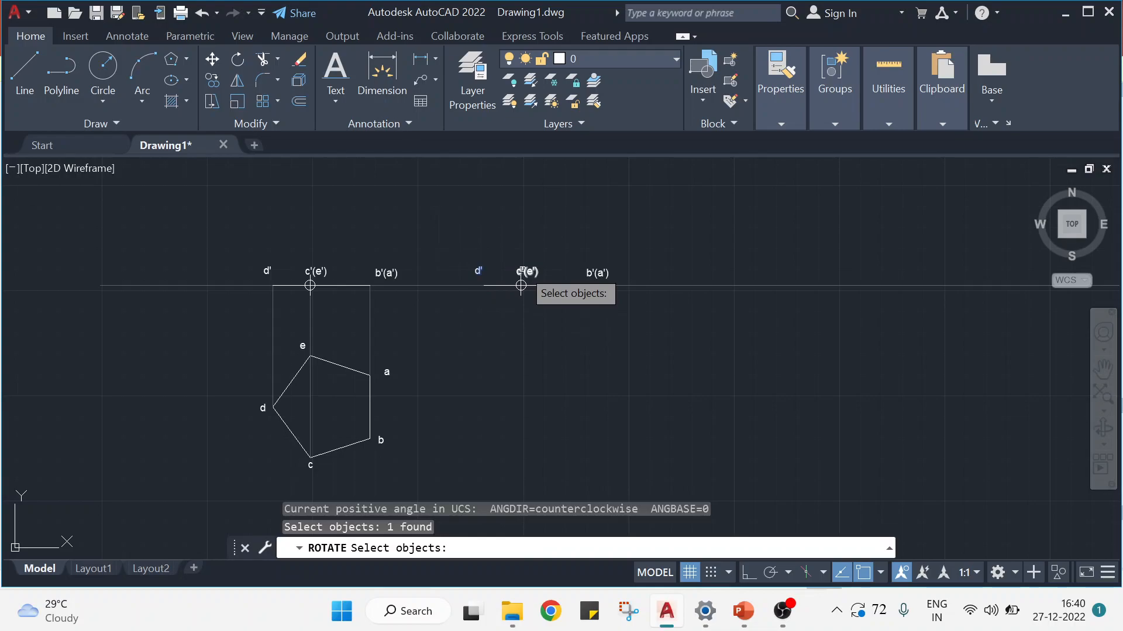
pyautogui.click(520, 285)
pyautogui.click(520, 285)
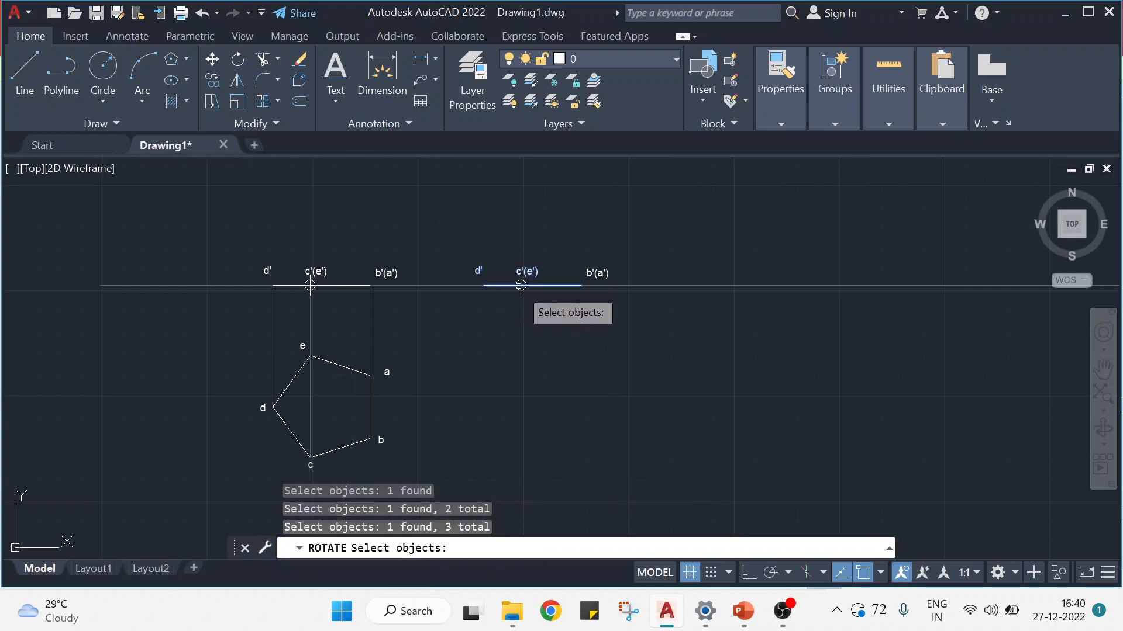
pyautogui.click(592, 273)
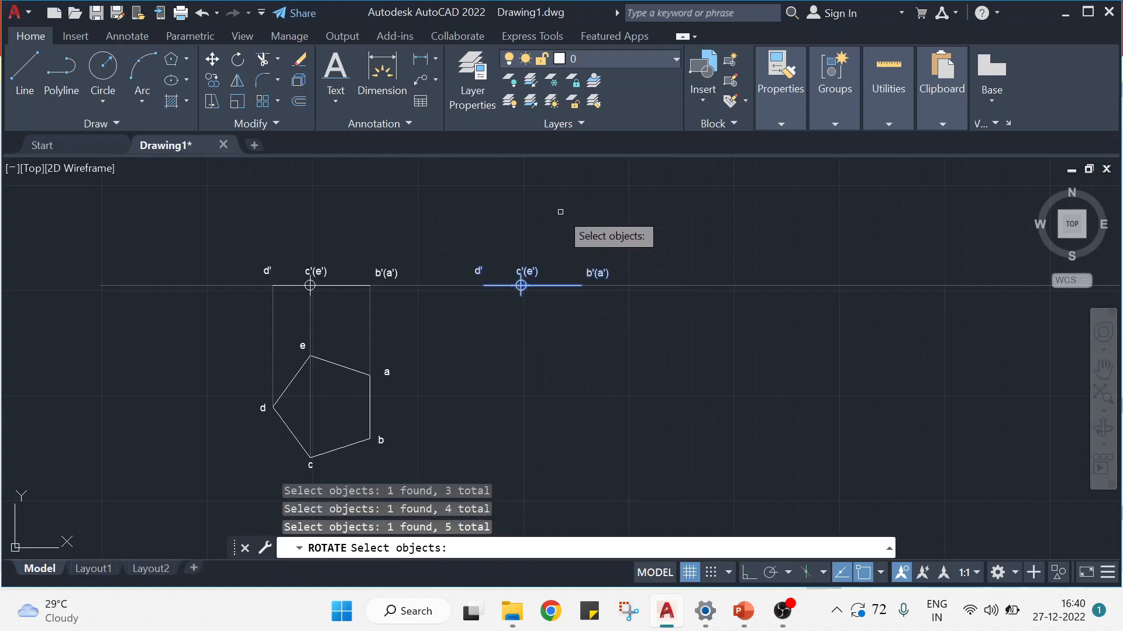
pyautogui.press('Return')
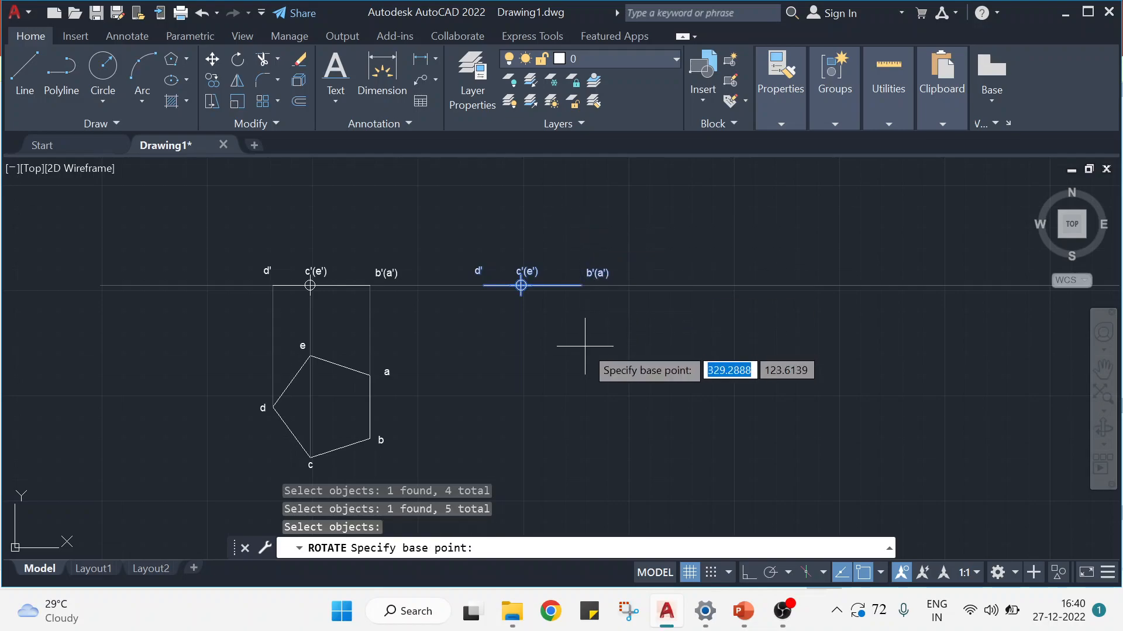
pyautogui.click(581, 285)
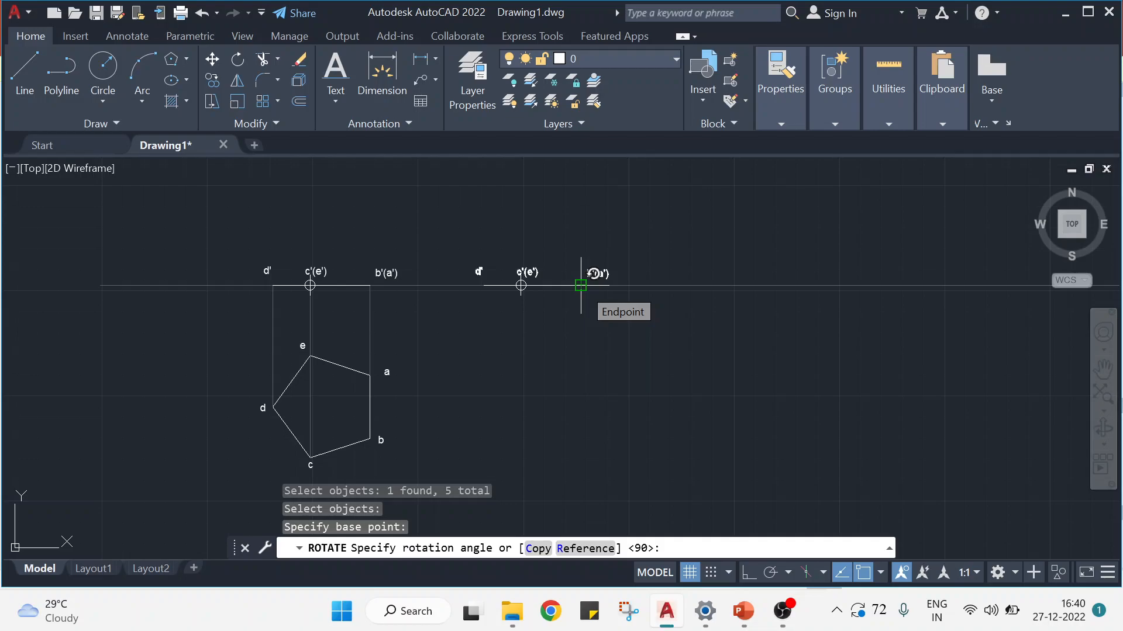
pyautogui.write('-')
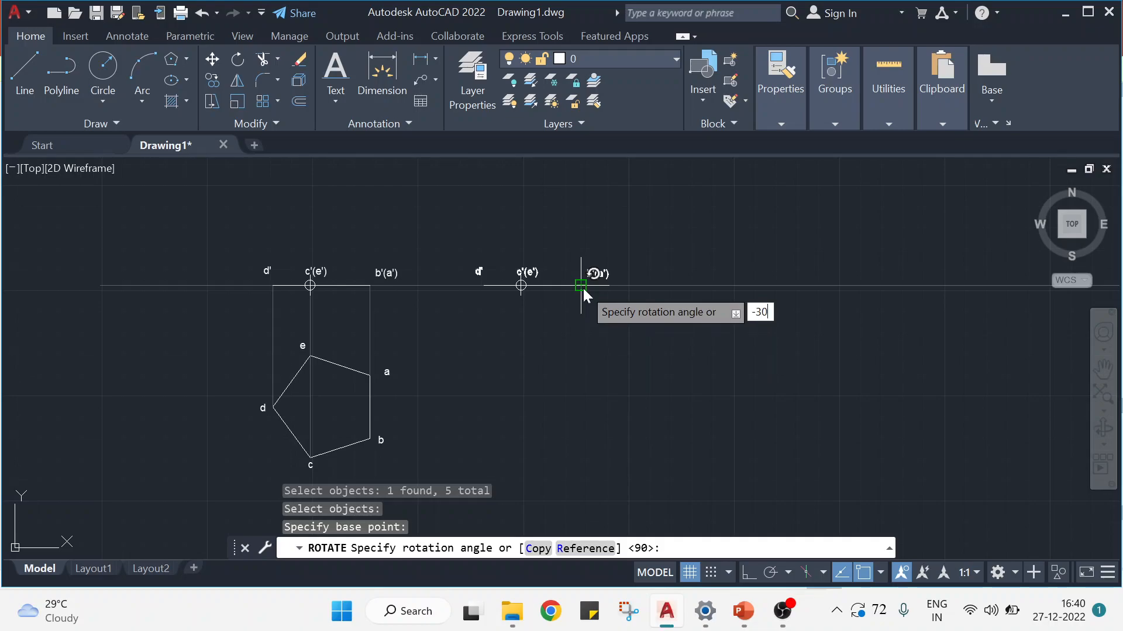
pyautogui.write('30')
pyautogui.press('Return')
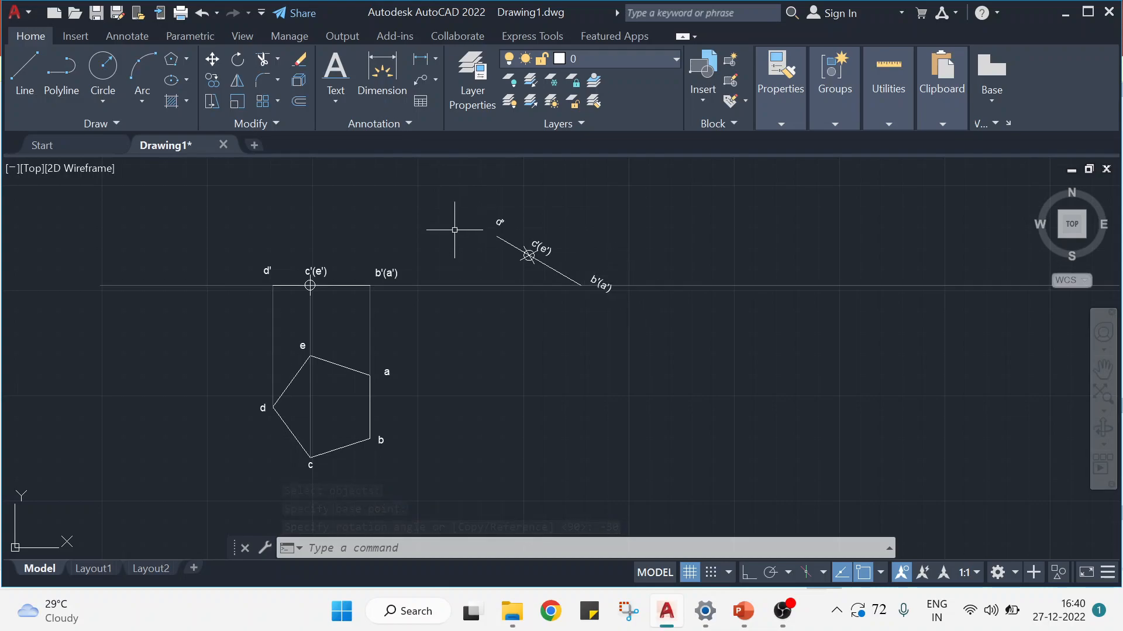
# Add an angular dimension between the inclined edge view and the reference line
pyautogui.click(437, 59)
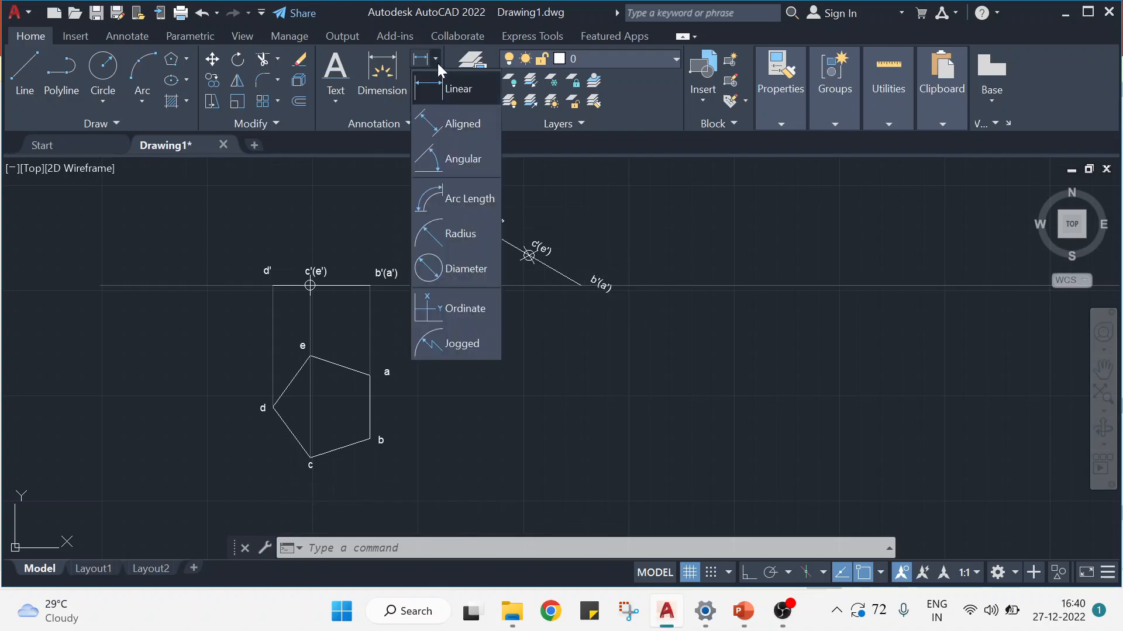
pyautogui.click(457, 161)
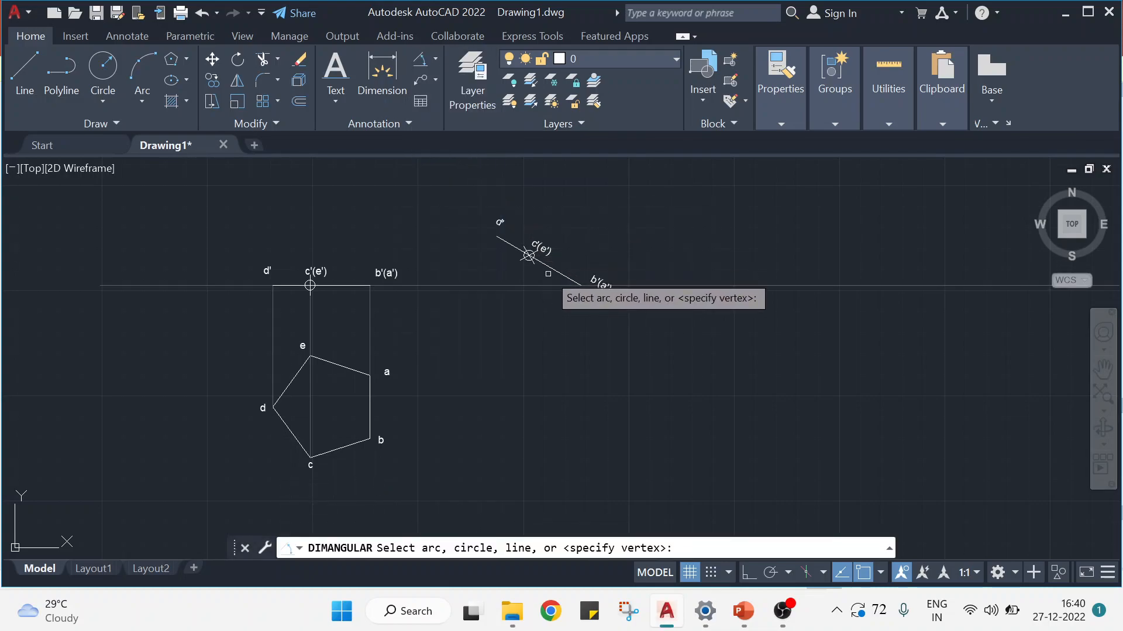
pyautogui.click(529, 255)
pyautogui.click(546, 286)
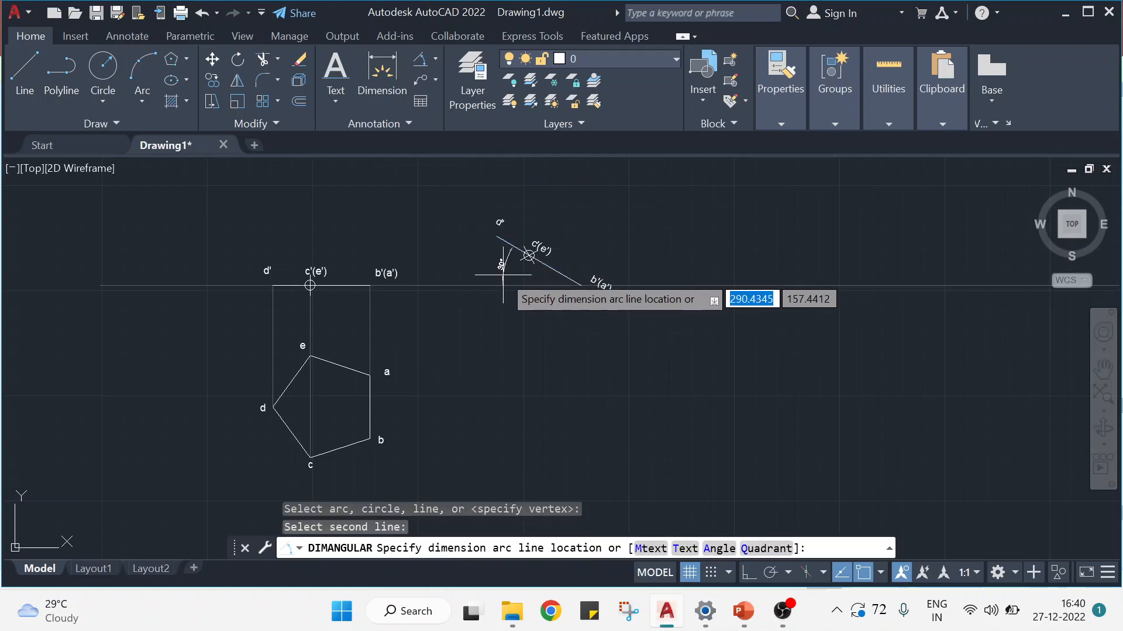
pyautogui.click(506, 270)
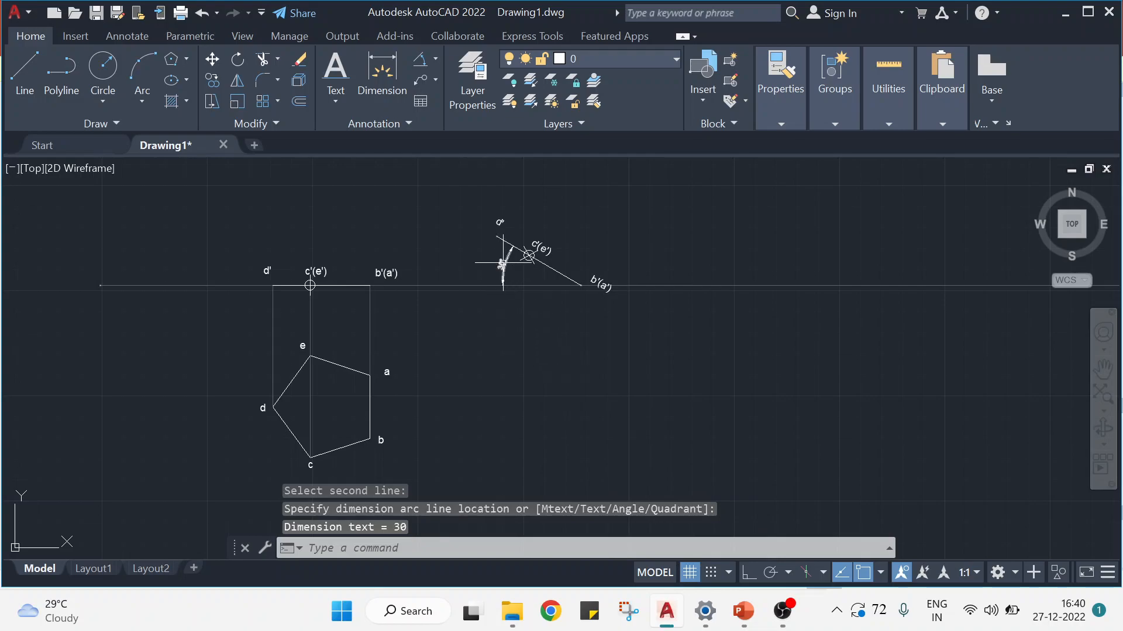
# Delete the angular dimension between the inclined edge view and the reference line
pyautogui.click(503, 263)
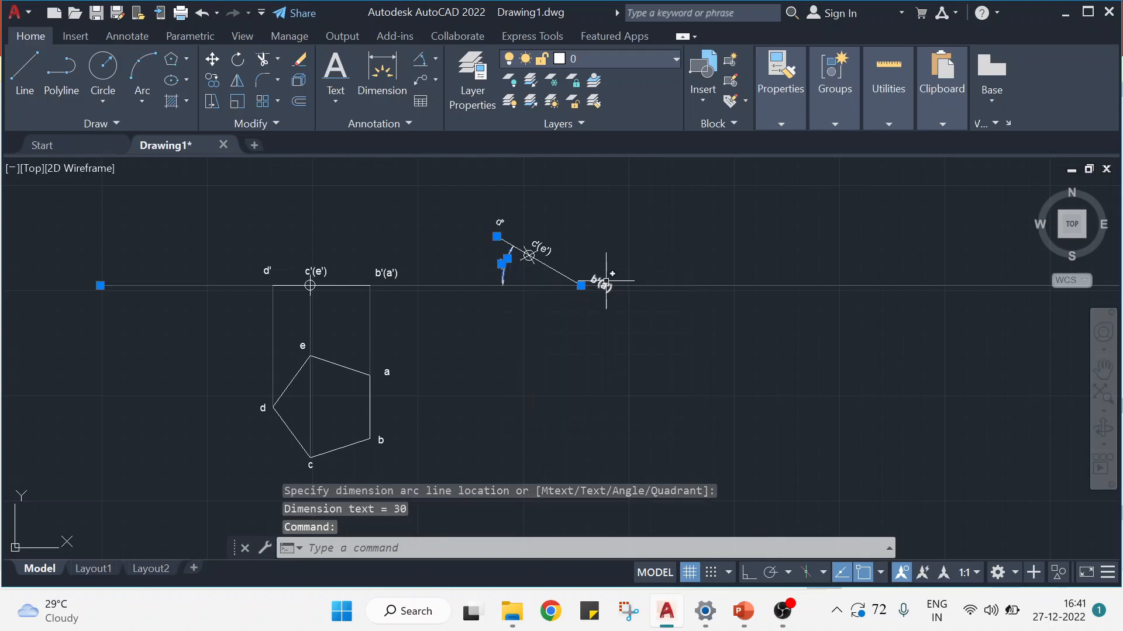
pyautogui.press('Escape')
pyautogui.click(500, 265)
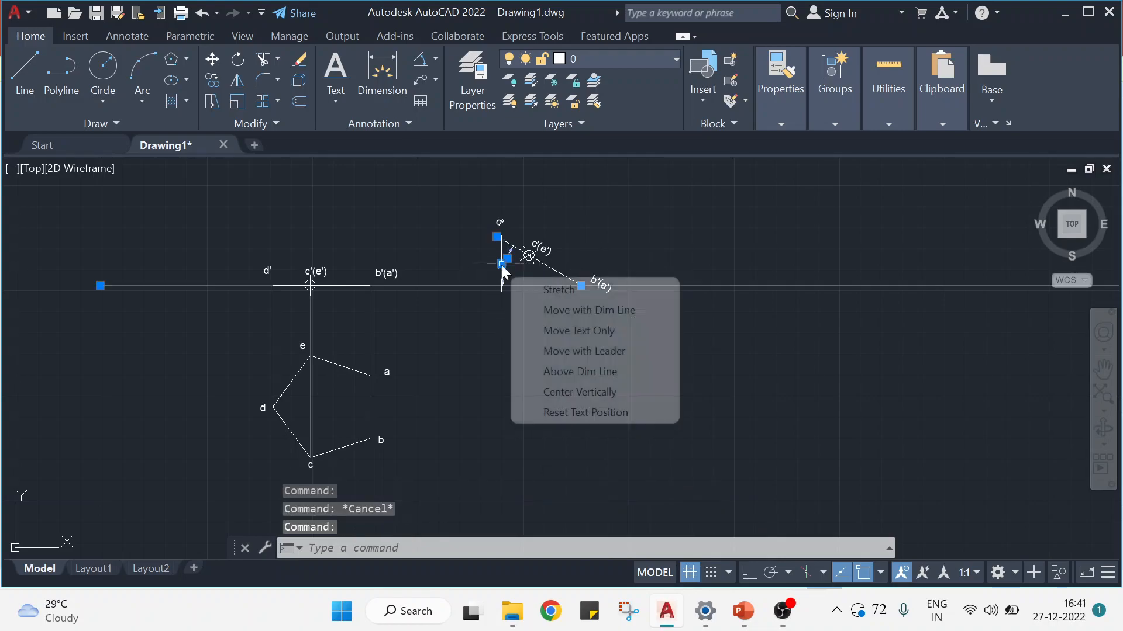
pyautogui.press('Delete')
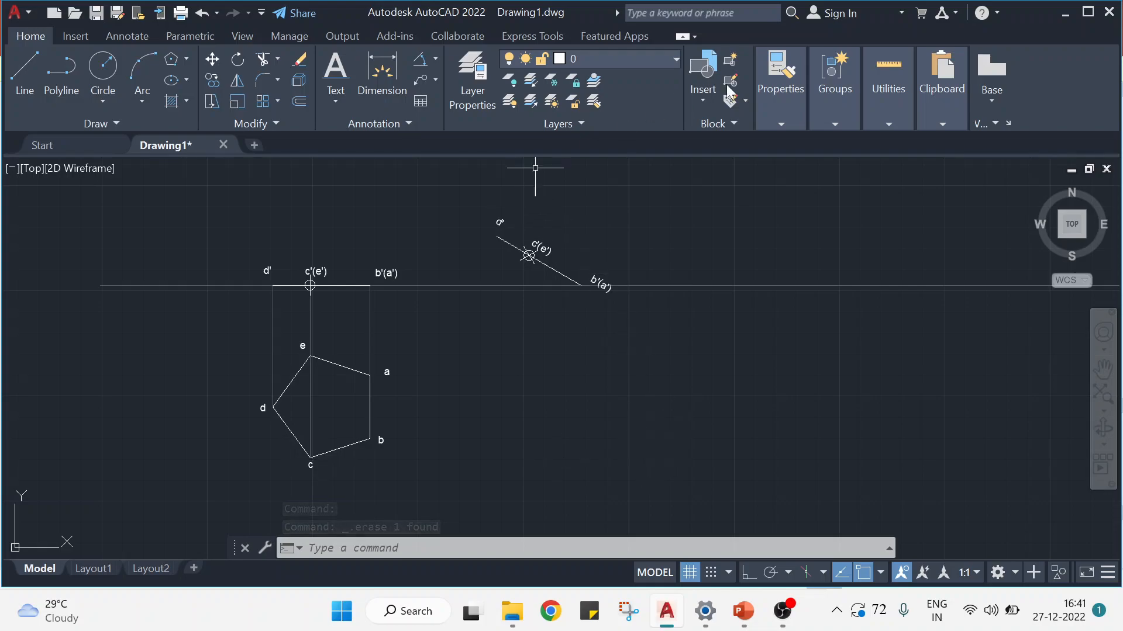
# Set the current object colour to the grey 99,100,102 for the projection lines
pyautogui.click(780, 94)
pyautogui.click(854, 147)
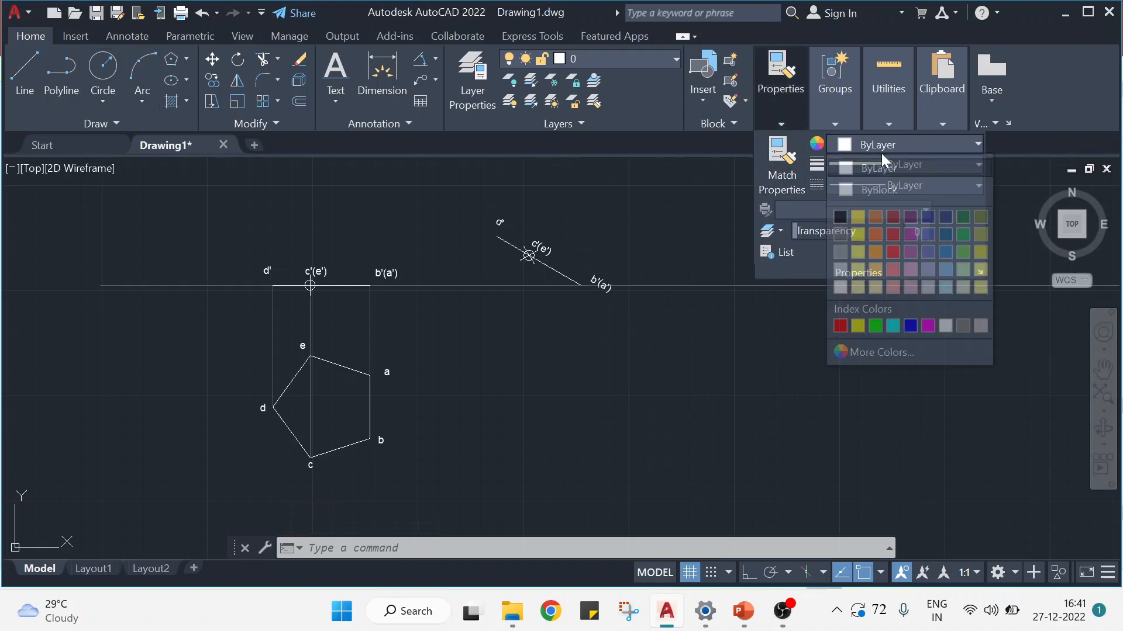
pyautogui.click(843, 235)
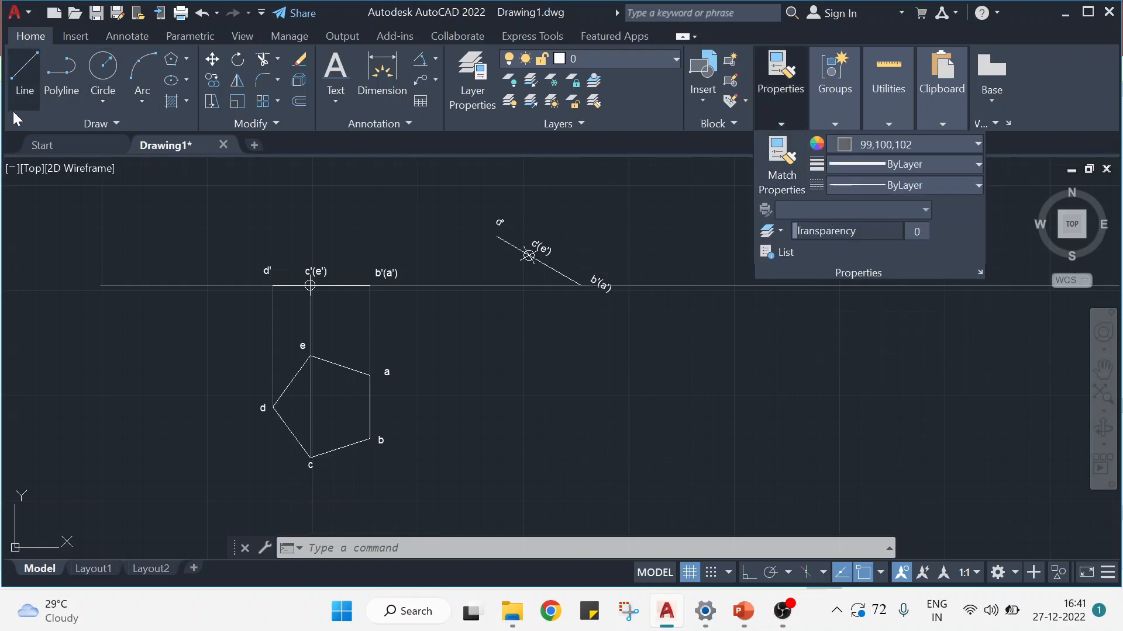
# Turn on ortho and draw a vertical projector from the d' end of the inclined edge view down past the pentagon's level
pyautogui.click(17, 76)
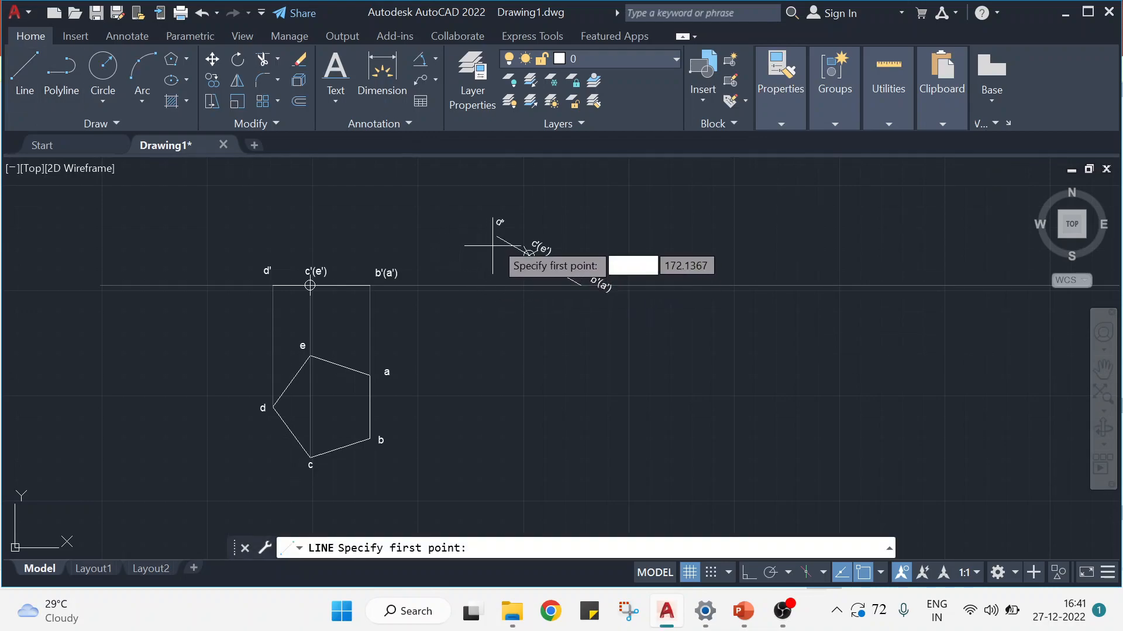
pyautogui.click(497, 237)
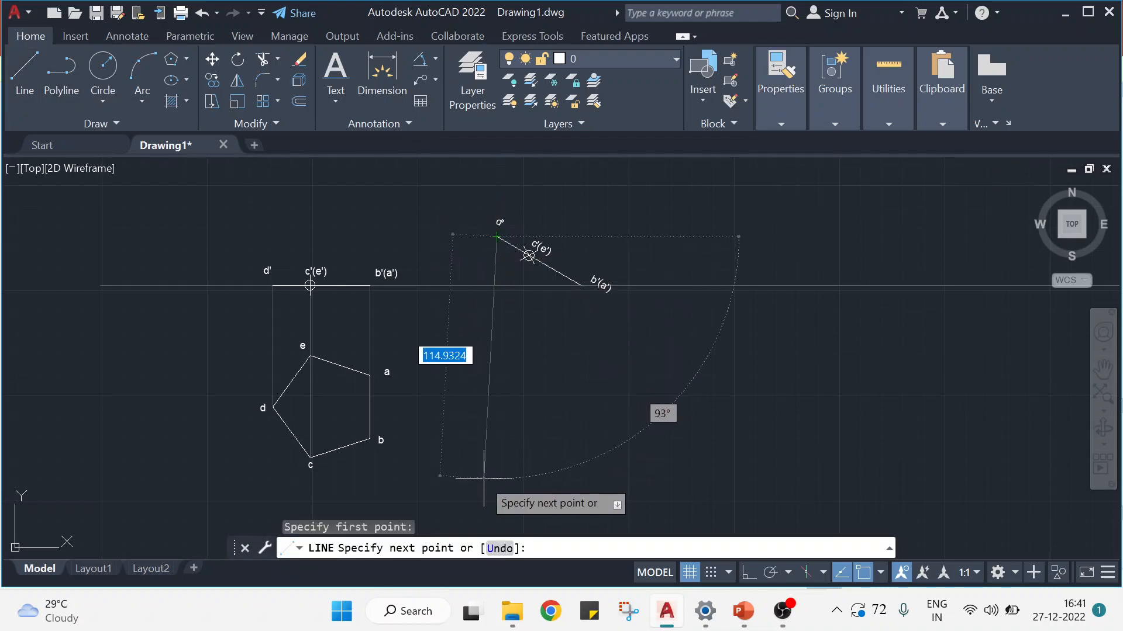
pyautogui.click(748, 573)
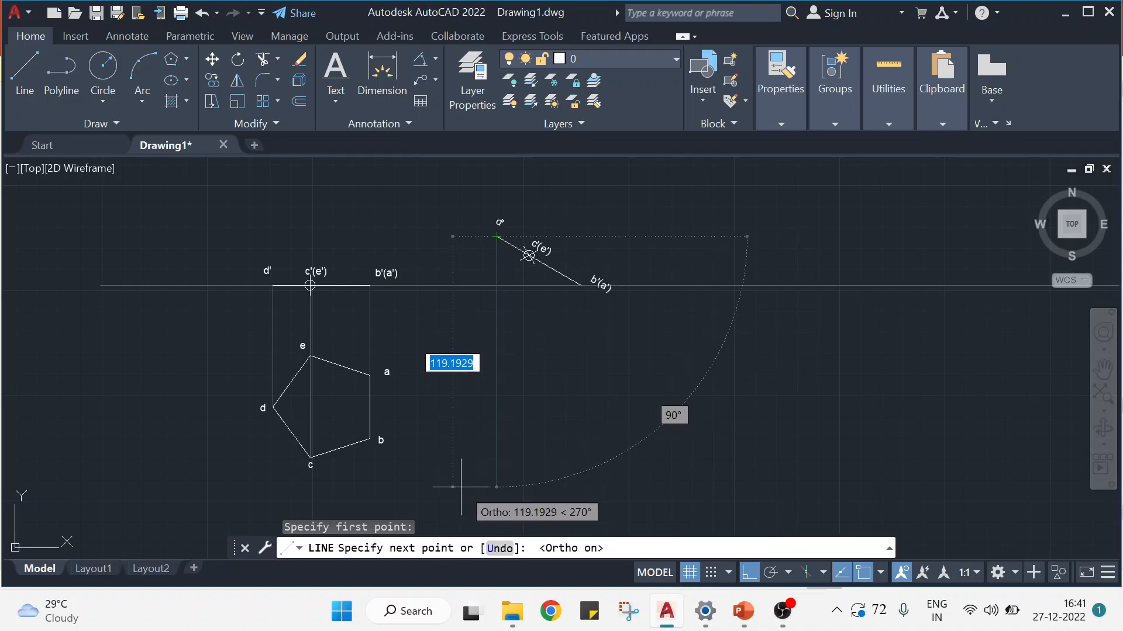
pyautogui.click(486, 486)
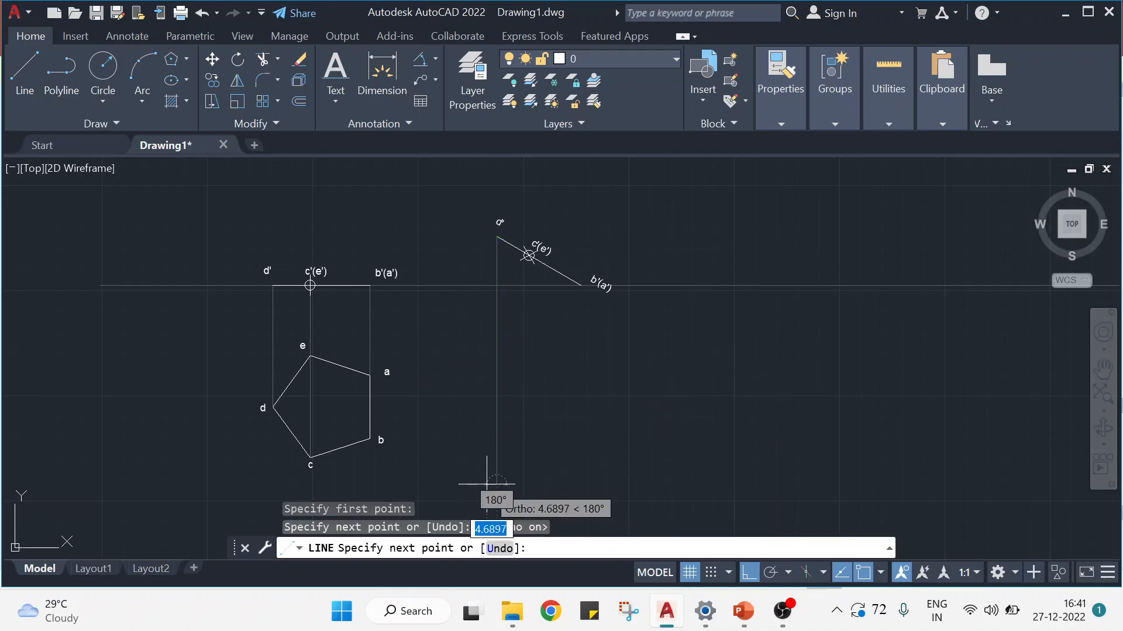
pyautogui.press('Return')
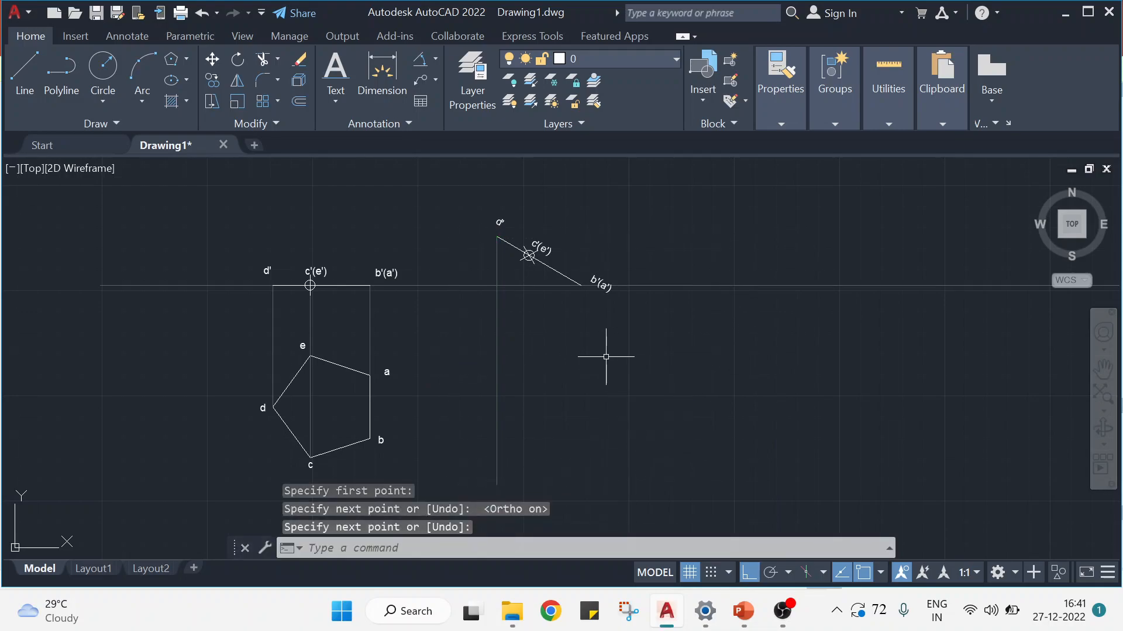
# Draw vertical projectors down from c'(e') and b'(a') of the inclined edge view, ending level with the d' projector
pyautogui.press('Return')
pyautogui.click(529, 256)
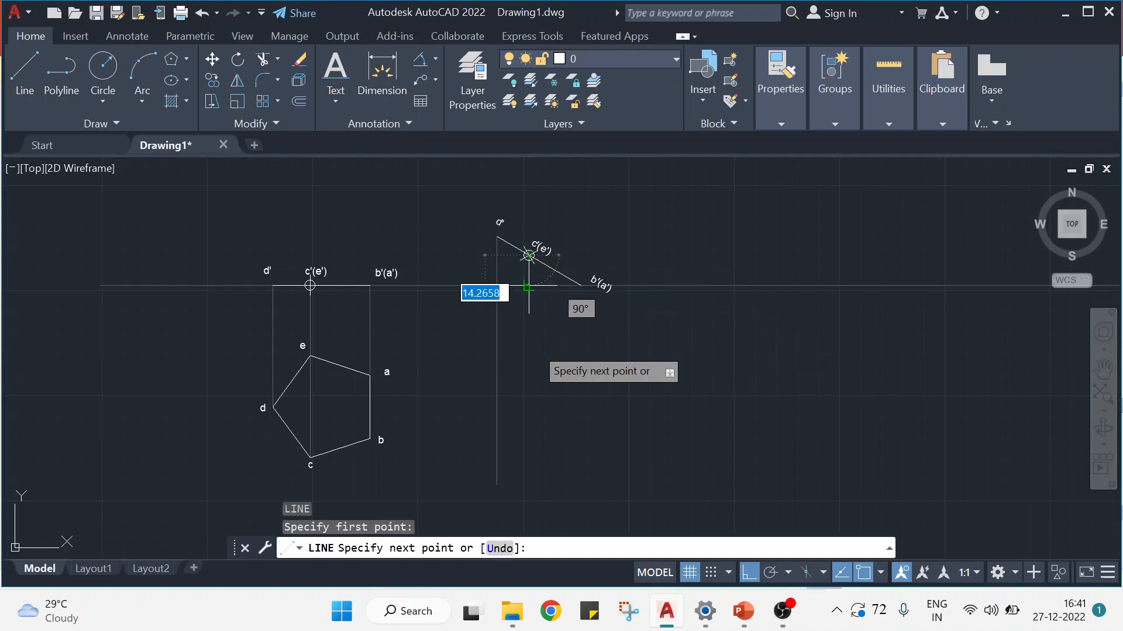
pyautogui.click(536, 483)
pyautogui.press('Return')
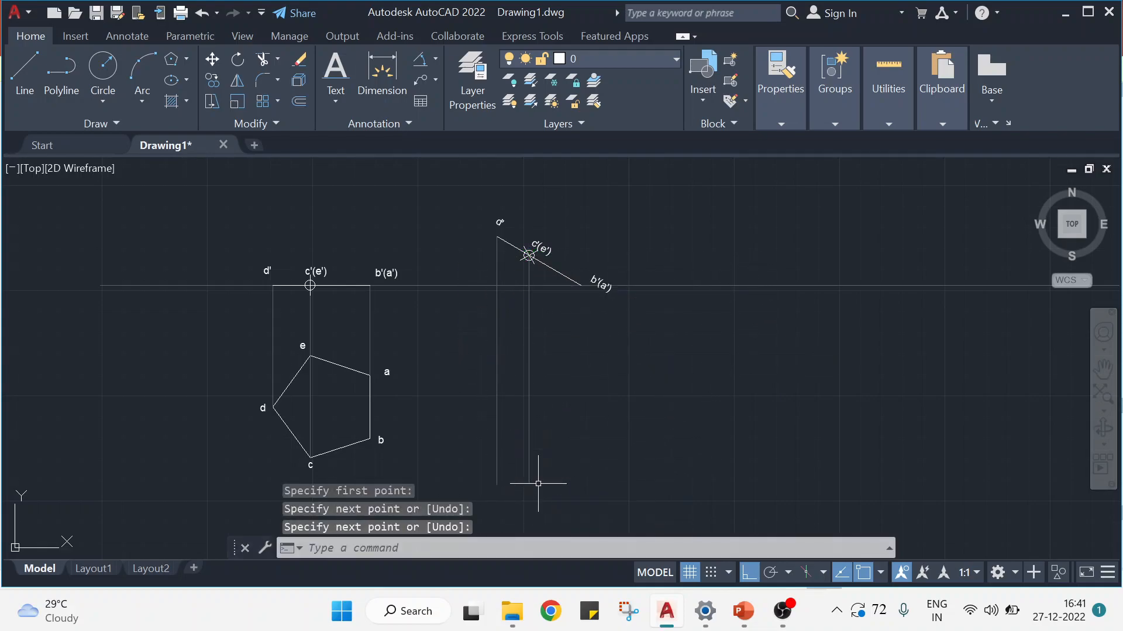
pyautogui.press('Return')
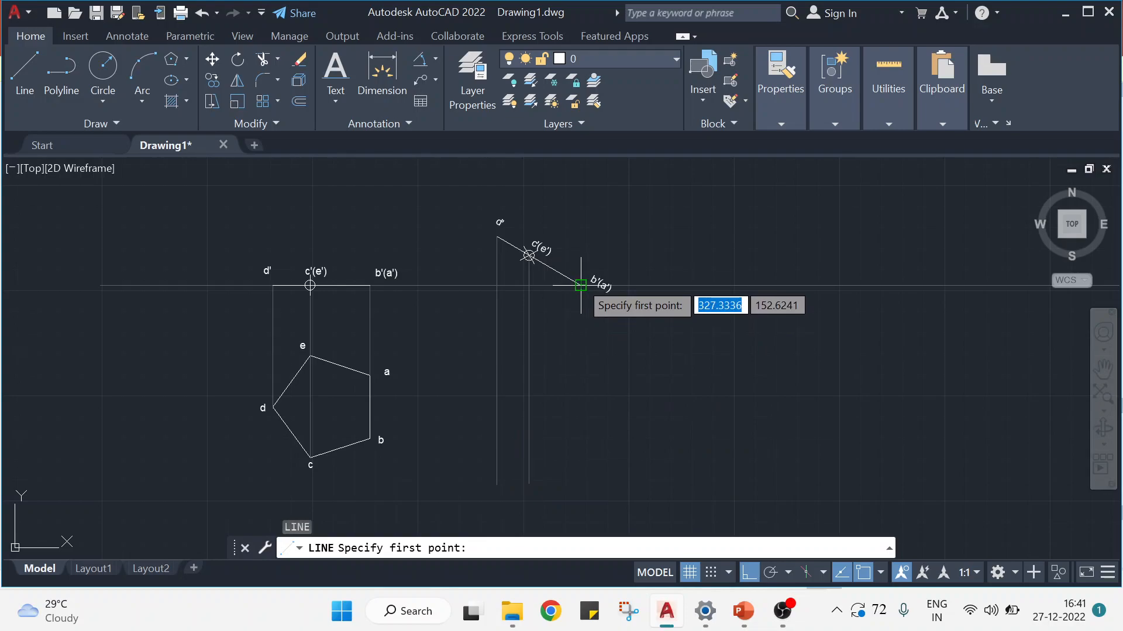
pyautogui.click(580, 285)
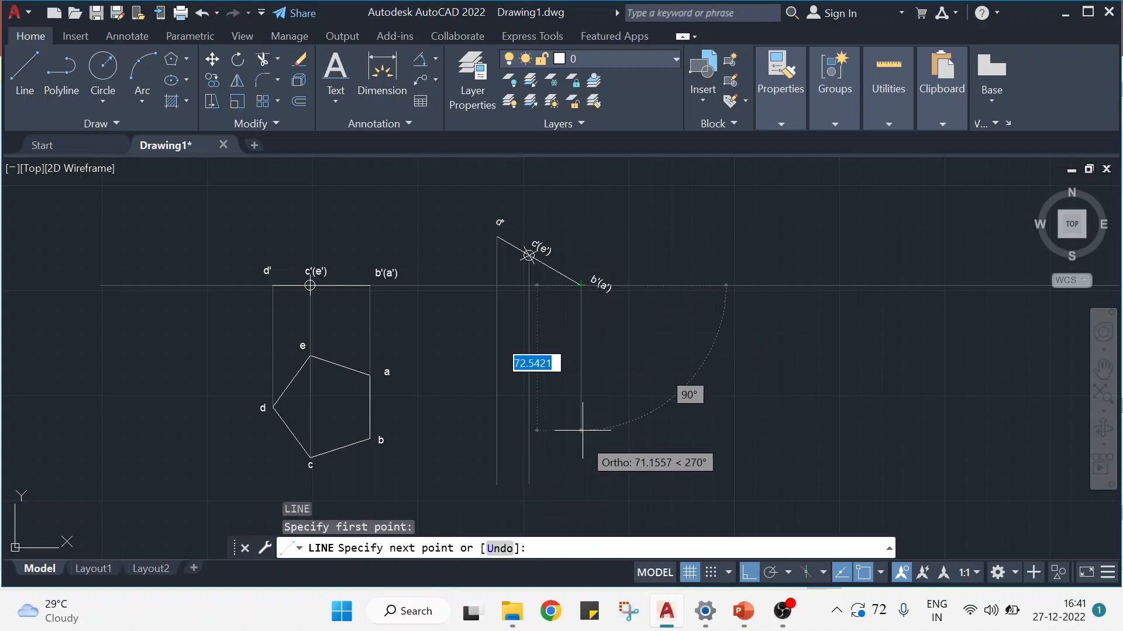
pyautogui.click(581, 484)
pyautogui.press('Return')
# Draw horizontal projectors from pentagon corners e and a across the three vertical projectors
pyautogui.press('Return')
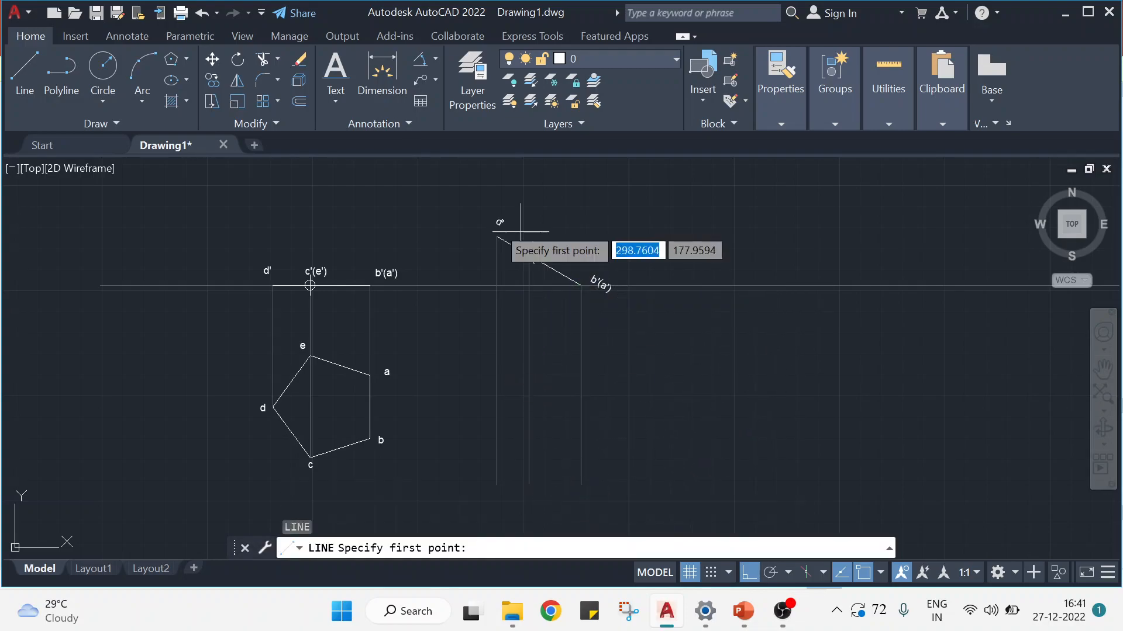
pyautogui.click(316, 355)
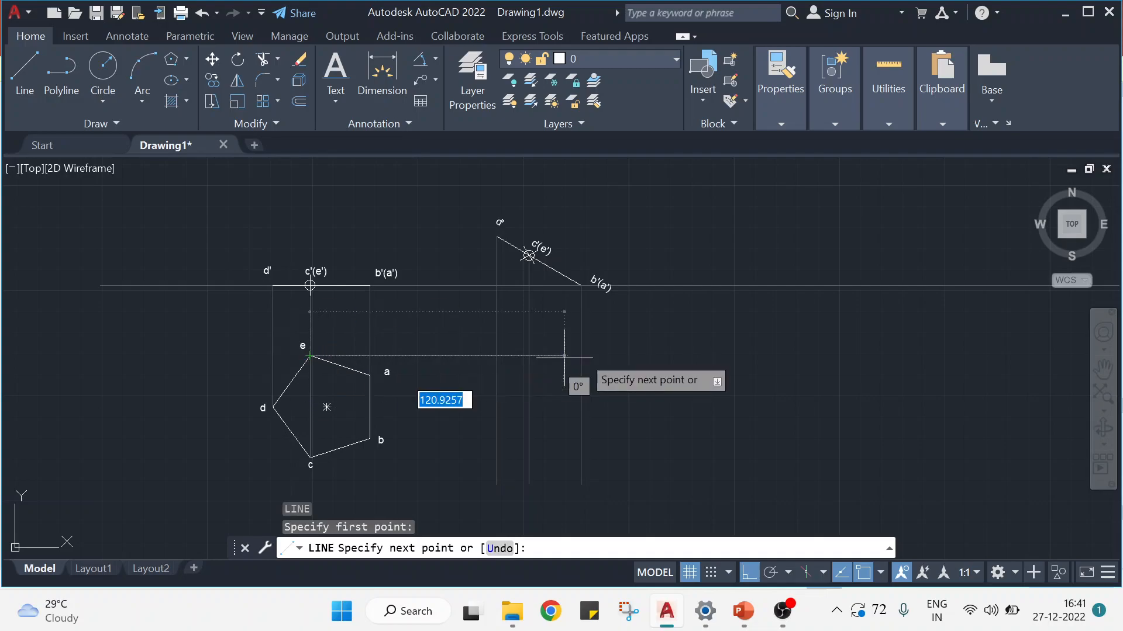
pyautogui.click(634, 355)
pyautogui.press('Return')
pyautogui.press('Return')
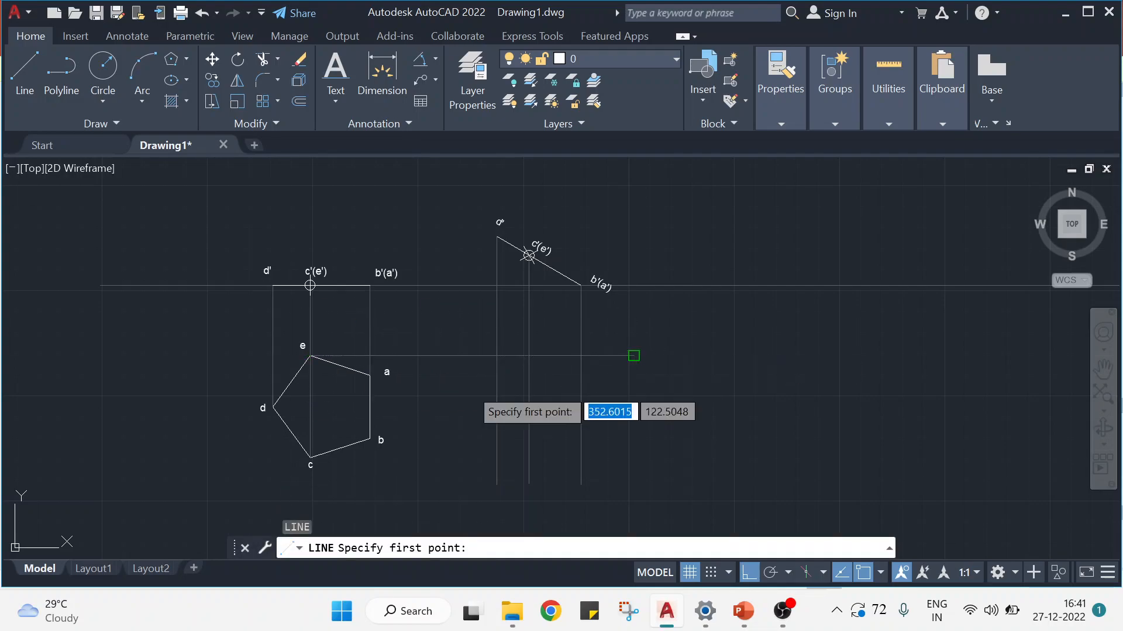
pyautogui.click(370, 375)
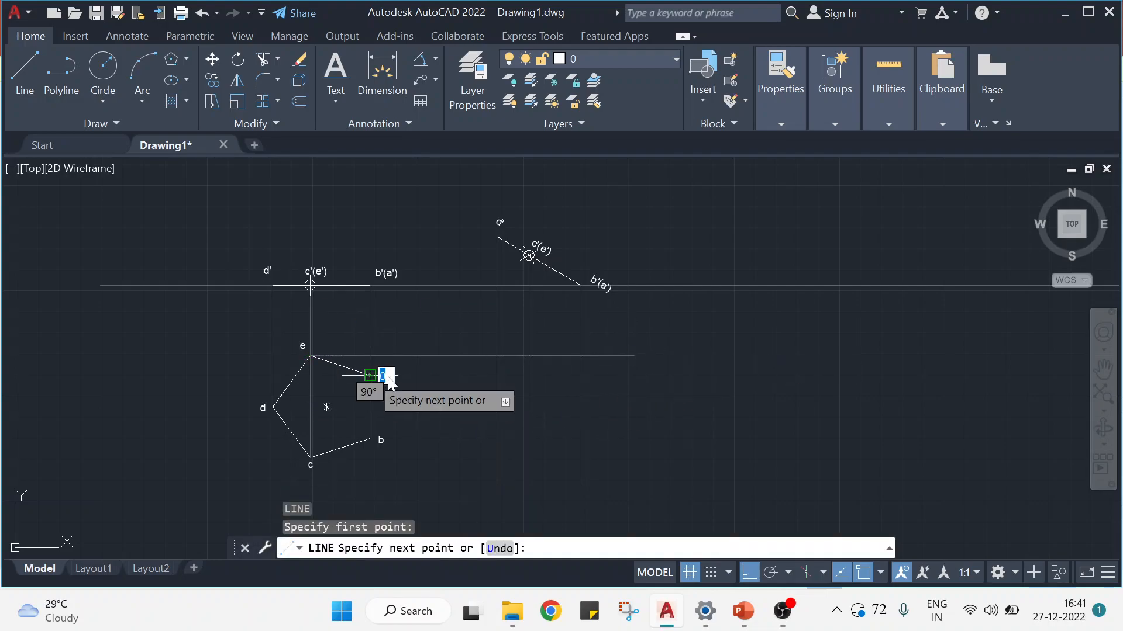
pyautogui.click(634, 374)
pyautogui.press('Return')
# Draw horizontal projectors from pentagon corners d and b across the three vertical projectors
pyautogui.press('Return')
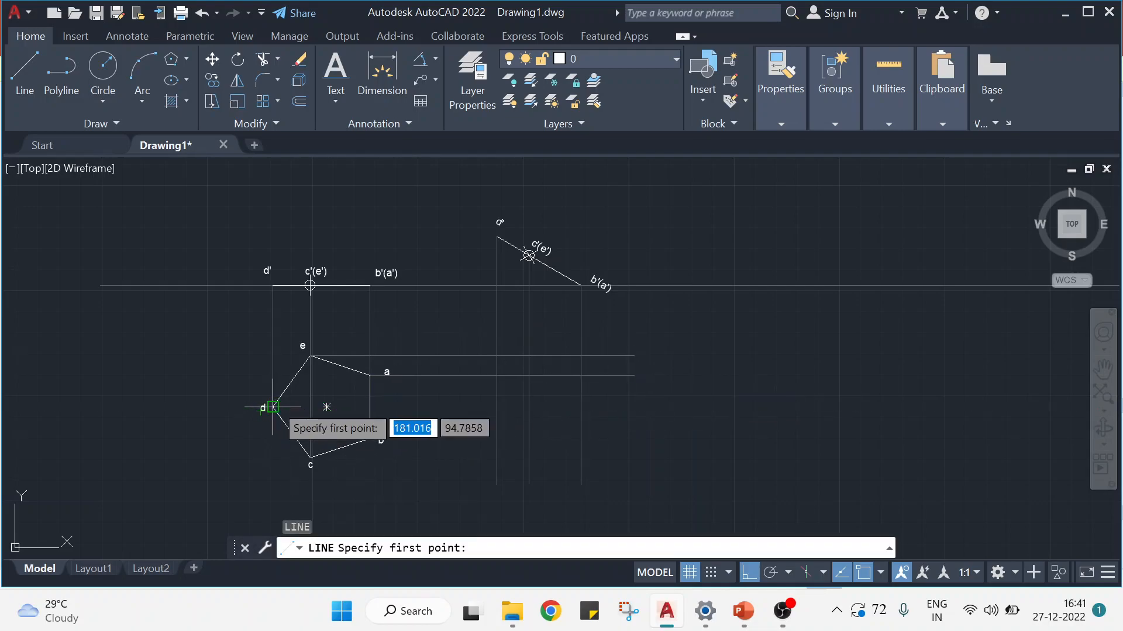
pyautogui.click(272, 407)
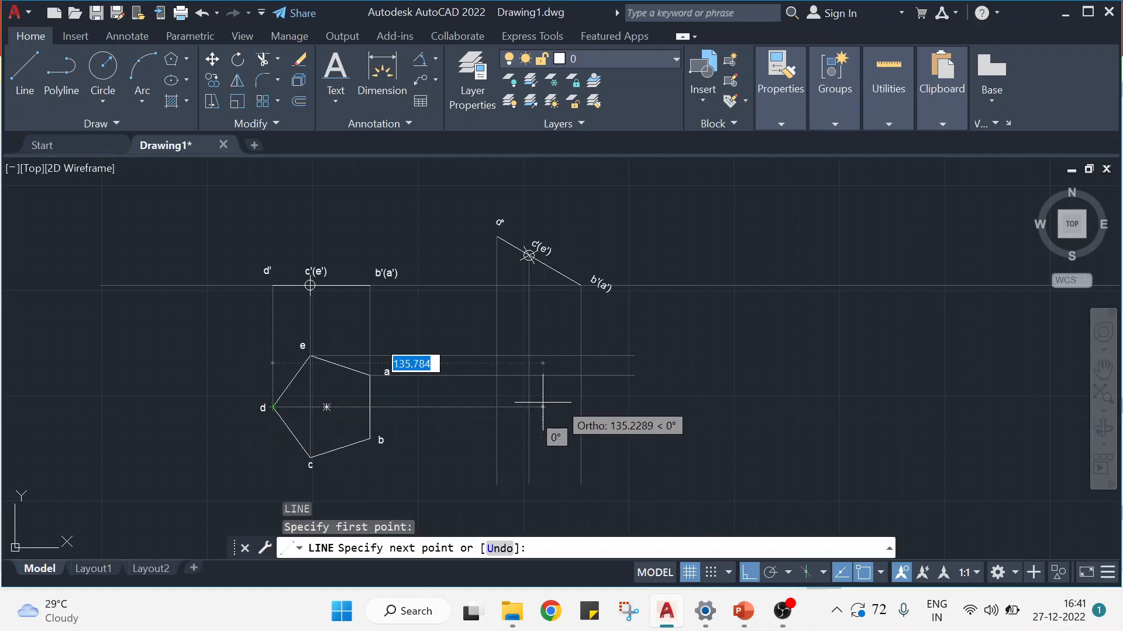
pyautogui.click(632, 400)
pyautogui.press('Return')
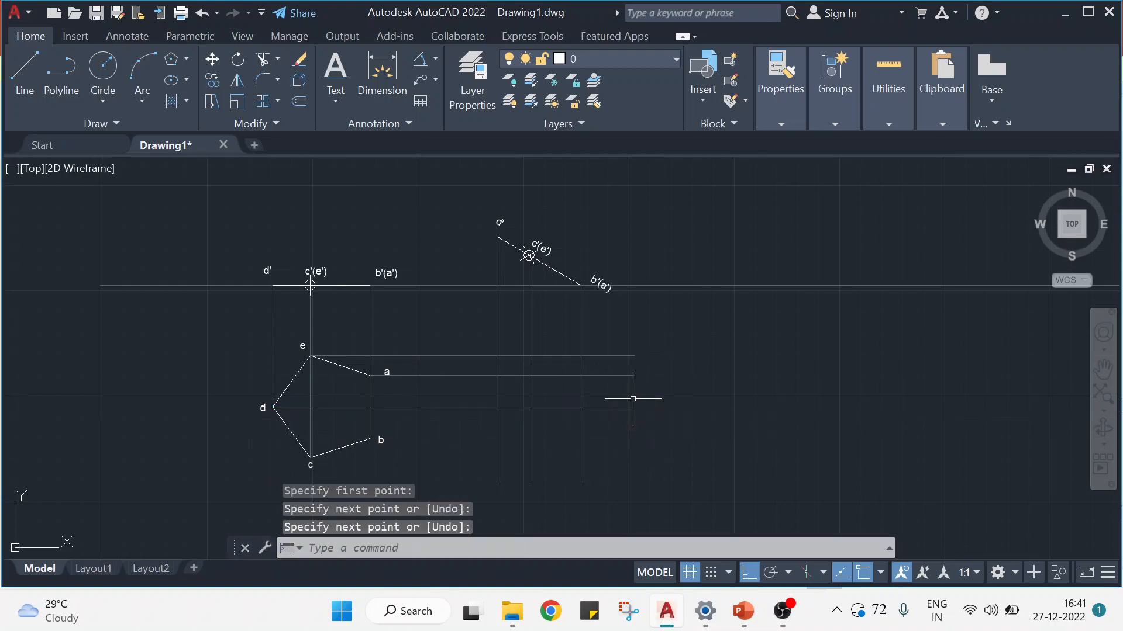
pyautogui.press('Return')
pyautogui.click(369, 439)
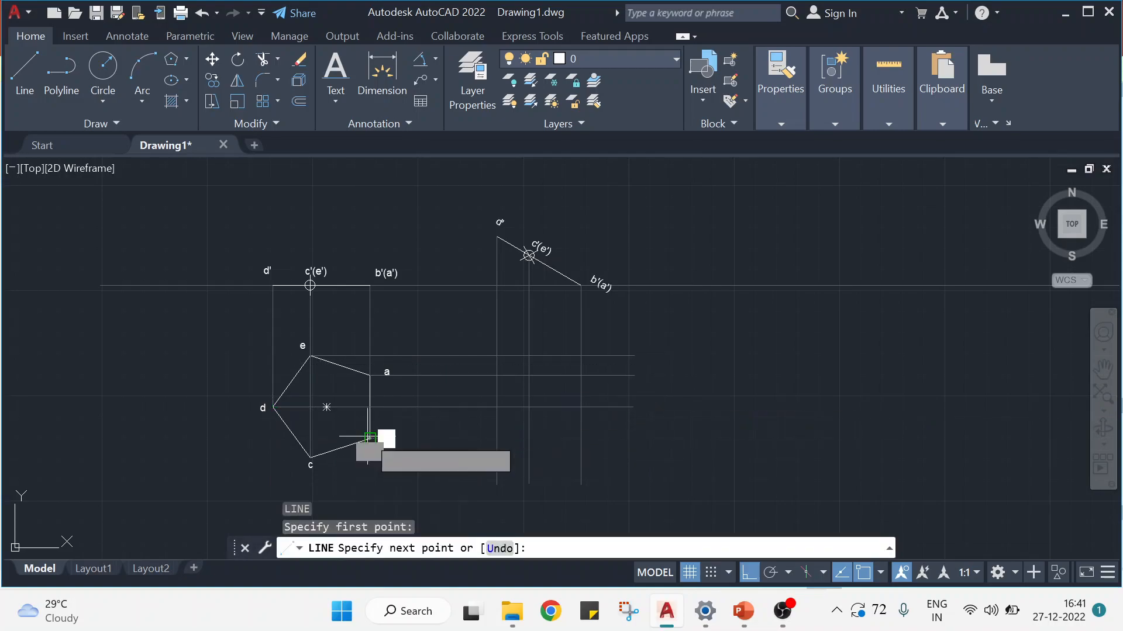
pyautogui.click(625, 423)
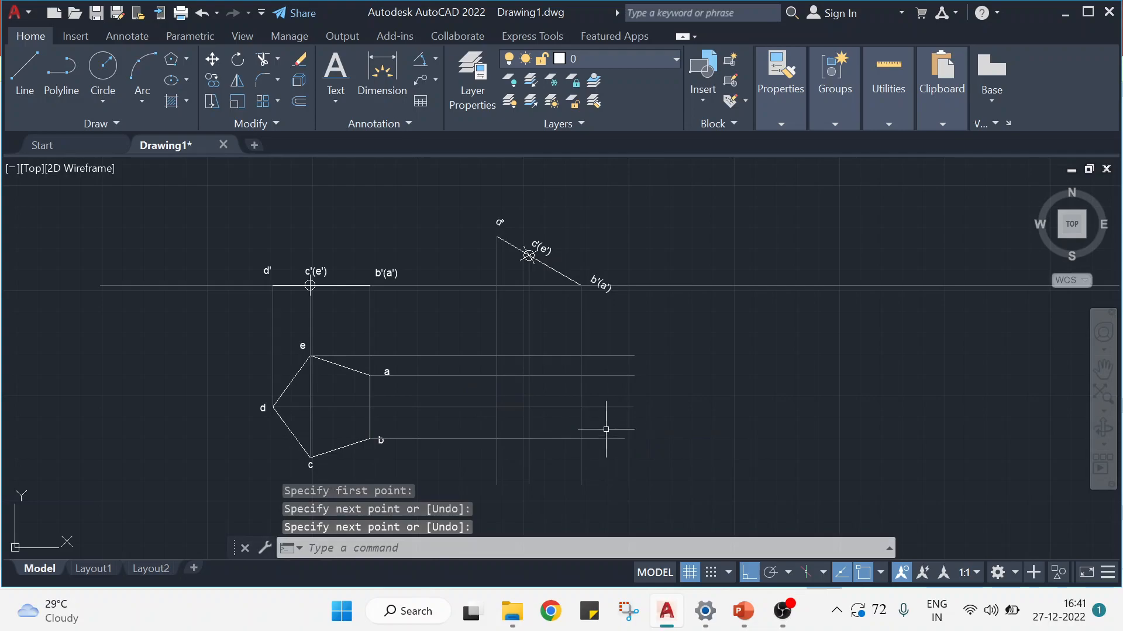
pyautogui.press('Return')
# Draw a horizontal projector from pentagon corner c across the three vertical projectors and finish the Line command
pyautogui.press('Return')
pyautogui.click(309, 458)
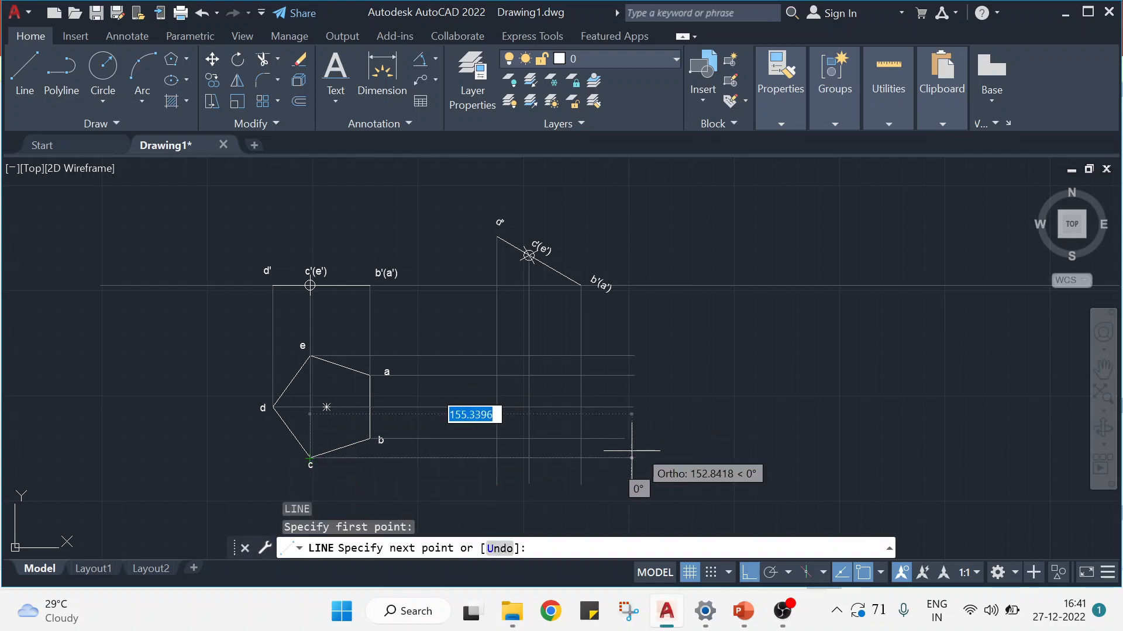
pyautogui.click(629, 462)
pyautogui.press('Return')
pyautogui.press('Return')
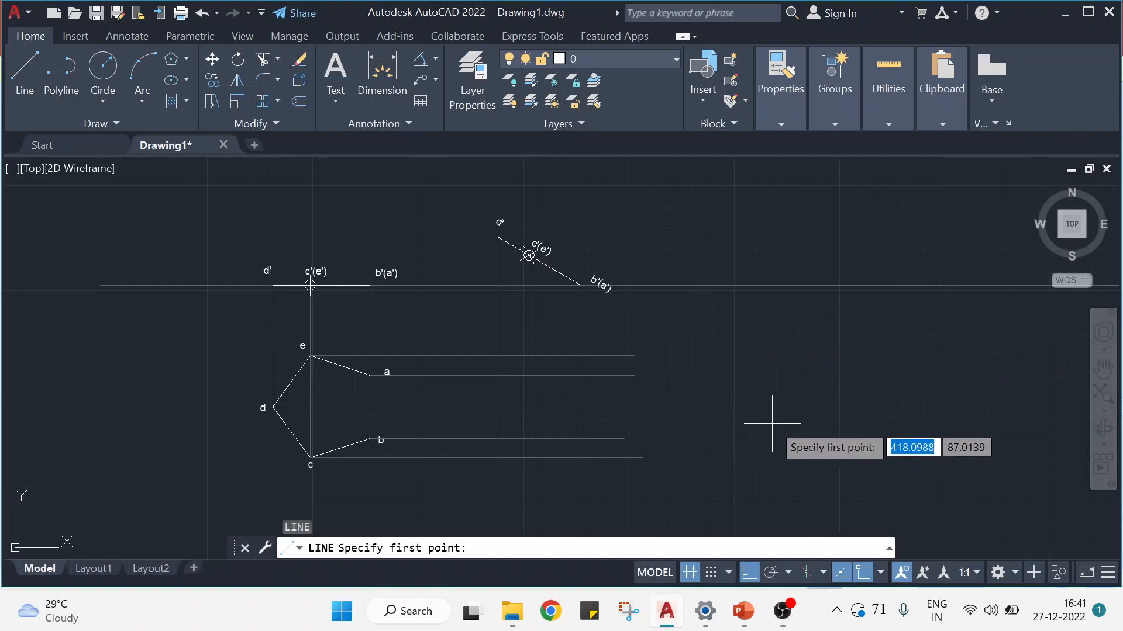
pyautogui.press('Escape')
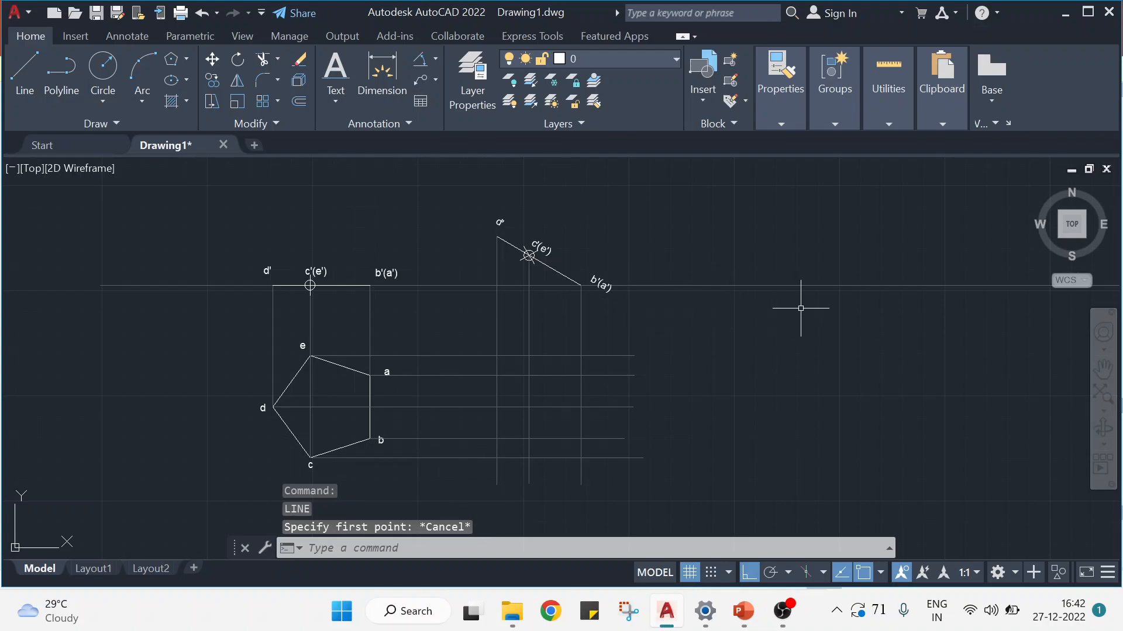
# Place points where the horizontal projectors of a, b, c, d and e meet their matching vertical projectors
pyautogui.click(99, 128)
pyautogui.click(103, 145)
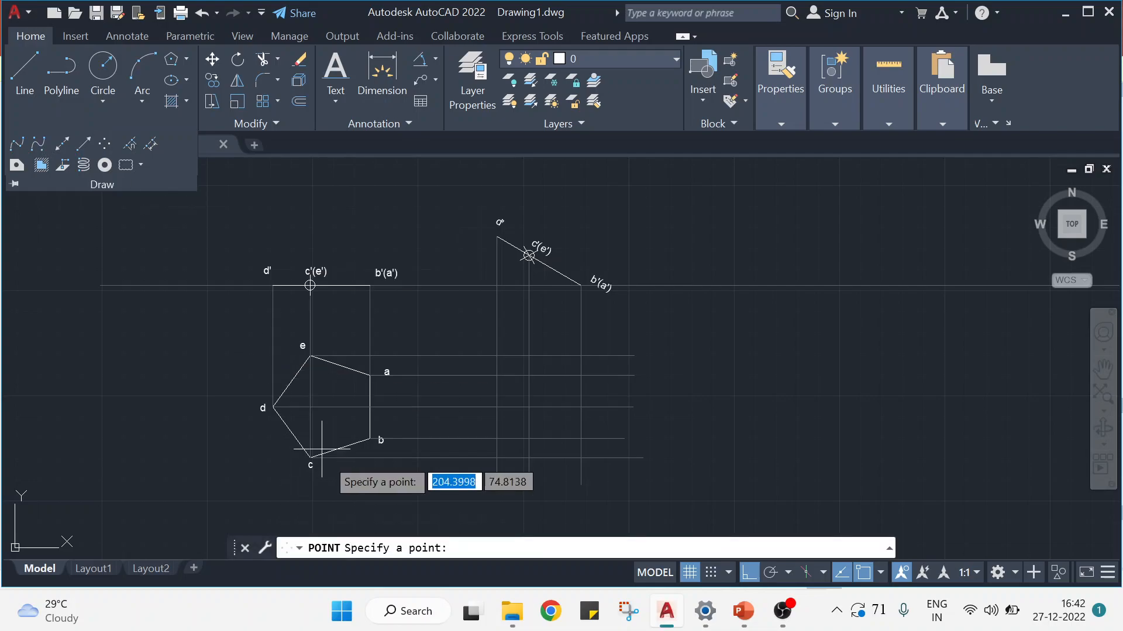
pyautogui.click(326, 407)
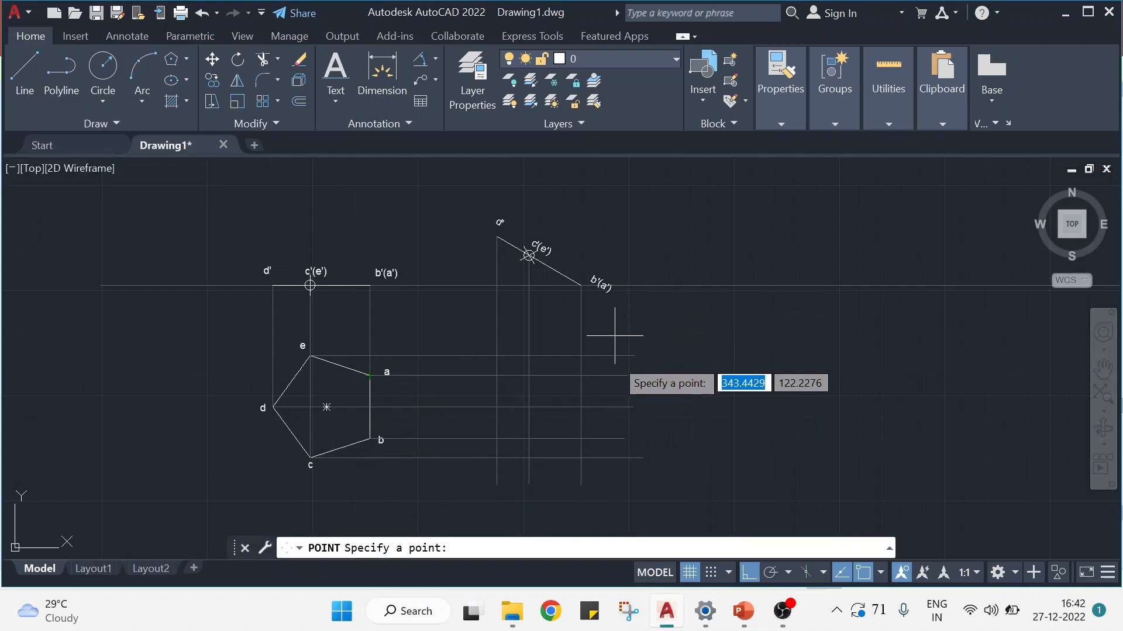
pyautogui.click(581, 376)
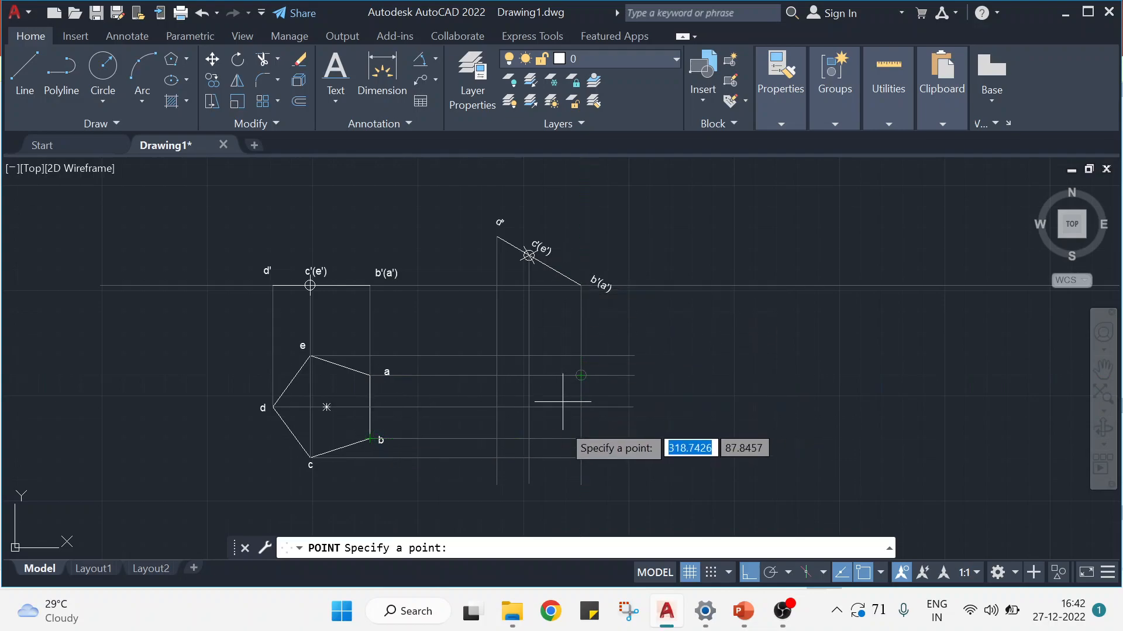
pyautogui.click(580, 438)
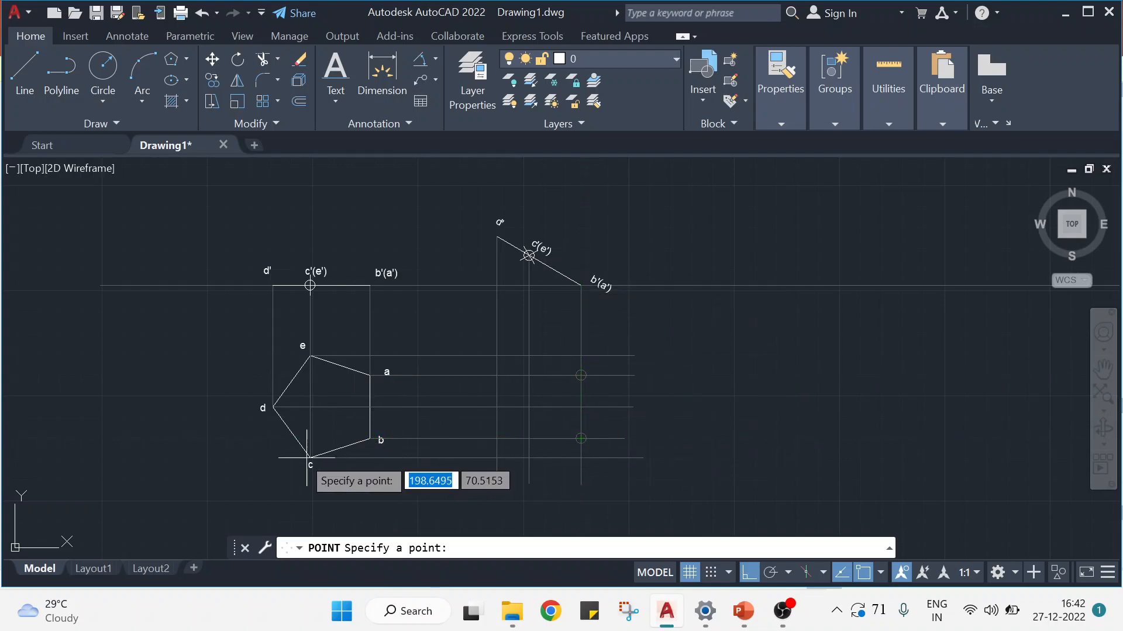
pyautogui.click(528, 458)
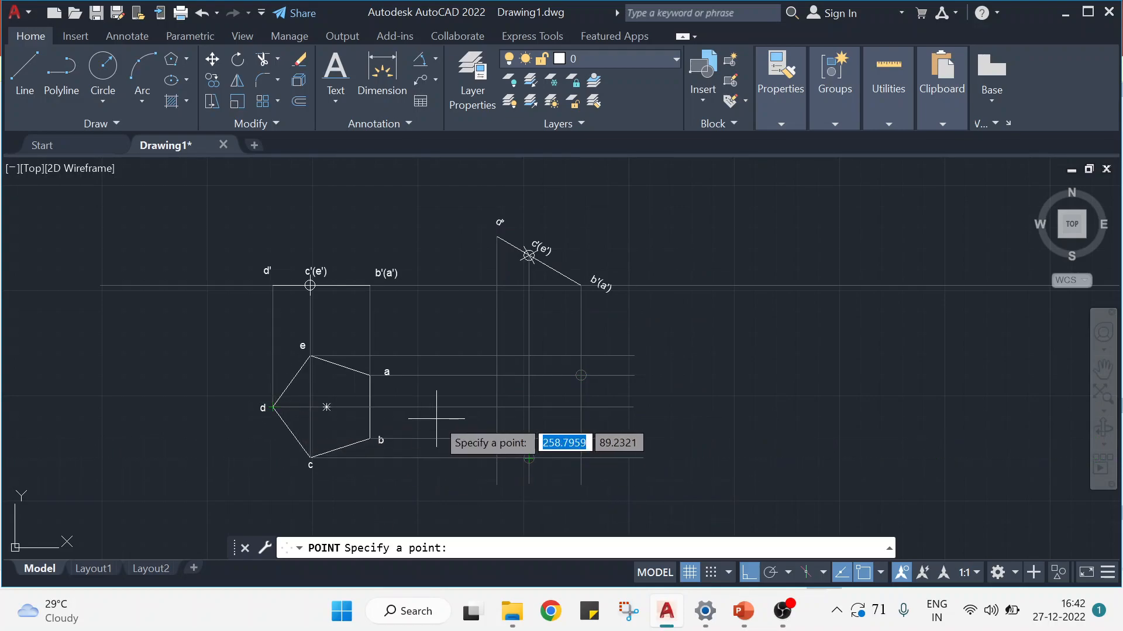
pyautogui.click(496, 407)
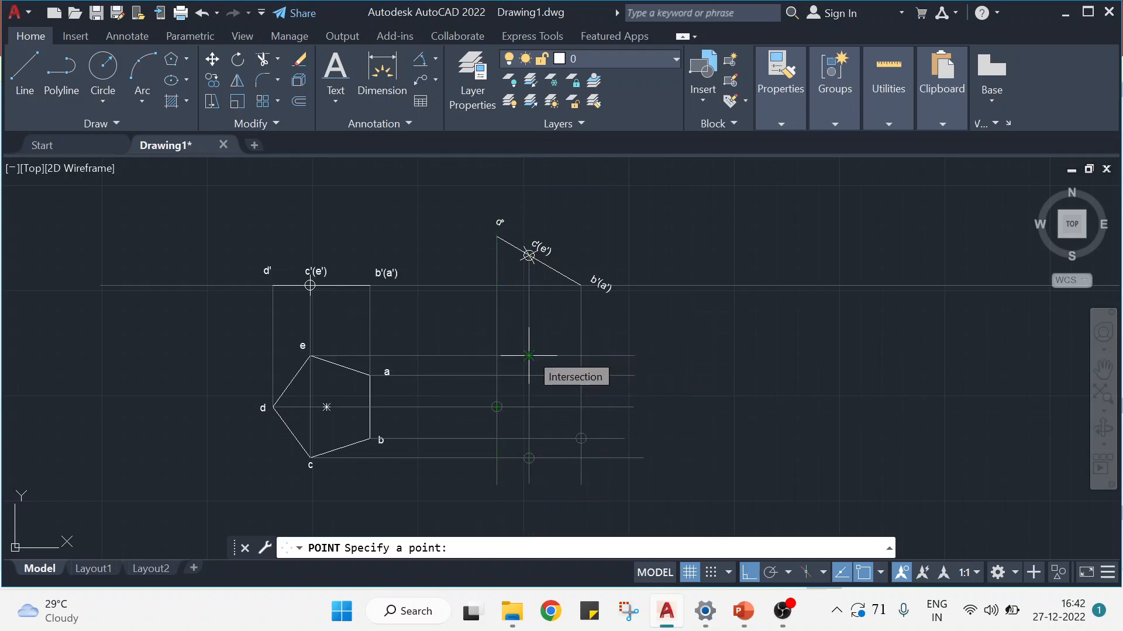
pyautogui.click(528, 356)
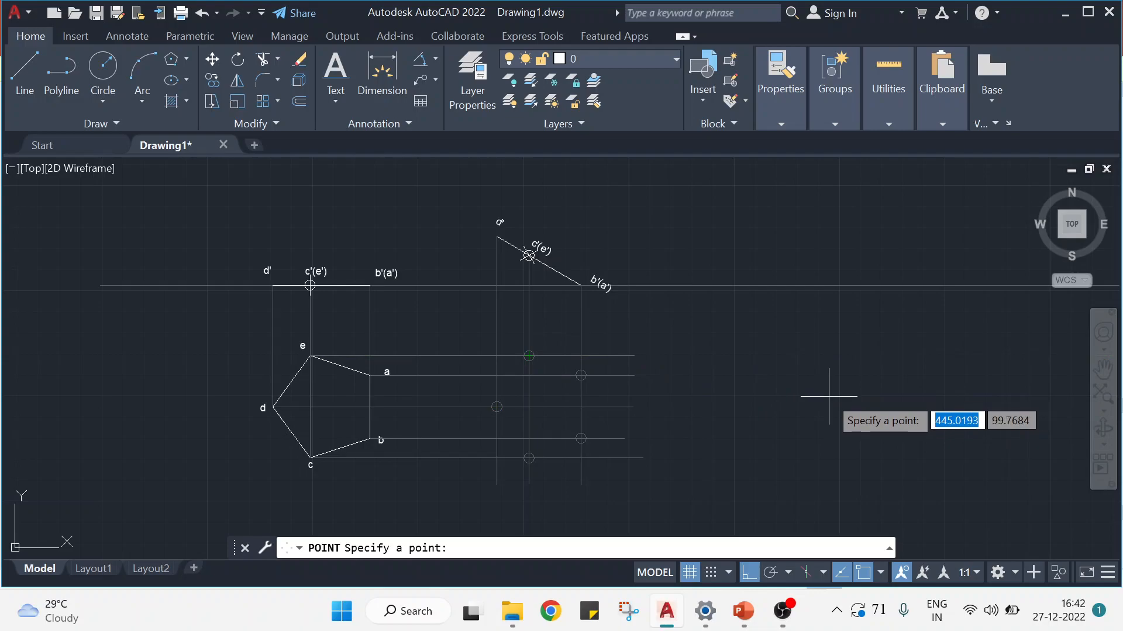
pyautogui.press('Escape')
pyautogui.press('Escape')
pyautogui.press('Escape')
pyautogui.press('Escape')
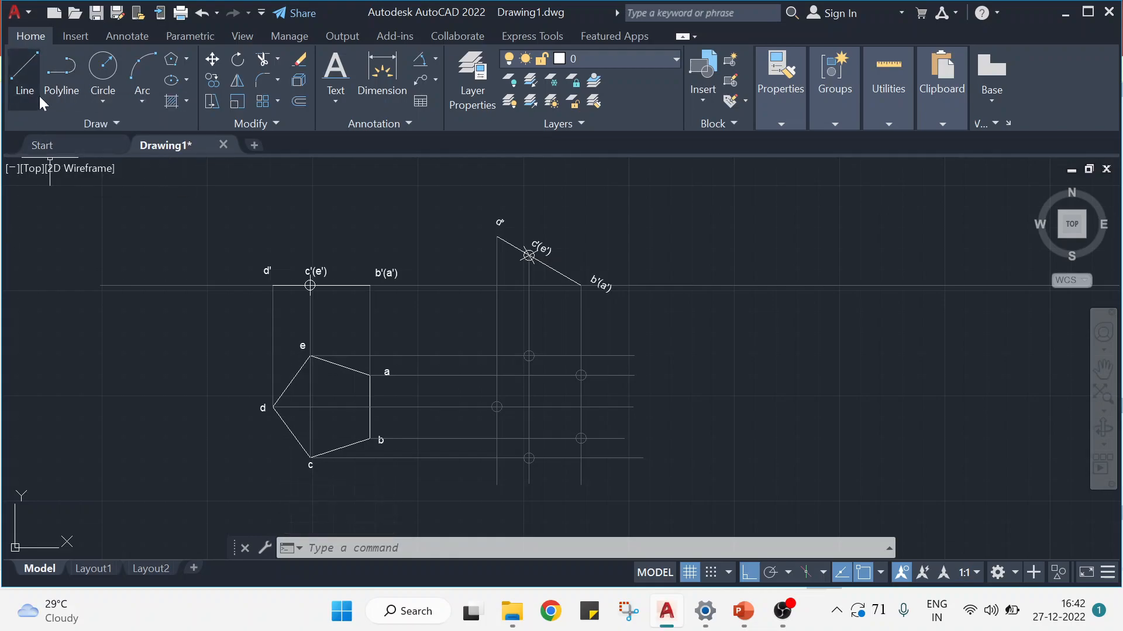
# Draw an open U shape of three separate line segments, about 41 mm high, in the empty area beside the projections
pyautogui.click(29, 75)
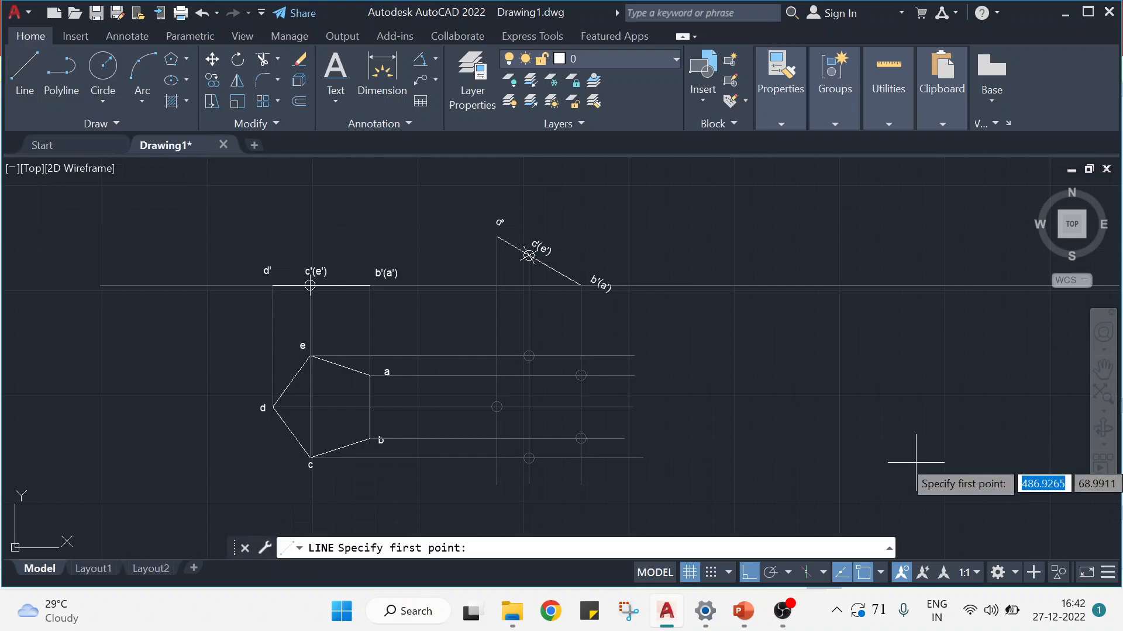
pyautogui.click(797, 362)
pyautogui.click(797, 444)
pyautogui.click(887, 444)
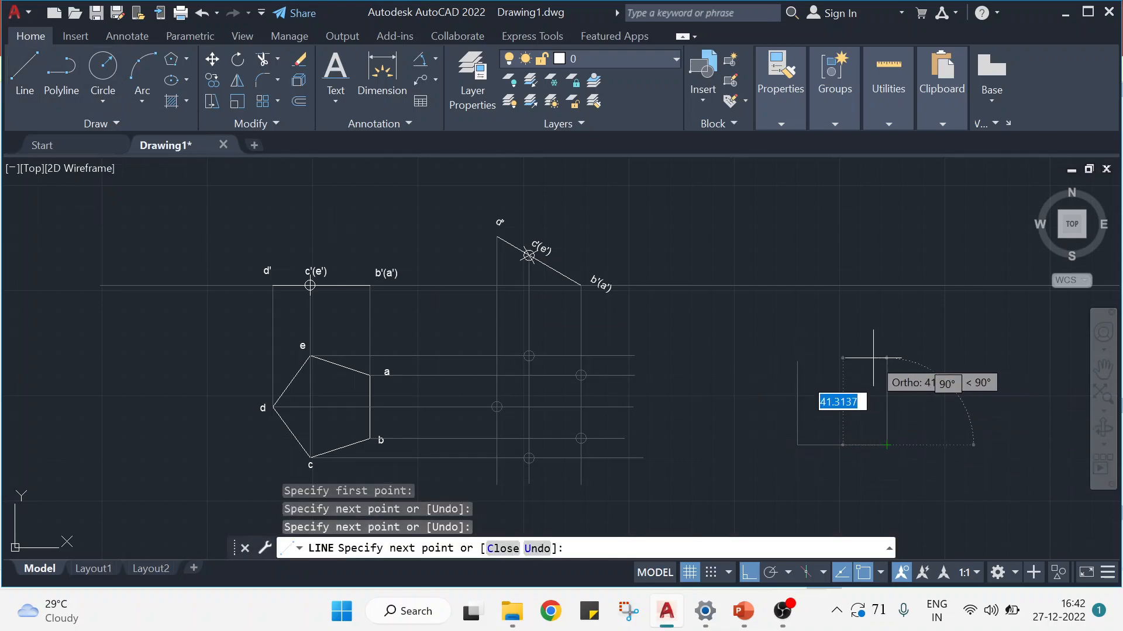
pyautogui.click(873, 358)
pyautogui.press('Escape')
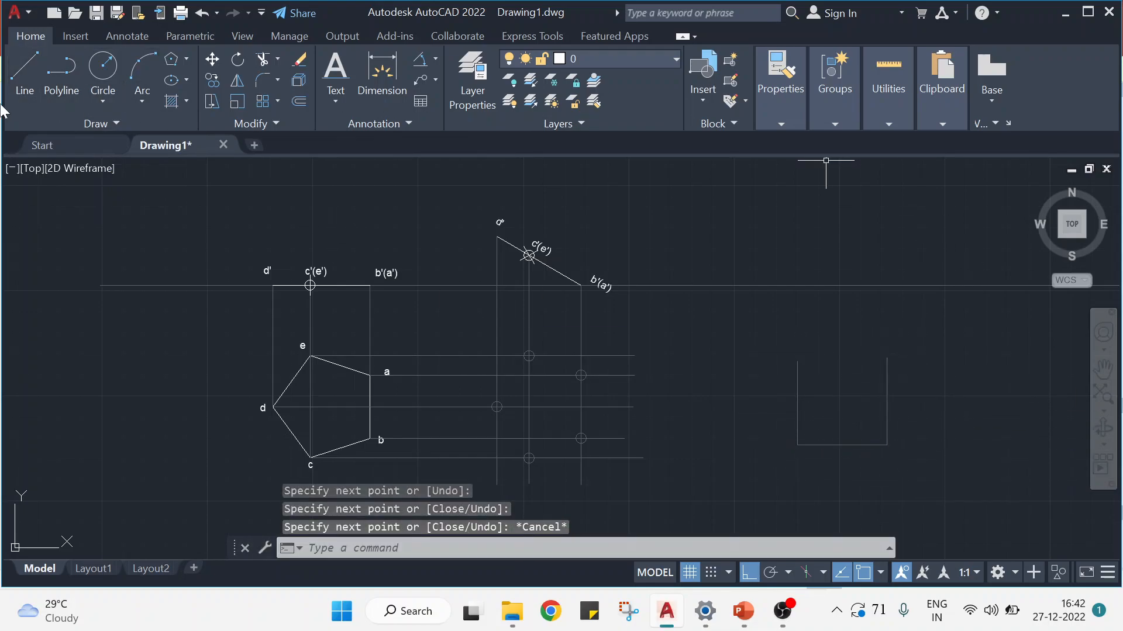
# Draw an open U shape as one continuous polyline beside the U made of three separate lines
pyautogui.click(61, 69)
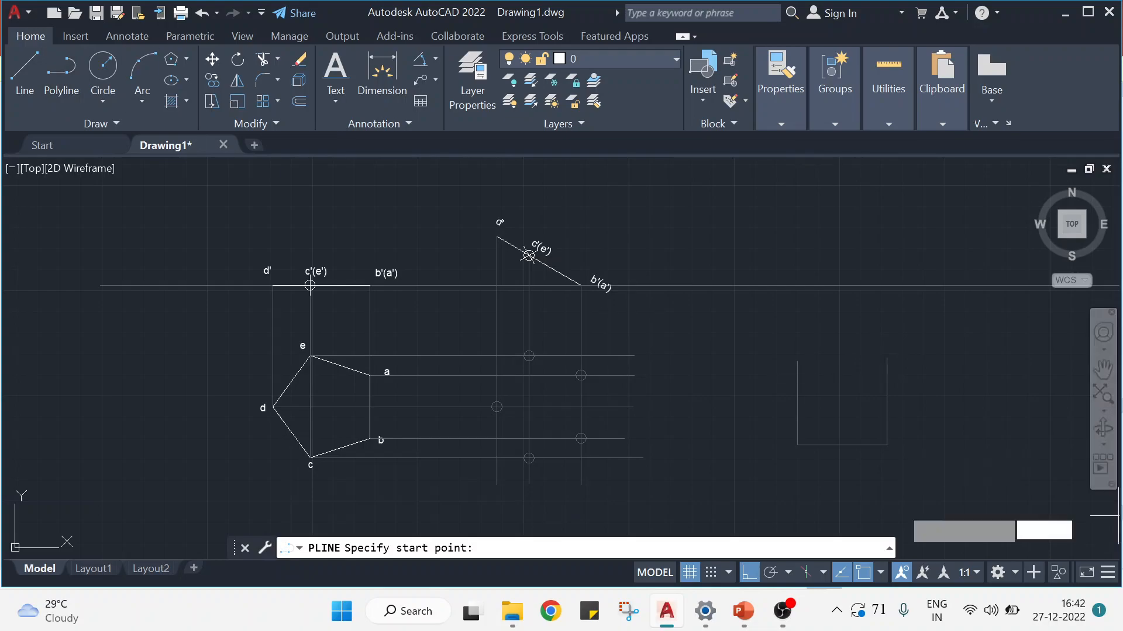
pyautogui.click(933, 361)
pyautogui.click(953, 440)
pyautogui.click(1024, 440)
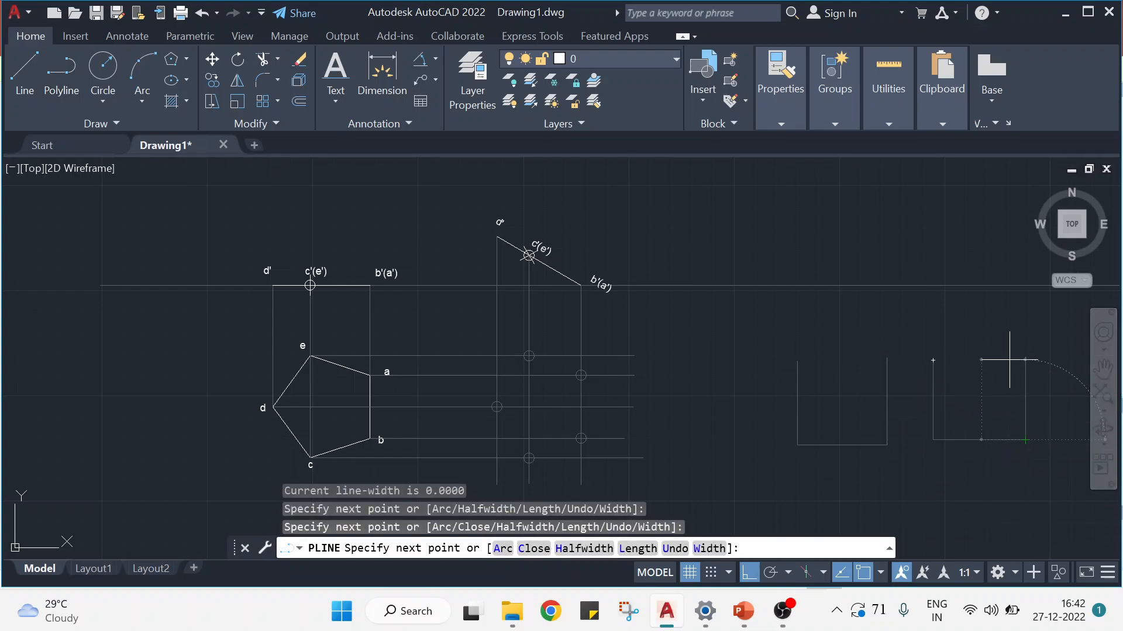
pyautogui.click(1008, 360)
pyautogui.press('Escape')
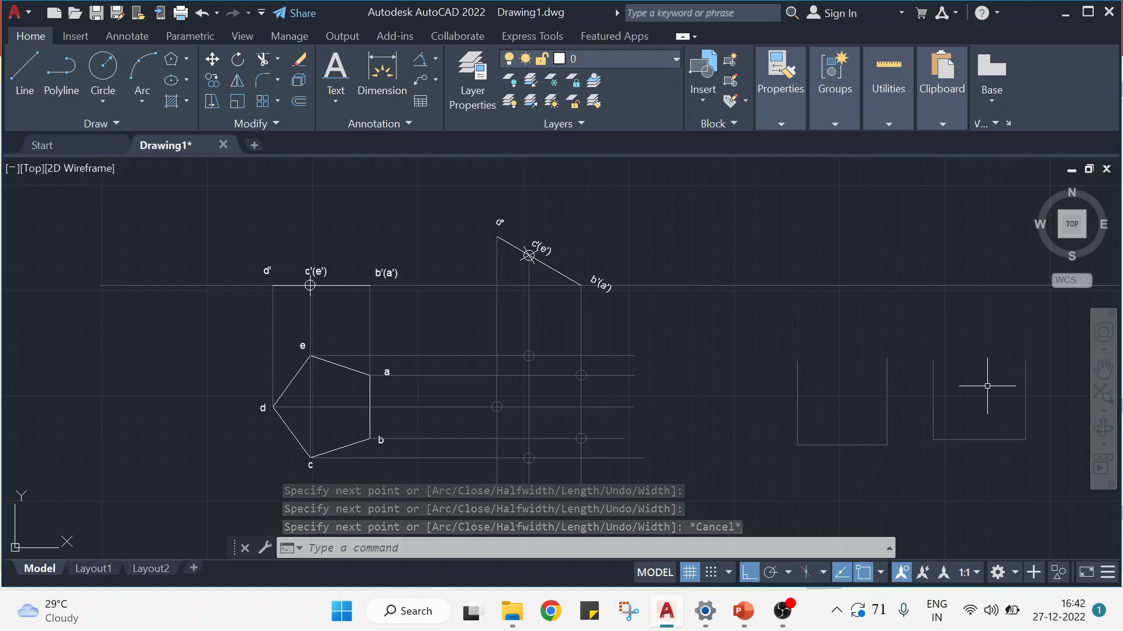
# Delete both demonstration U shapes, the three separate line segments and the polyline
pyautogui.click(887, 395)
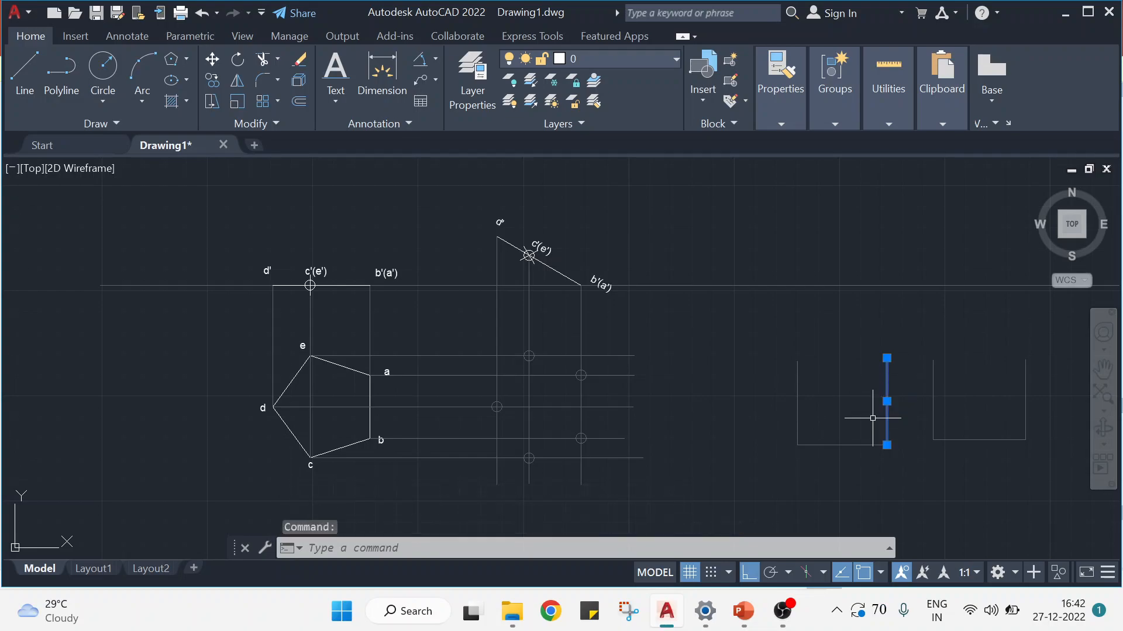
pyautogui.click(843, 449)
pyautogui.press('Escape')
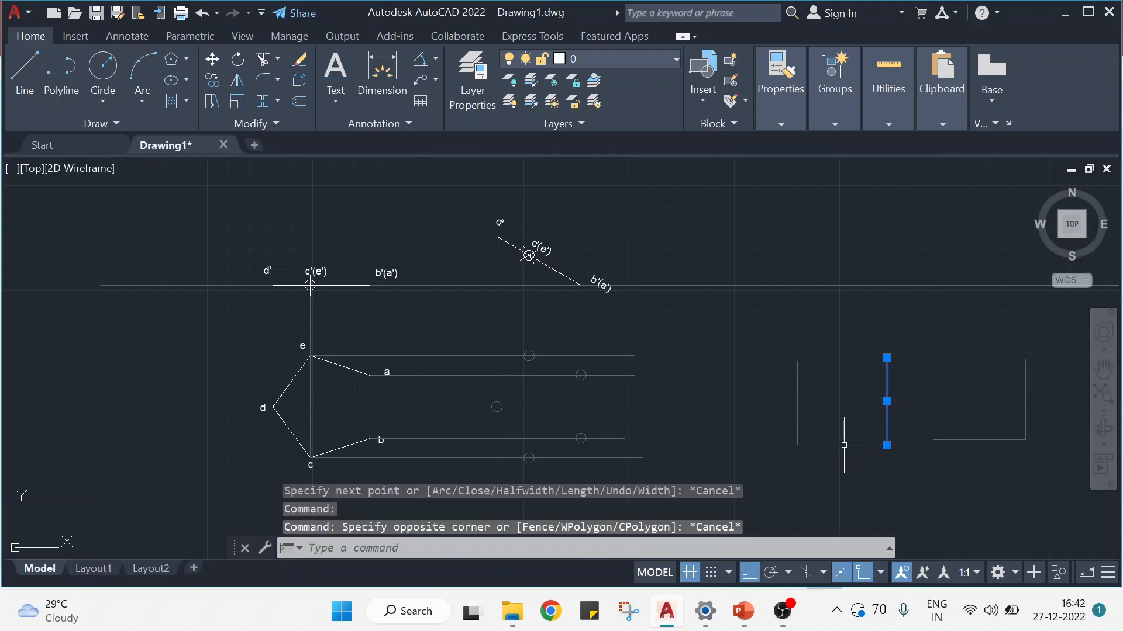
pyautogui.click(843, 445)
pyautogui.click(797, 403)
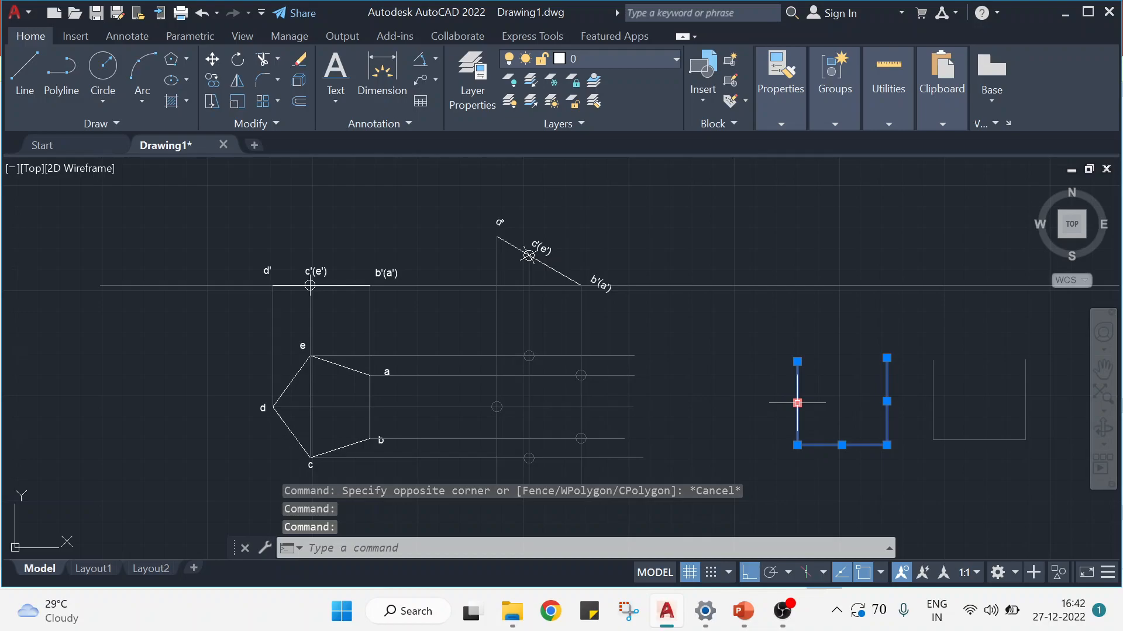
pyautogui.click(934, 373)
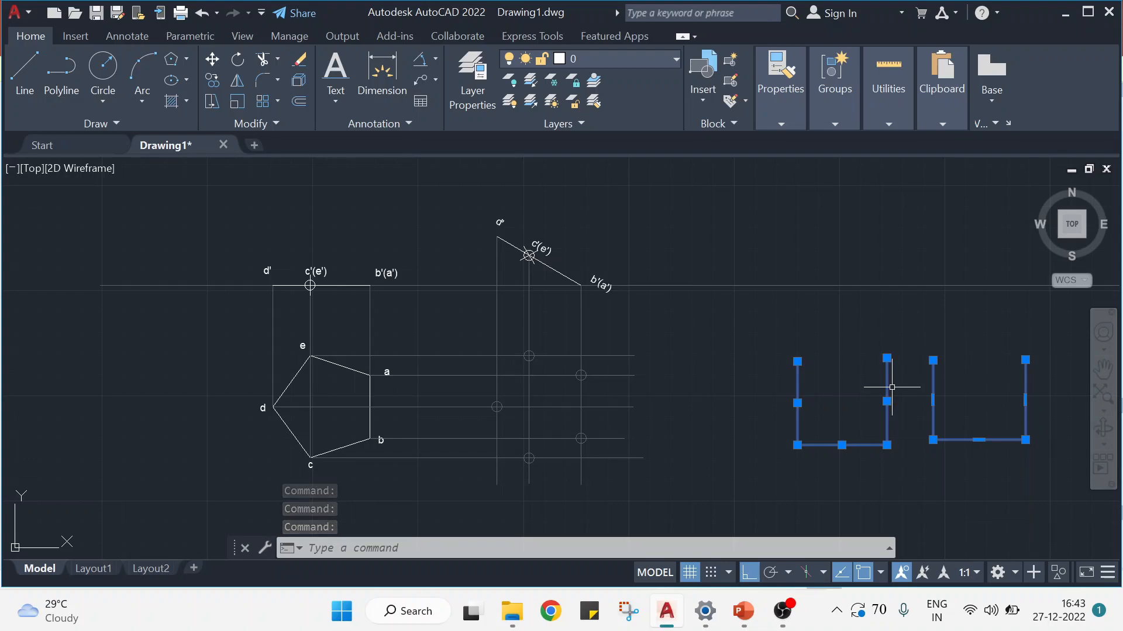
pyautogui.press('Delete')
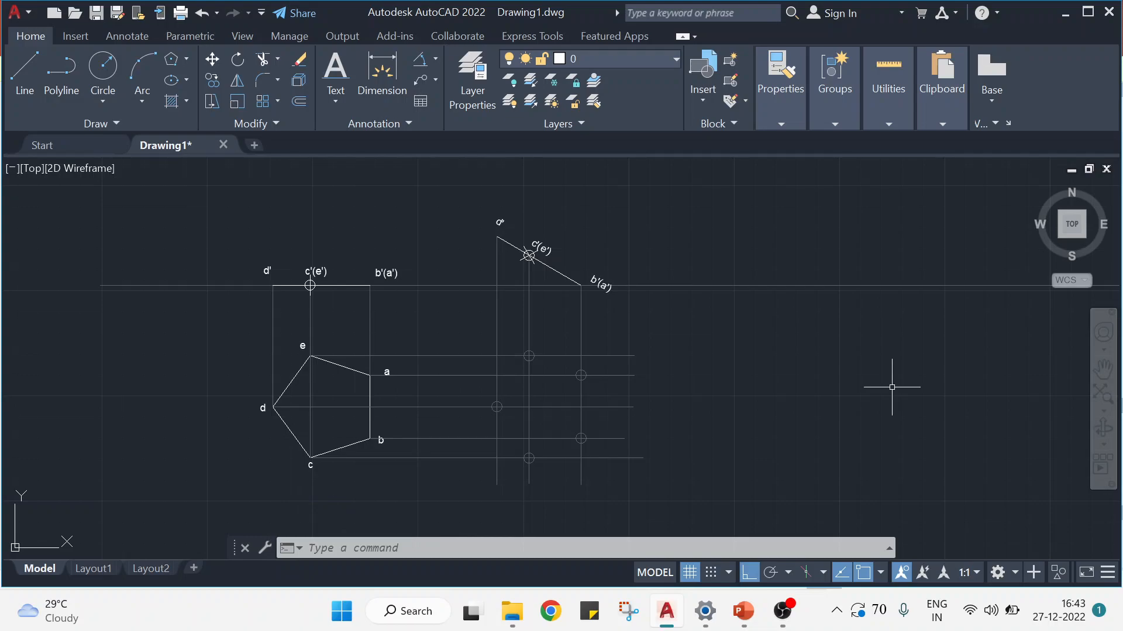
pyautogui.click(74, 70)
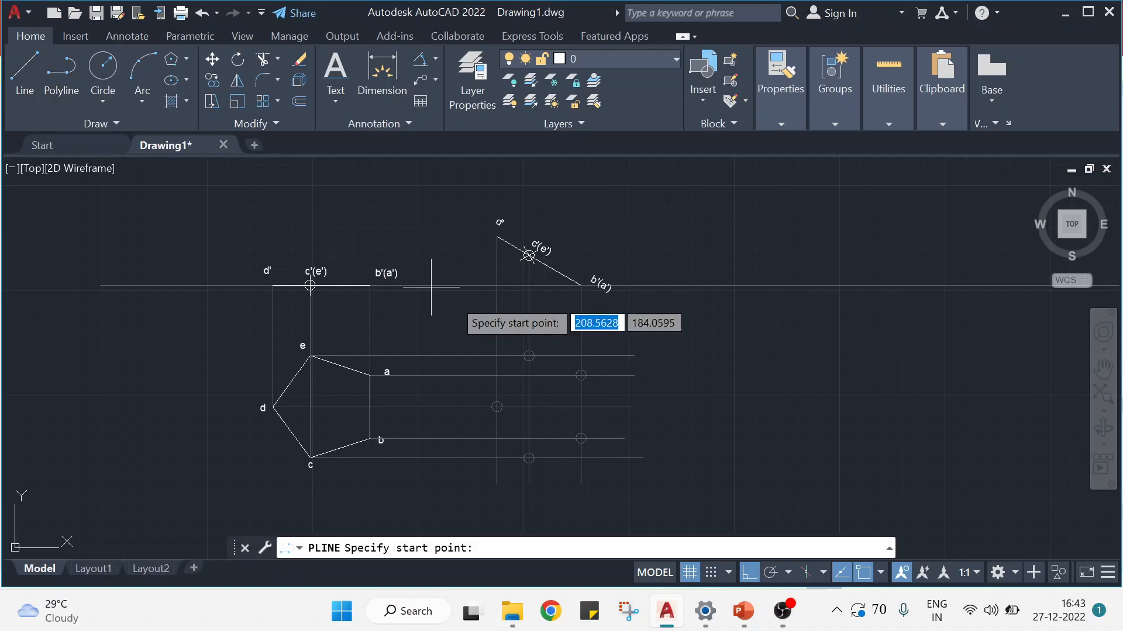
pyautogui.click(581, 375)
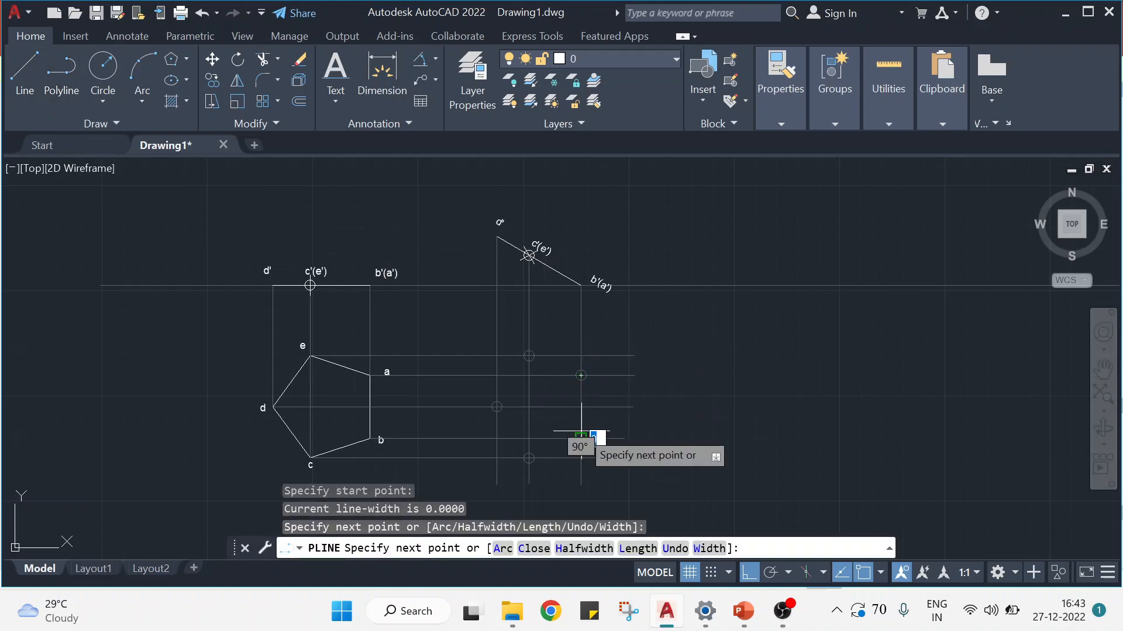
pyautogui.press('Escape')
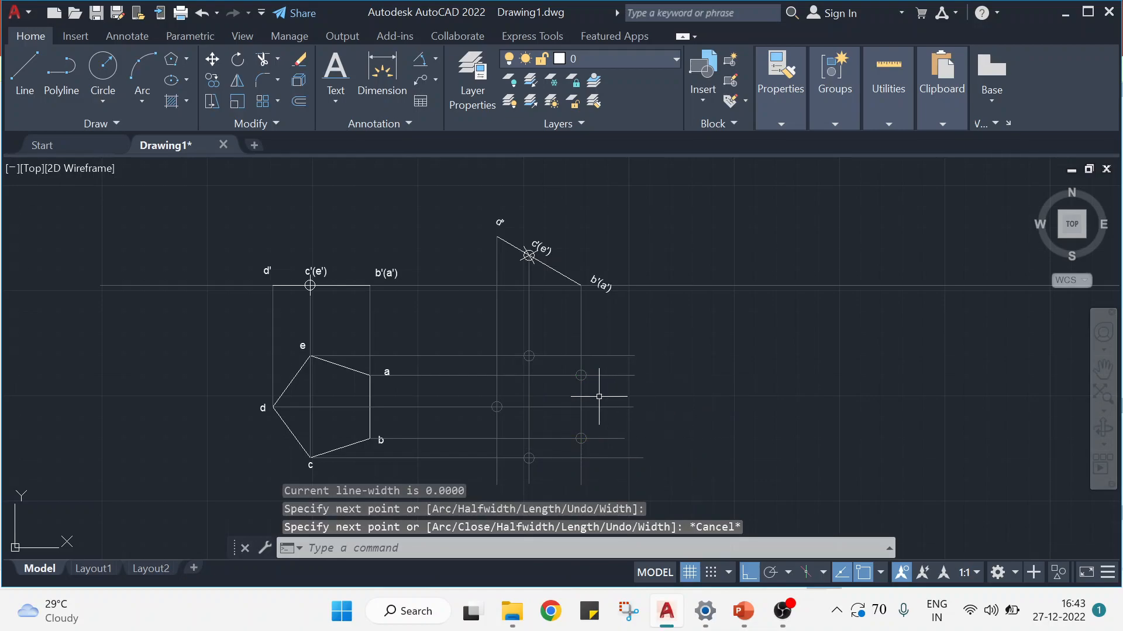
pyautogui.hotkey('ctrl', 'z')
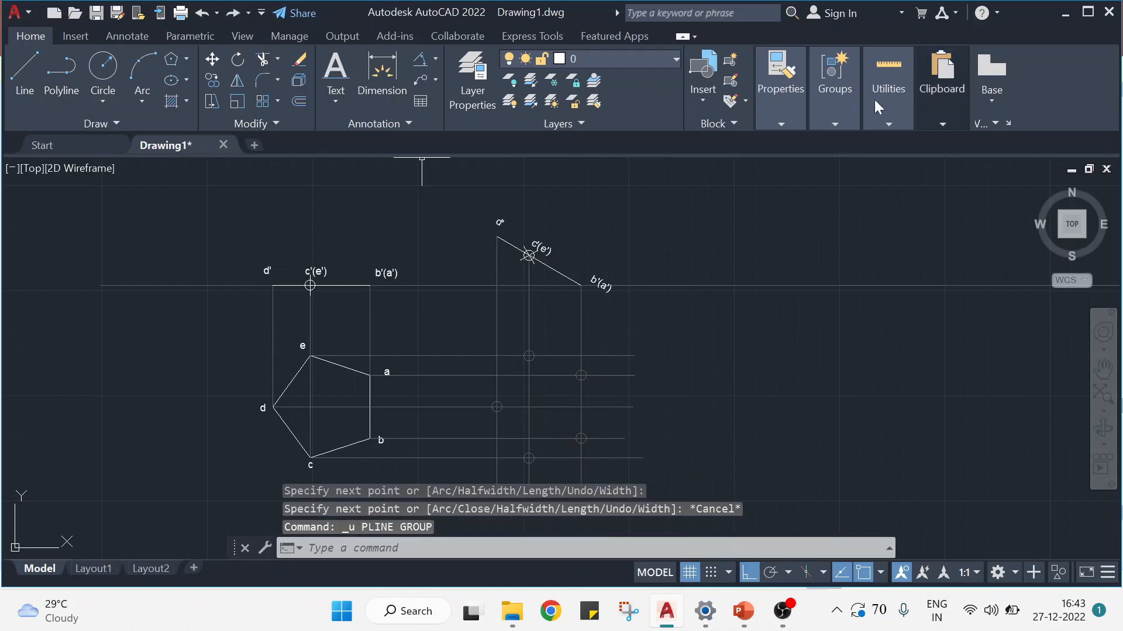
pyautogui.moveTo(782, 119)
pyautogui.click(849, 143)
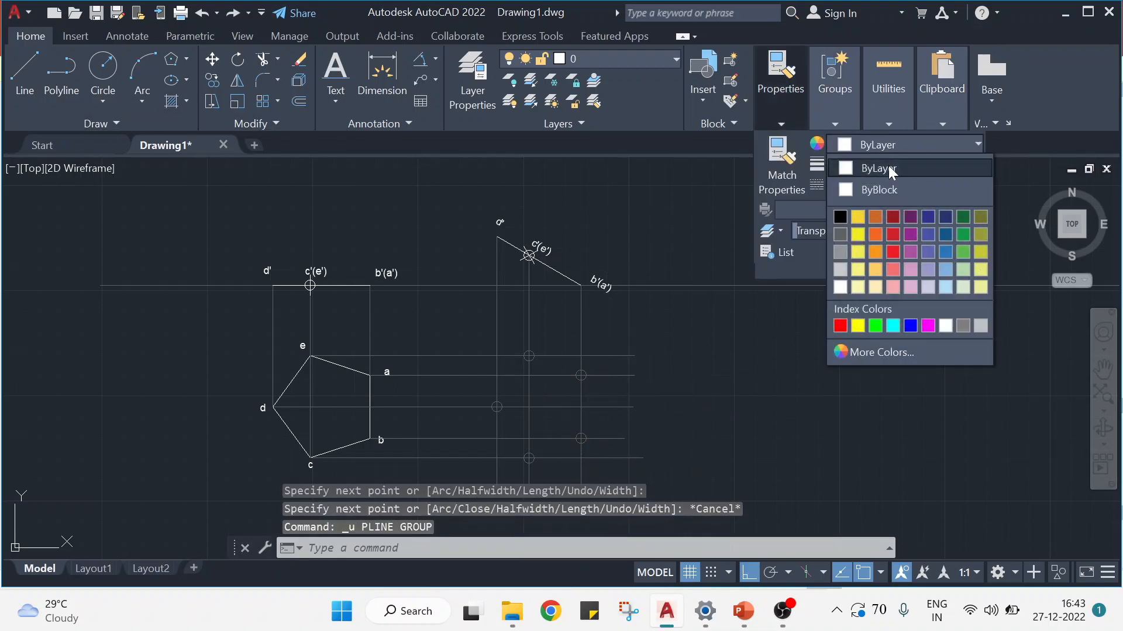
# Draw a closed polyline through the projected points a, b, c, d and e, forming the second top view
pyautogui.click(60, 73)
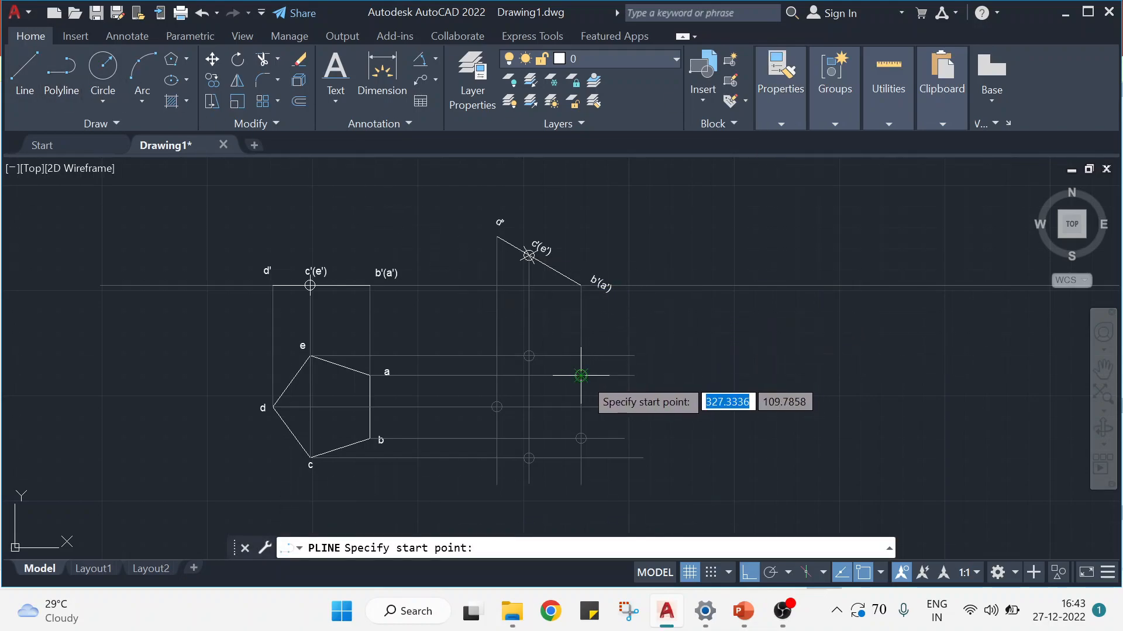
pyautogui.click(581, 438)
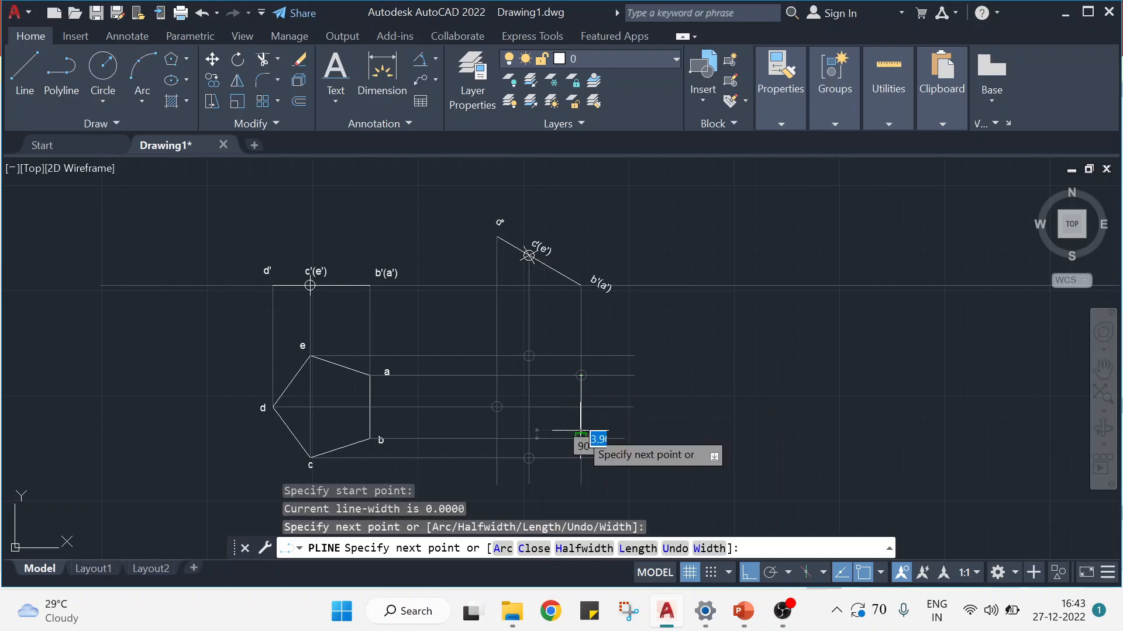
pyautogui.click(529, 457)
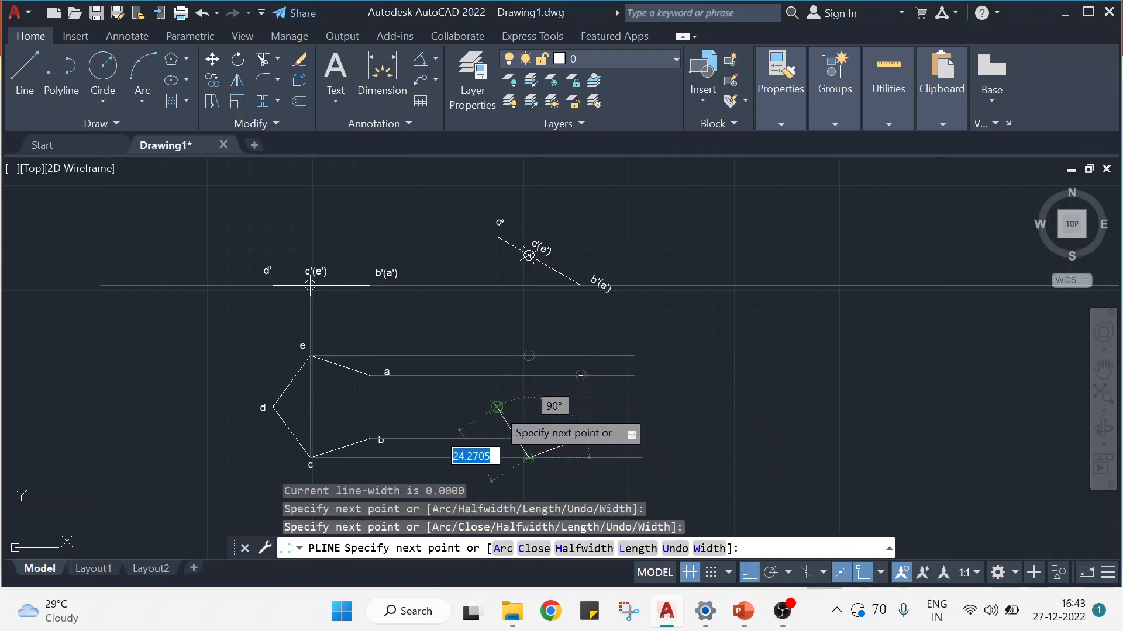
pyautogui.click(497, 407)
pyautogui.click(528, 355)
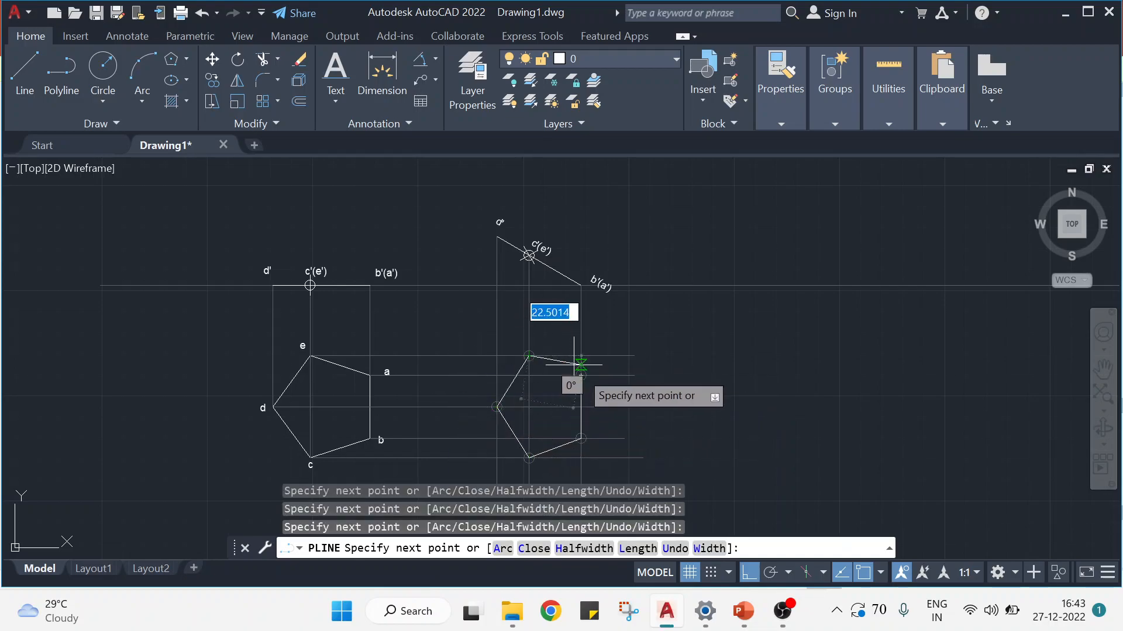
pyautogui.click(580, 376)
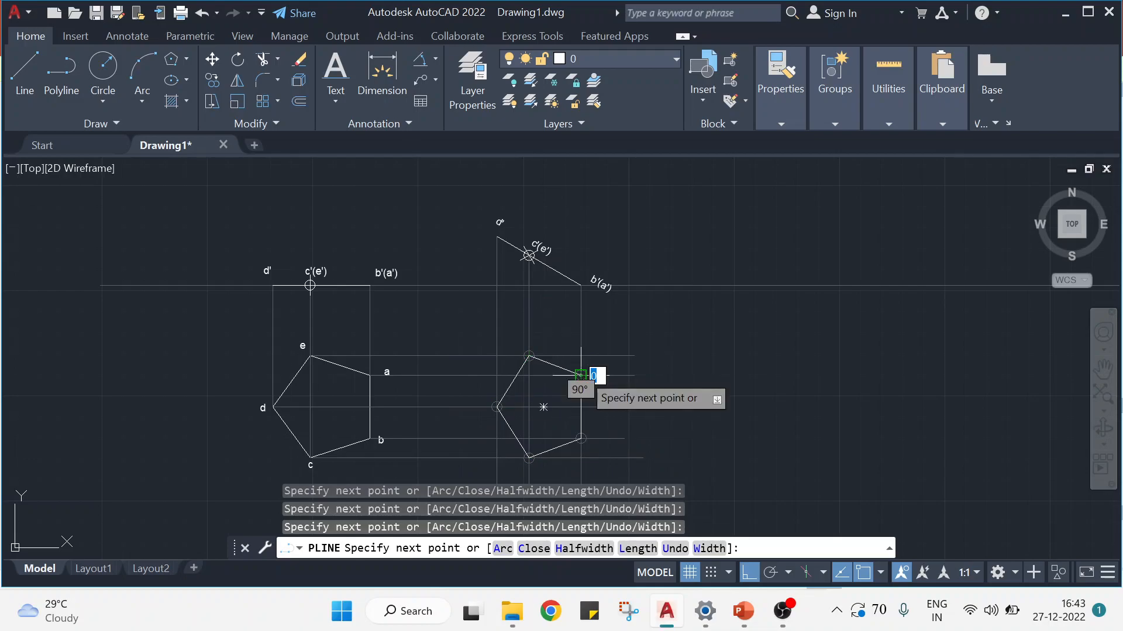
pyautogui.click(580, 438)
pyautogui.press('Escape')
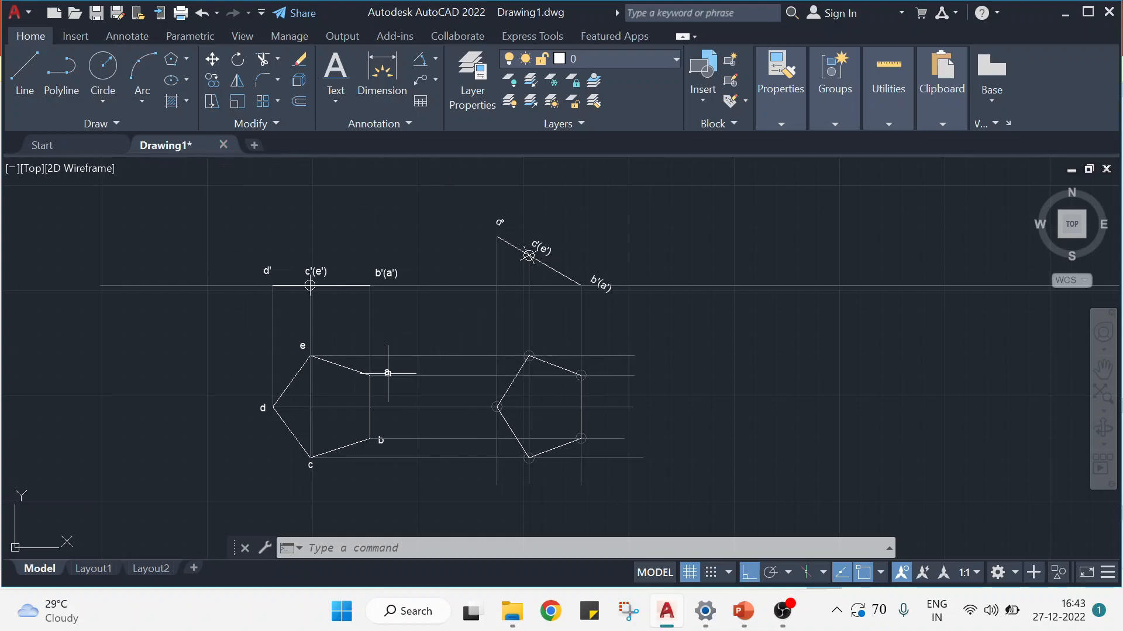
# Copy the labels a and b from the first pentagon and paste them beside the matching corners of the second pentagon
pyautogui.scroll(2, 389, 369)
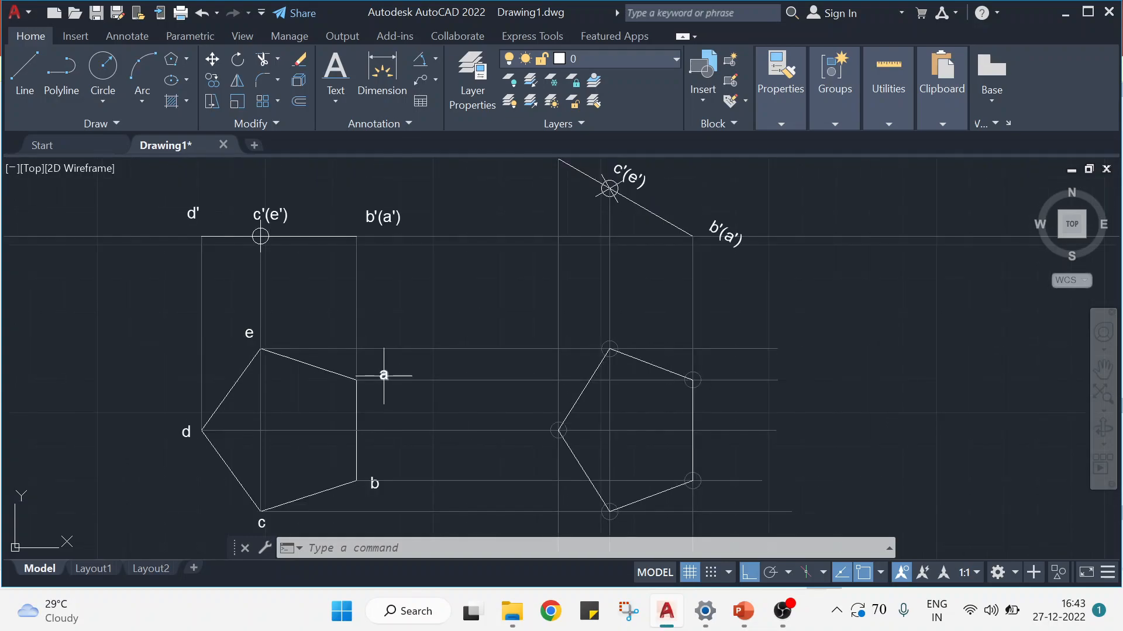
pyautogui.click(384, 376)
pyautogui.hotkey('ctrl', 'c')
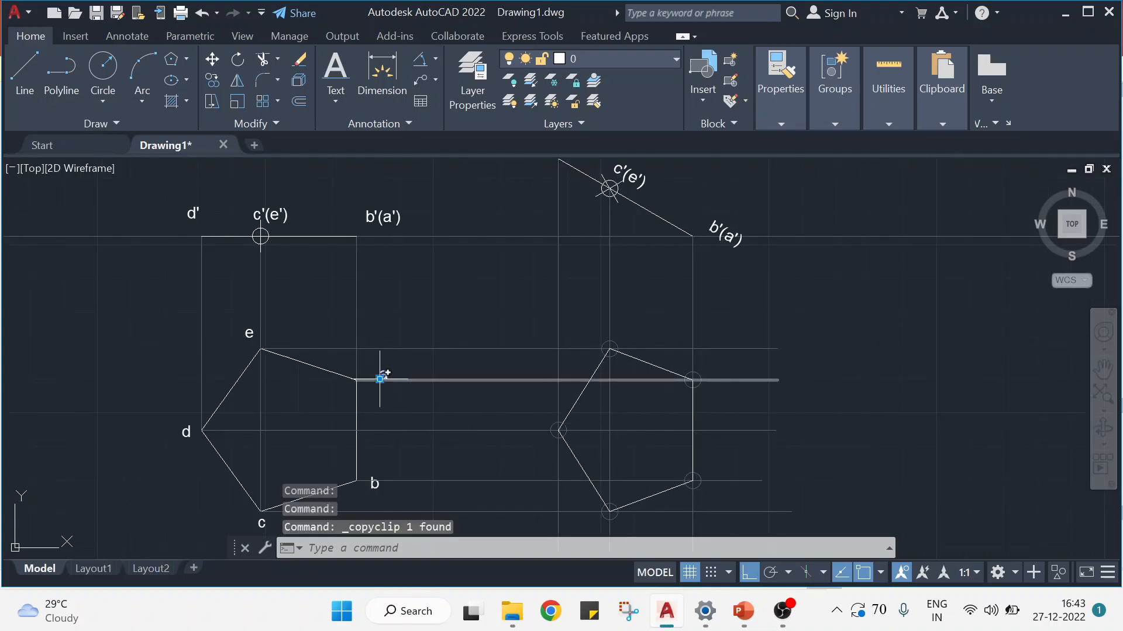
pyautogui.hotkey('ctrl', 'v')
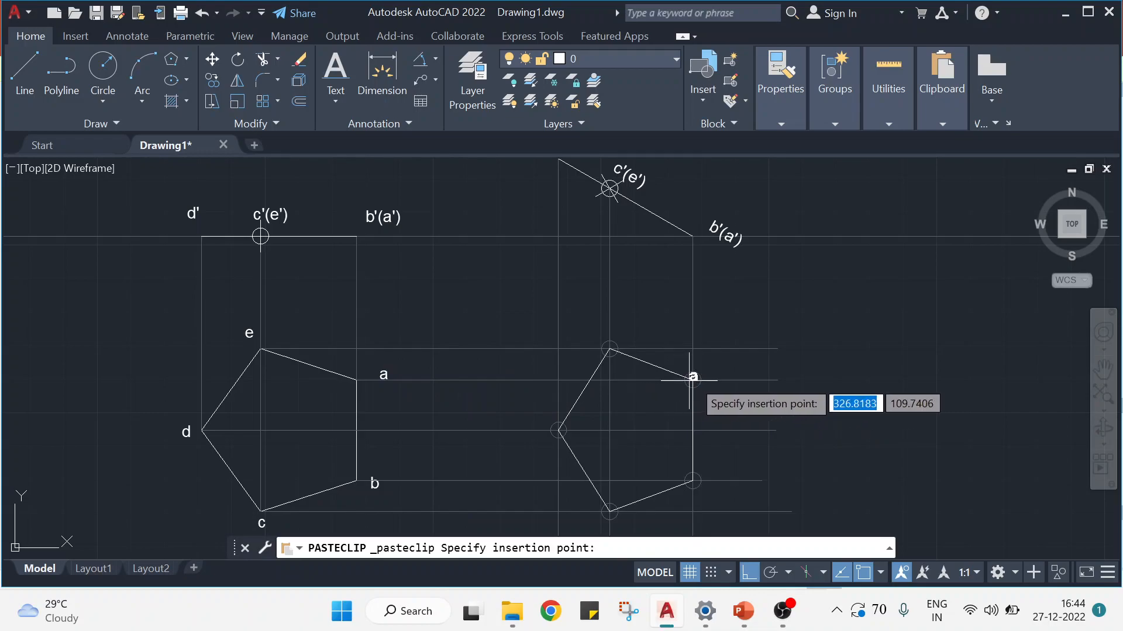
pyautogui.click(711, 379)
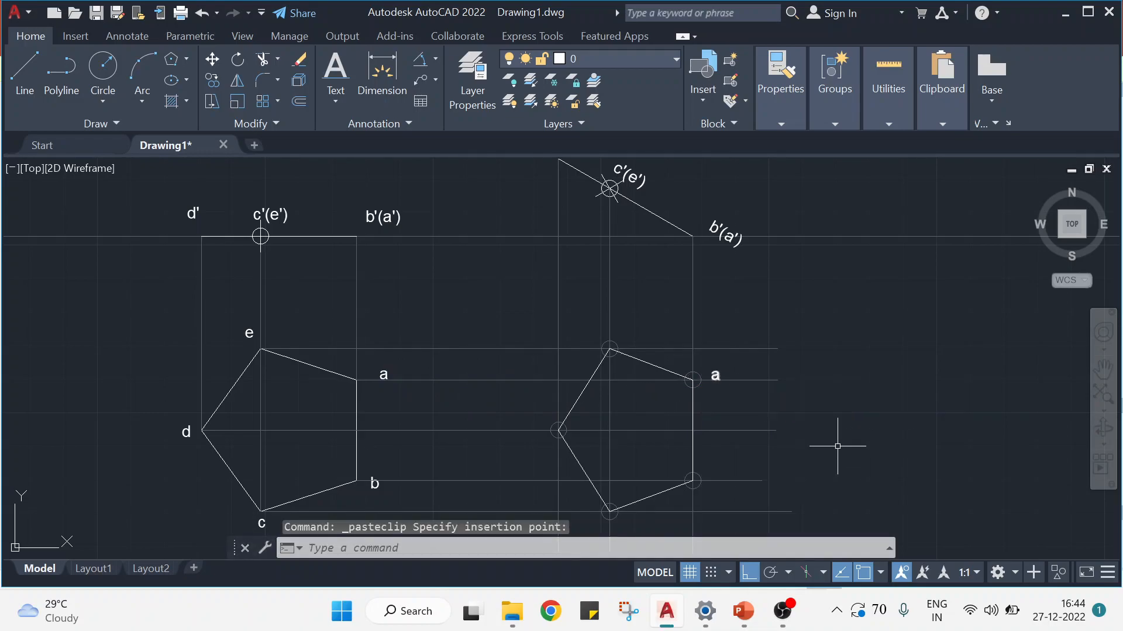
pyautogui.click(374, 484)
pyautogui.hotkey('ctrl', 'c')
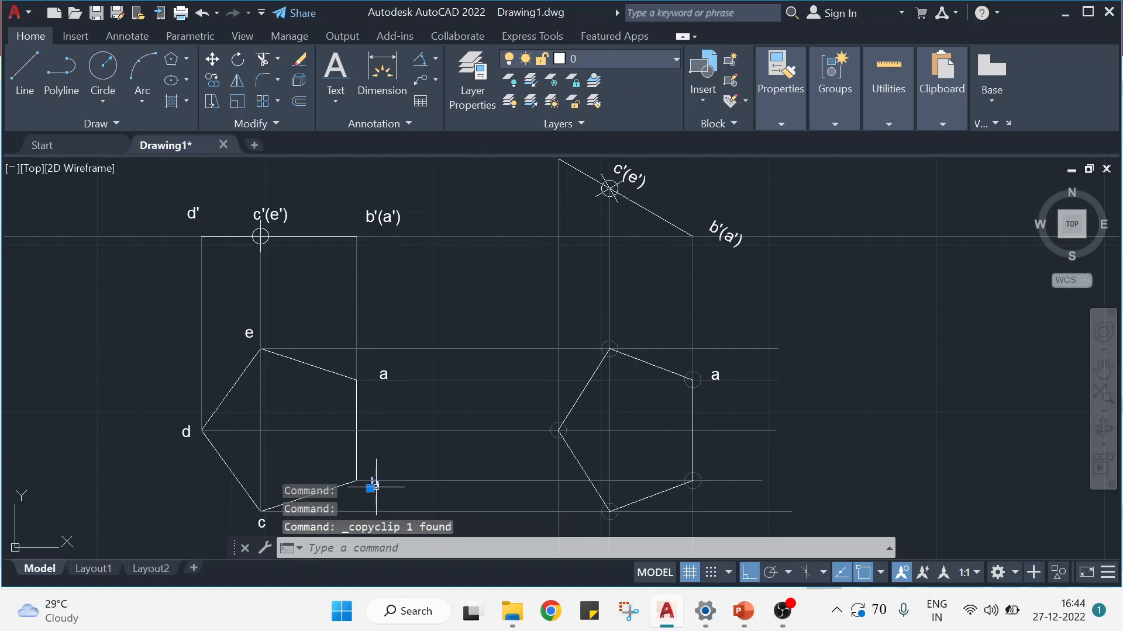
pyautogui.hotkey('ctrl', 'v')
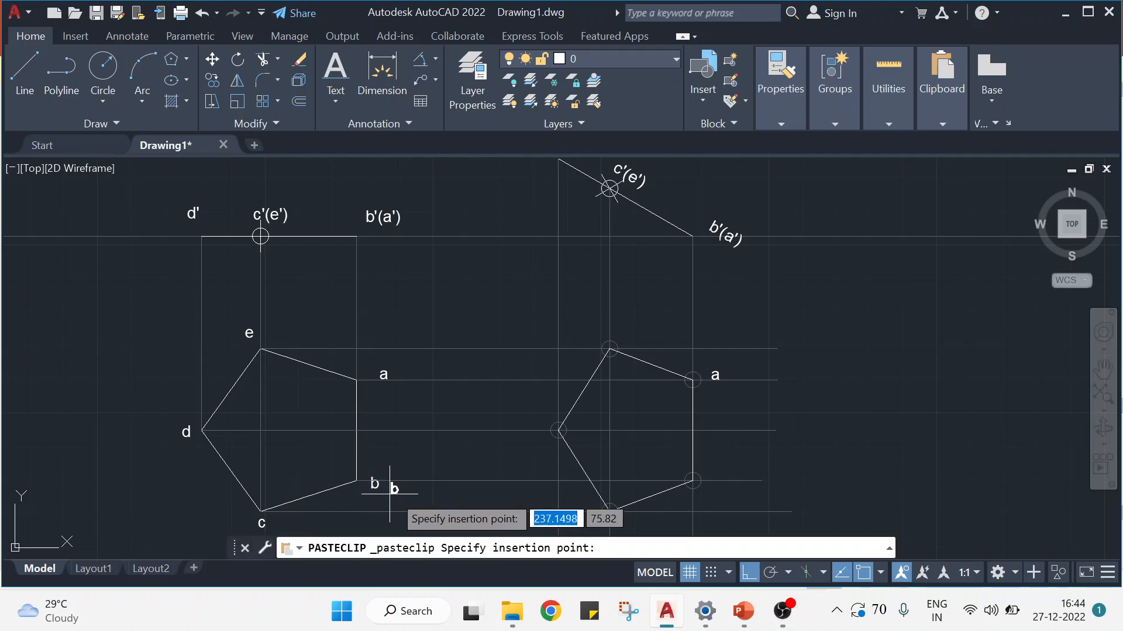
pyautogui.click(703, 498)
# Copy the labels c and d from the first pentagon and paste them beside the matching corners of the second pentagon
pyautogui.moveTo(824, 472); pyautogui.dragTo(835, 358, button='middle')
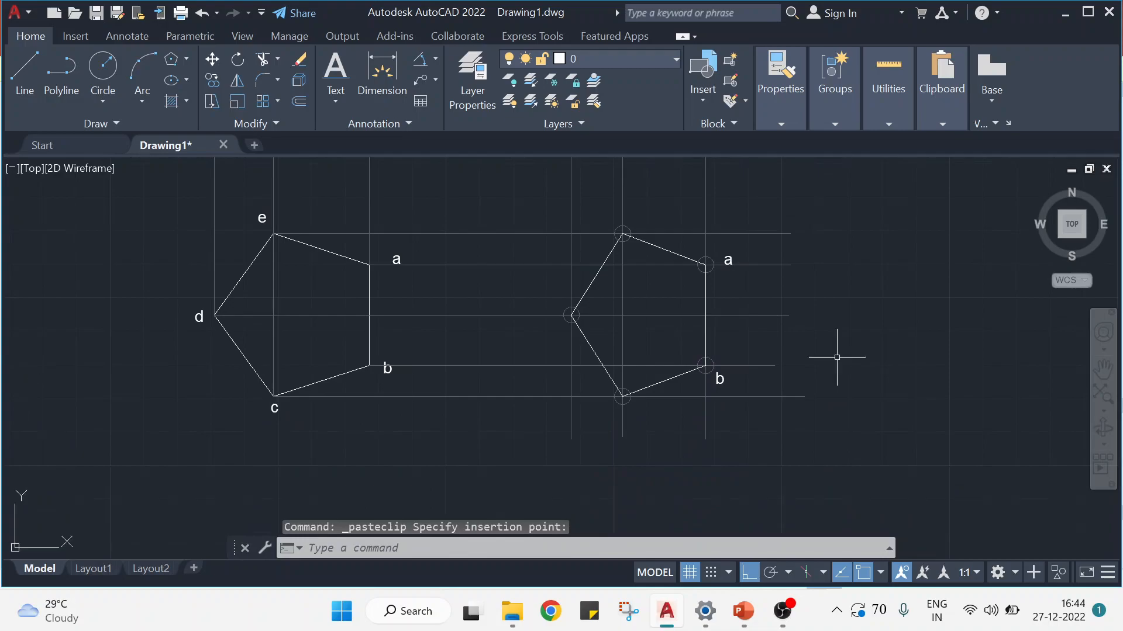
pyautogui.click(274, 412)
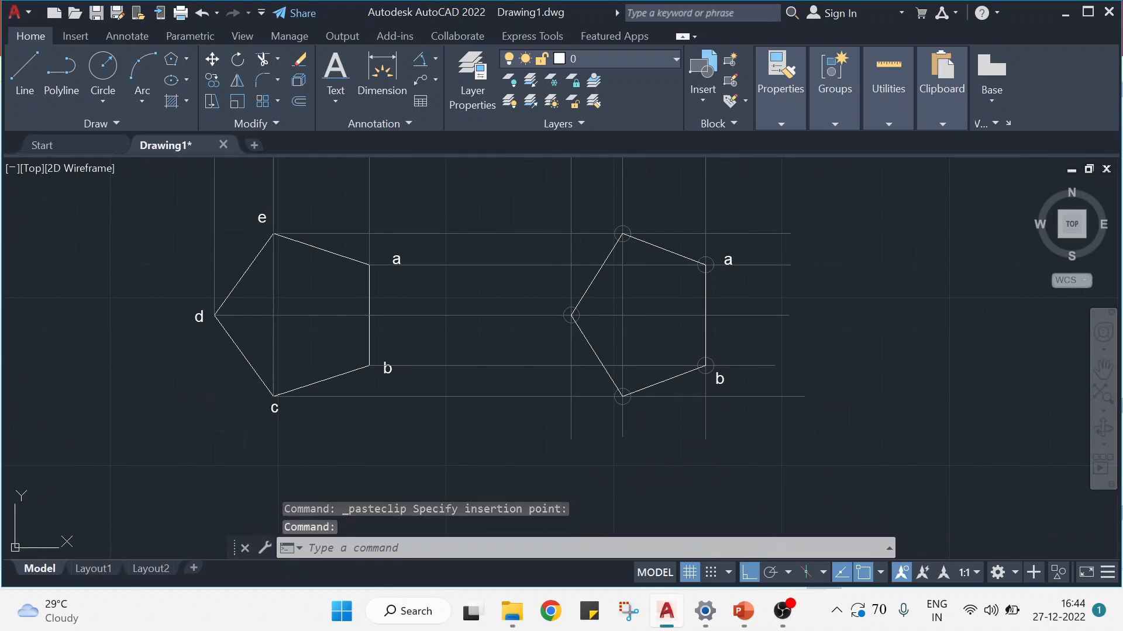
pyautogui.hotkey('ctrl', 'c')
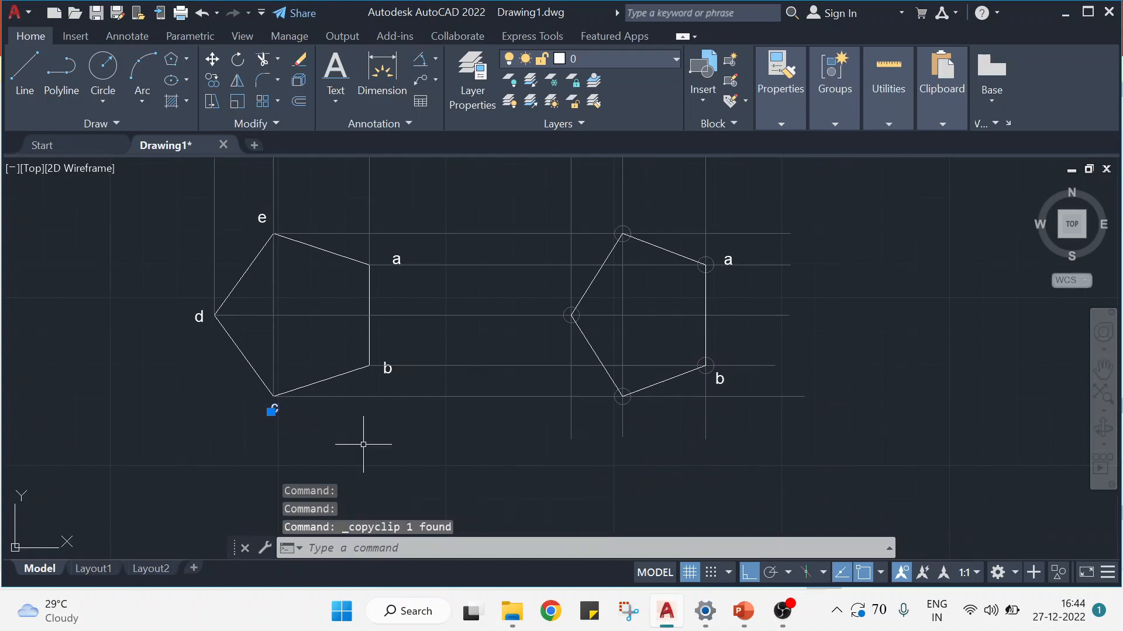
pyautogui.hotkey('ctrl', 'v')
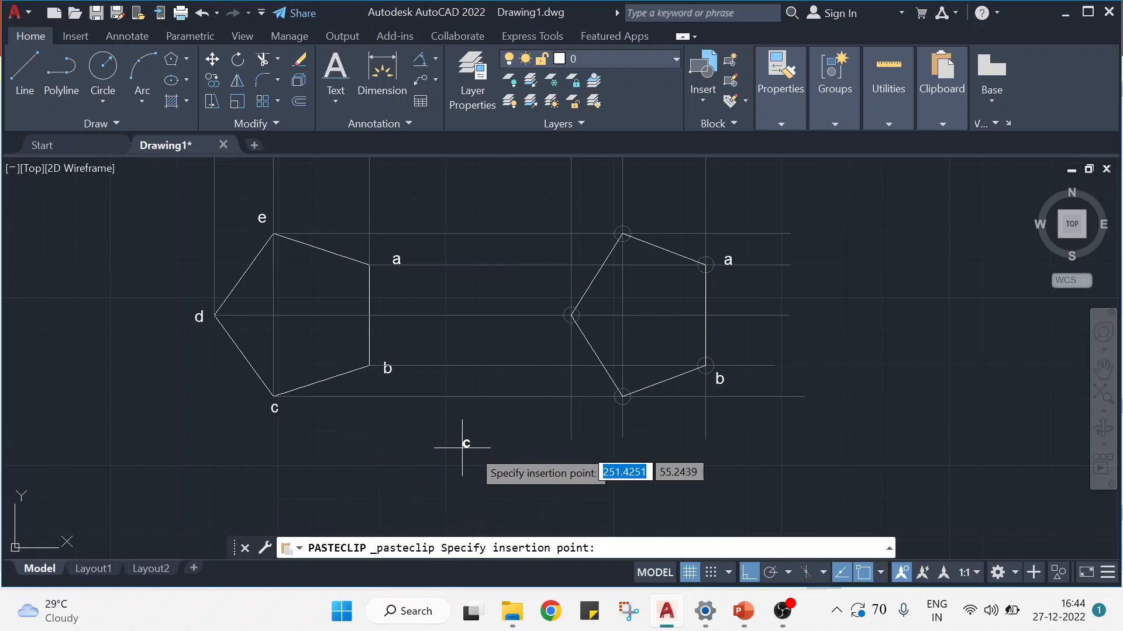
pyautogui.click(605, 417)
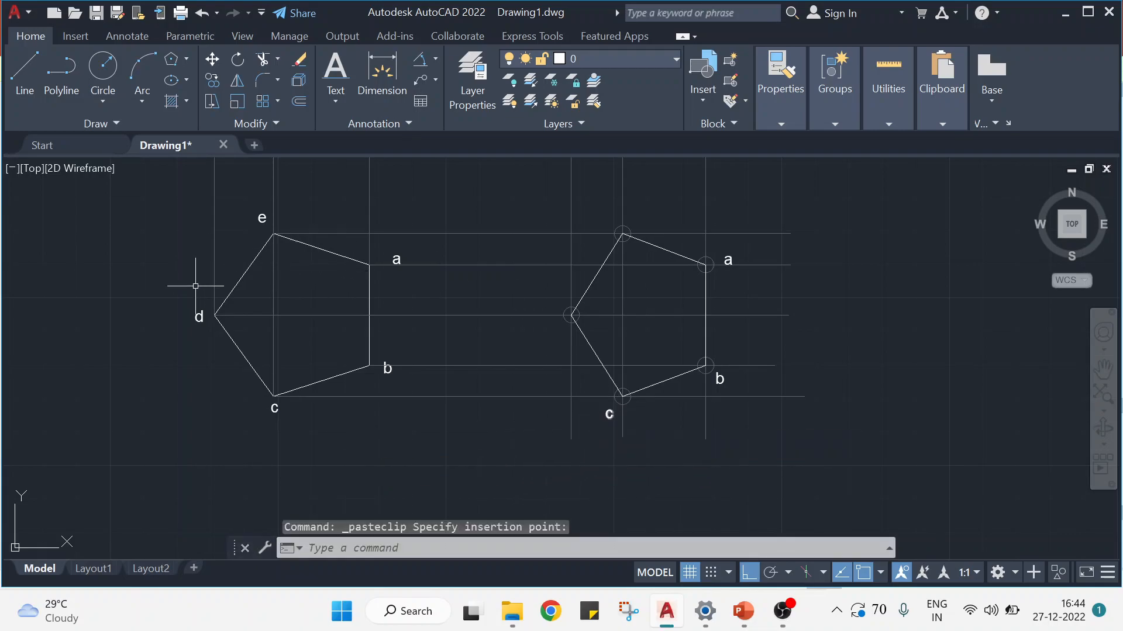
pyautogui.click(202, 317)
pyautogui.hotkey('ctrl', 'c')
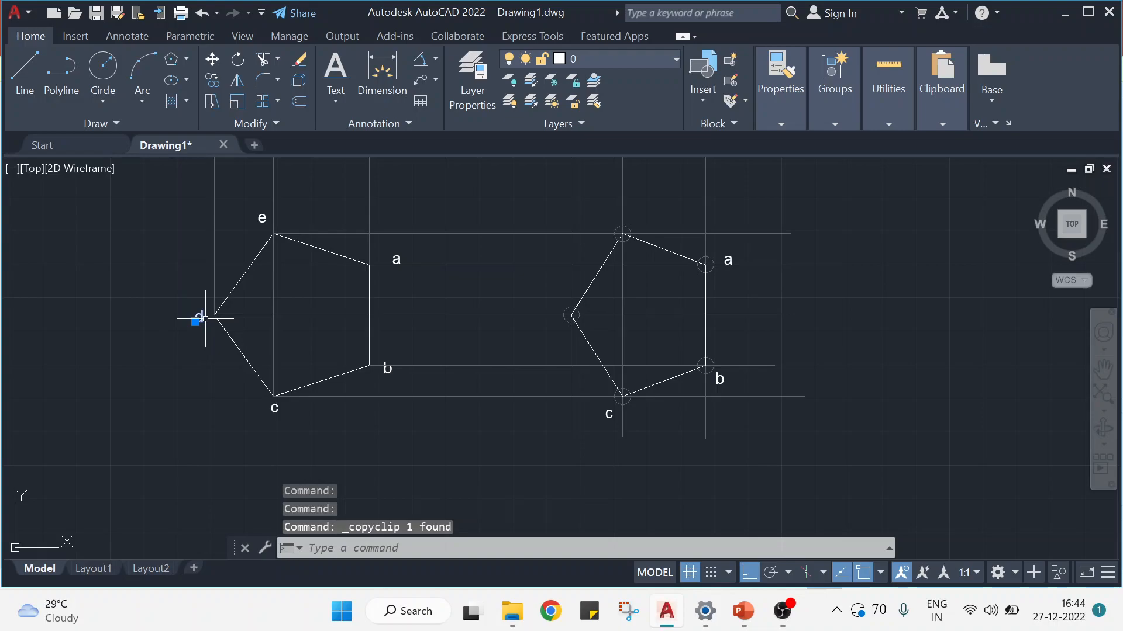
pyautogui.hotkey('ctrl', 'v')
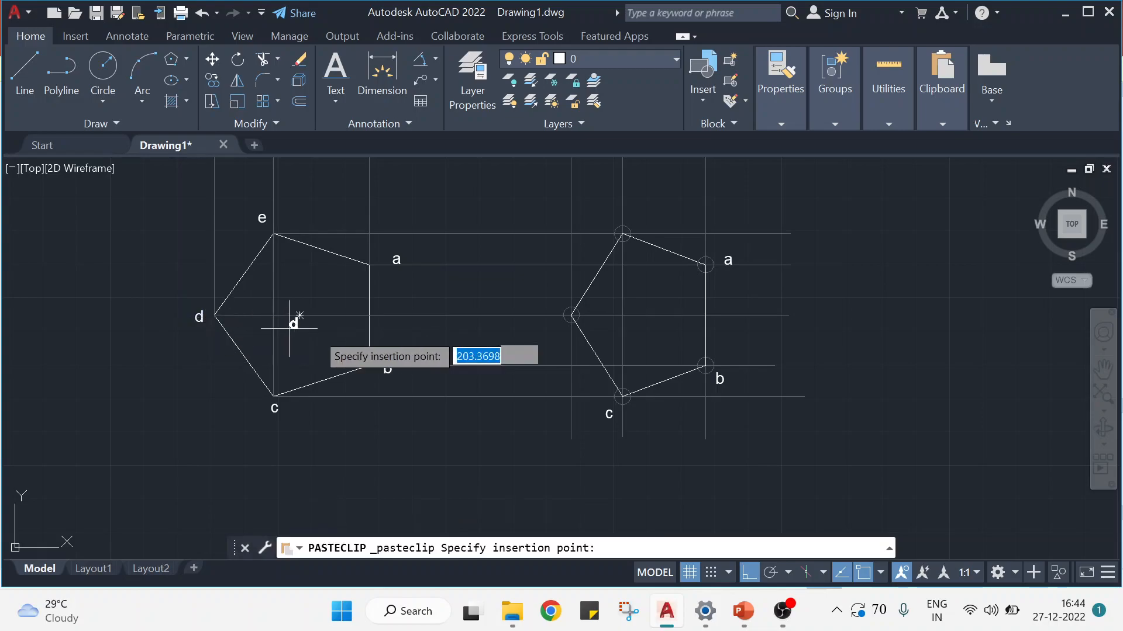
pyautogui.click(548, 330)
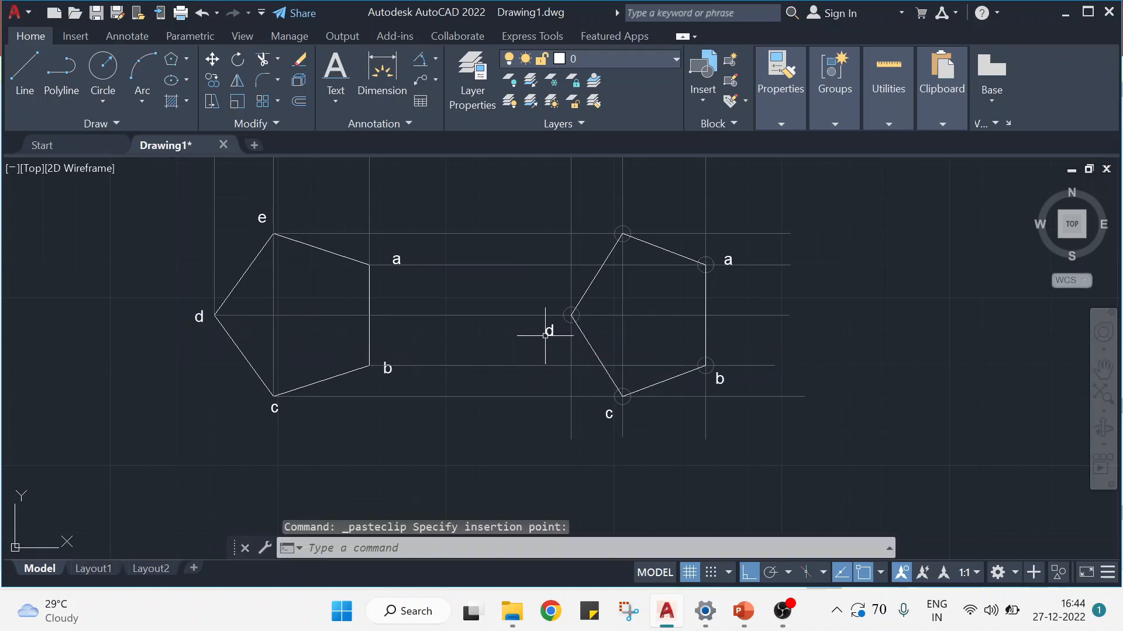
# Try pasting a copy of label e at the top corner of the second pentagon, and undo the placement
pyautogui.click(258, 222)
pyautogui.hotkey('ctrl', 'c')
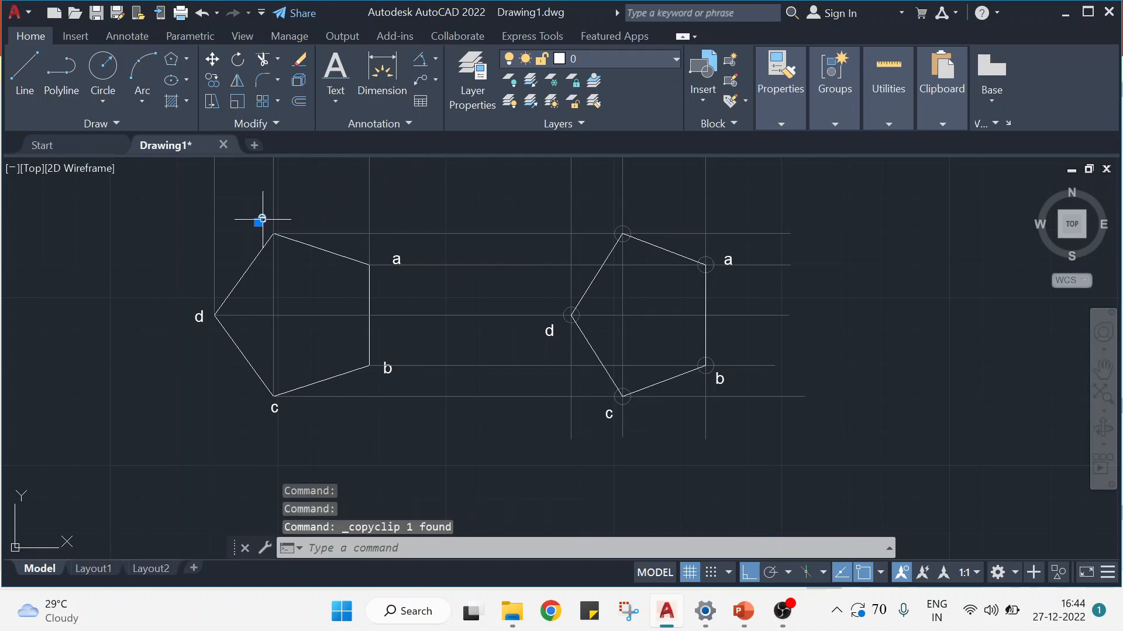
pyautogui.hotkey('ctrl', 'v')
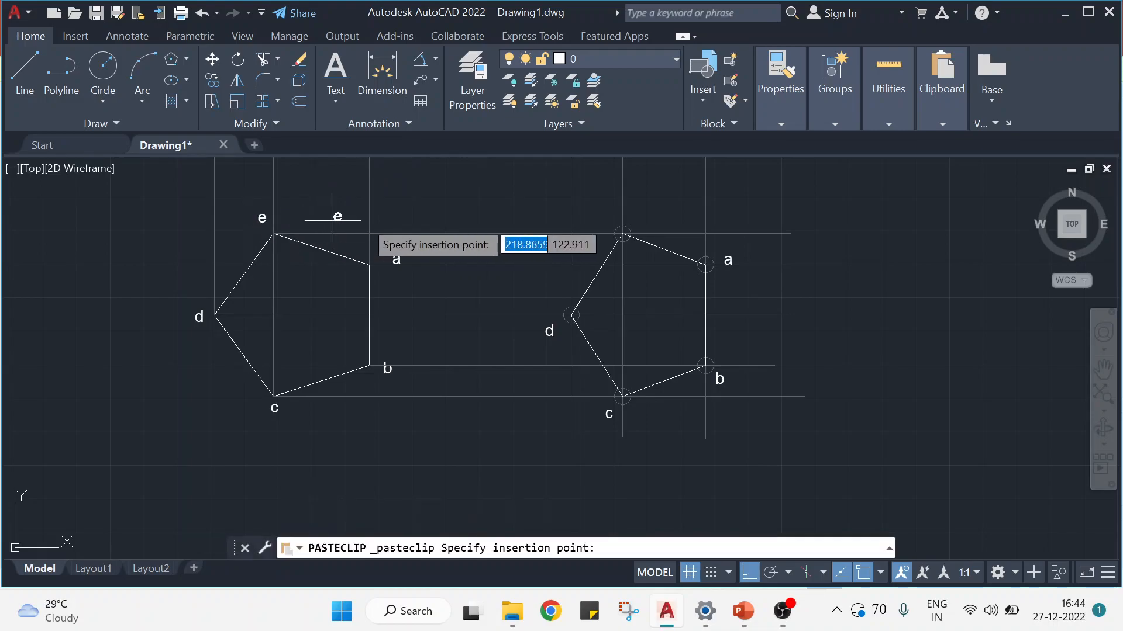
pyautogui.click(637, 221)
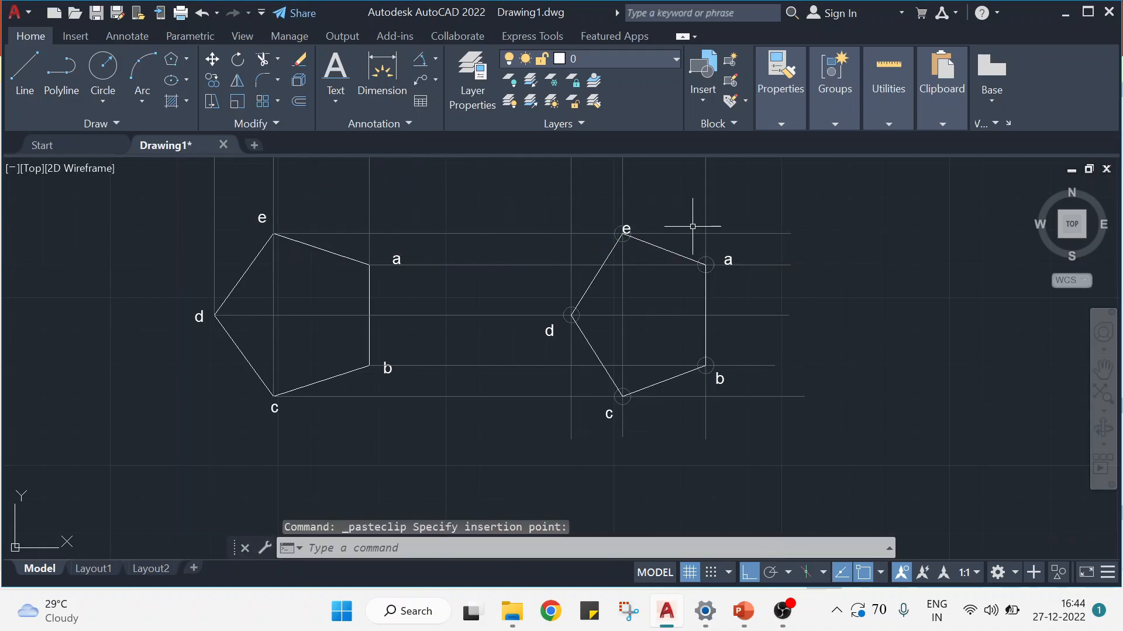
pyautogui.hotkey('ctrl', 'z')
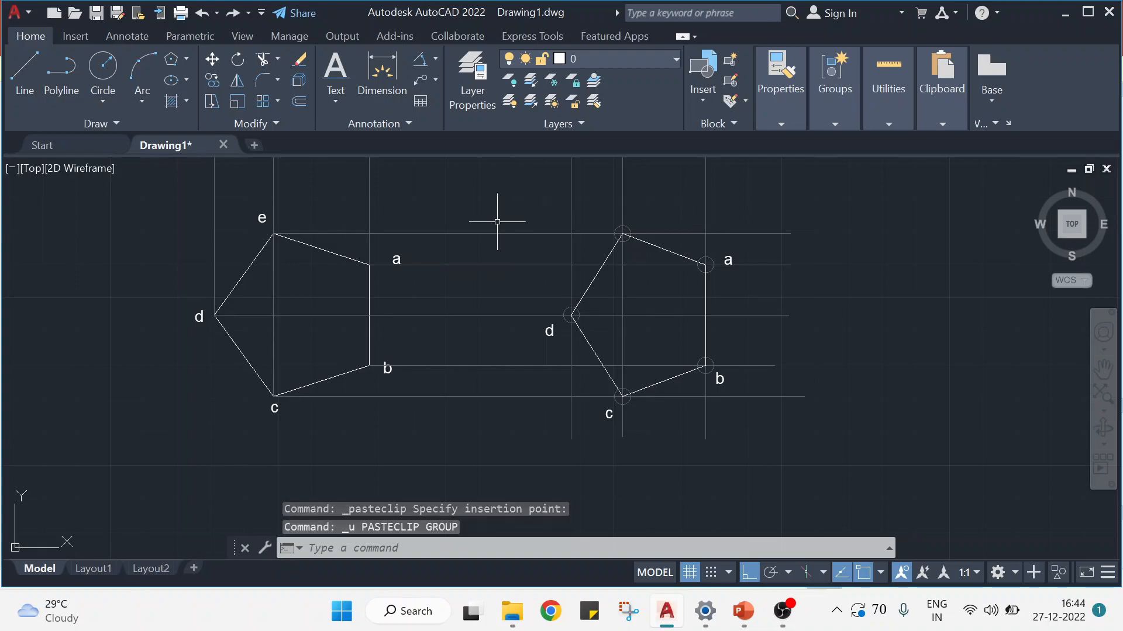
# Copy the label e from the first pentagon and paste it just right of the second pentagon's top corner
pyautogui.click(260, 216)
pyautogui.hotkey('ctrl', 'c')
pyautogui.hotkey('ctrl', 'v')
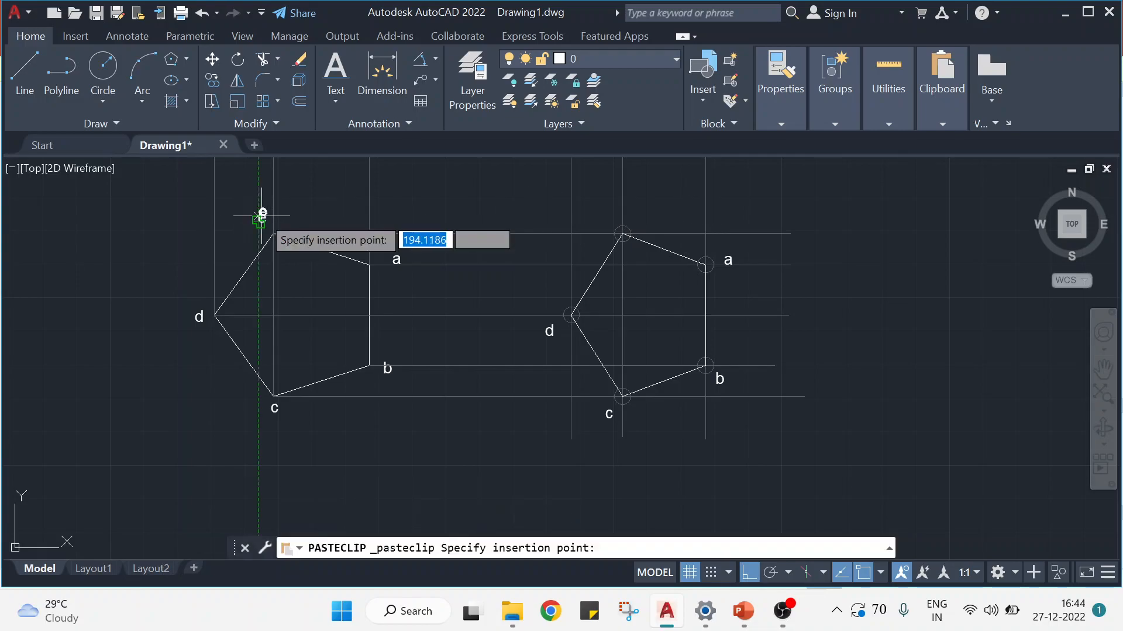
pyautogui.click(640, 232)
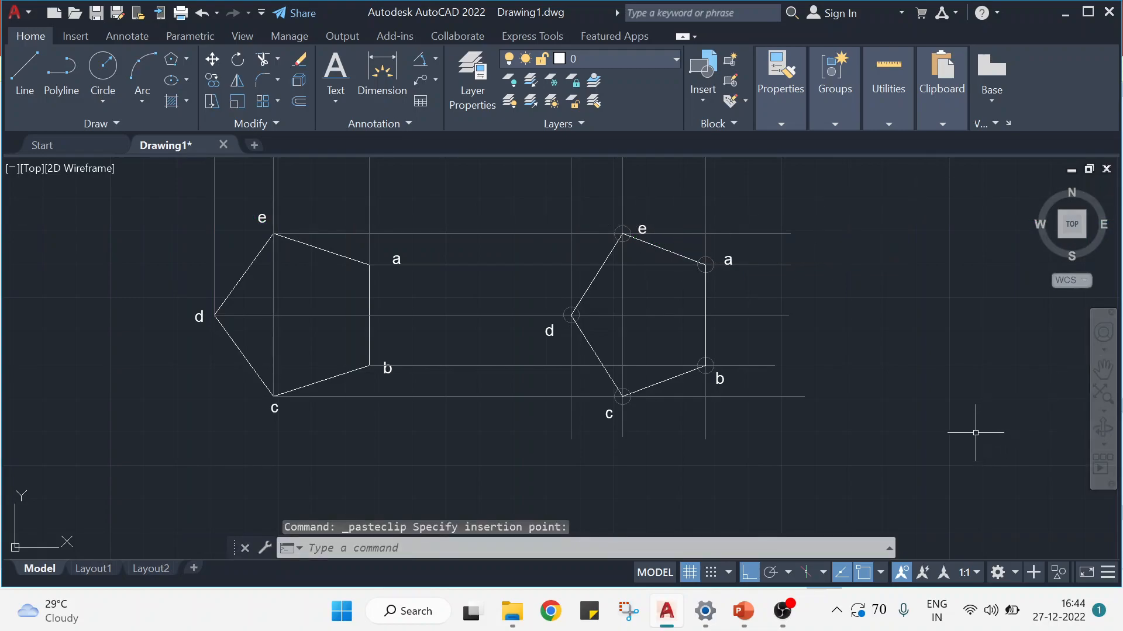
# Switch to PowerPoint to reread question 2 about the regular pentagon's edge and surface inclinations, and return to the AutoCAD drawing
pyautogui.scroll(-2, 974, 371)
pyautogui.scroll(2, 963, 365)
pyautogui.moveTo(962, 364)
pyautogui.mouseDown(button='middle')
pyautogui.moveTo(835, 398)
pyautogui.moveTo(745, 387)
pyautogui.mouseUp(button='middle')
pyautogui.scroll(-4, 840, 386)
pyautogui.scroll(2, 840, 384)
pyautogui.click(744, 611)
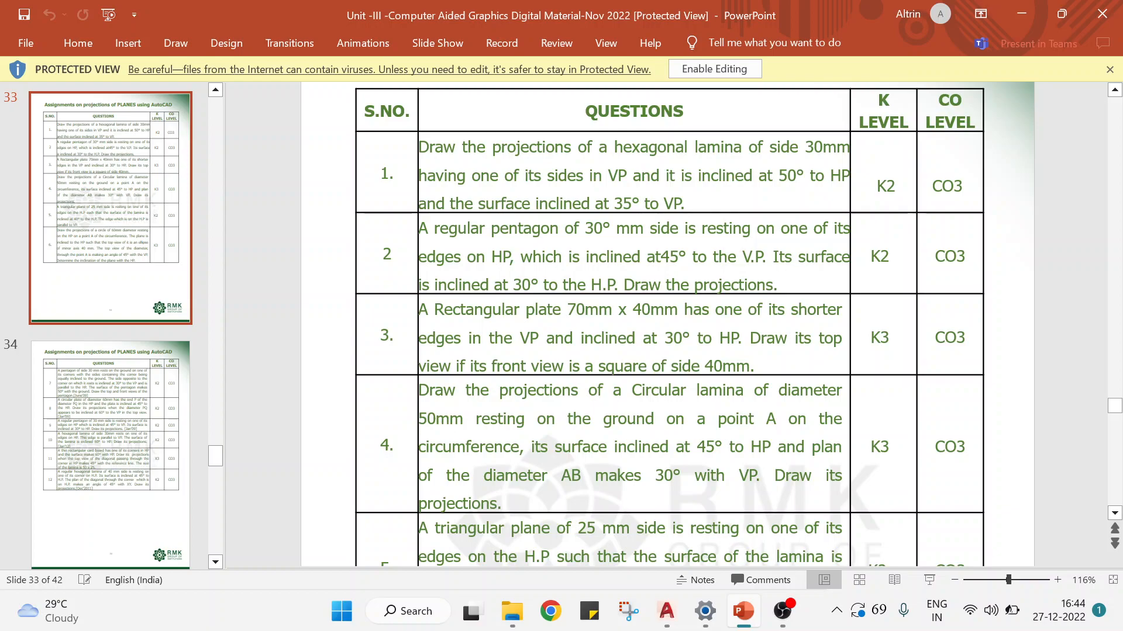
pyautogui.click(665, 612)
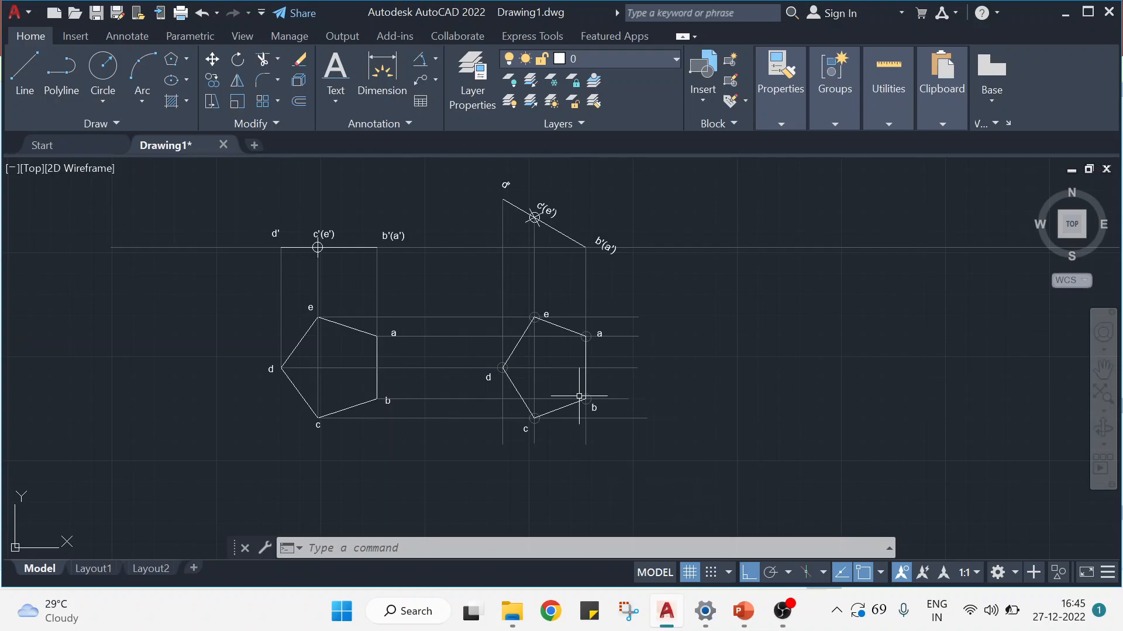
# Copy the second pentagon with its labels a to e, using corner b as base point, and place it horizontally to the right
pyautogui.click(214, 79)
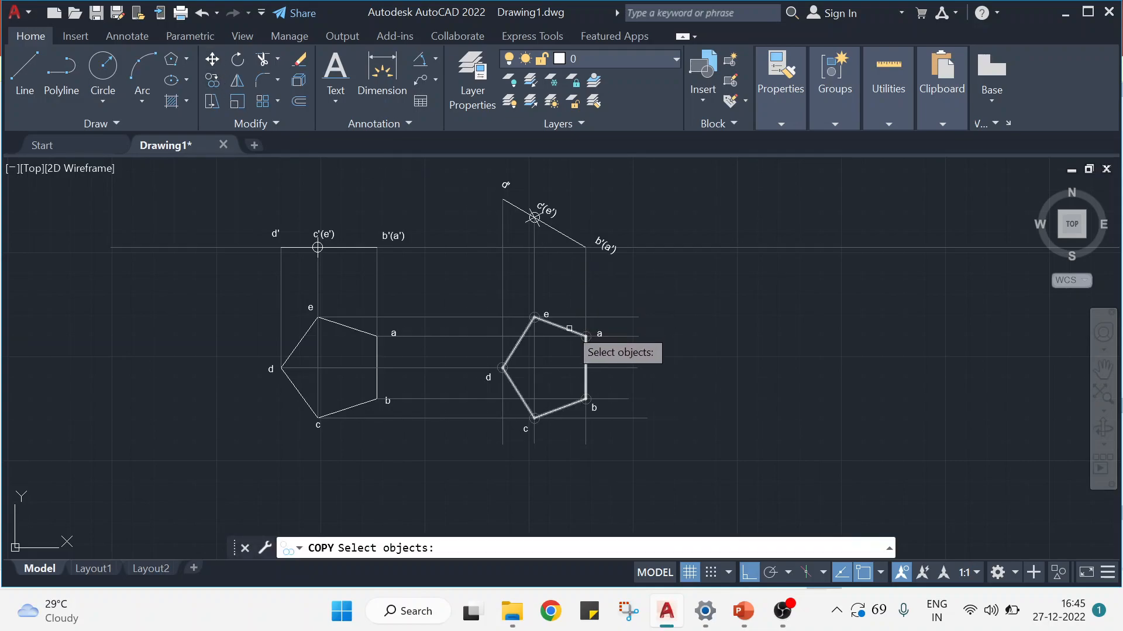
pyautogui.click(568, 329)
pyautogui.scroll(2, 560, 323)
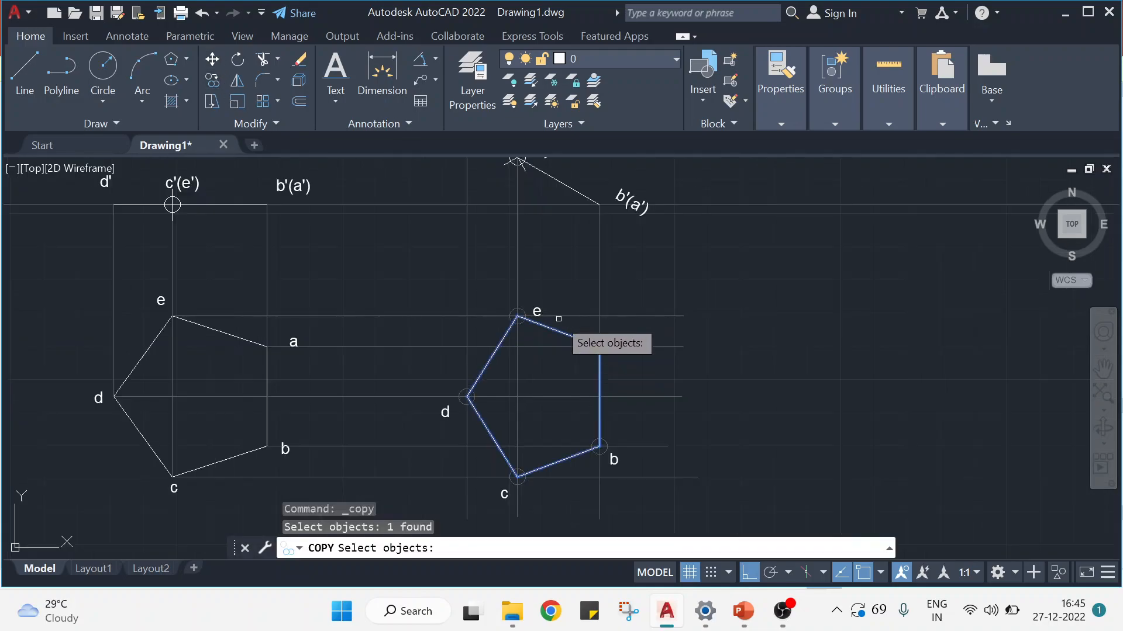
pyautogui.click(593, 338)
pyautogui.click(601, 383)
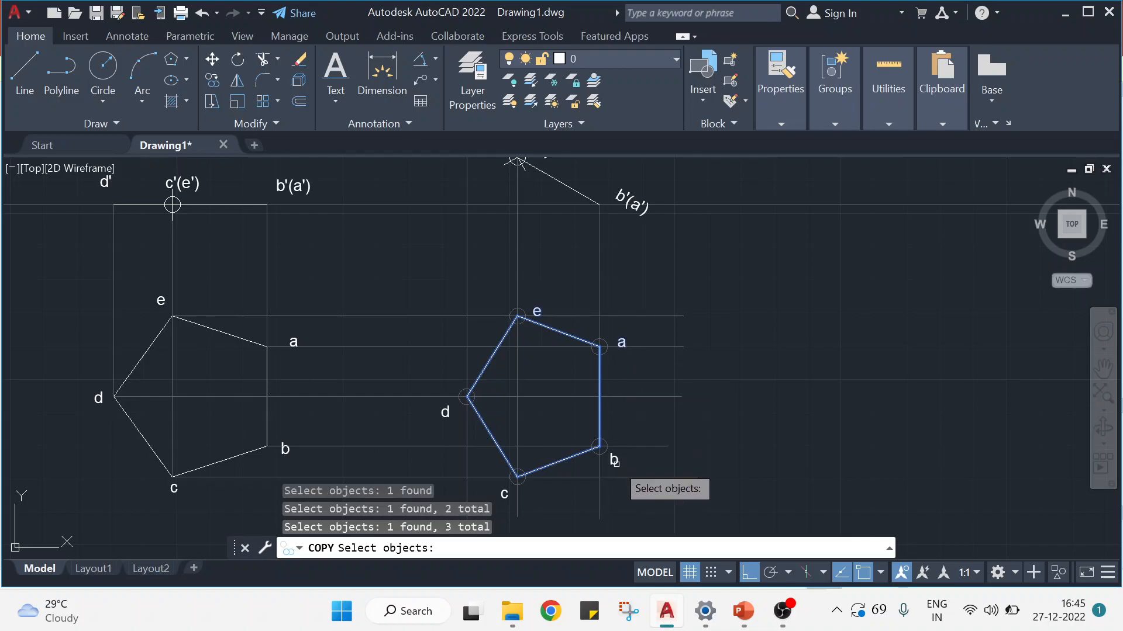
pyautogui.click(596, 466)
pyautogui.click(506, 494)
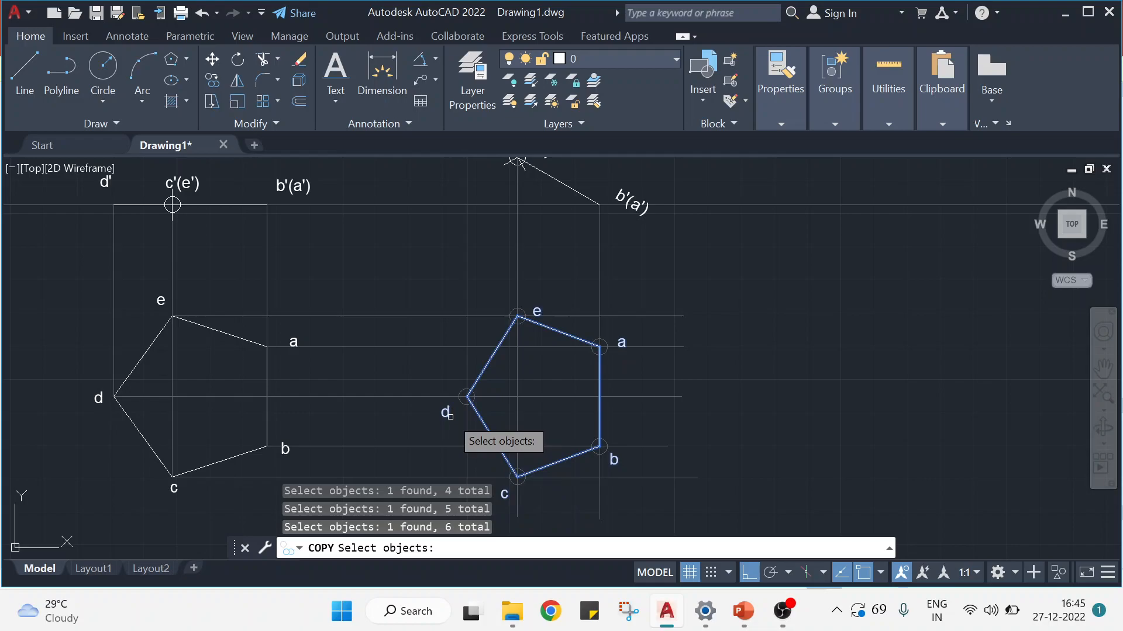
pyautogui.press('Return')
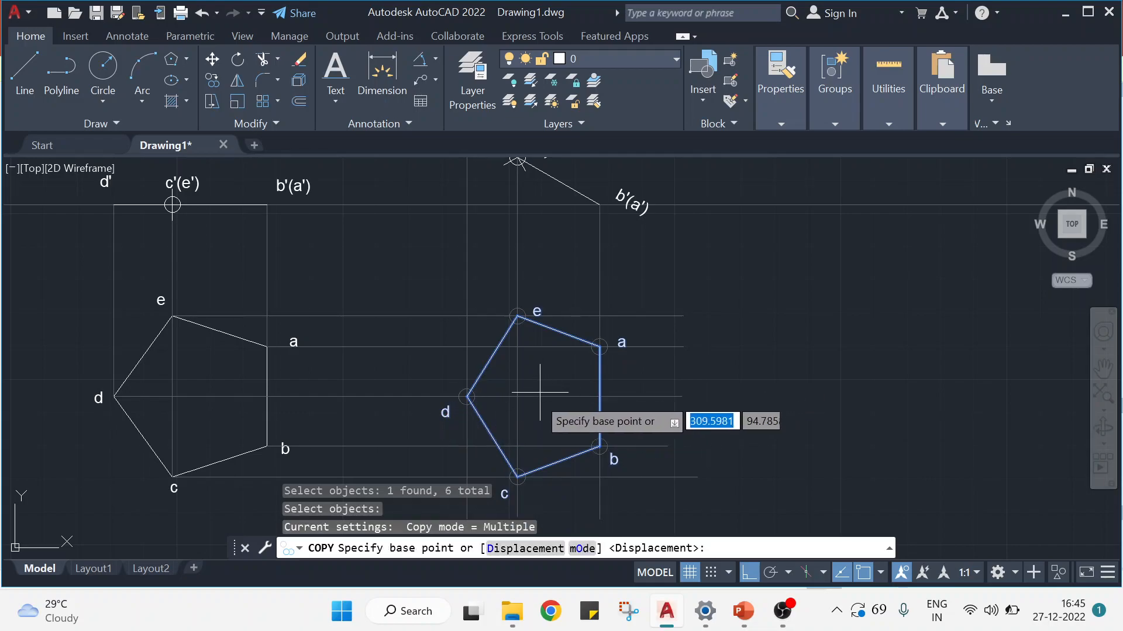
pyautogui.click(599, 446)
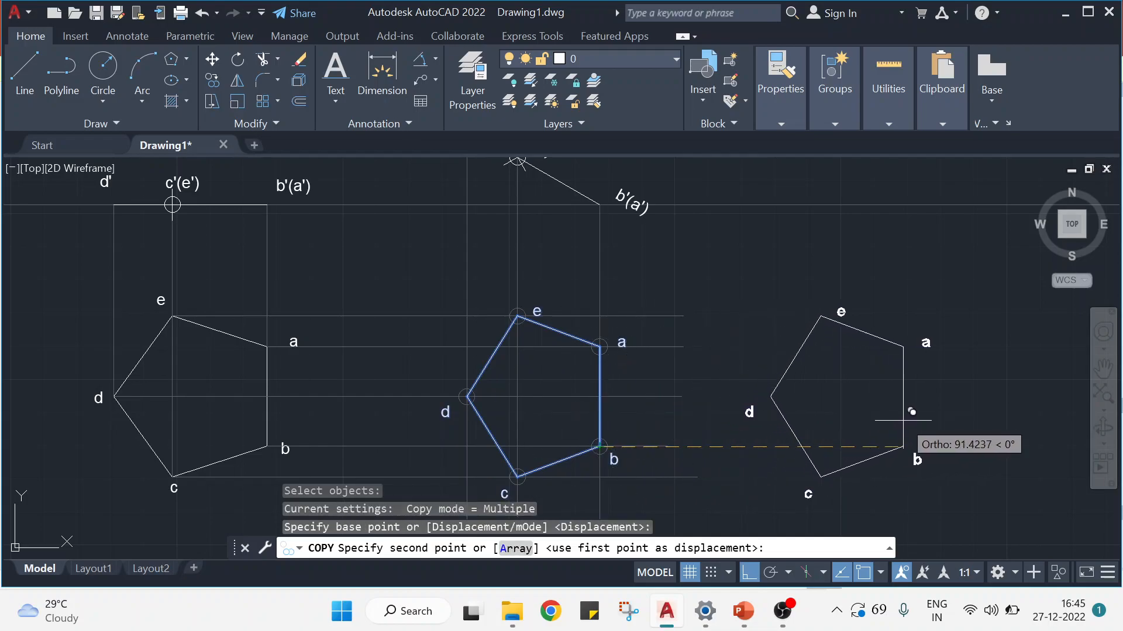
pyautogui.click(938, 412)
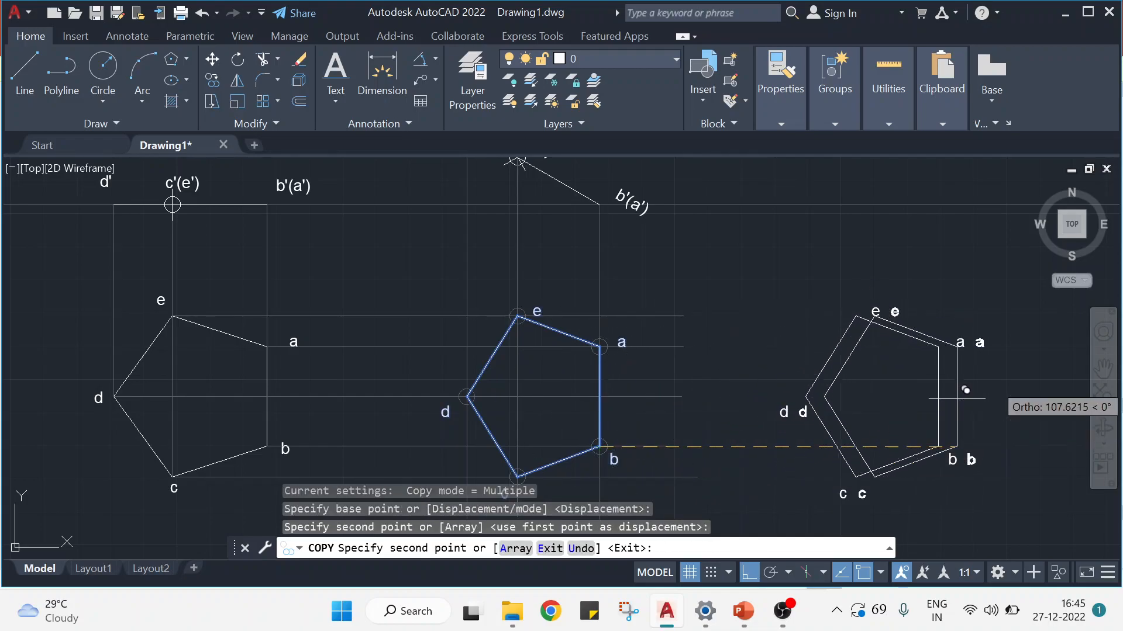
pyautogui.press('Escape')
pyautogui.scroll(-2, 993, 383)
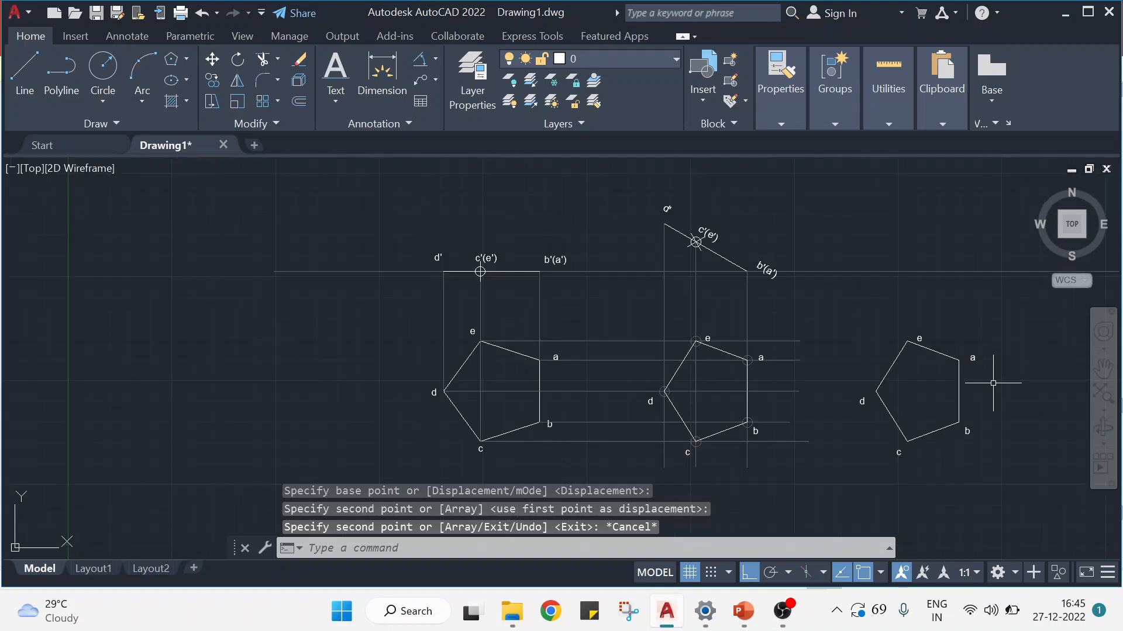
pyautogui.moveTo(994, 387); pyautogui.dragTo(901, 382, button='middle')
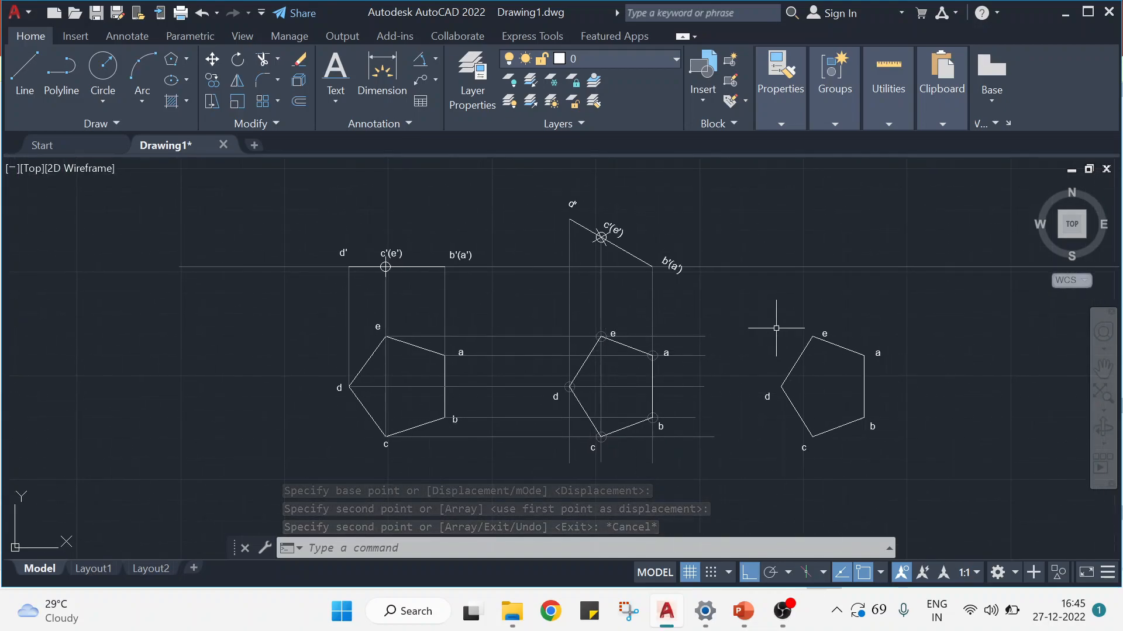
# Draw a vertical demonstration line below the XY line, to the right of the third pentagon
pyautogui.moveTo(793, 363)
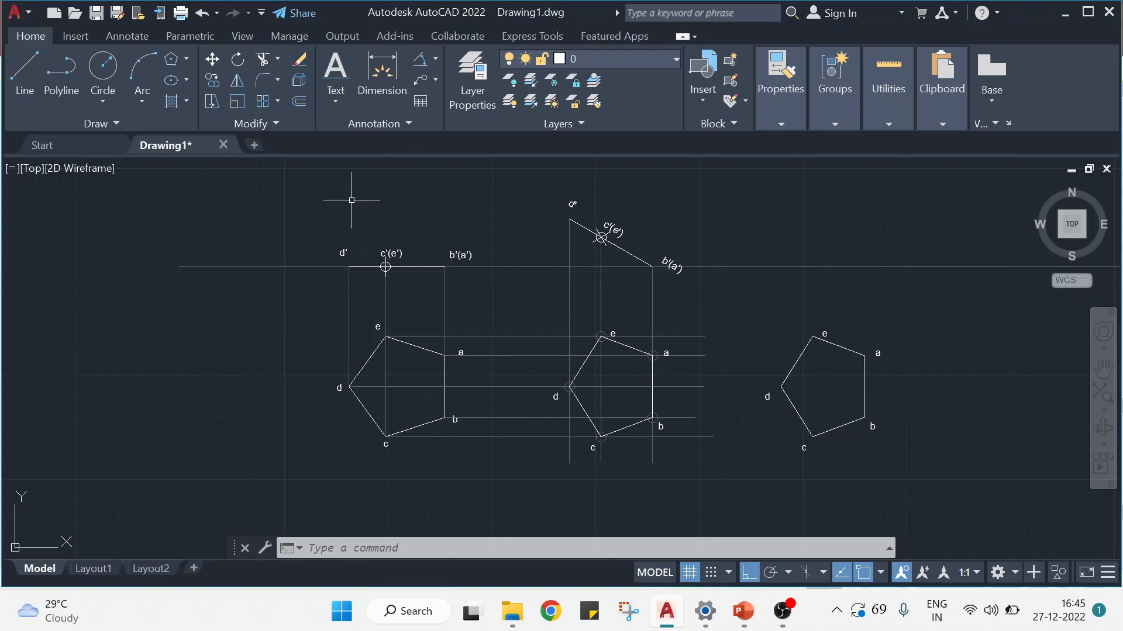
pyautogui.moveTo(569, 276); pyautogui.dragTo(417, 286, button='middle')
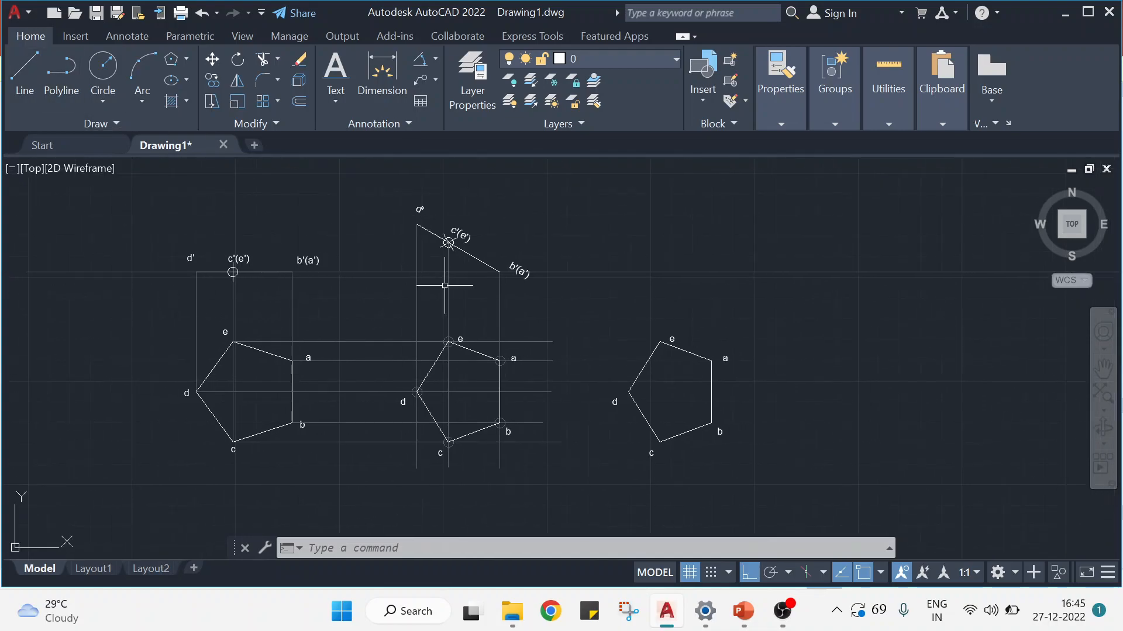
pyautogui.click(25, 73)
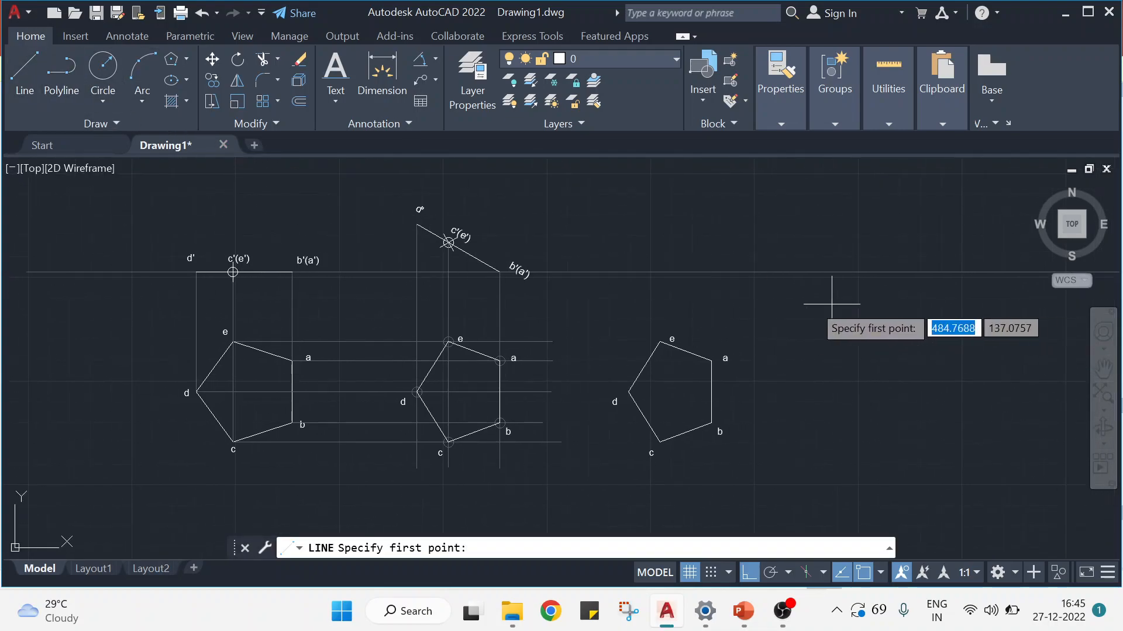
pyautogui.click(816, 290)
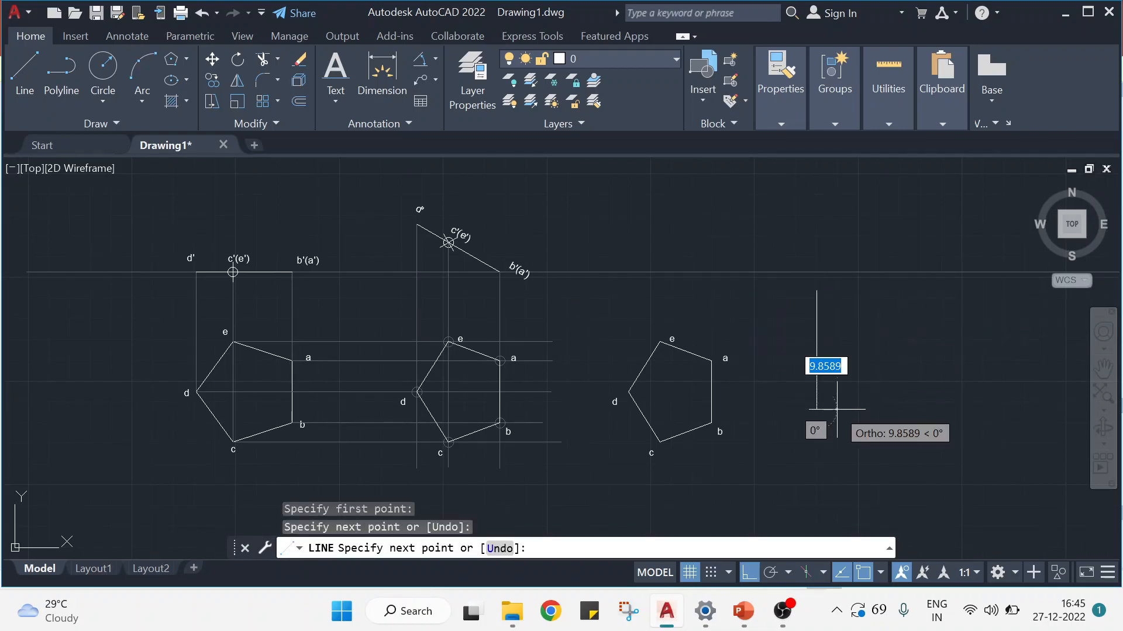
pyautogui.press('Escape')
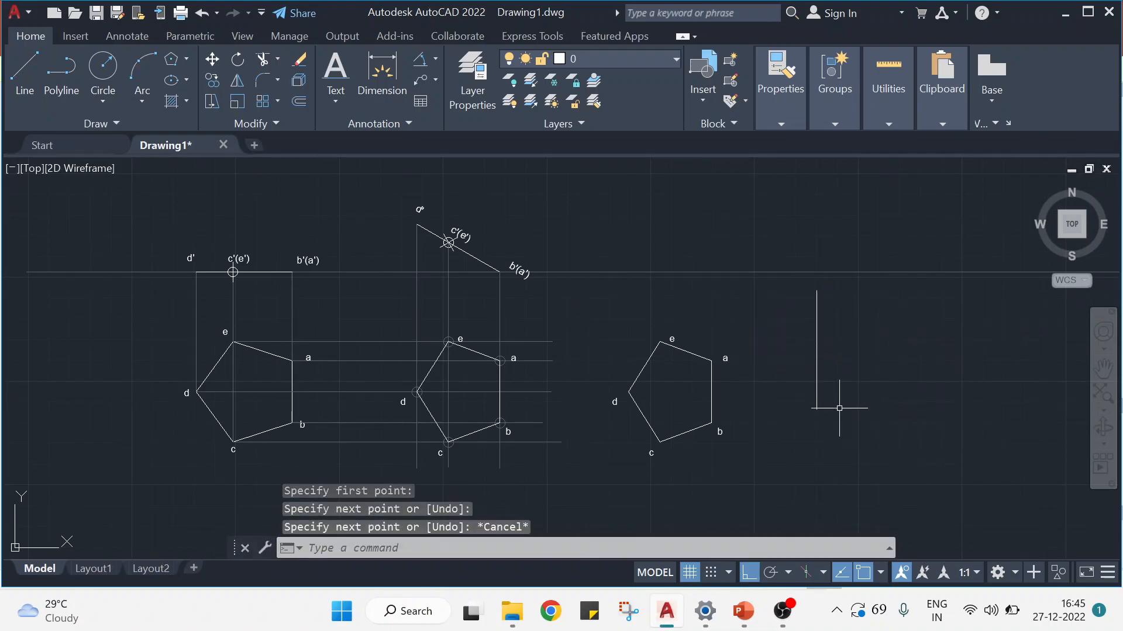
# Rotate the vertical demonstration line by 45° about its upper endpoint, and undo the rotation
pyautogui.click(238, 59)
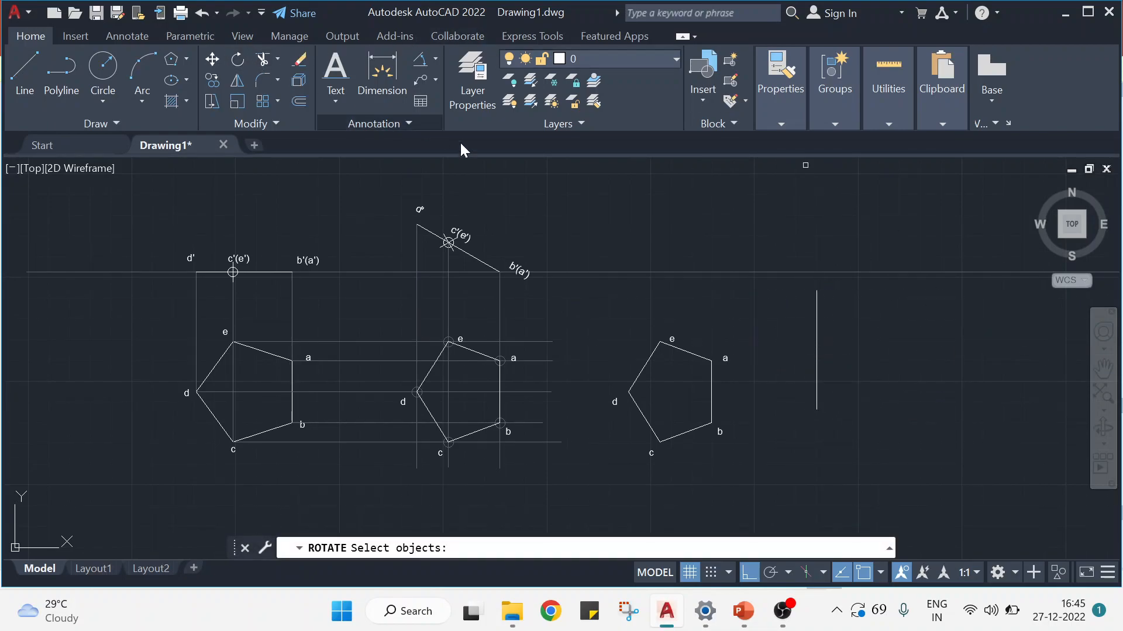
pyautogui.click(816, 330)
pyautogui.press('Return')
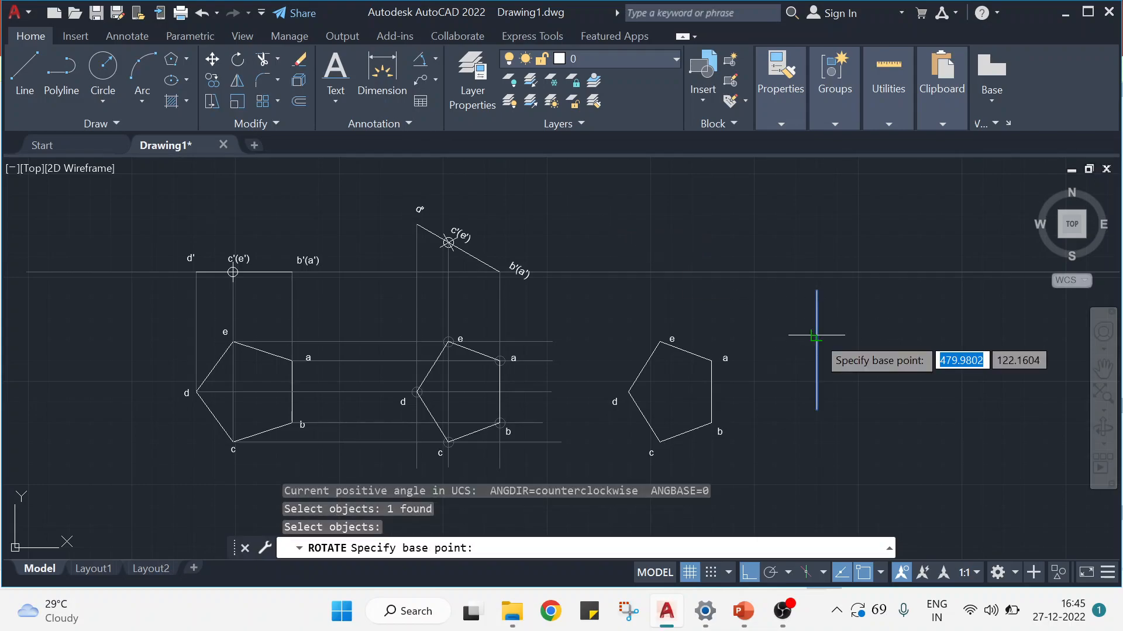
pyautogui.click(817, 291)
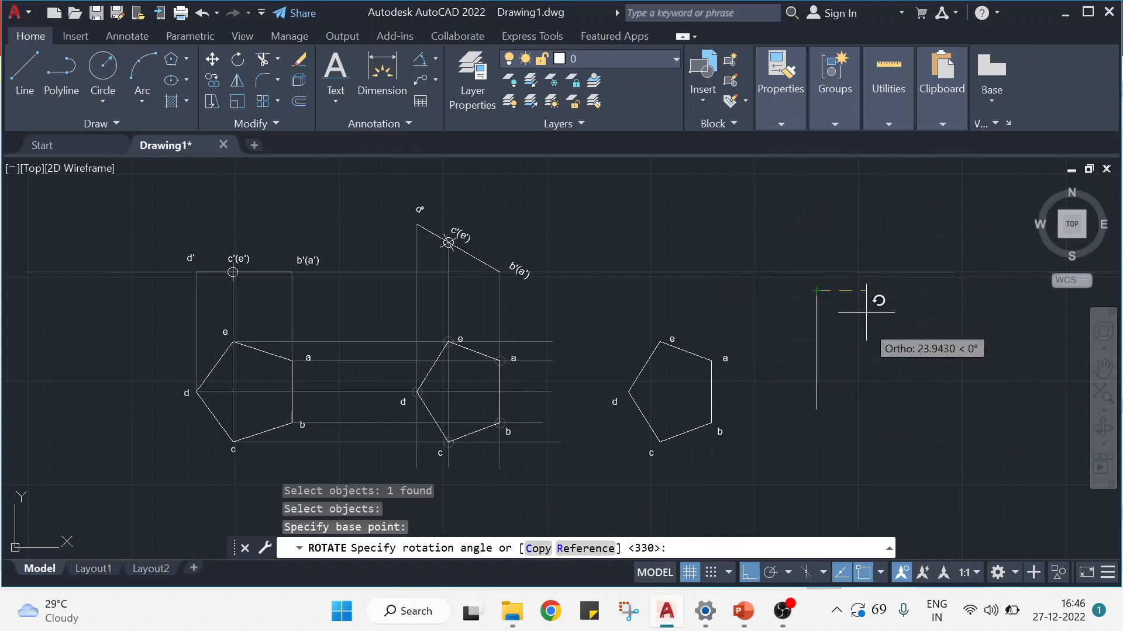
pyautogui.write('45')
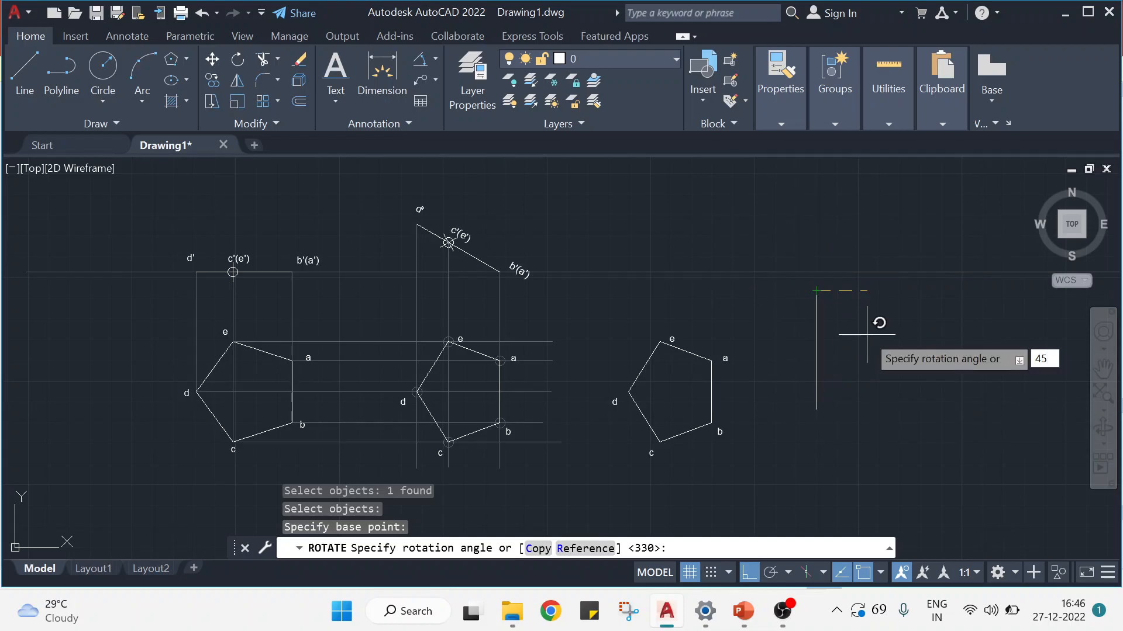
pyautogui.press('Return')
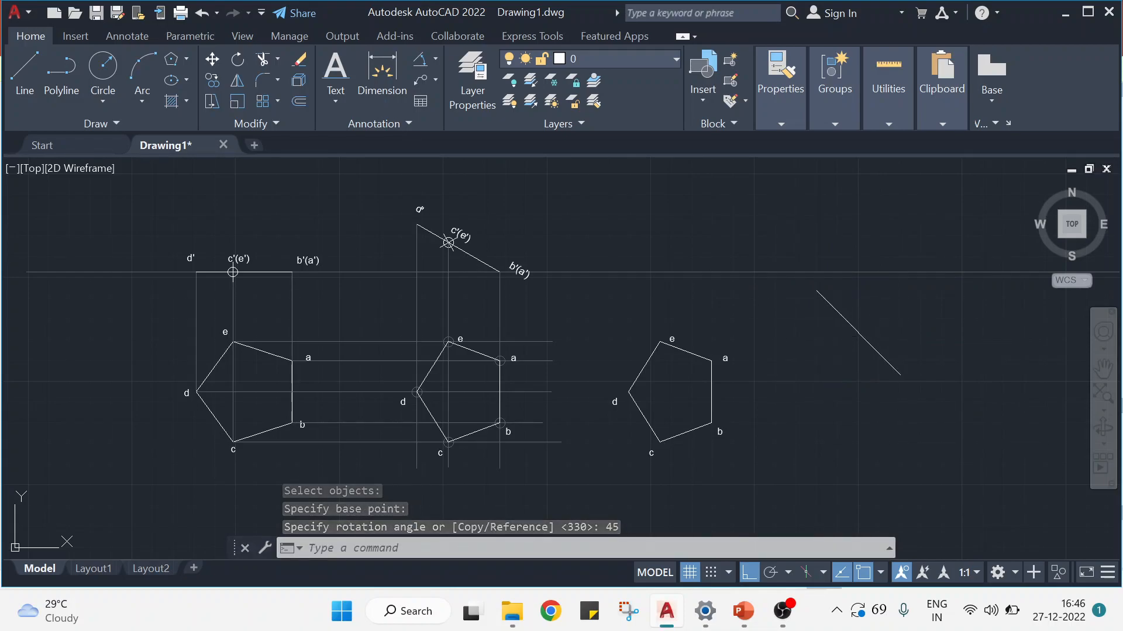
pyautogui.press('Return')
# Rotate the vertical demonstration line by -45° about its upper endpoint
pyautogui.click(237, 59)
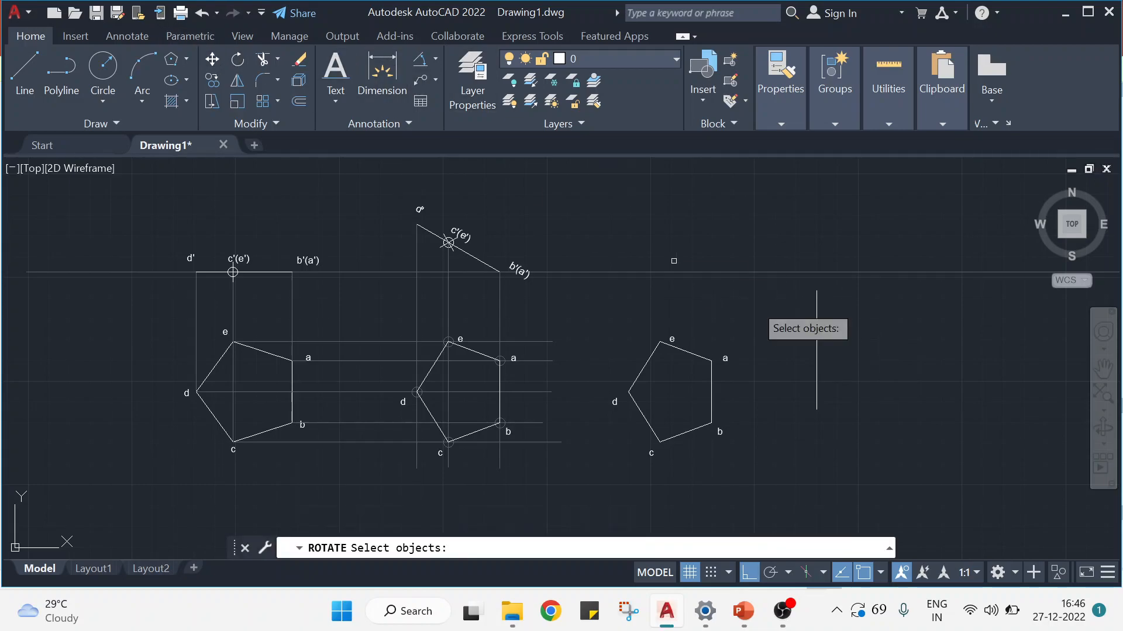
pyautogui.click(817, 356)
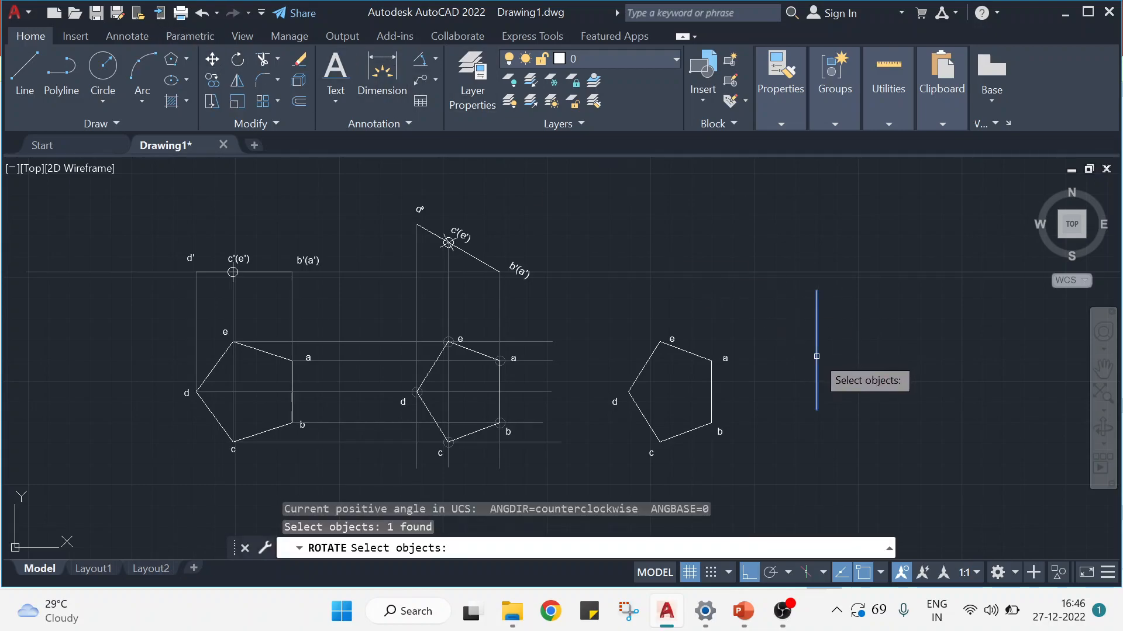
pyautogui.press('Return')
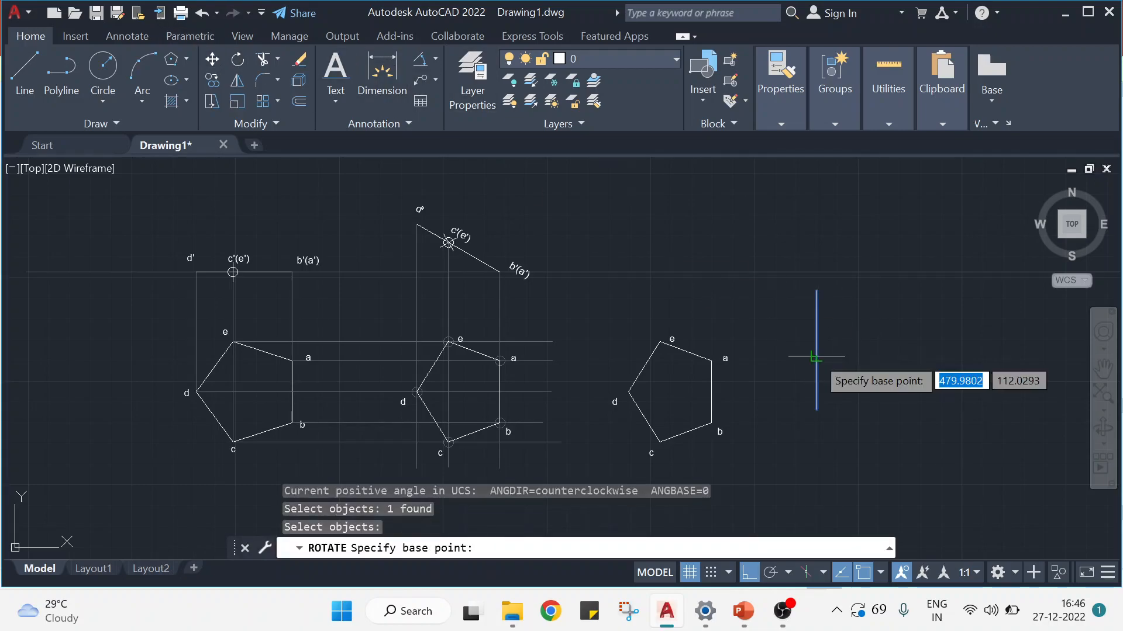
pyautogui.click(816, 291)
pyautogui.write('-45')
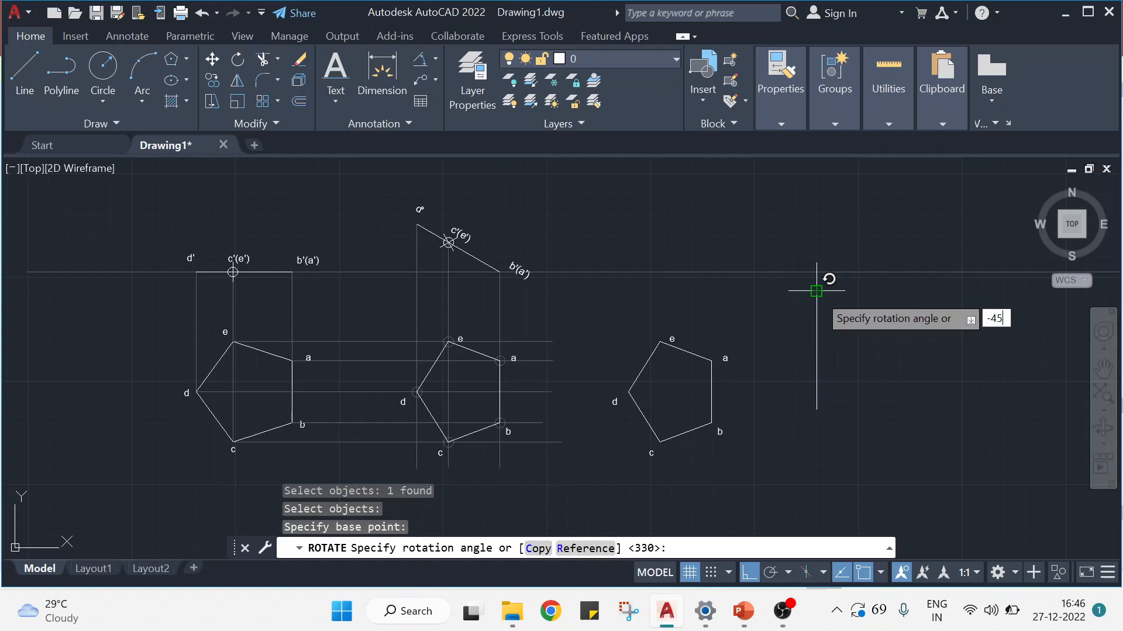
pyautogui.press('Return')
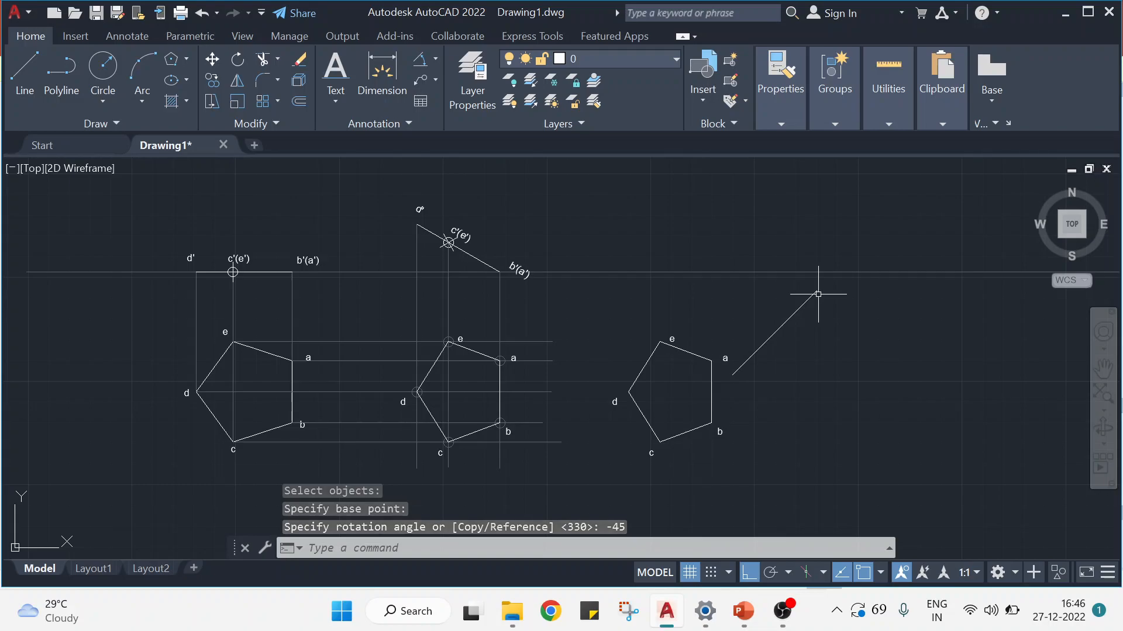
# Delete the inclined demonstration line beside the third pentagon
pyautogui.click(813, 298)
pyautogui.press('Escape')
pyautogui.click(800, 307)
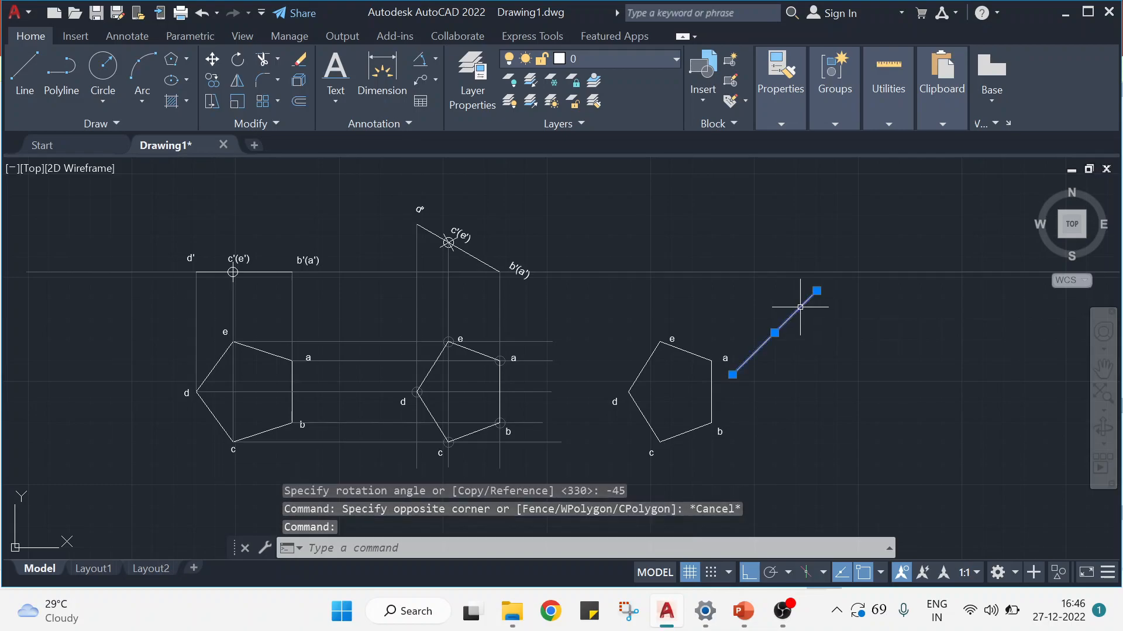
pyautogui.press('Delete')
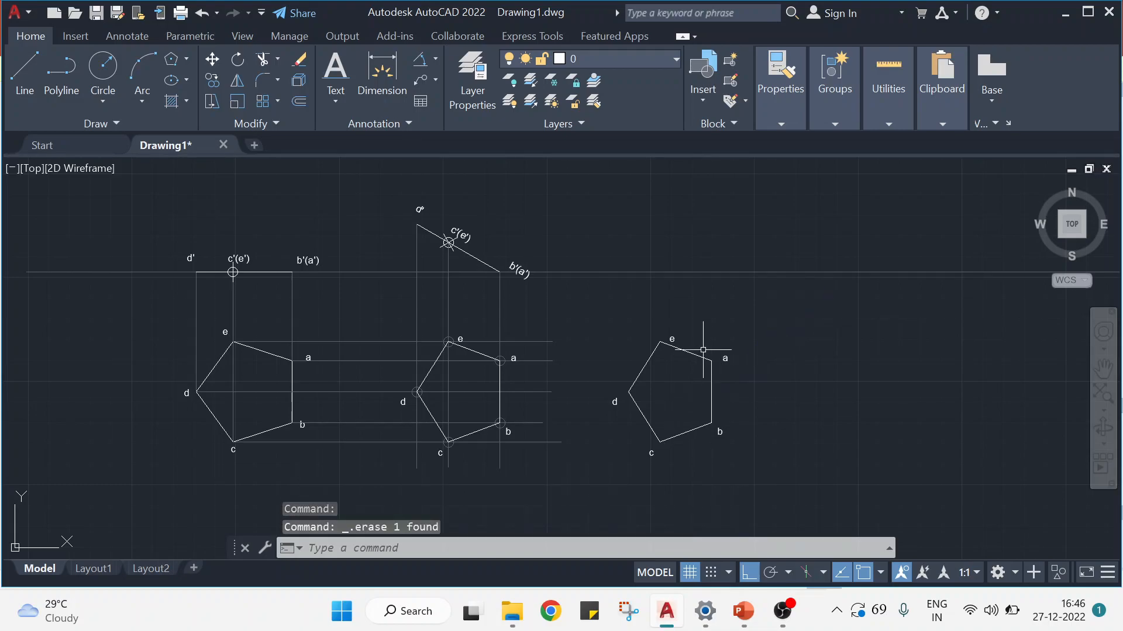
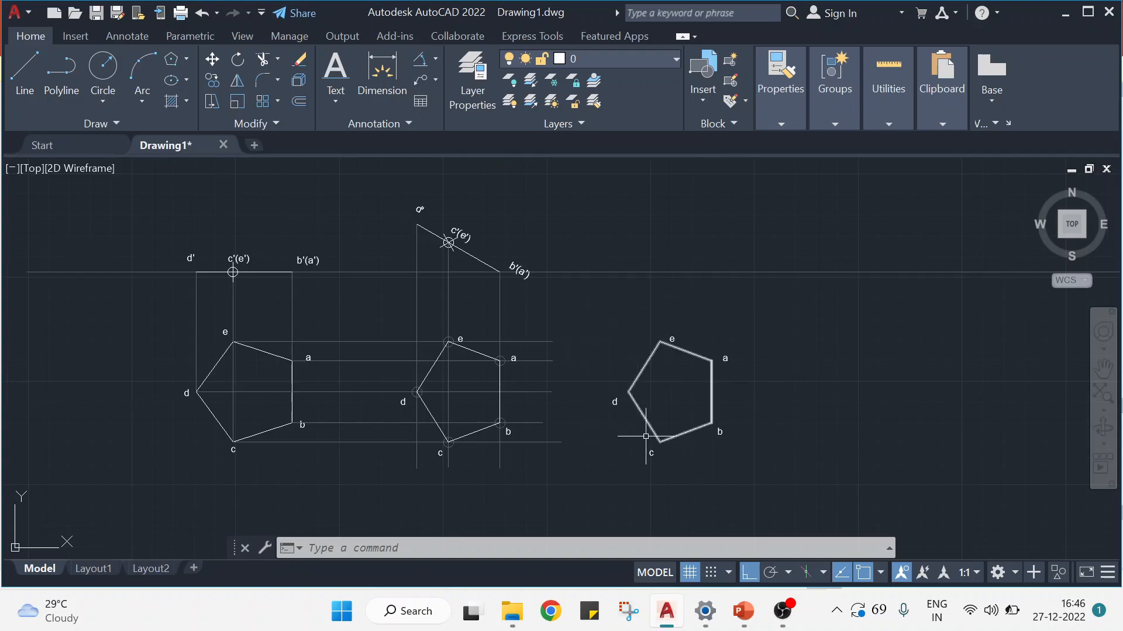
pyautogui.moveTo(596, 343)
pyautogui.mouseDown()
pyautogui.moveTo(655, 451)
pyautogui.moveTo(778, 380)
pyautogui.moveTo(743, 320)
pyautogui.mouseUp()
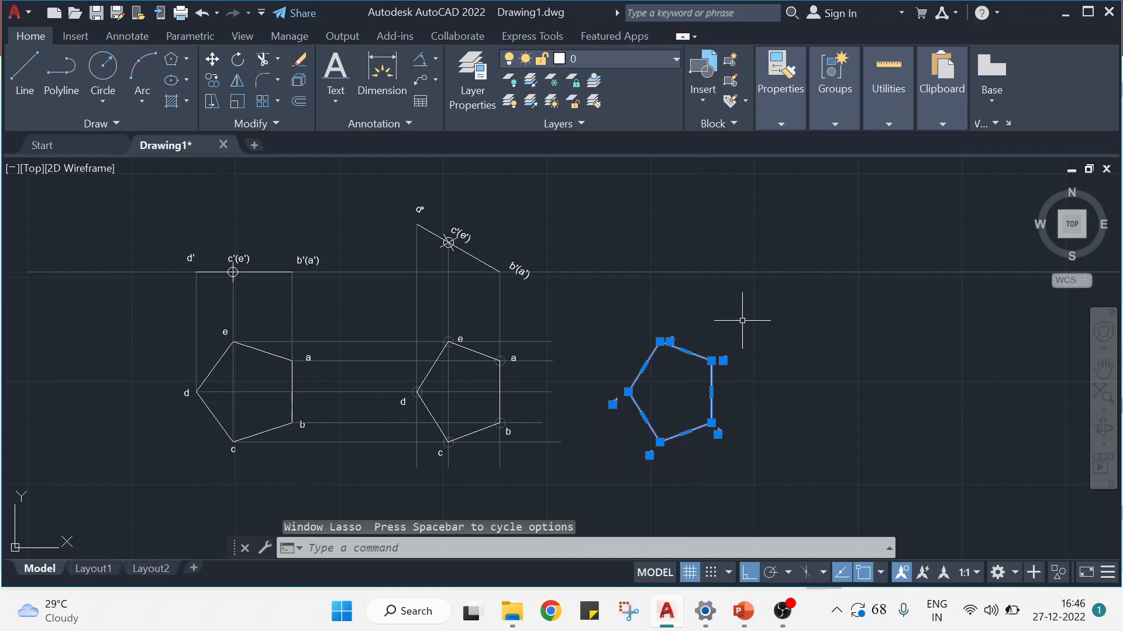
pyautogui.click(800, 329)
pyautogui.press('Escape')
pyautogui.press('Escape')
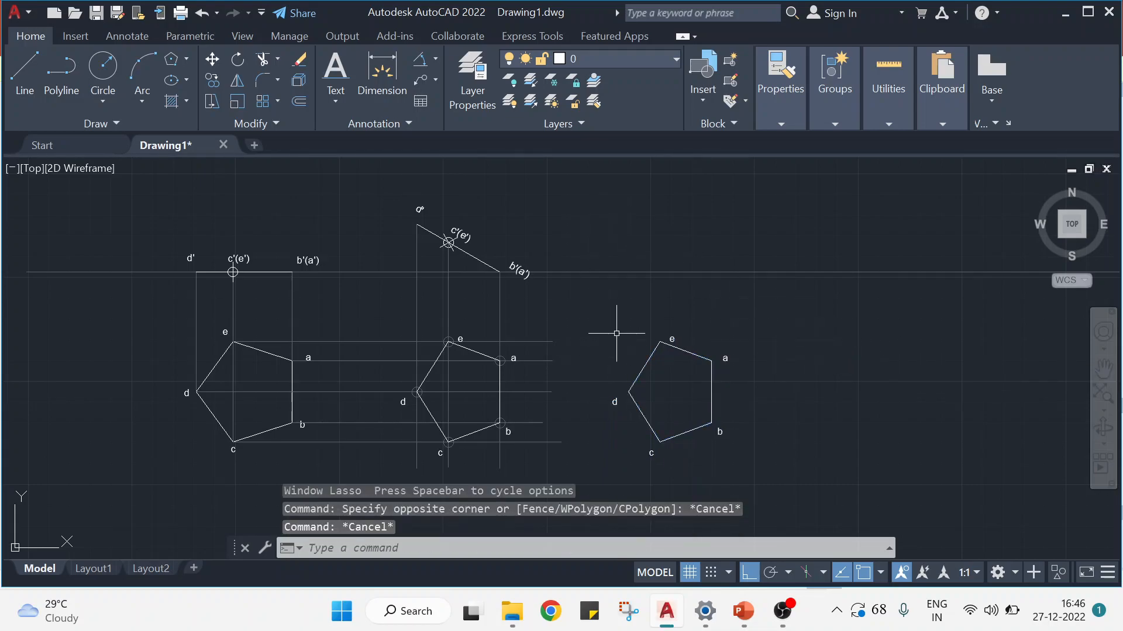
# Rotate the third pentagon and its labels by -45° about corner a, rechecking the pentagon question in PowerPoint before entering the angle
pyautogui.click(237, 59)
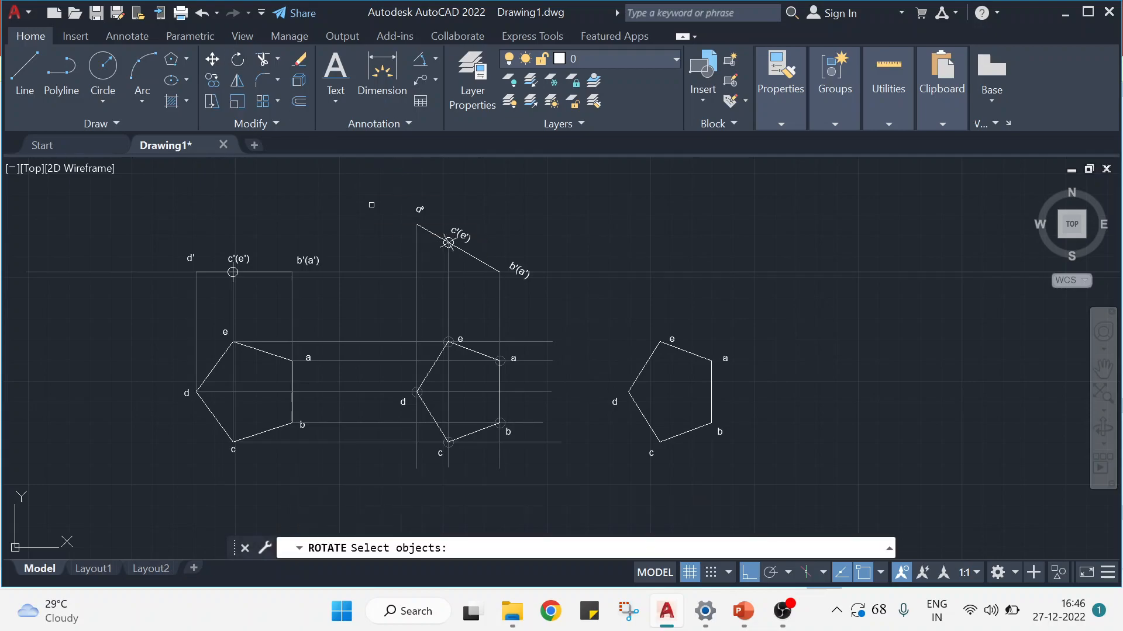
pyautogui.moveTo(606, 325)
pyautogui.mouseDown()
pyautogui.moveTo(592, 347)
pyautogui.moveTo(648, 484)
pyautogui.moveTo(759, 462)
pyautogui.moveTo(771, 350)
pyautogui.moveTo(752, 312)
pyautogui.mouseUp()
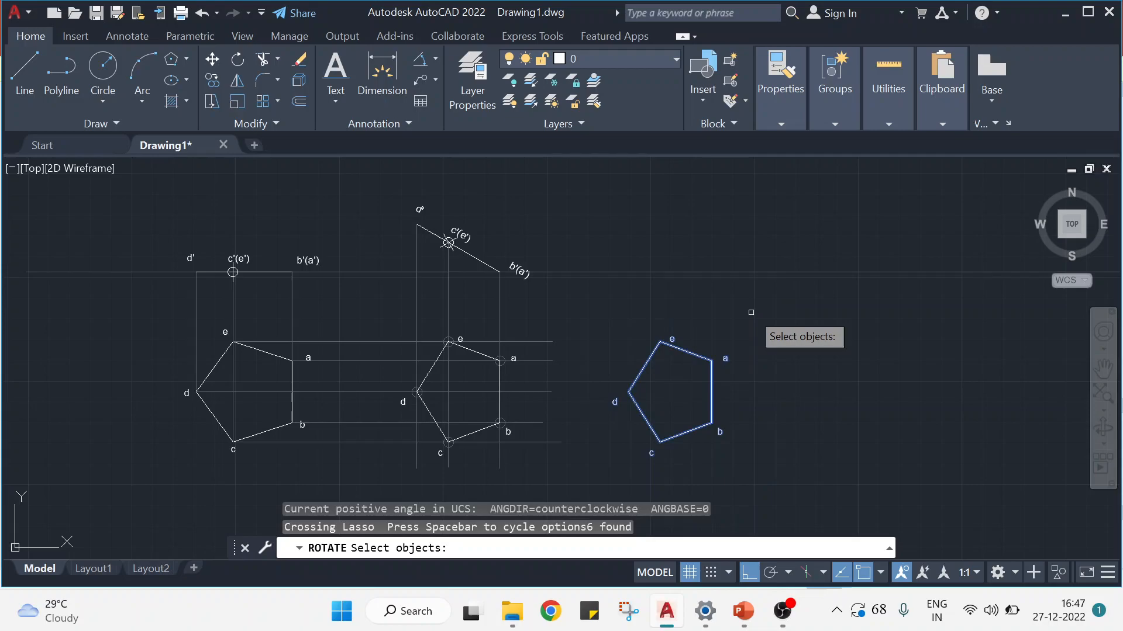
pyautogui.press('Return')
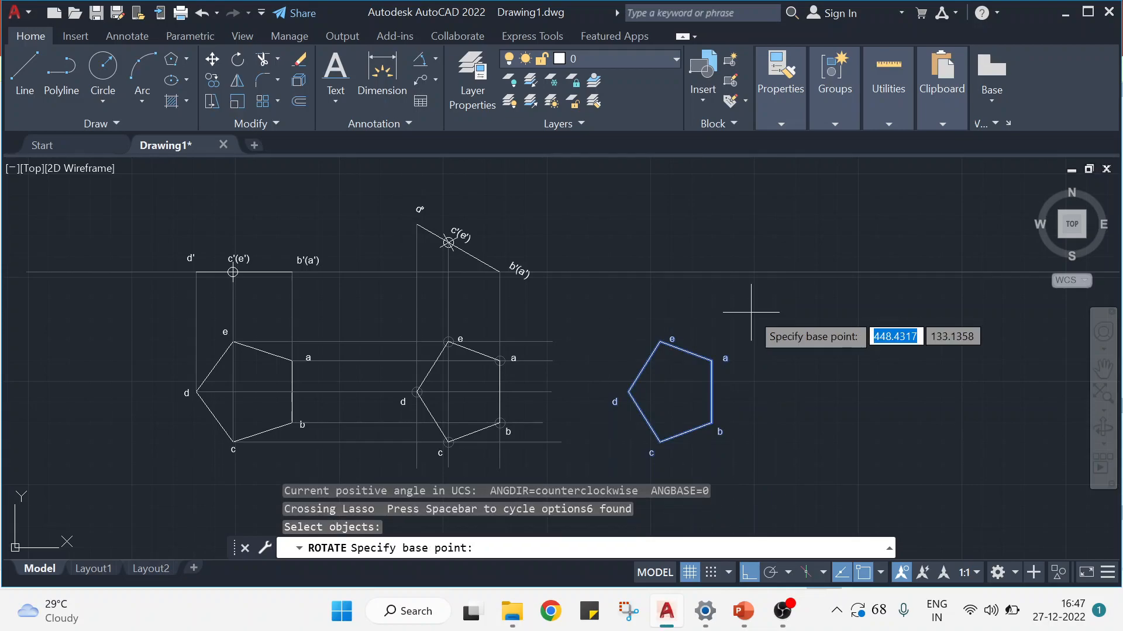
pyautogui.click(711, 361)
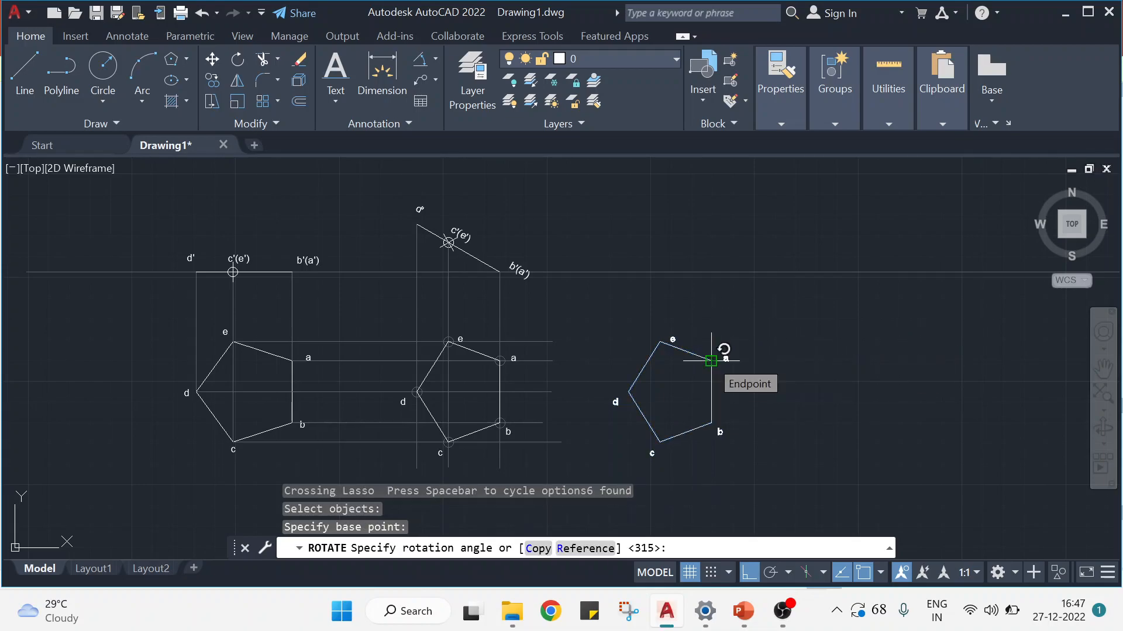
pyautogui.click(744, 611)
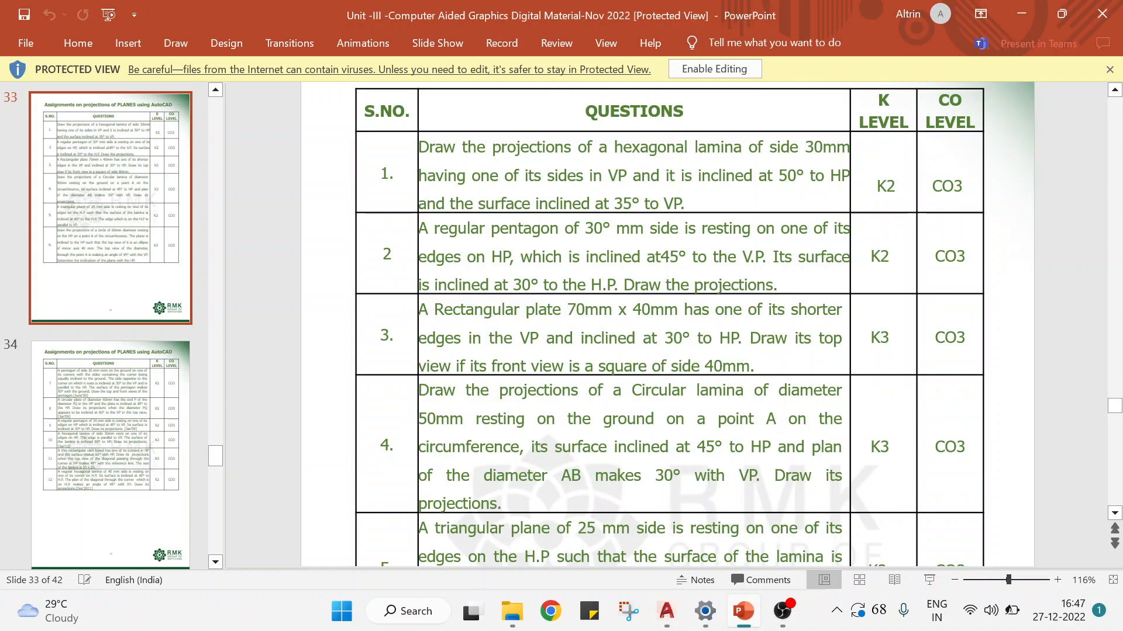
pyautogui.click(666, 623)
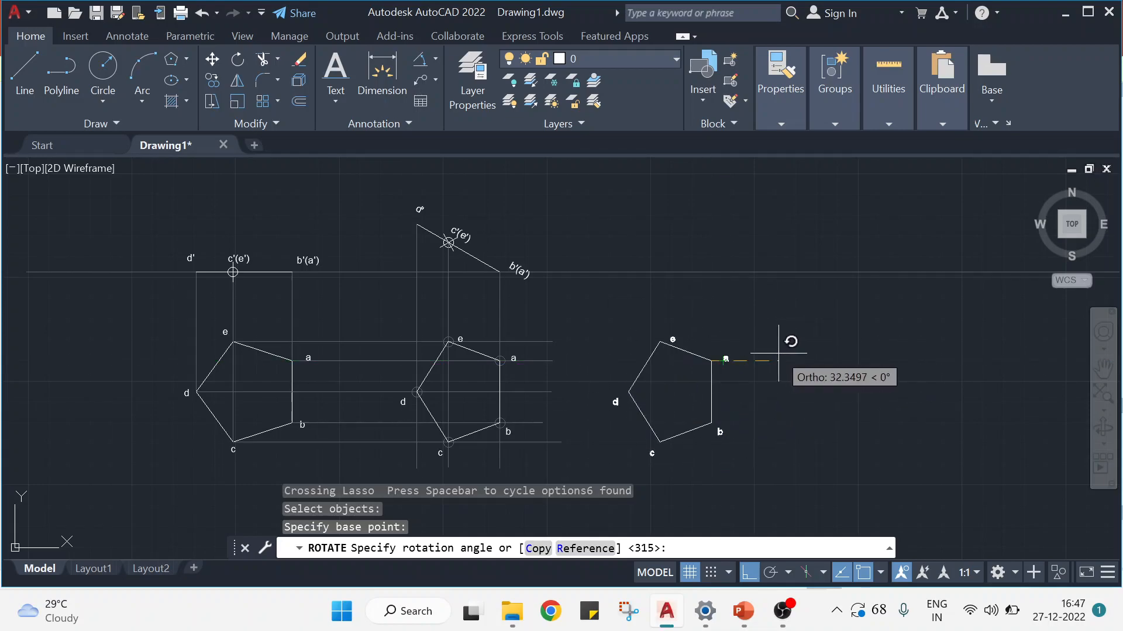
pyautogui.write('-45')
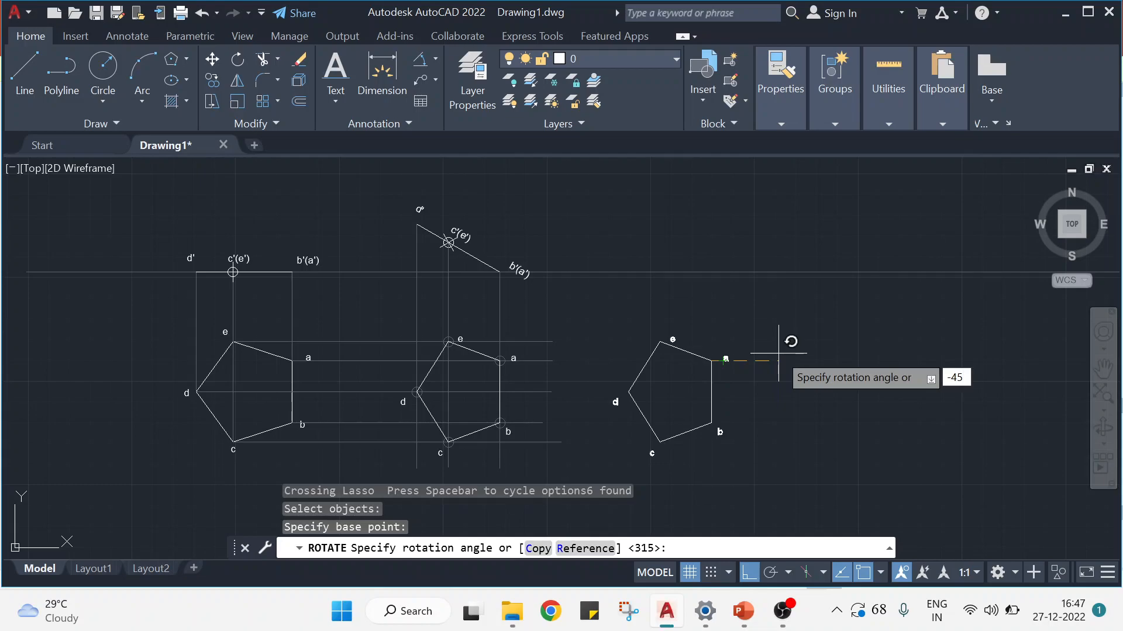
pyautogui.press('Return')
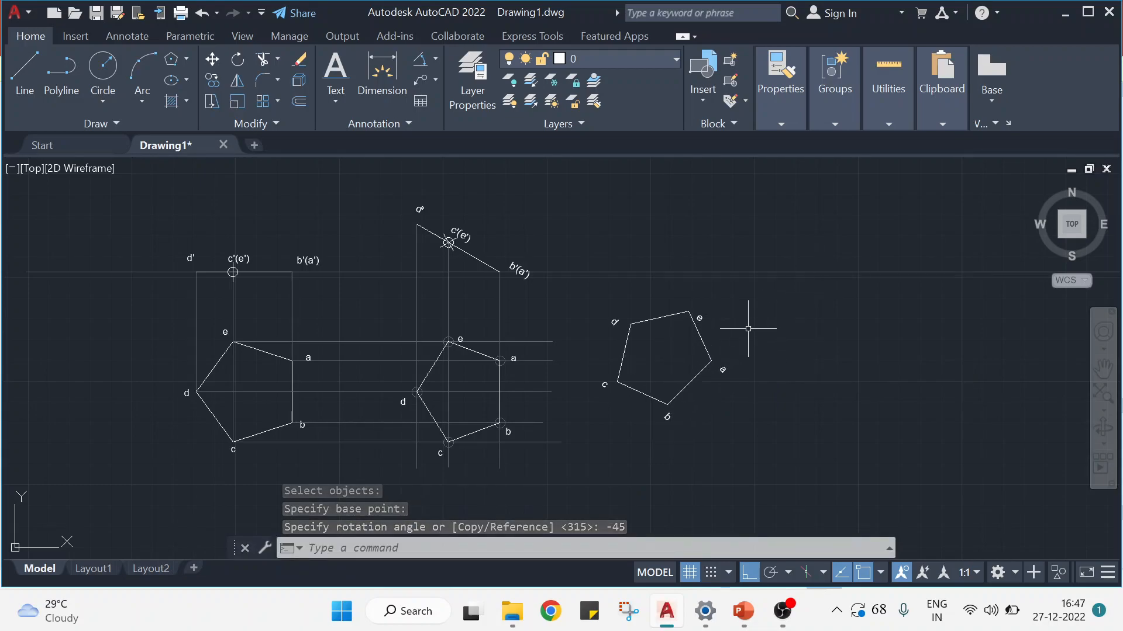
# Add an angular dimension between edge ab of the rotated pentagon and the XY line
pyautogui.click(421, 60)
pyautogui.click(689, 383)
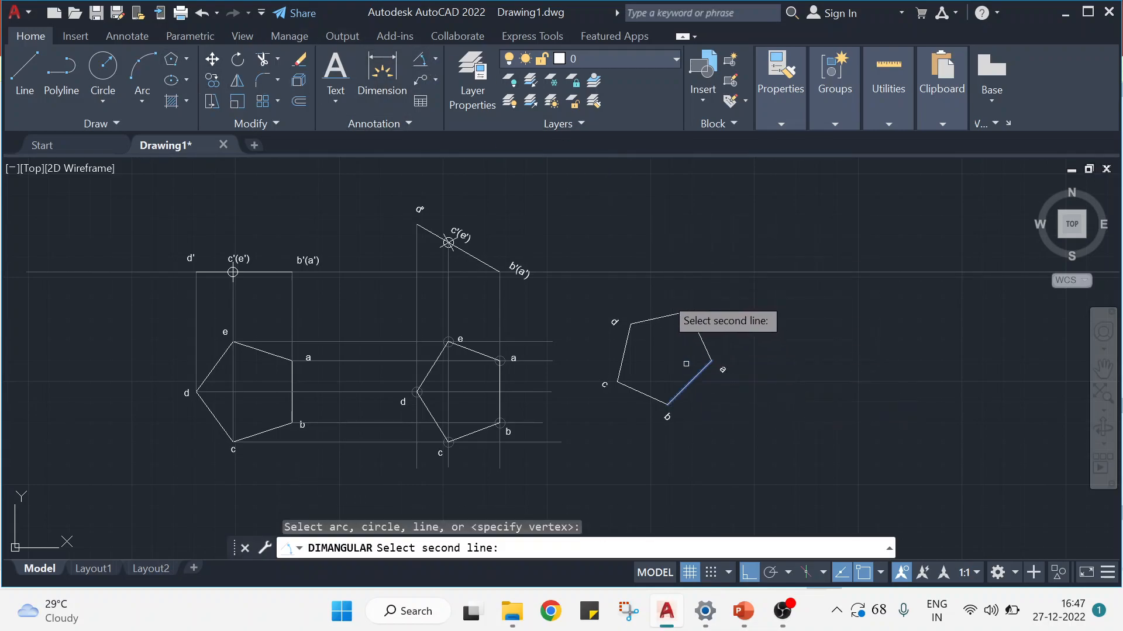
pyautogui.click(652, 273)
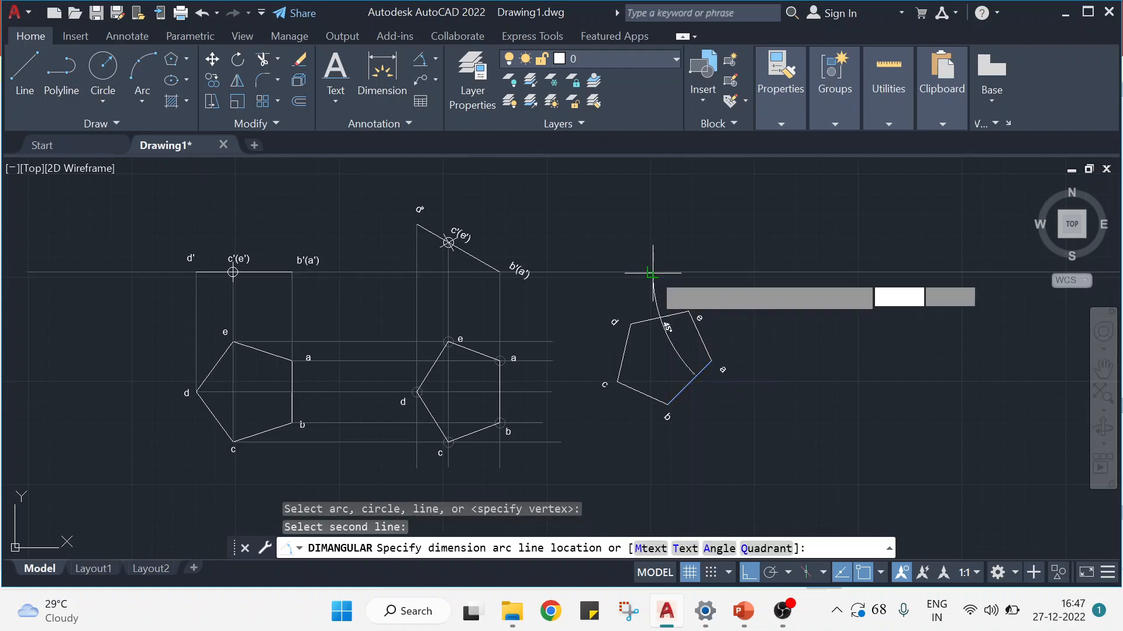
pyautogui.click(739, 310)
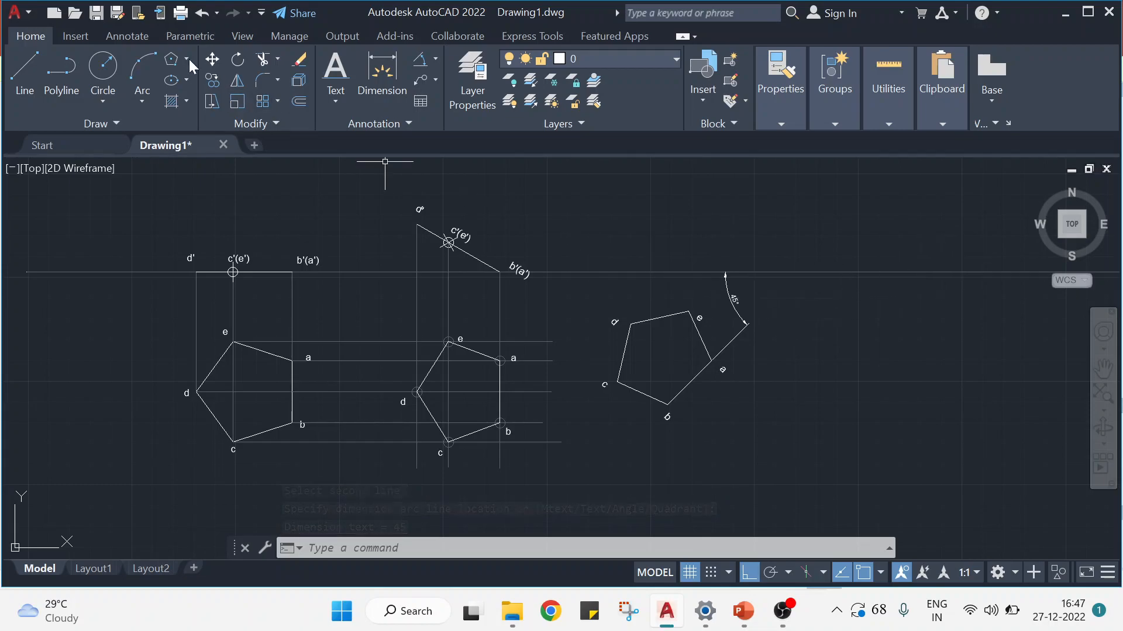
# Move the rotated pentagon and its labels straight down, farther from the XY line, using corner b as the base point
pyautogui.click(212, 60)
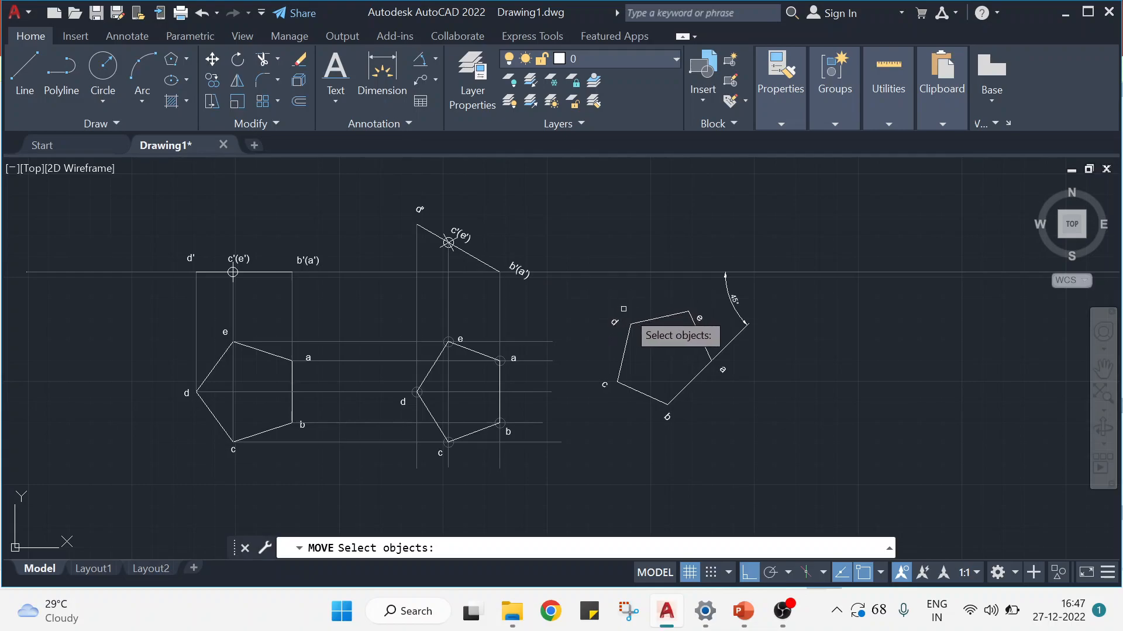
pyautogui.click(587, 316)
pyautogui.moveTo(587, 317)
pyautogui.mouseDown()
pyautogui.moveTo(672, 450)
pyautogui.moveTo(734, 327)
pyautogui.moveTo(731, 297)
pyautogui.moveTo(714, 310)
pyautogui.mouseUp()
pyautogui.press('Return')
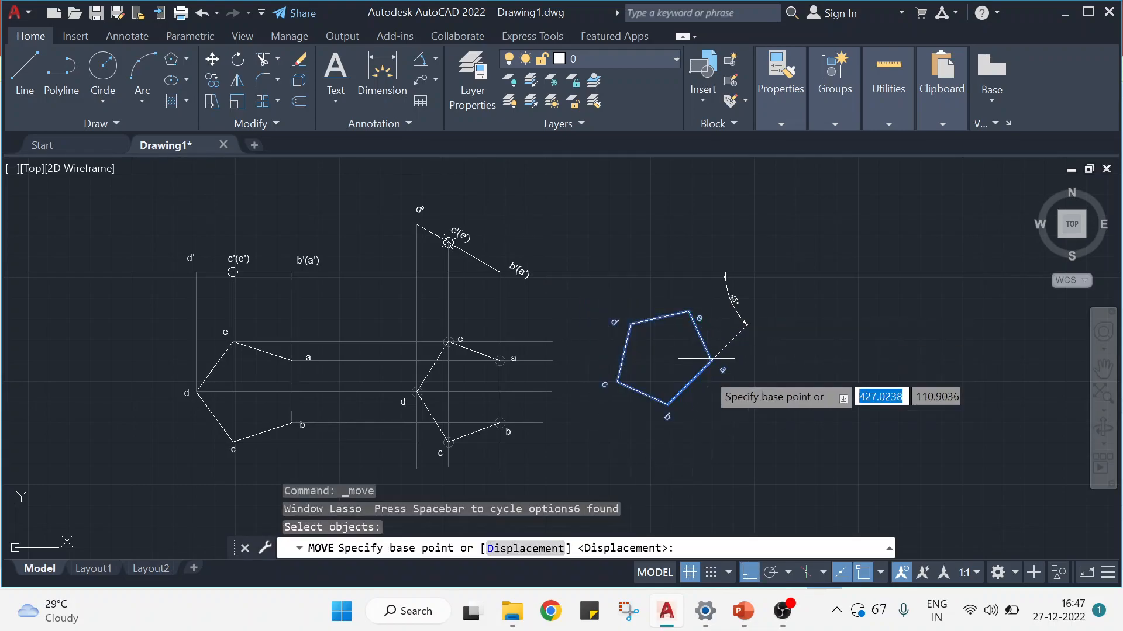
pyautogui.click(668, 403)
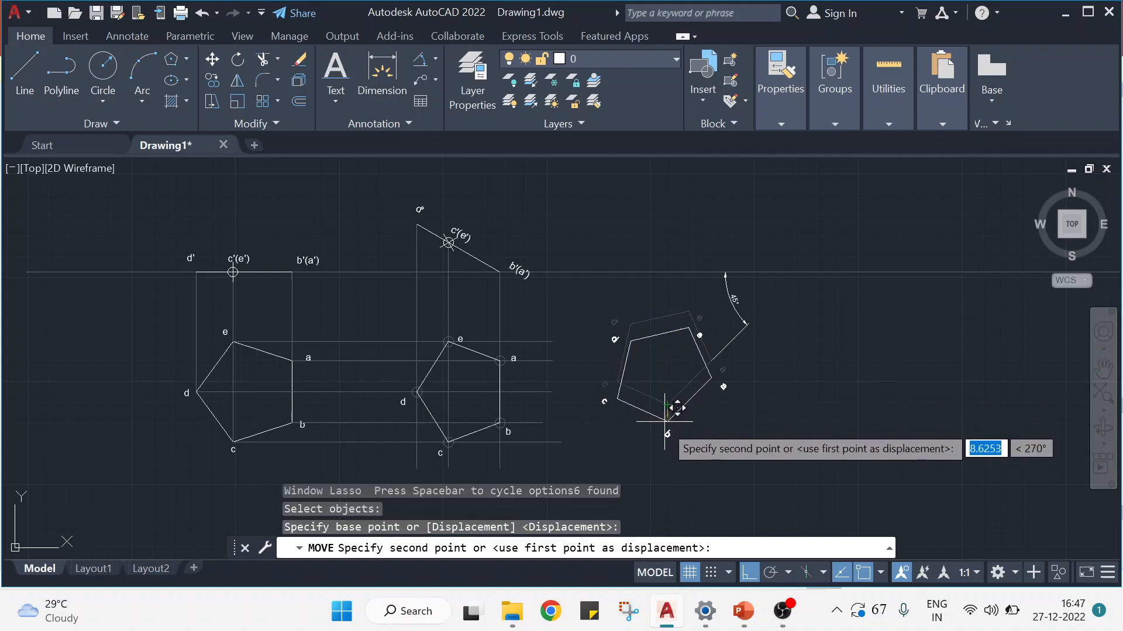
pyautogui.click(664, 434)
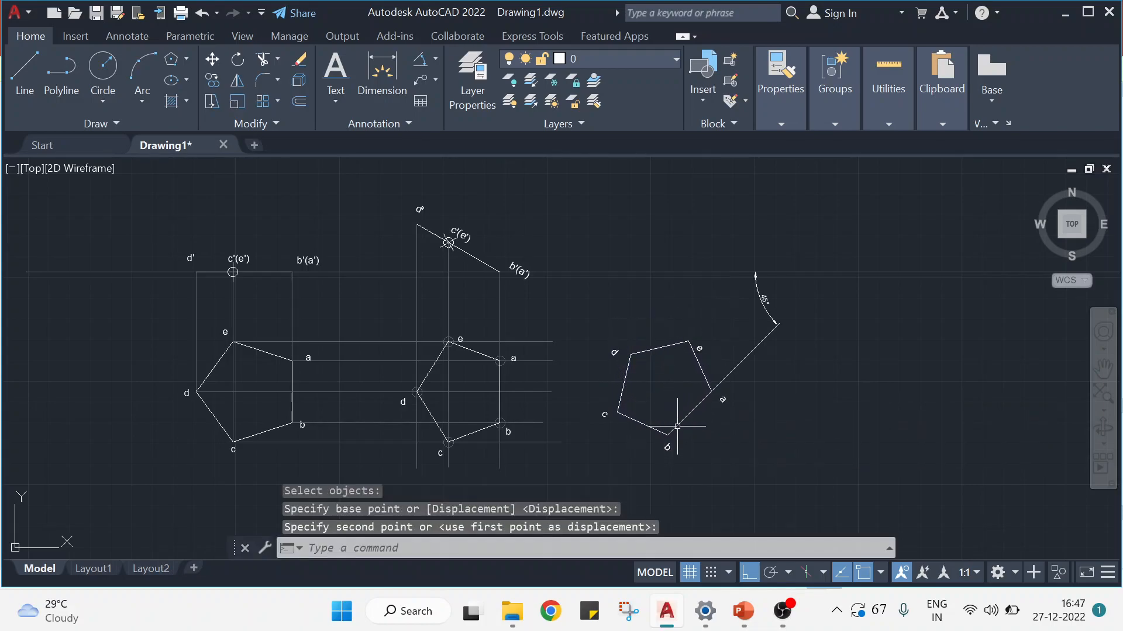
pyautogui.press('Escape')
pyautogui.press('Escape')
pyautogui.press('Escape')
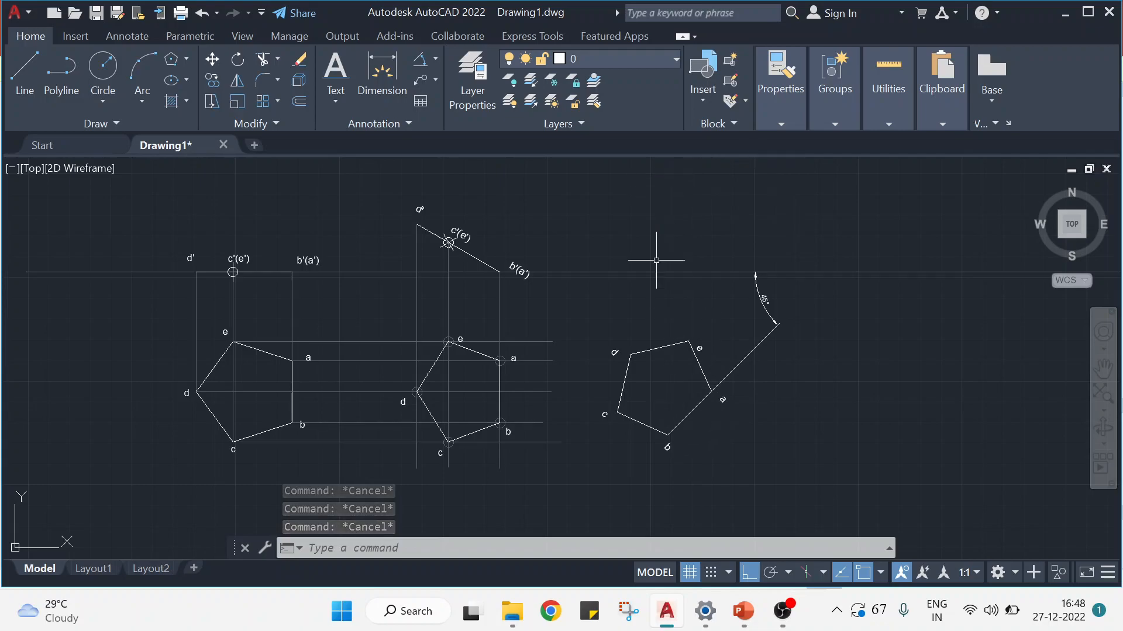
# Set the object colour to grey 99,100,102 and draw vertical projectors from corners d and e of the rotated pentagon up past the XY line
pyautogui.click(783, 111)
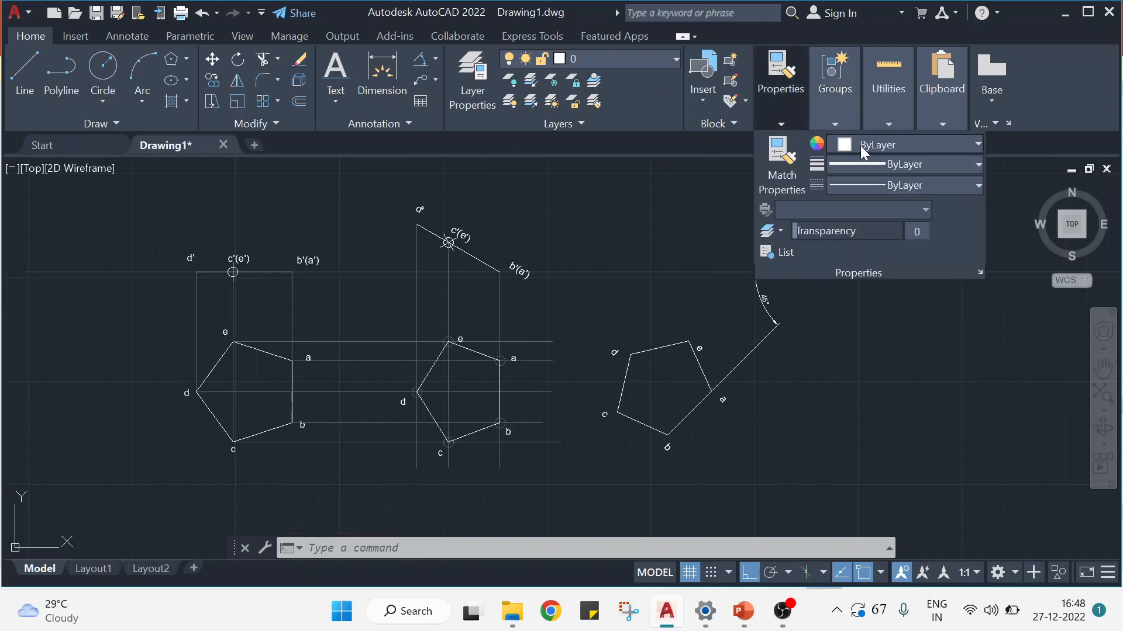
pyautogui.click(861, 145)
pyautogui.click(839, 234)
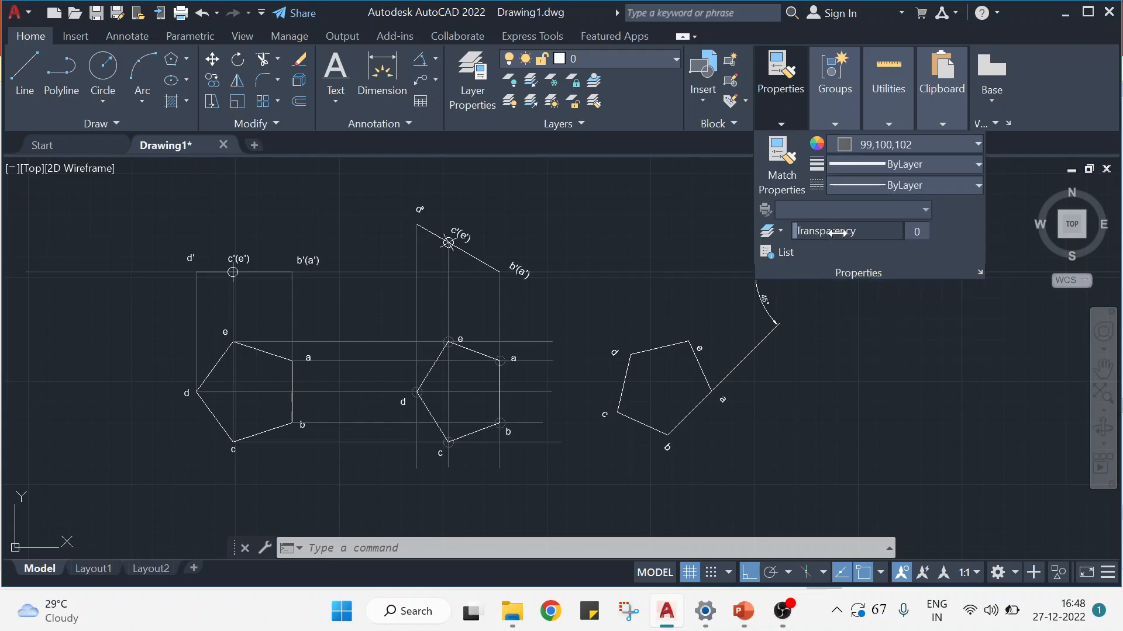
pyautogui.click(34, 69)
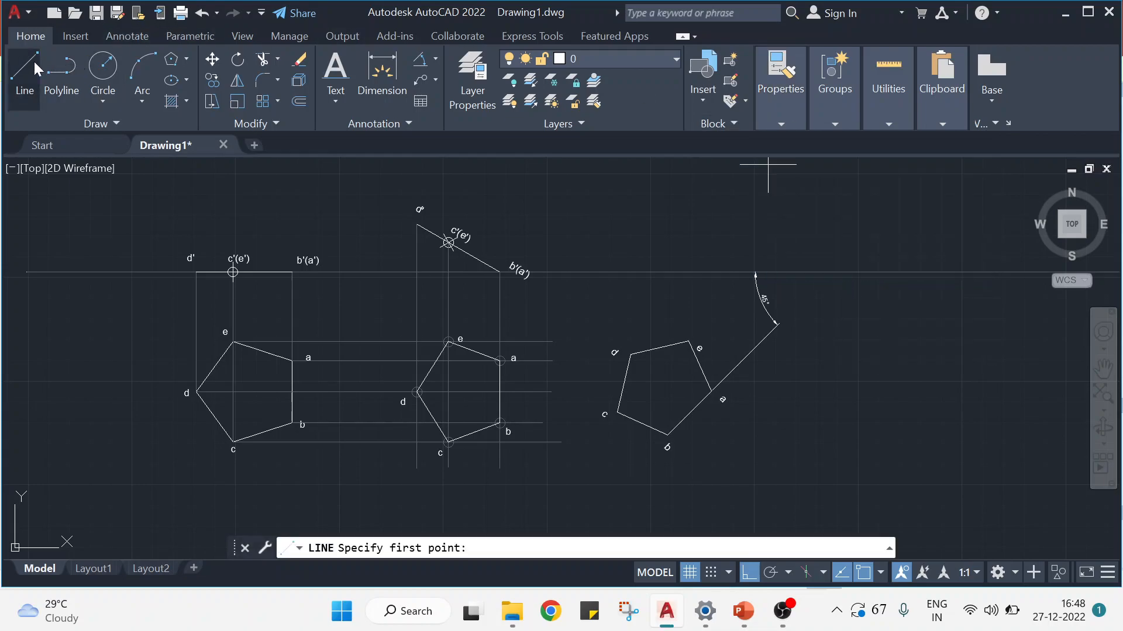
pyautogui.click(630, 354)
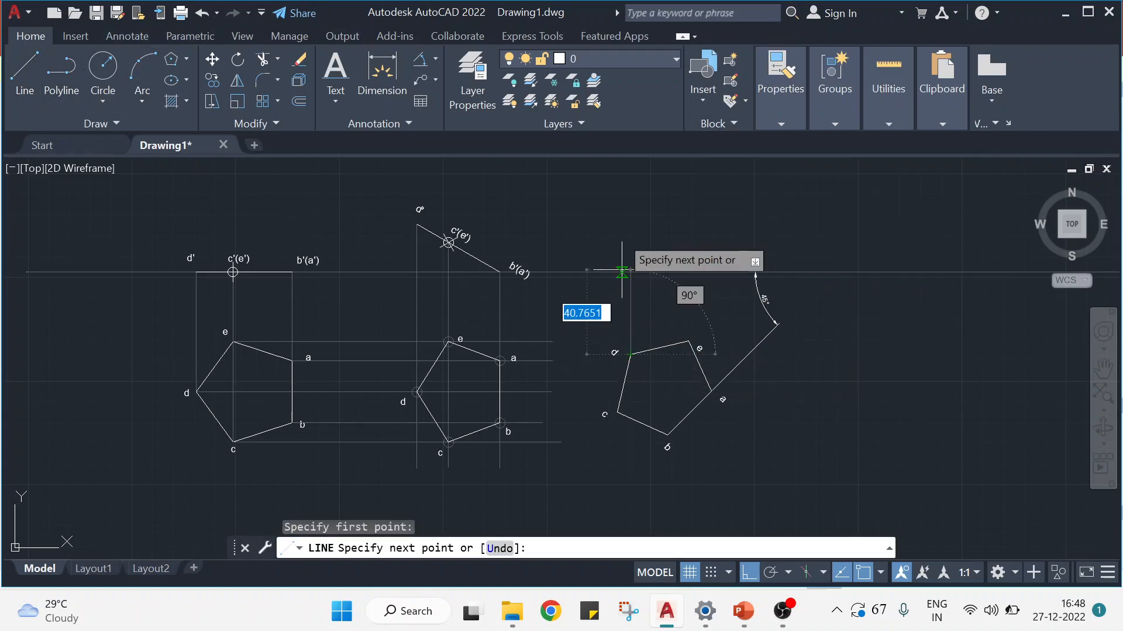
pyautogui.click(628, 170)
pyautogui.press('Return')
pyautogui.press('Return')
pyautogui.click(688, 341)
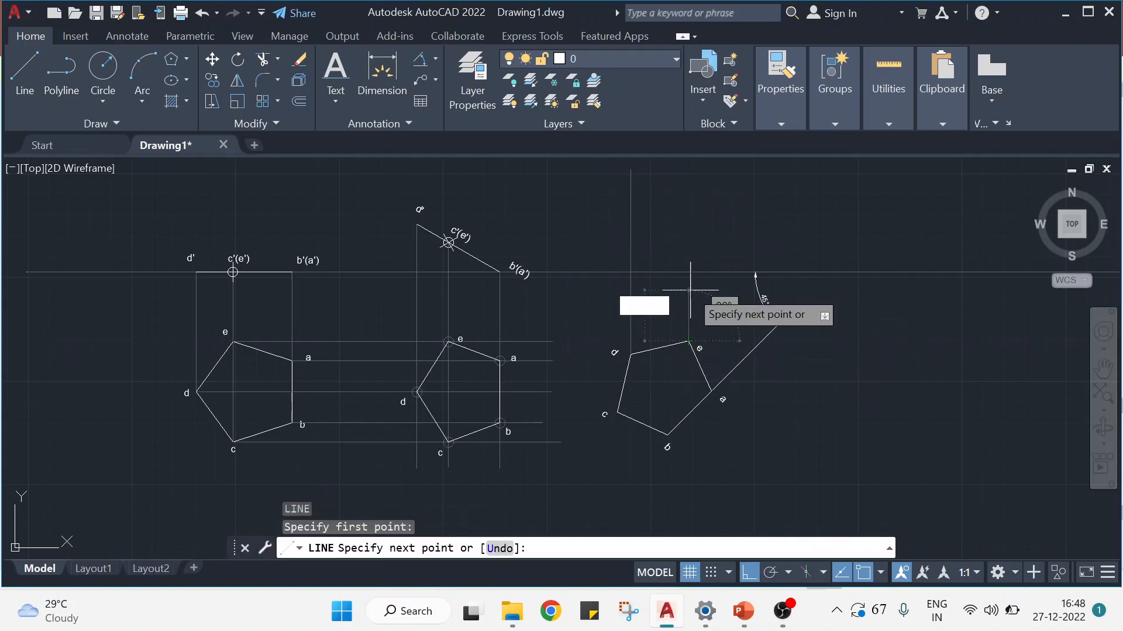
pyautogui.click(689, 170)
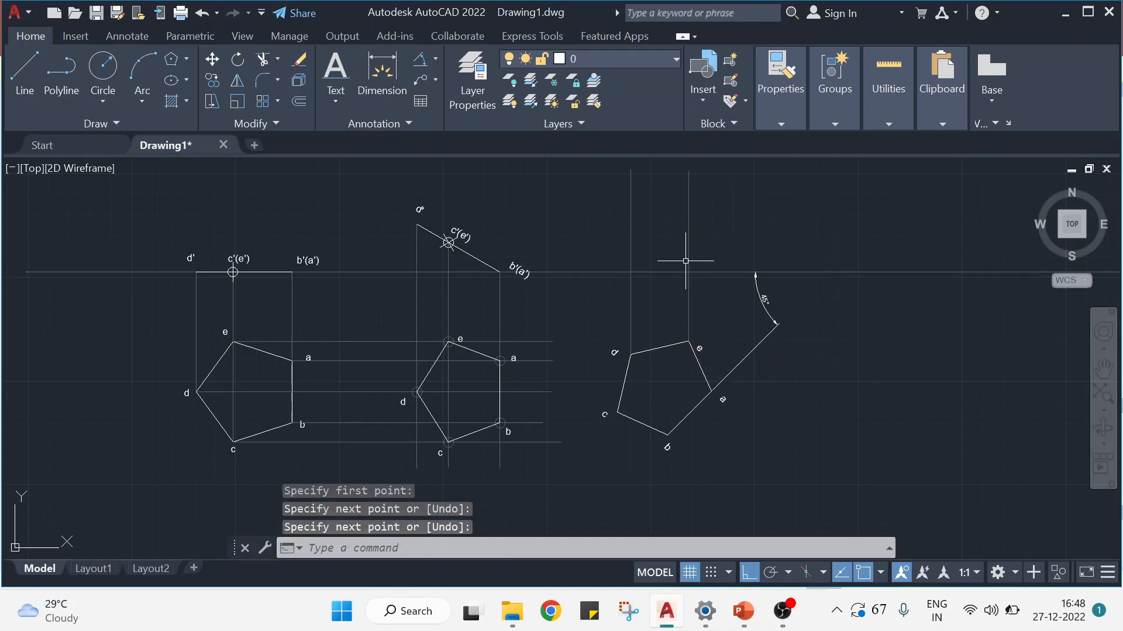
pyautogui.press('Return')
# Draw vertical projectors from corners c, b and a of the rotated pentagon up past the XY line
pyautogui.press('Return')
pyautogui.click(618, 412)
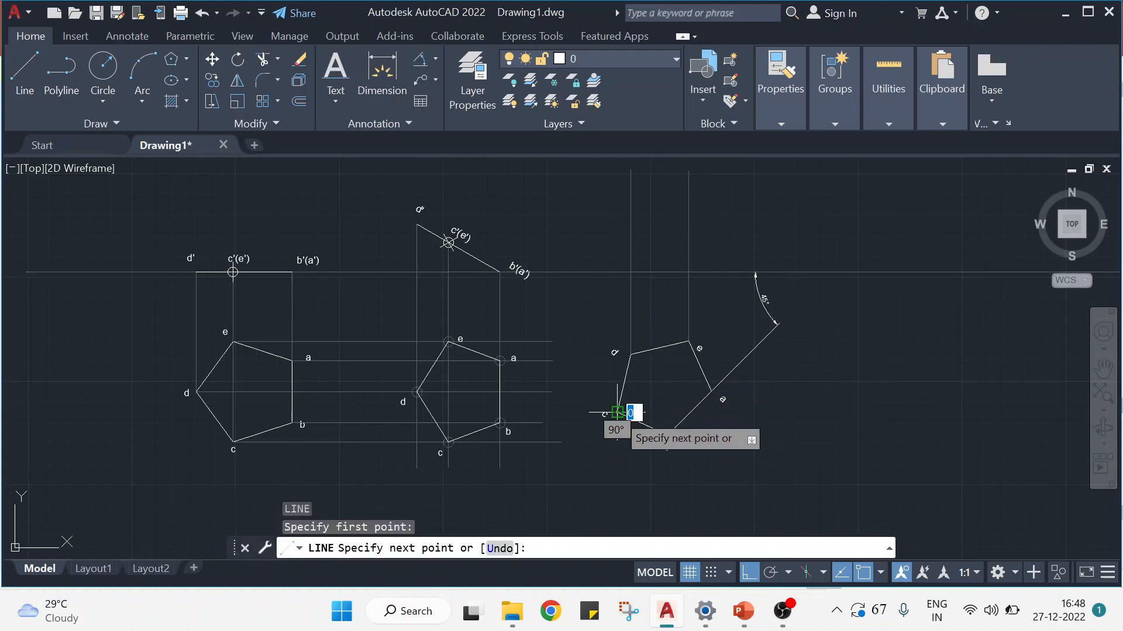
pyautogui.click(618, 173)
pyautogui.press('Return')
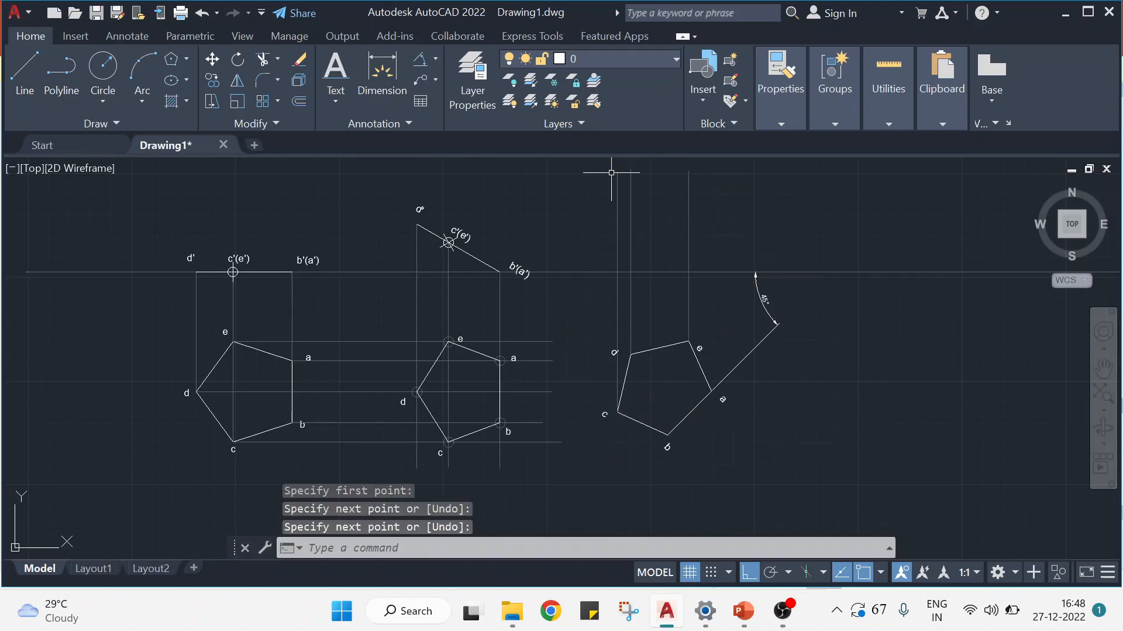
pyautogui.press('Return')
pyautogui.click(662, 433)
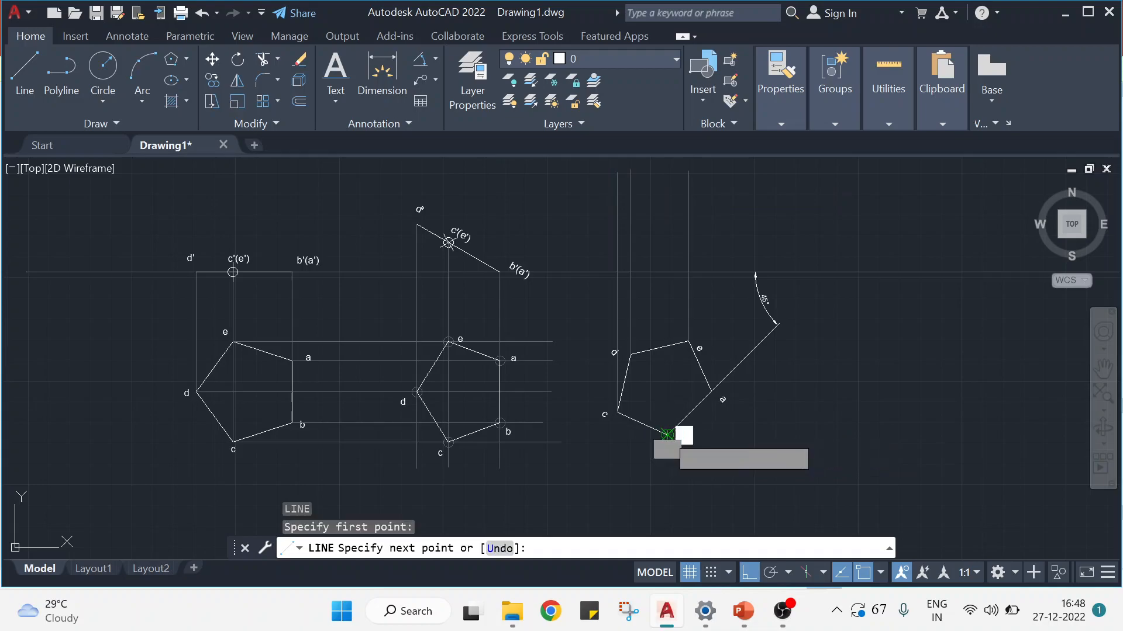
pyautogui.click(667, 170)
pyautogui.press('Return')
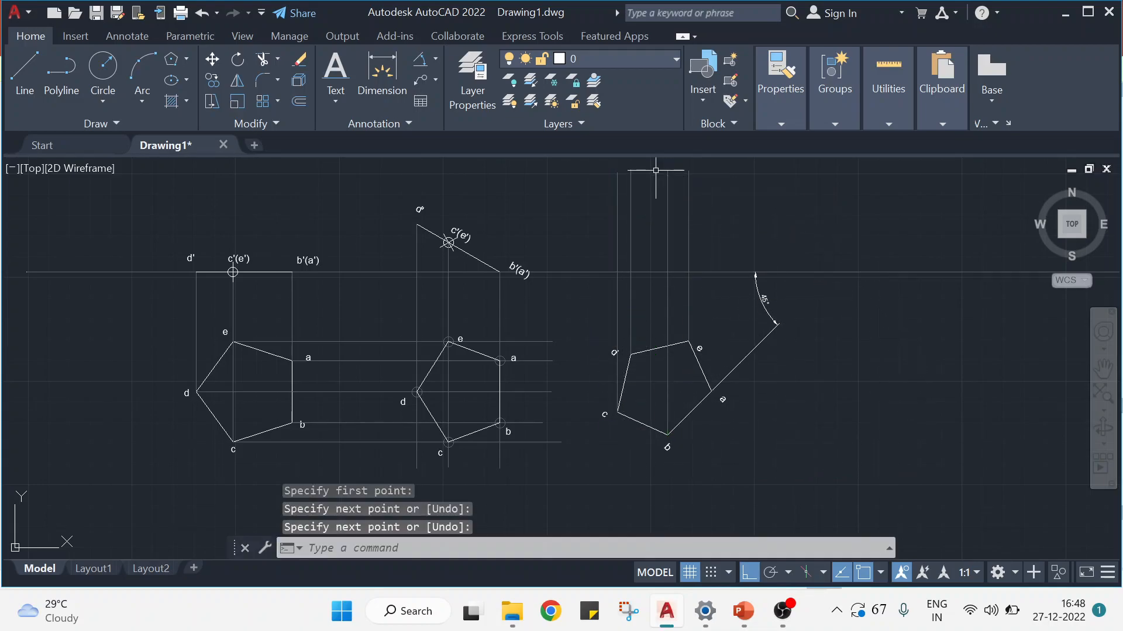
pyautogui.press('Return')
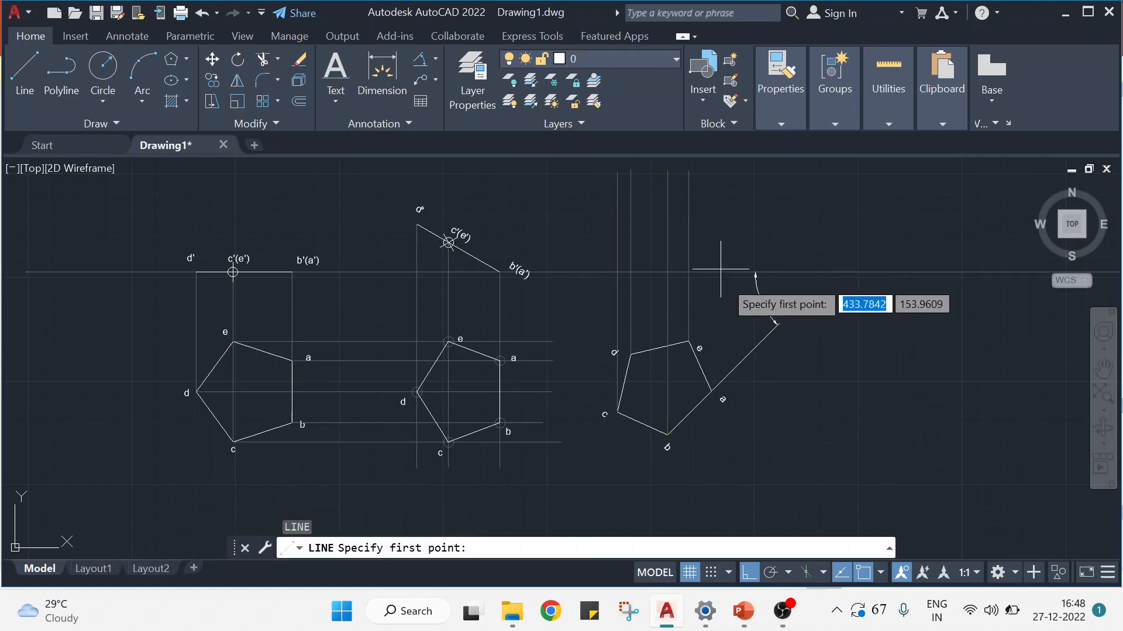
pyautogui.click(712, 391)
pyautogui.click(710, 172)
pyautogui.press('Return')
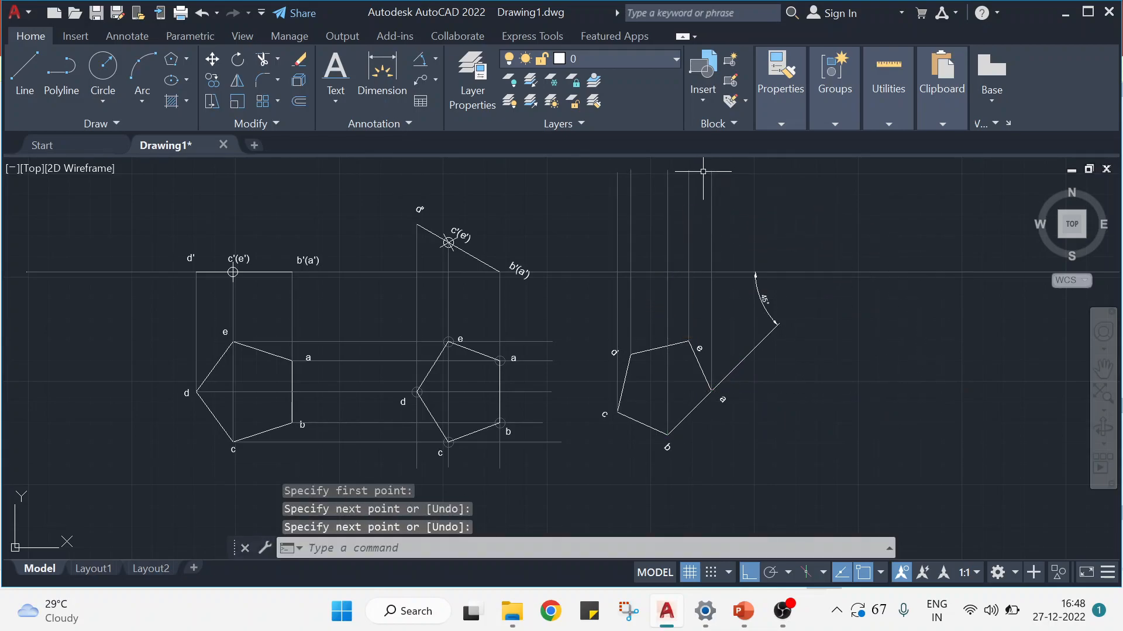
# Draw horizontal projectors from d' and c'(e') of the inclined front view across the vertical projectors of the rotated pentagon
pyautogui.press('Return')
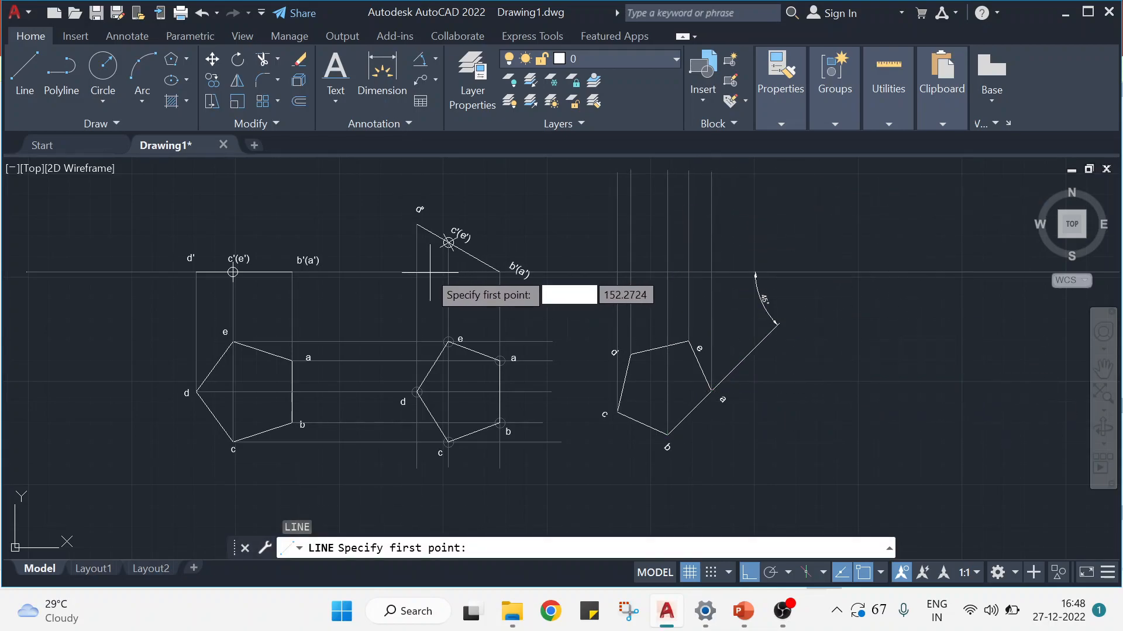
pyautogui.click(418, 224)
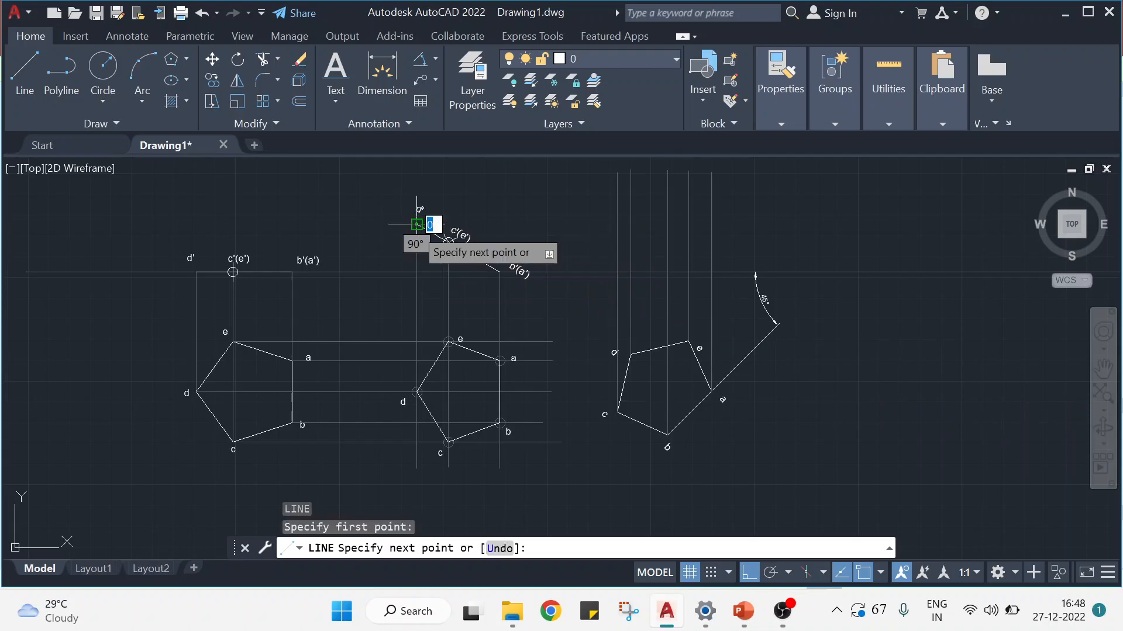
pyautogui.click(780, 223)
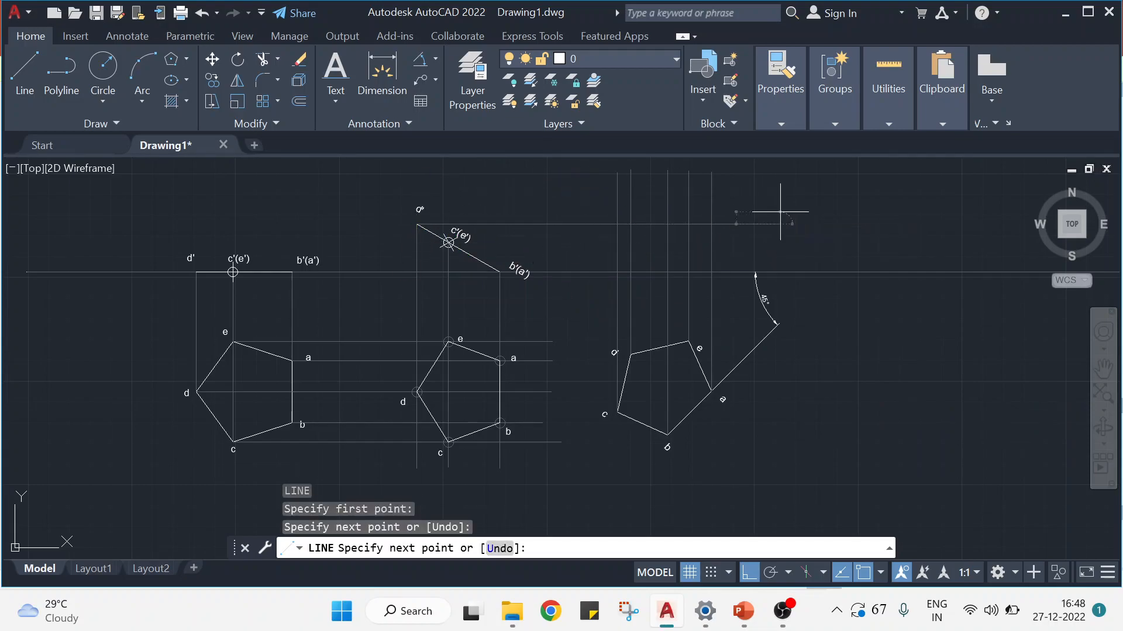
pyautogui.press('Return')
pyautogui.press('Return')
pyautogui.click(449, 242)
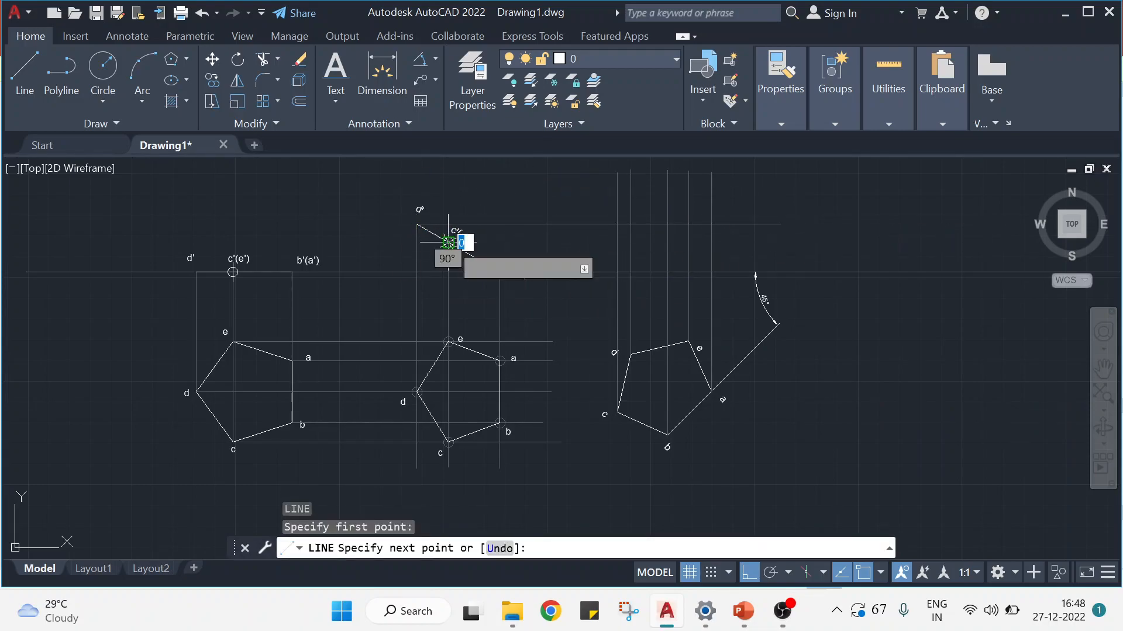
pyautogui.click(777, 241)
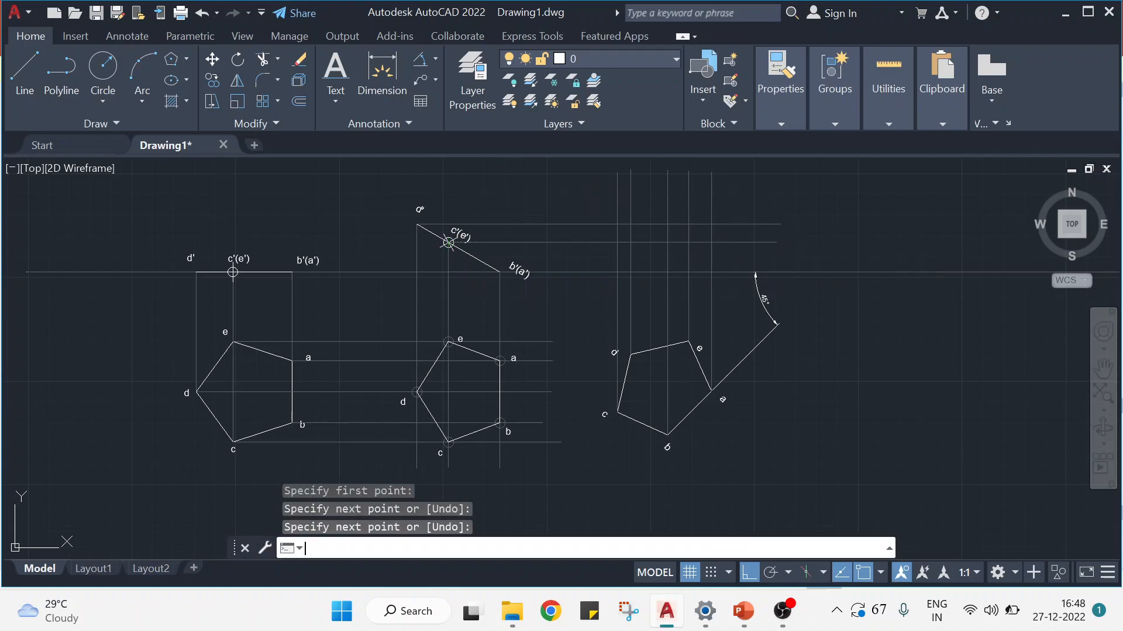
pyautogui.press('Return')
pyautogui.press('Return')
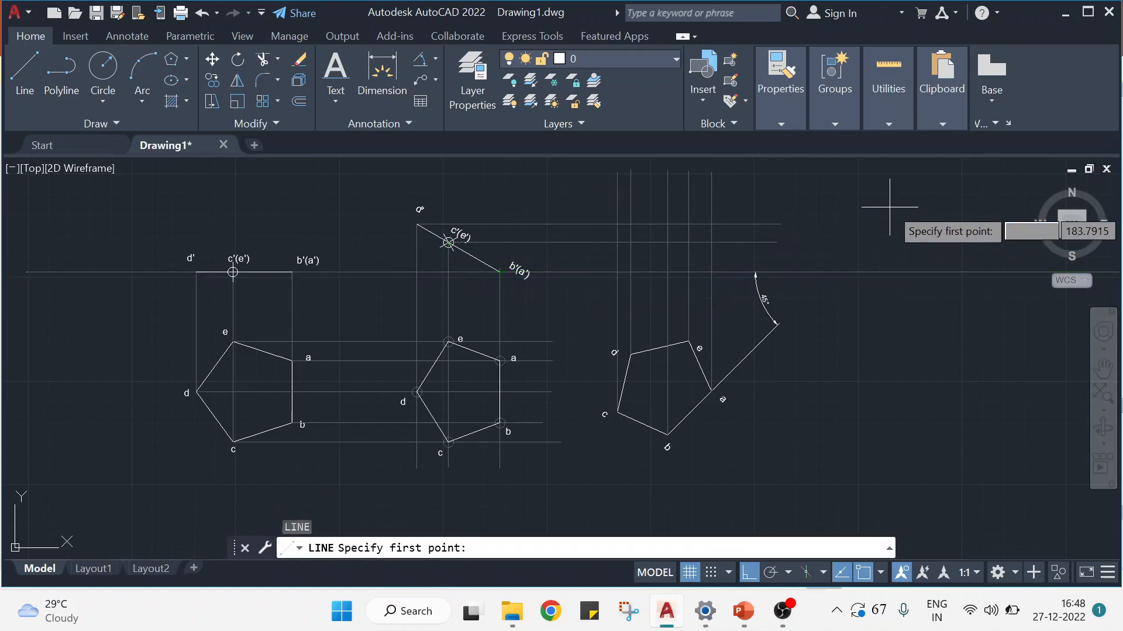
pyautogui.press('Escape')
pyautogui.press('Escape')
pyautogui.press('Escape')
pyautogui.press('Escape')
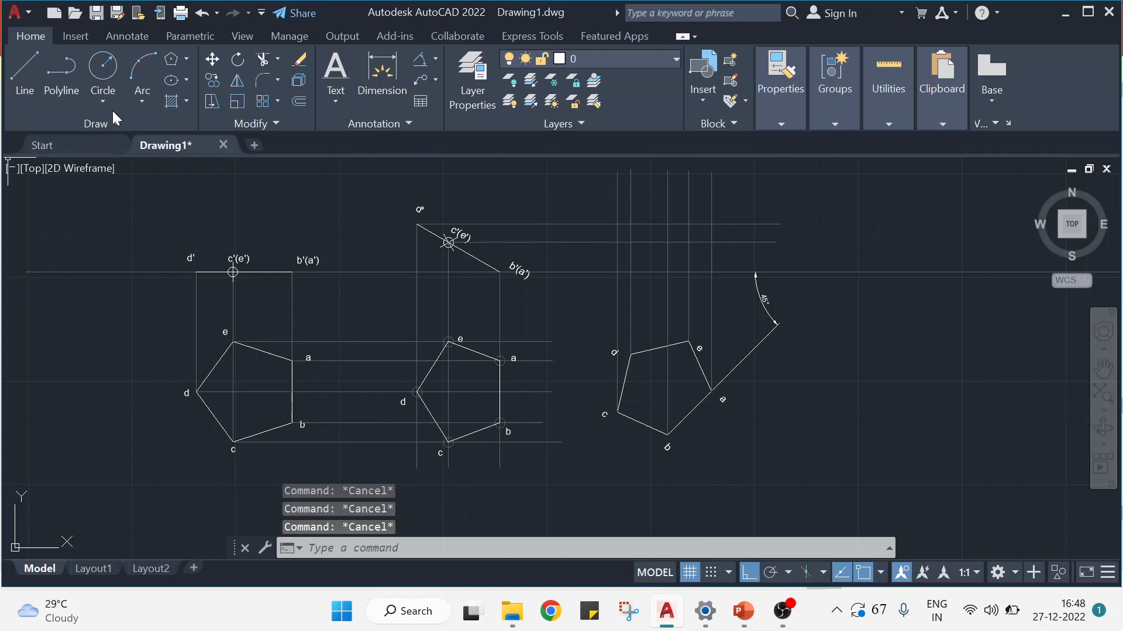
# Mark points where projectors a and b cross the XY line, c crosses the c'(e') horizontal, and d and e cross the d' horizontal
pyautogui.click(103, 126)
pyautogui.click(111, 143)
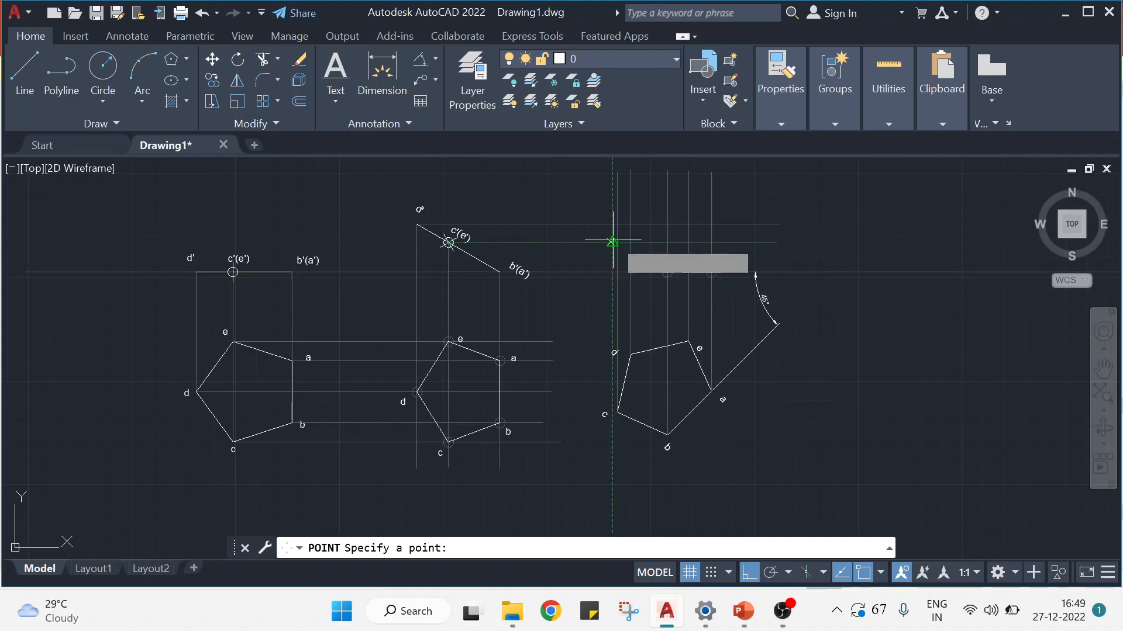
pyautogui.scroll(4, 613, 241)
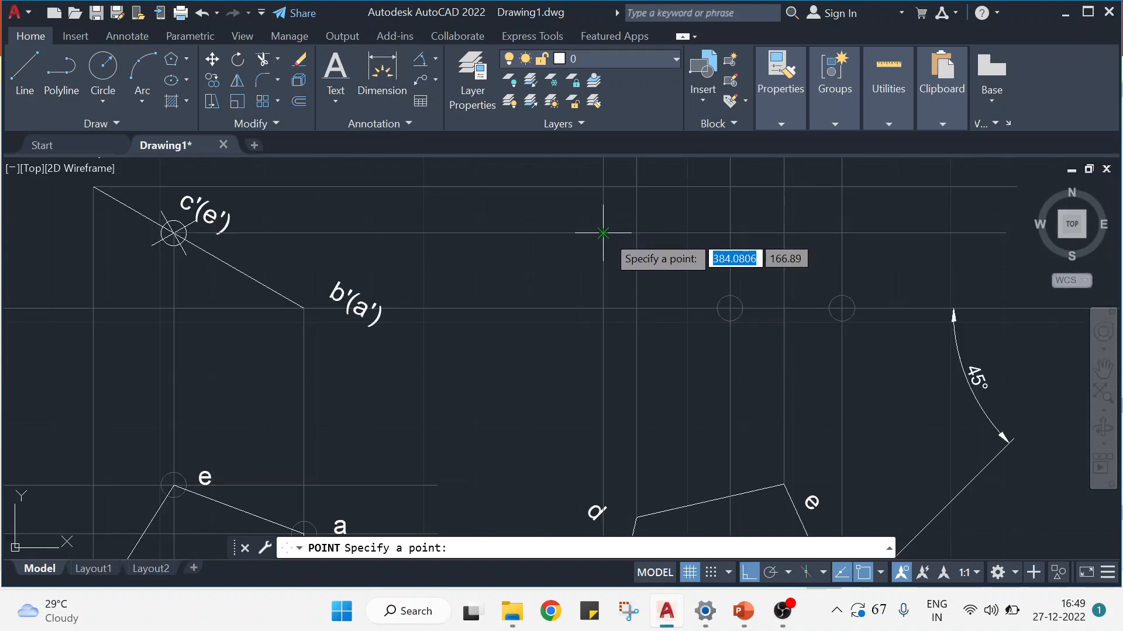
pyautogui.scroll(-2, 613, 233)
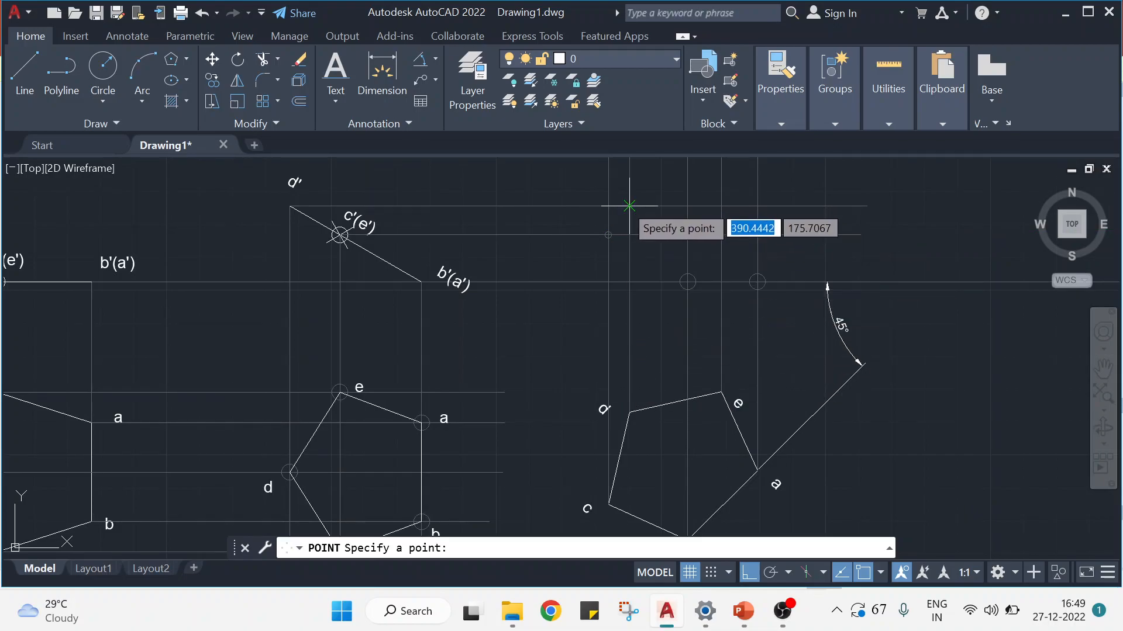
pyautogui.scroll(-2, 632, 207)
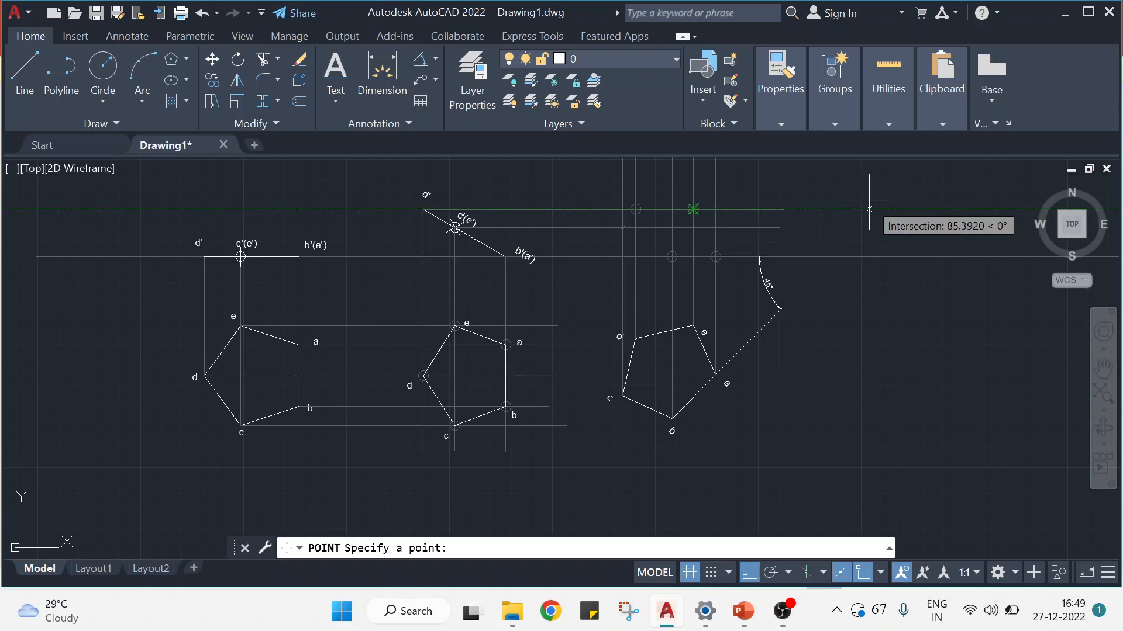
pyautogui.press('Escape')
pyautogui.press('Escape')
pyautogui.press('Escape')
pyautogui.press('Escape')
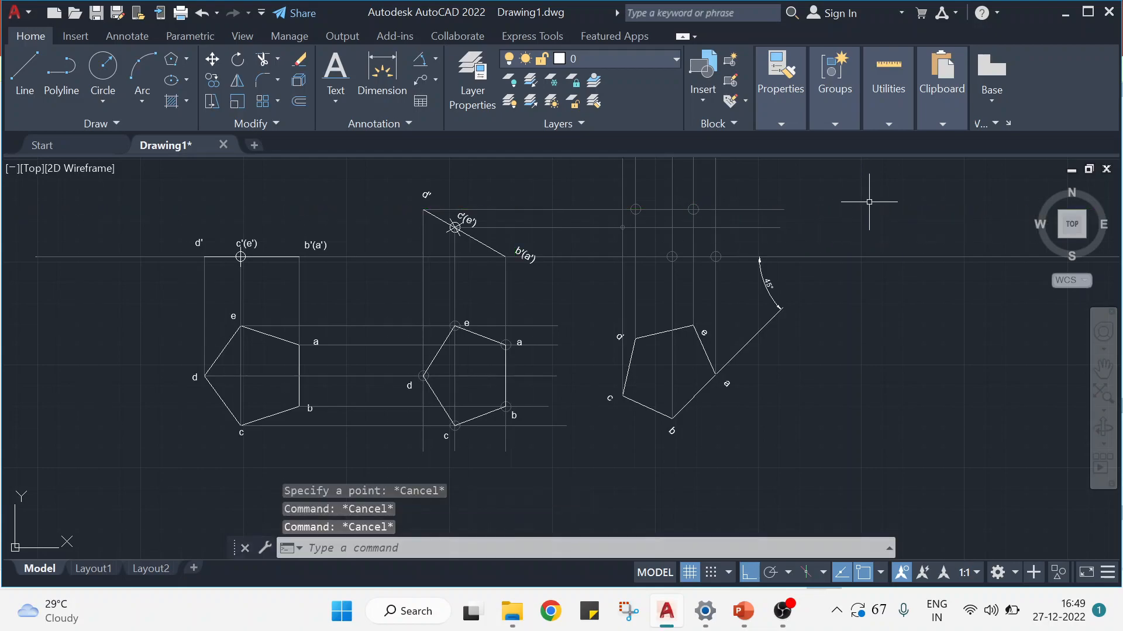
# Try to outline the final front view with a polyline through the marked points, using the e point on the d' horizontal, and undo it
pyautogui.click(68, 75)
pyautogui.click(715, 257)
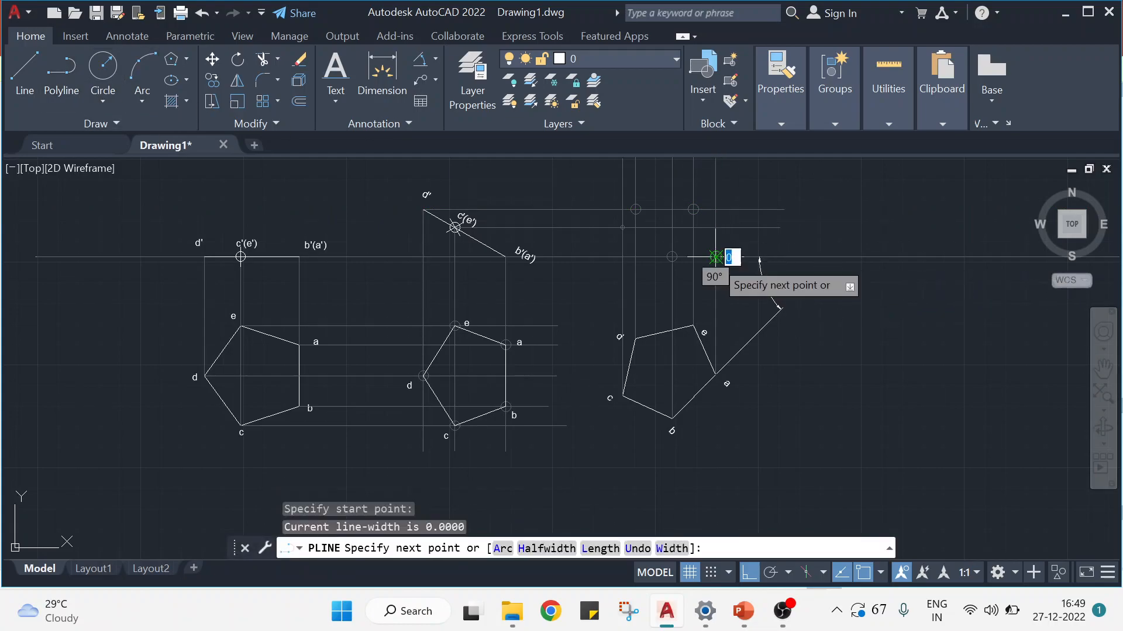
pyautogui.click(672, 257)
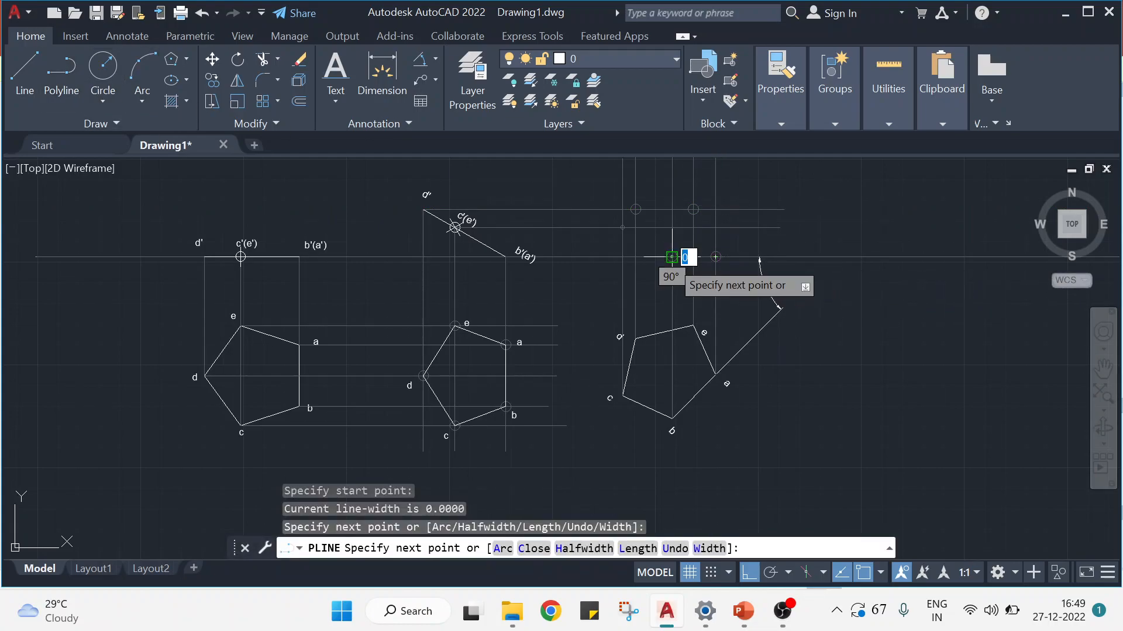
pyautogui.click(622, 246)
pyautogui.click(636, 208)
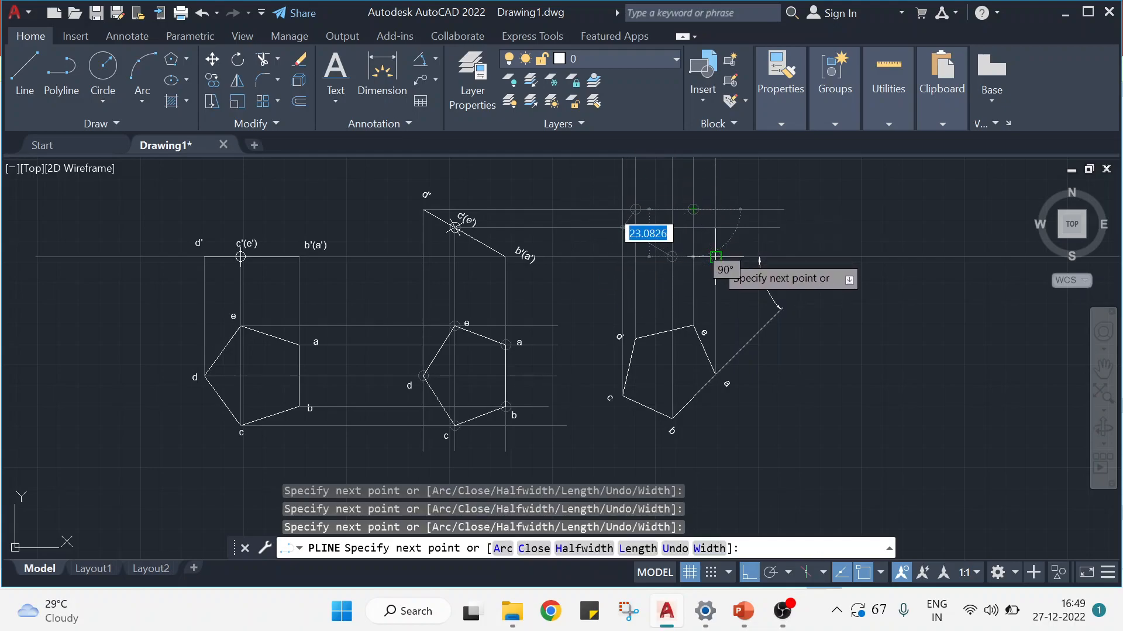
pyautogui.press('Escape')
pyautogui.press('Escape')
pyautogui.press('Escape')
pyautogui.press('Escape')
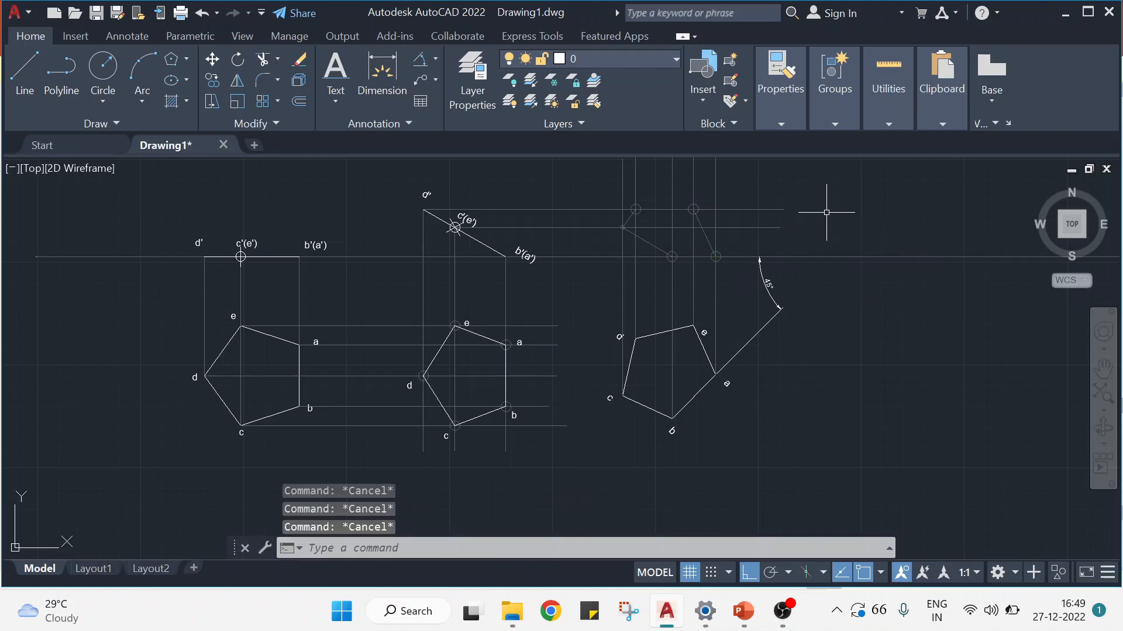
pyautogui.hotkey('ctrl', 'z')
# Delete the misplaced e point and mark a point where the vertical projector from e crosses the c'(e') horizontal
pyautogui.click(693, 209)
pyautogui.press('Delete')
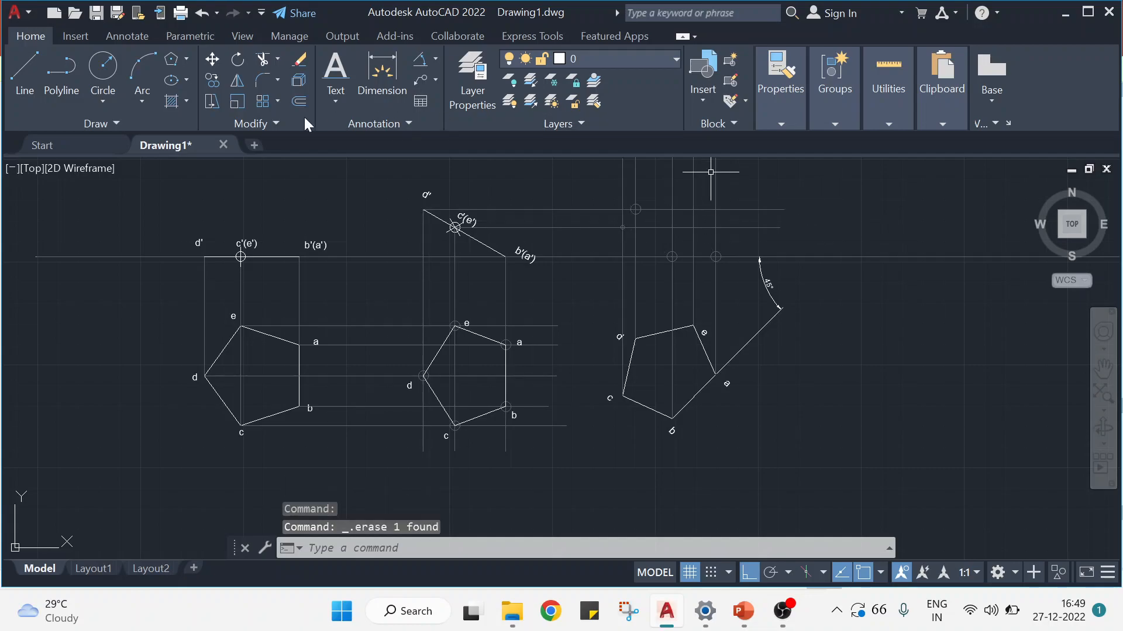
pyautogui.click(144, 121)
pyautogui.click(104, 144)
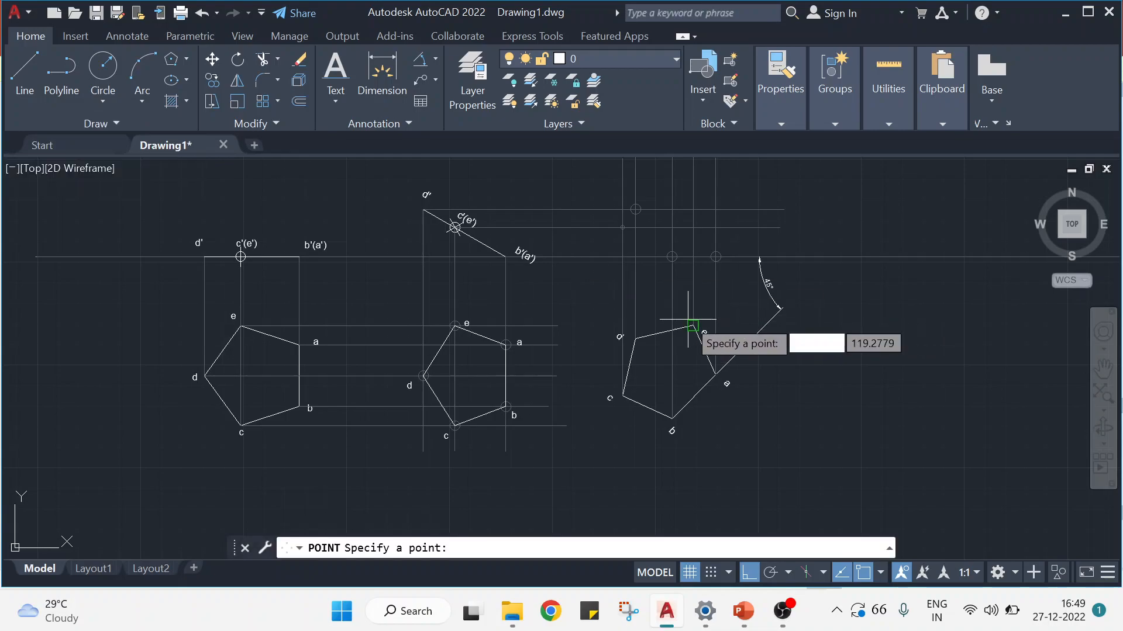
pyautogui.click(693, 228)
pyautogui.press('Escape')
pyautogui.press('Escape')
pyautogui.press('Escape')
# Draw a closed polyline through the marked points a, b, c, d and e to outline the final front view
pyautogui.click(60, 75)
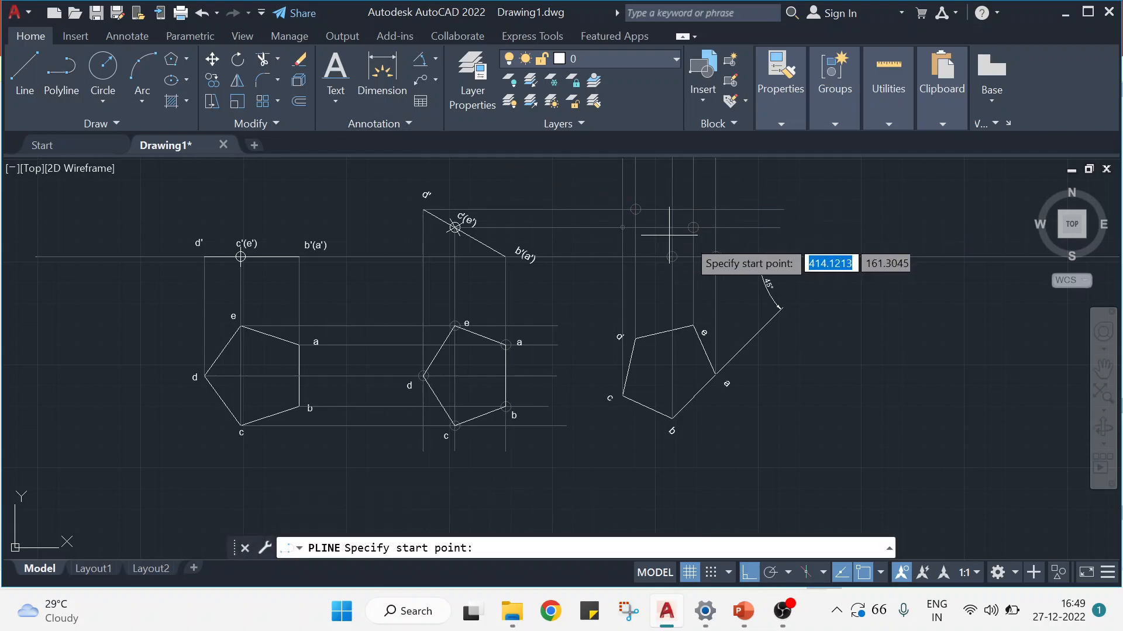
pyautogui.click(672, 257)
pyautogui.click(670, 258)
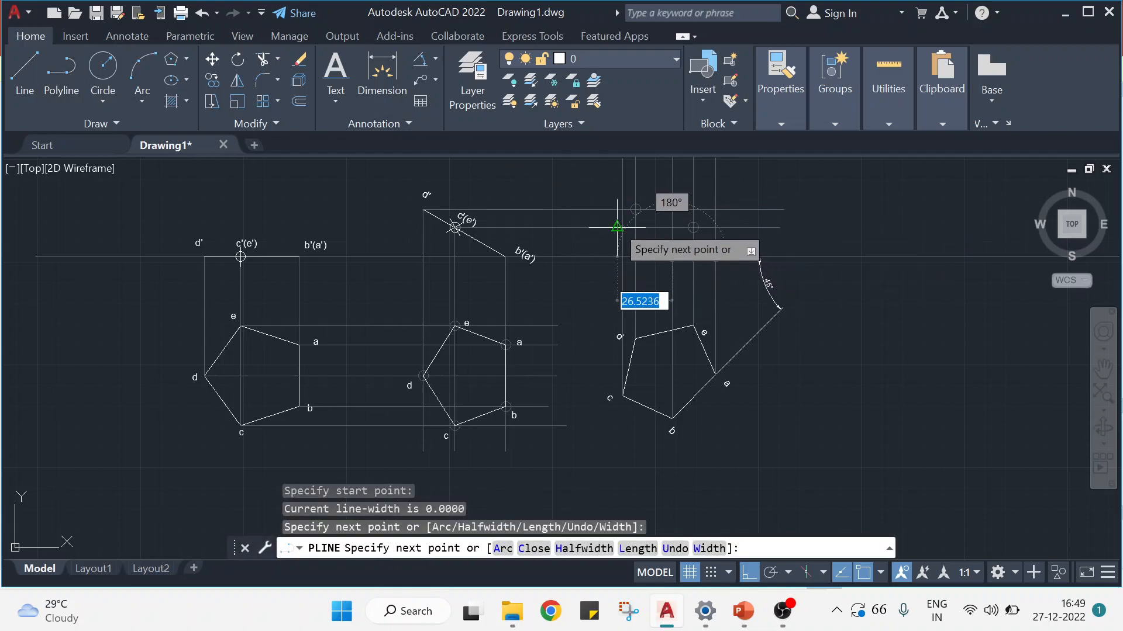
pyautogui.scroll(4, 625, 229)
pyautogui.click(619, 226)
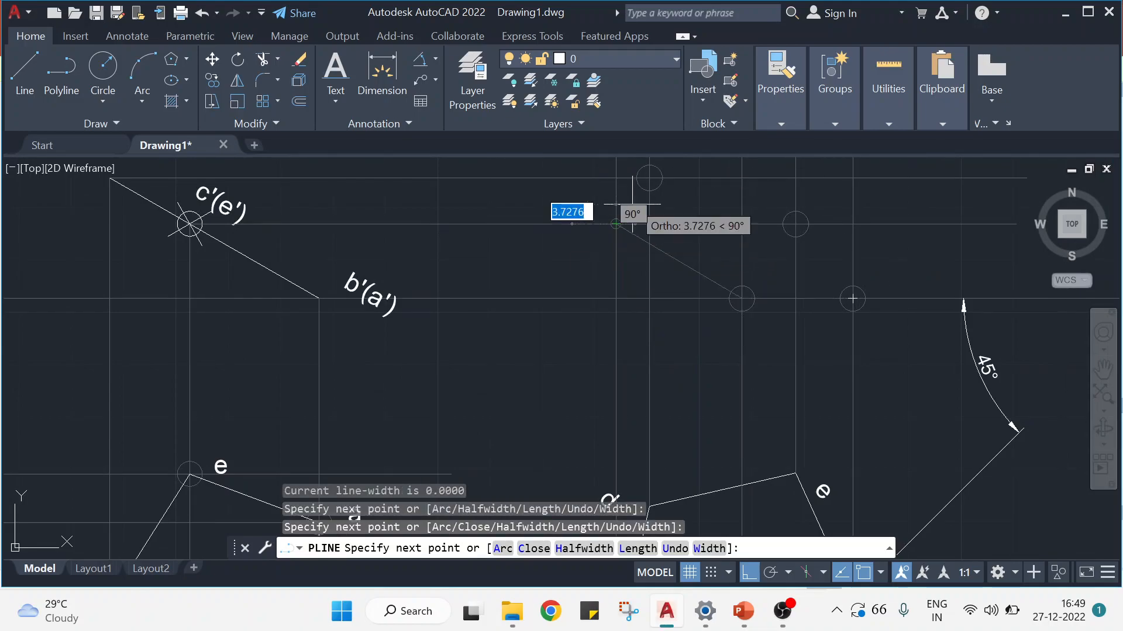
pyautogui.click(649, 179)
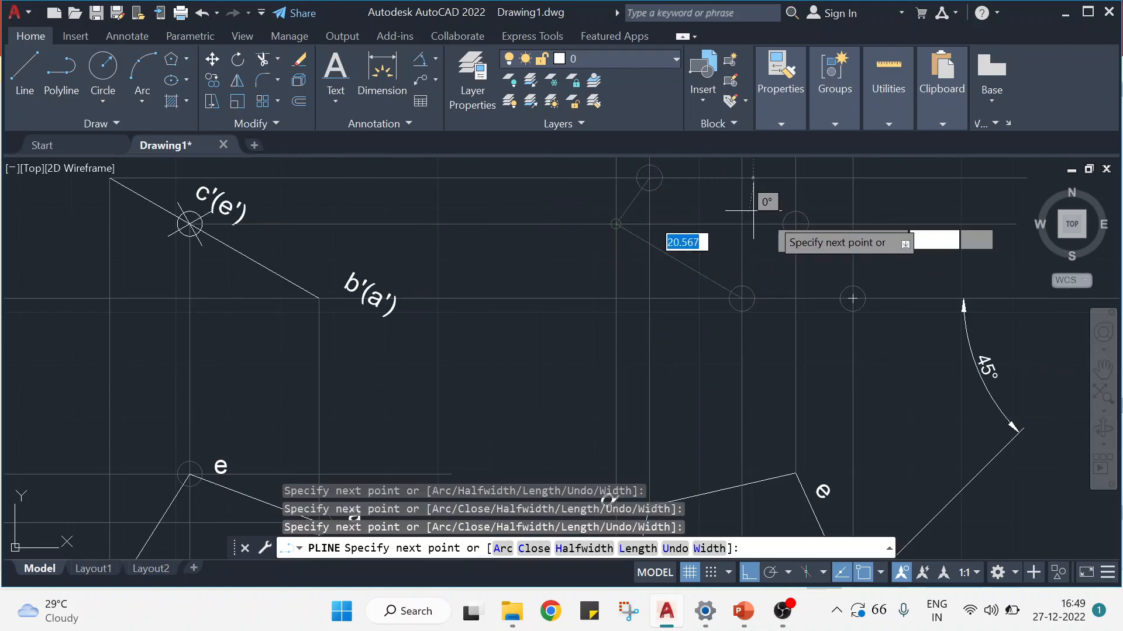
pyautogui.click(795, 224)
pyautogui.click(852, 299)
pyautogui.scroll(-2, 854, 298)
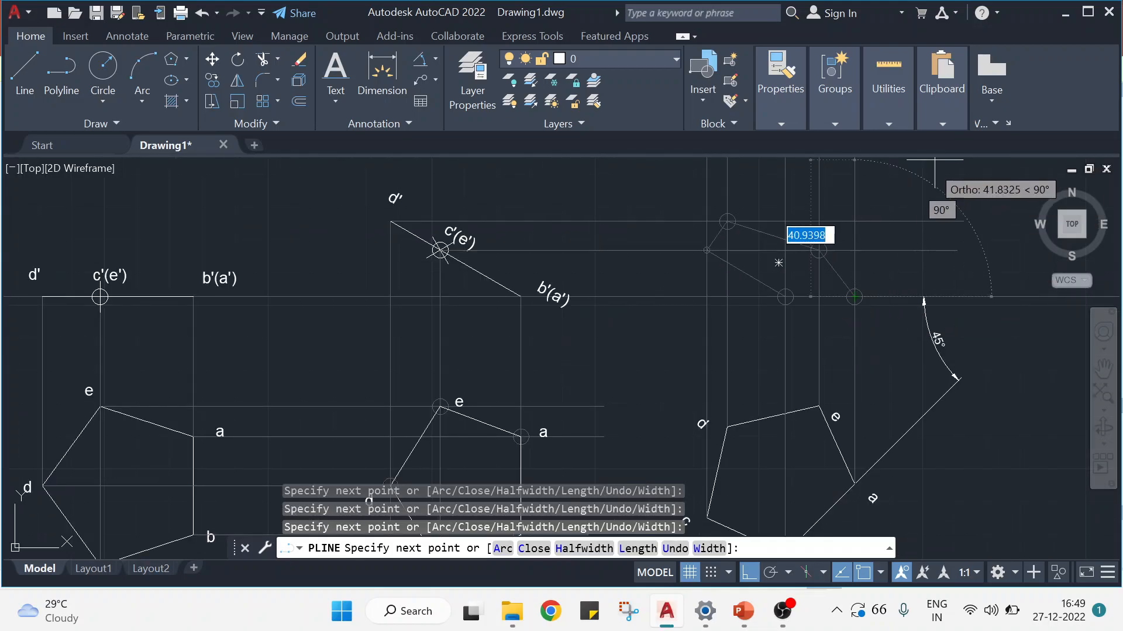
pyautogui.press('Escape')
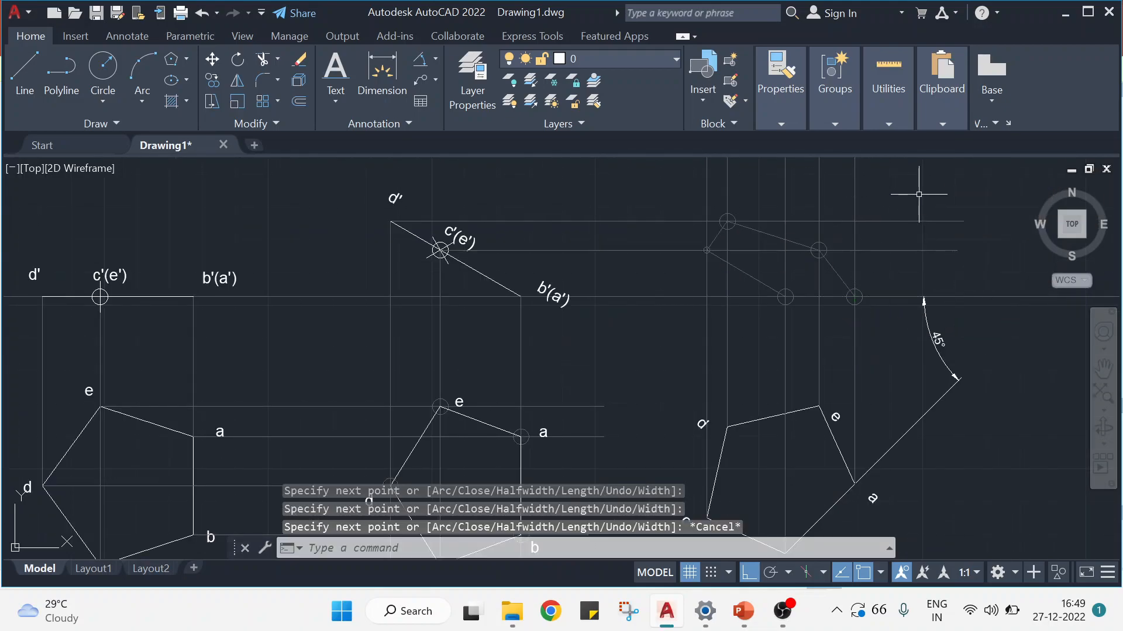
# Set the colour of the final front view's polyline to ByLayer
pyautogui.click(778, 234)
pyautogui.moveTo(797, 121)
pyautogui.click(863, 143)
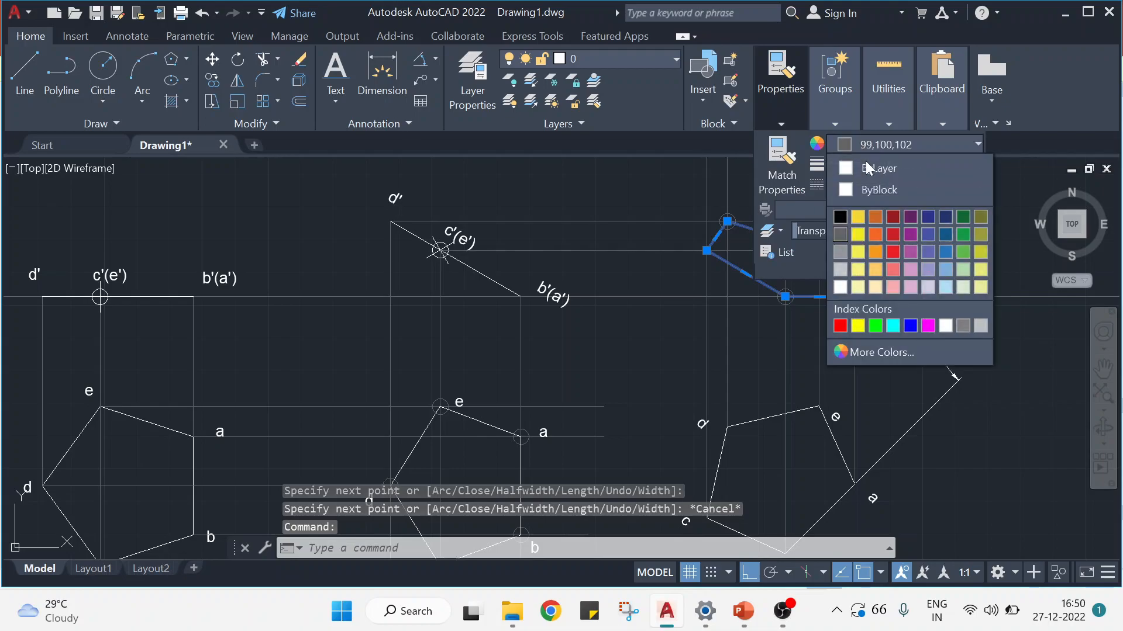
pyautogui.click(854, 165)
pyautogui.press('Escape')
pyautogui.press('Escape')
pyautogui.press('Escape')
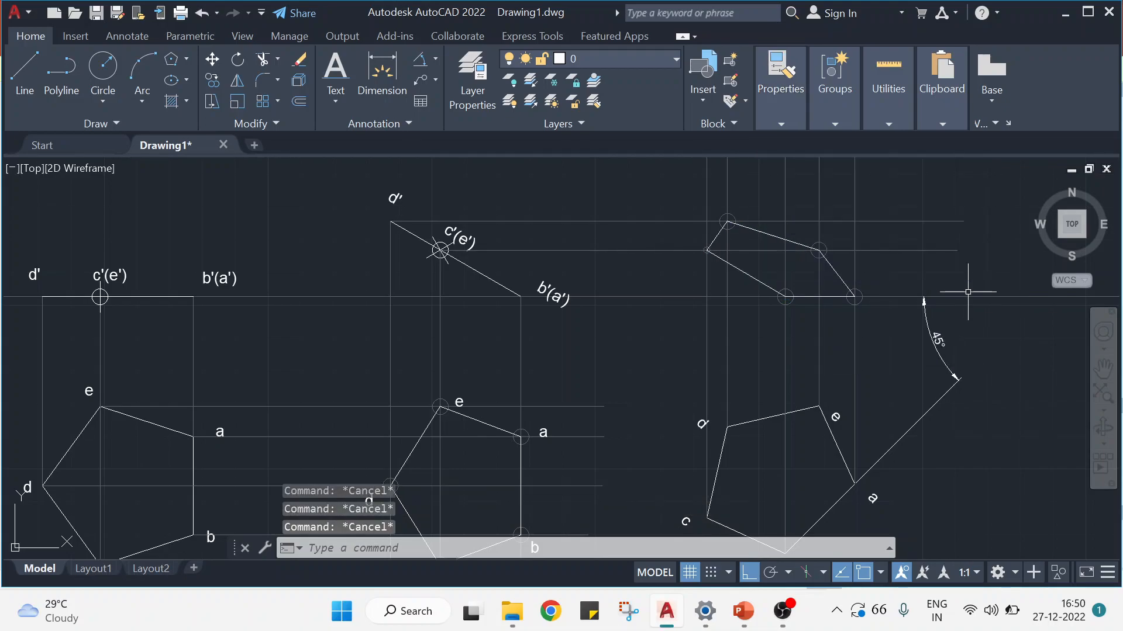
# Copy labels a and b from the rotated pentagon to just below their corresponding corners on the XY line in the final front view
pyautogui.scroll(-2, 969, 293)
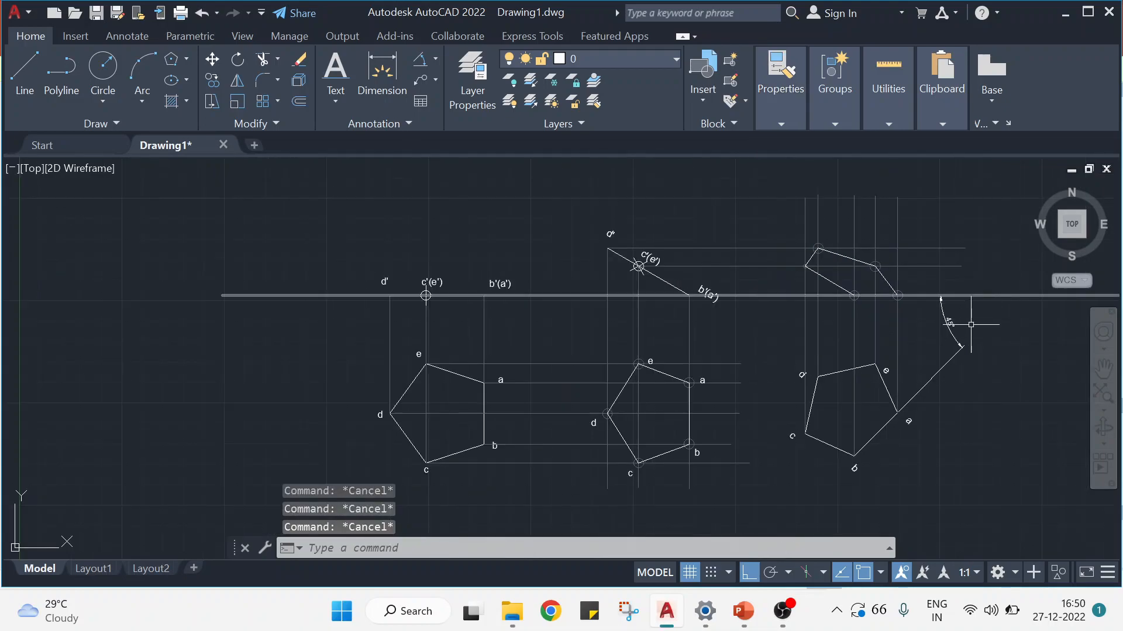
pyautogui.moveTo(952, 309); pyautogui.dragTo(897, 280, button='middle')
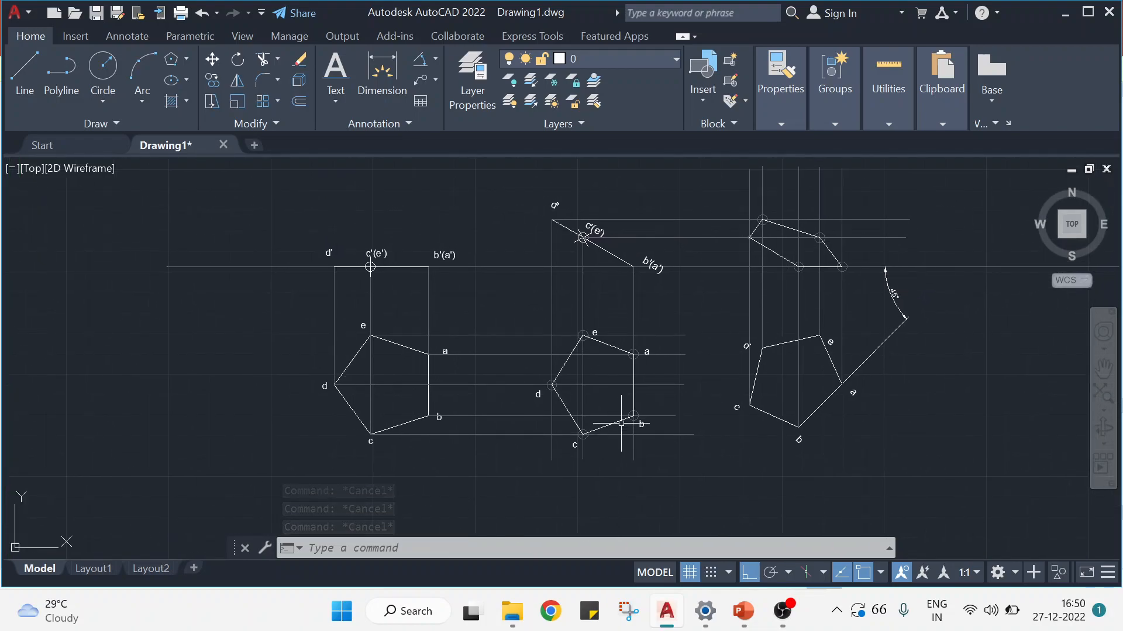
pyautogui.moveTo(661, 354); pyautogui.dragTo(653, 363, button='middle')
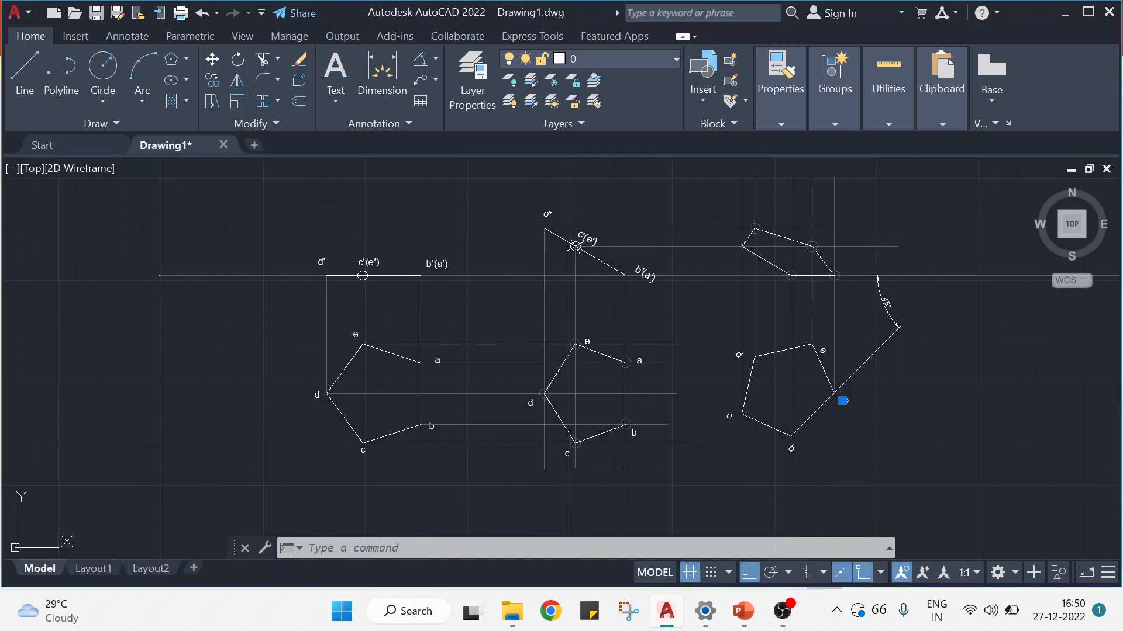
pyautogui.hotkey('ctrl', 'v')
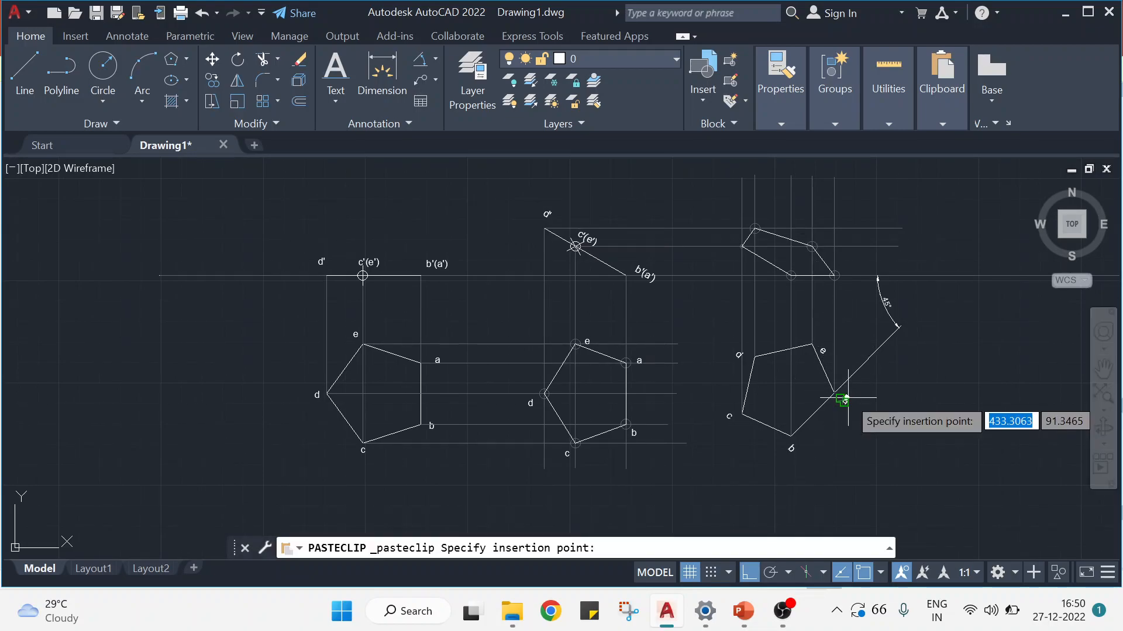
pyautogui.click(846, 286)
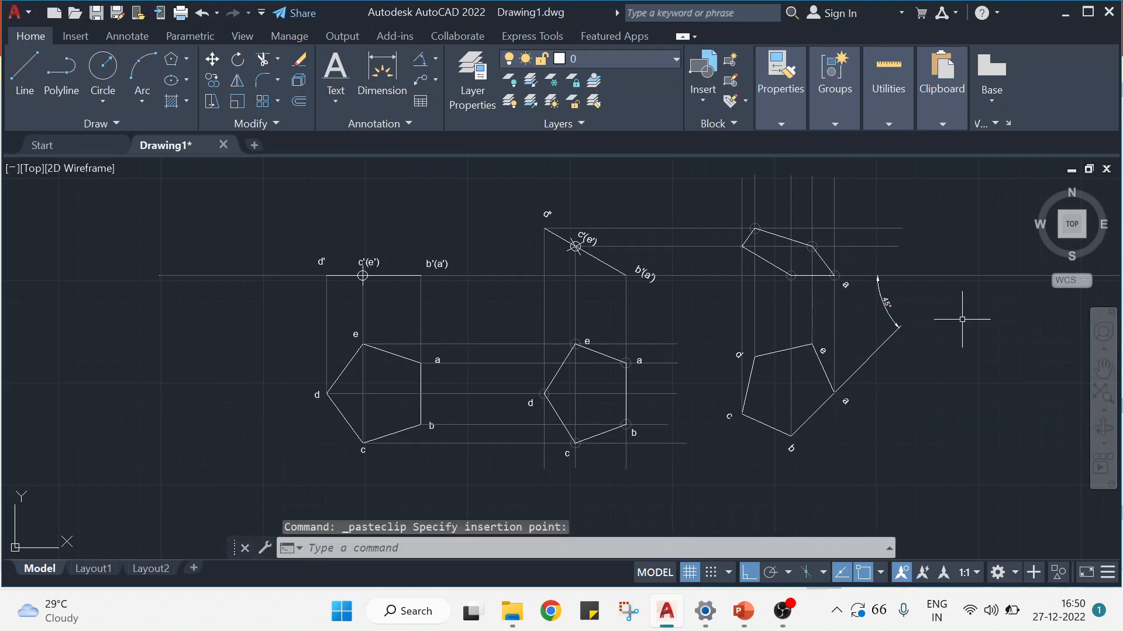
pyautogui.click(792, 447)
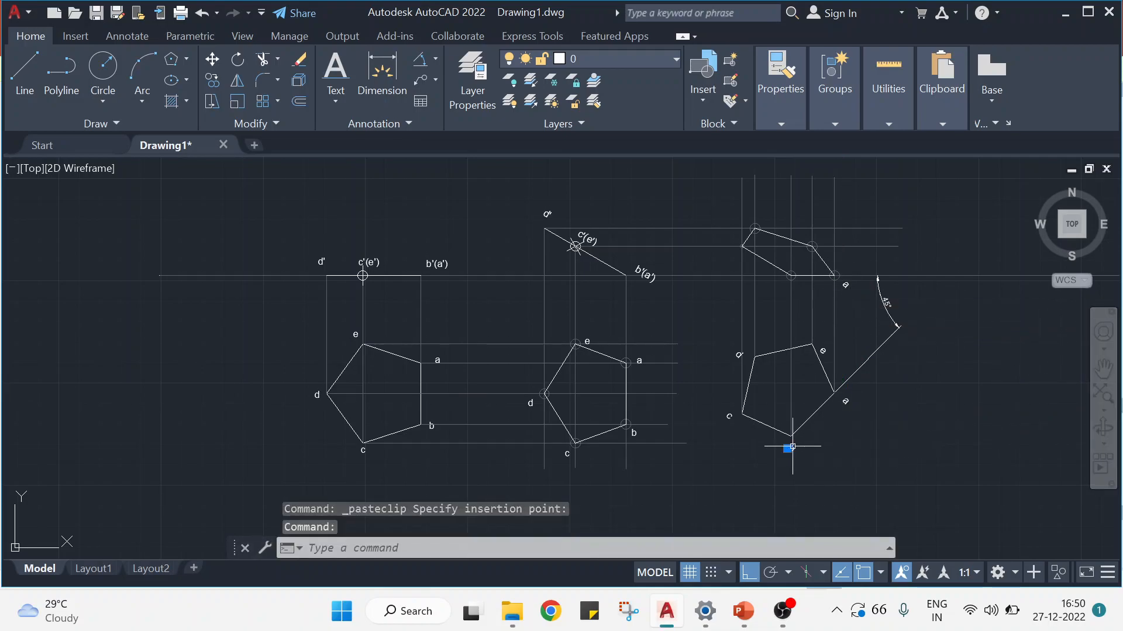
pyautogui.hotkey('ctrl', 'c')
pyautogui.hotkey('ctrl', 'v')
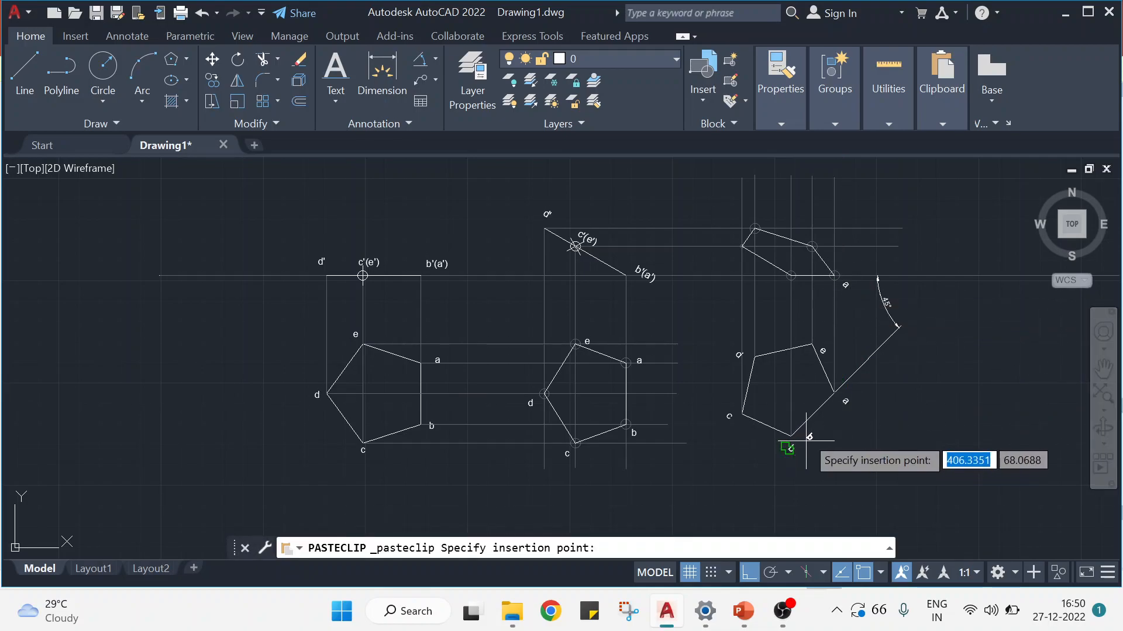
pyautogui.click(775, 290)
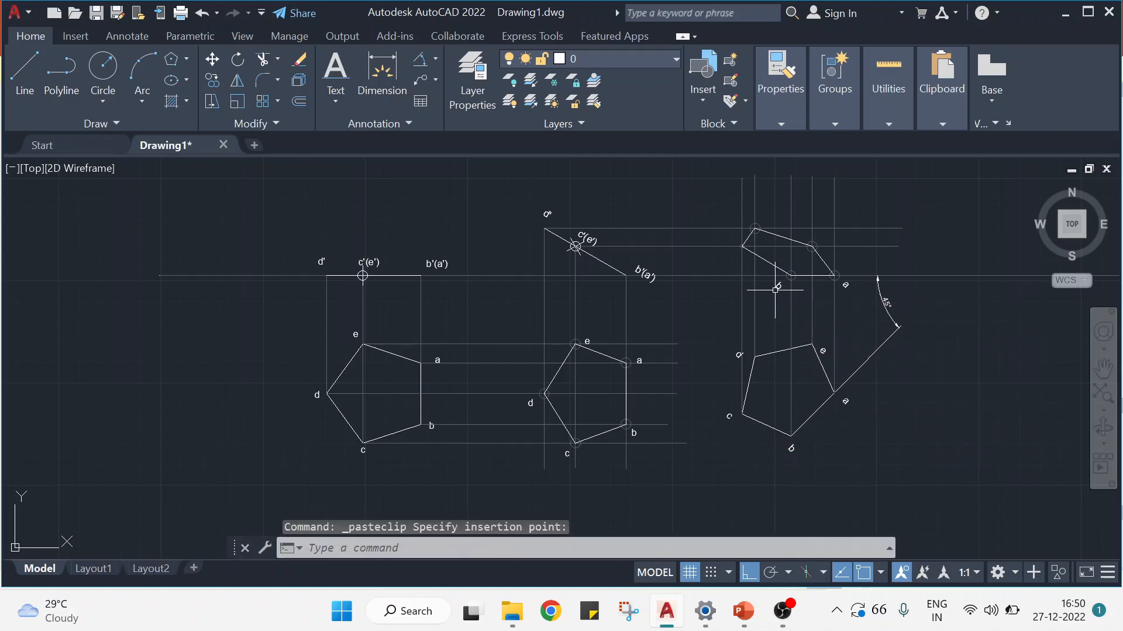
# Try placing a copy of label c level with corner c of the final front view, and undo the paste
pyautogui.click(729, 416)
pyautogui.hotkey('ctrl', 'c')
pyautogui.hotkey('ctrl', 'v')
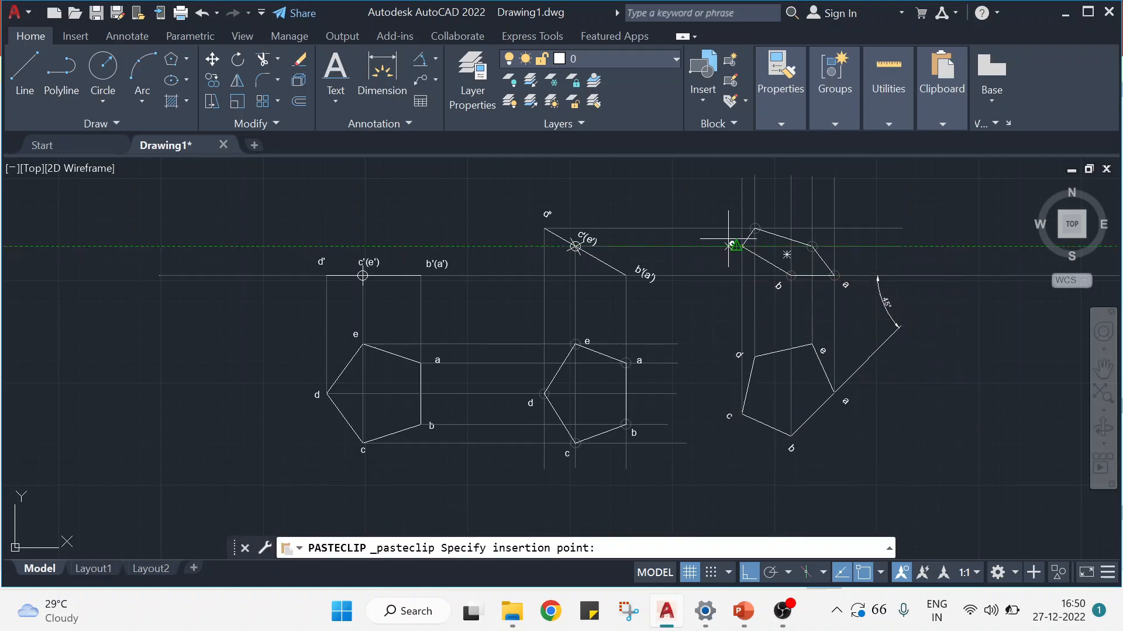
pyautogui.click(729, 239)
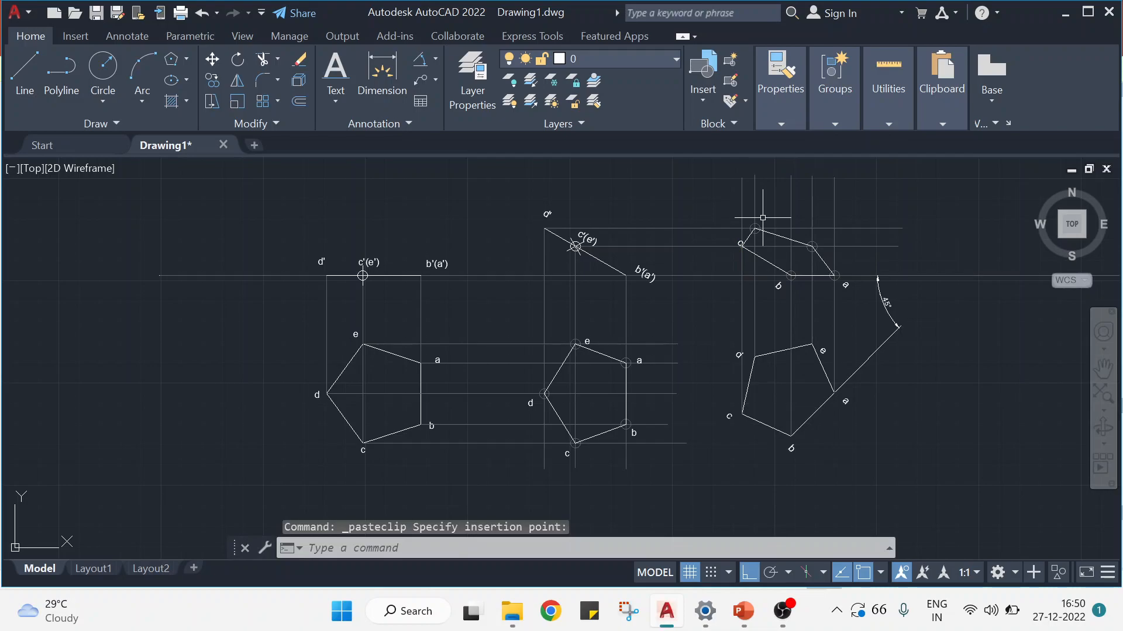
pyautogui.hotkey('ctrl', 'z')
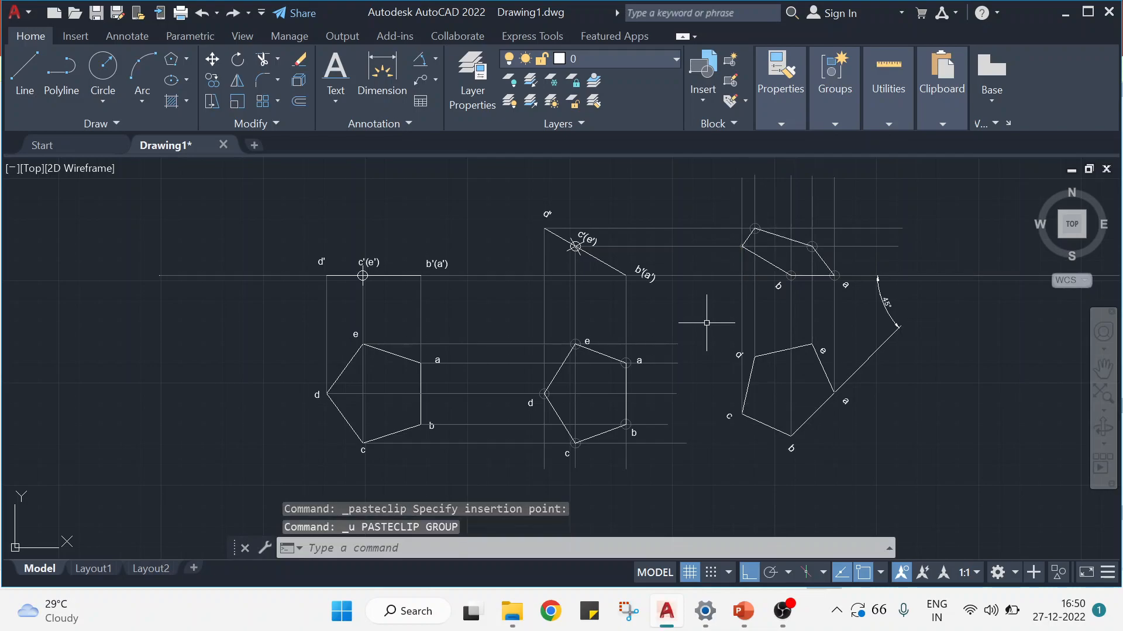
# Copy label c from the rotated pentagon to just below and left of corner c of the final front view
pyautogui.click(734, 416)
pyautogui.hotkey('ctrl', 'c')
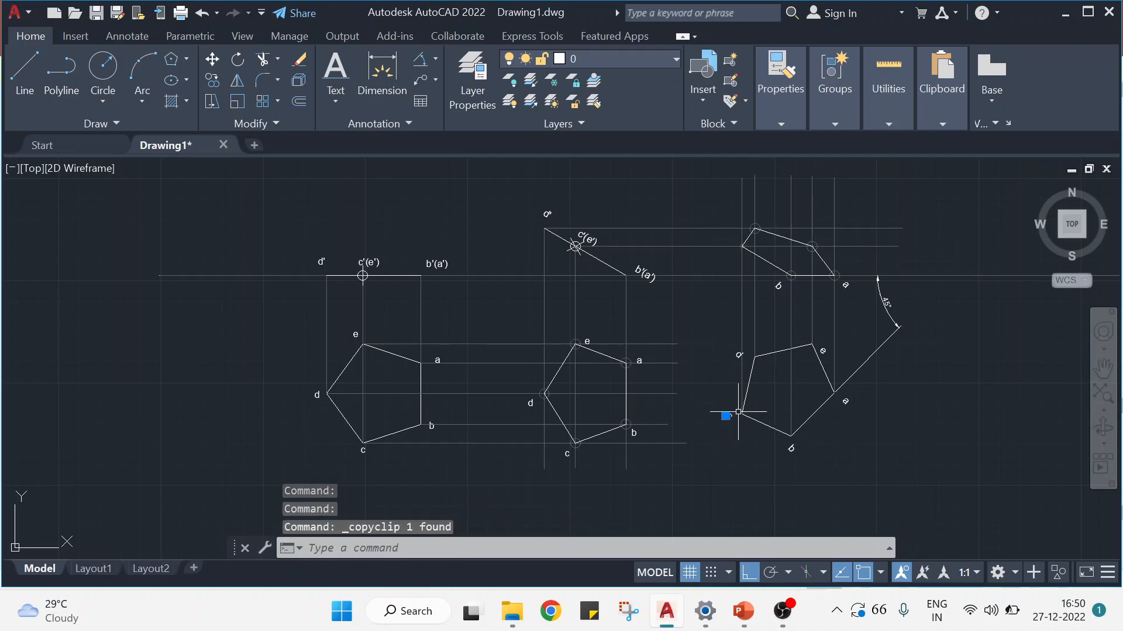
pyautogui.hotkey('ctrl', 'v')
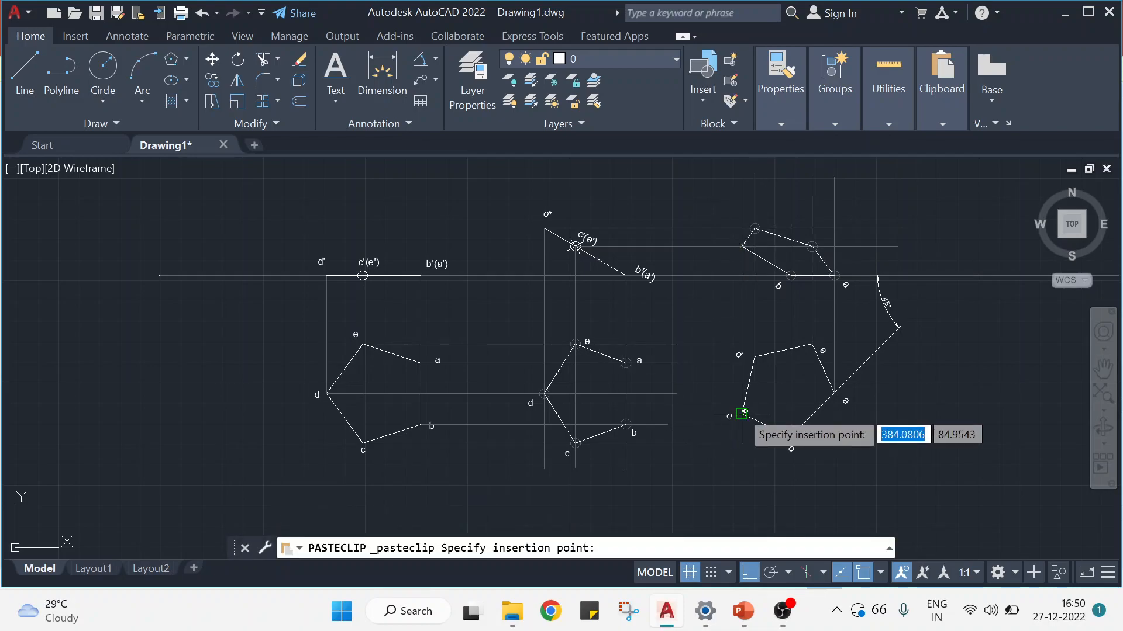
pyautogui.click(728, 258)
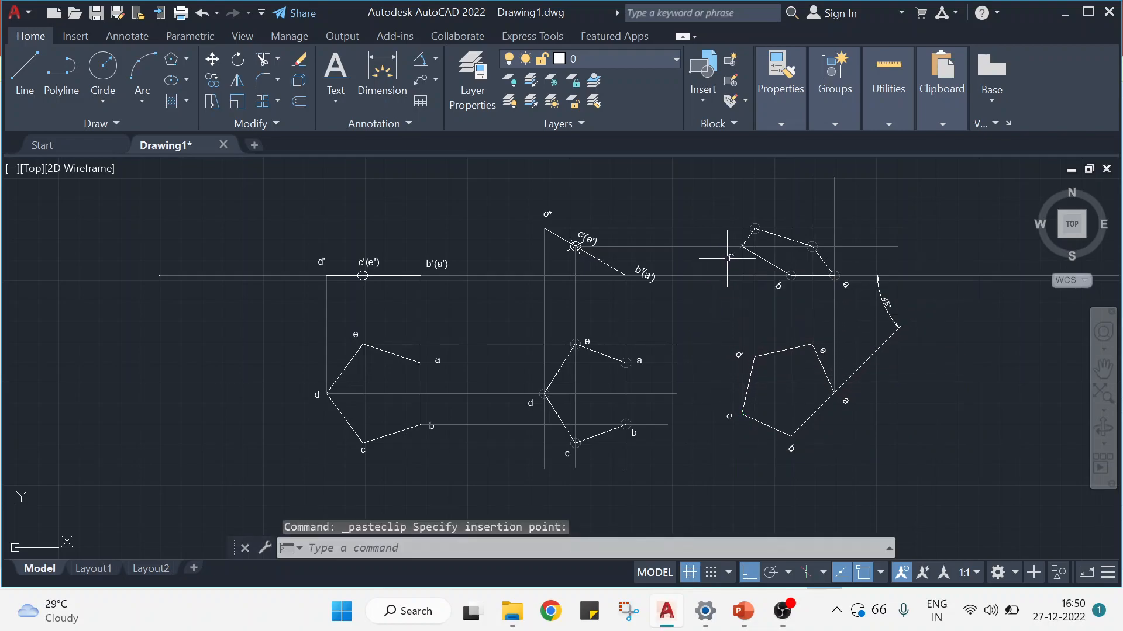
# Try placing a copy of the rotated pentagon's label d near corner d of the final front view, and undo the paste
pyautogui.click(739, 354)
pyautogui.hotkey('ctrl', 'c')
pyautogui.hotkey('ctrl', 'v')
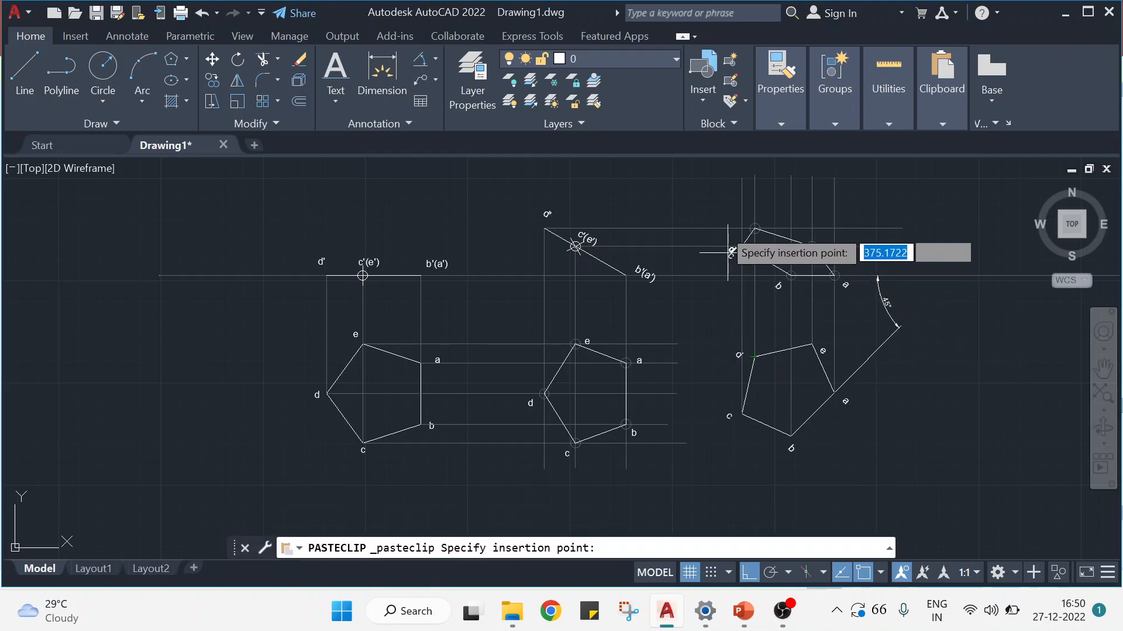
pyautogui.click(760, 220)
pyautogui.hotkey('ctrl', 'z')
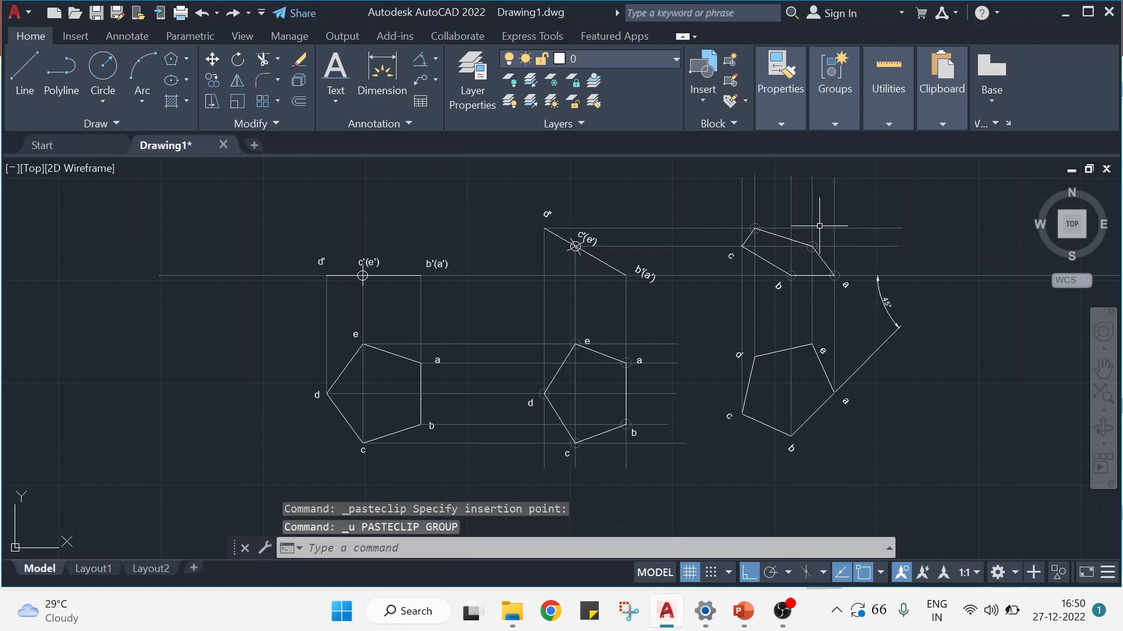
# Copy labels d and e from the rotated pentagon to just above their corresponding corners in the final front view
pyautogui.click(737, 355)
pyautogui.hotkey('ctrl', 'c')
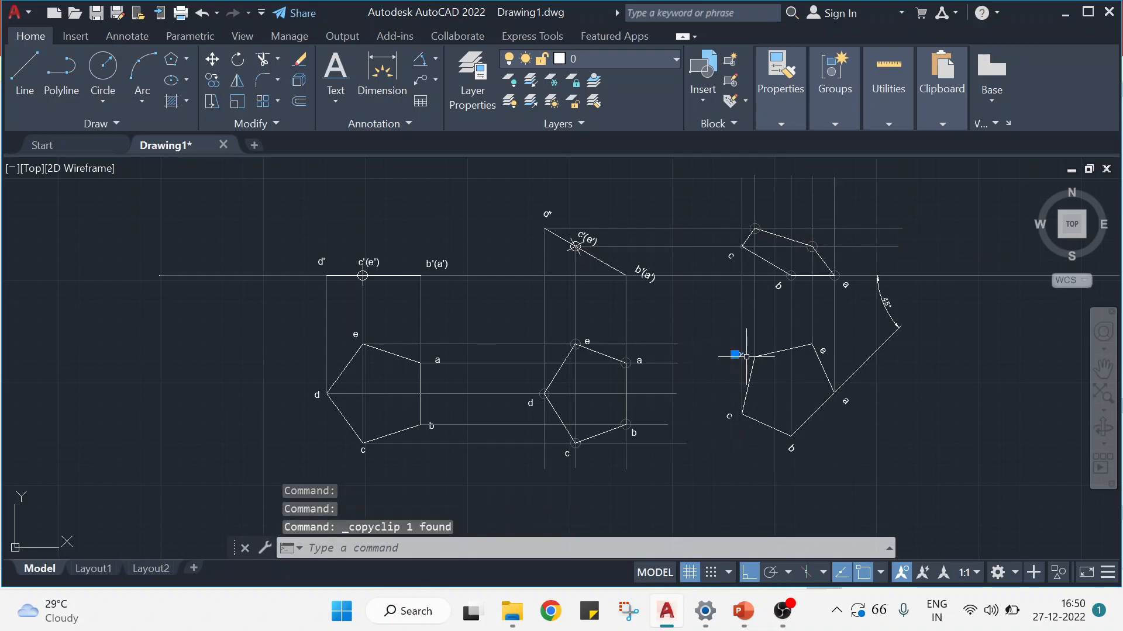
pyautogui.hotkey('ctrl', 'v')
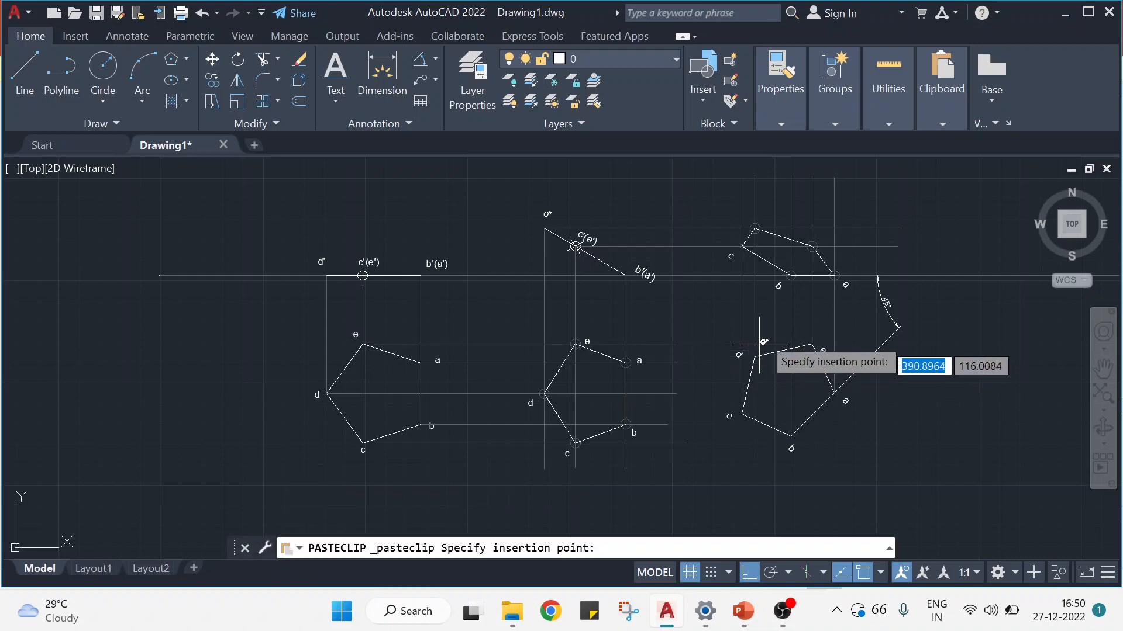
pyautogui.click(755, 227)
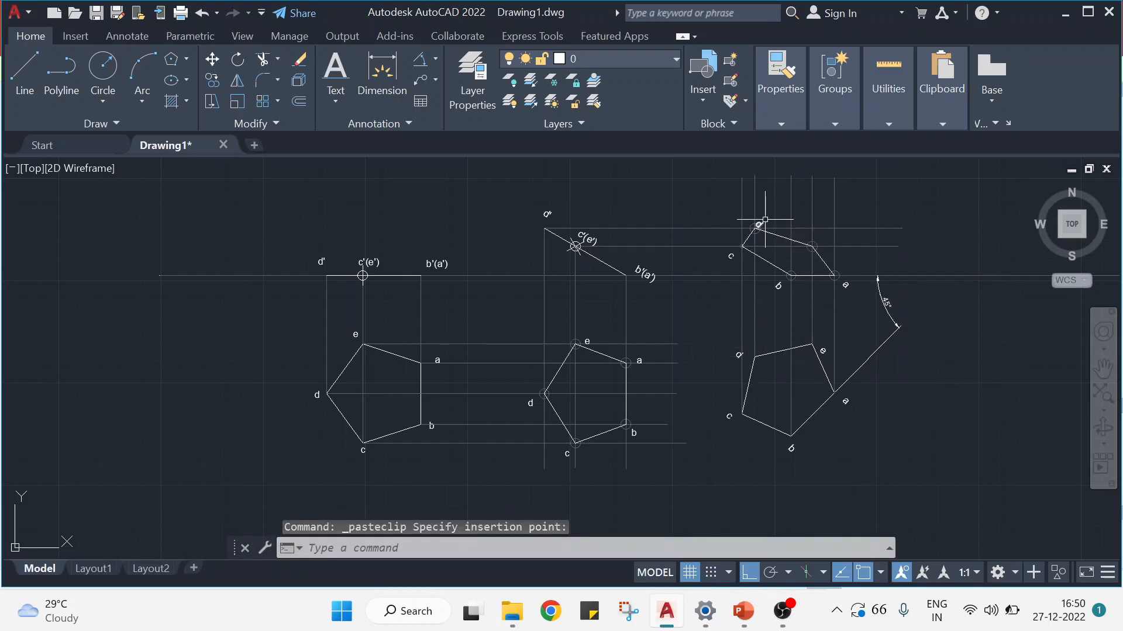
pyautogui.click(821, 350)
pyautogui.hotkey('ctrl', 'c')
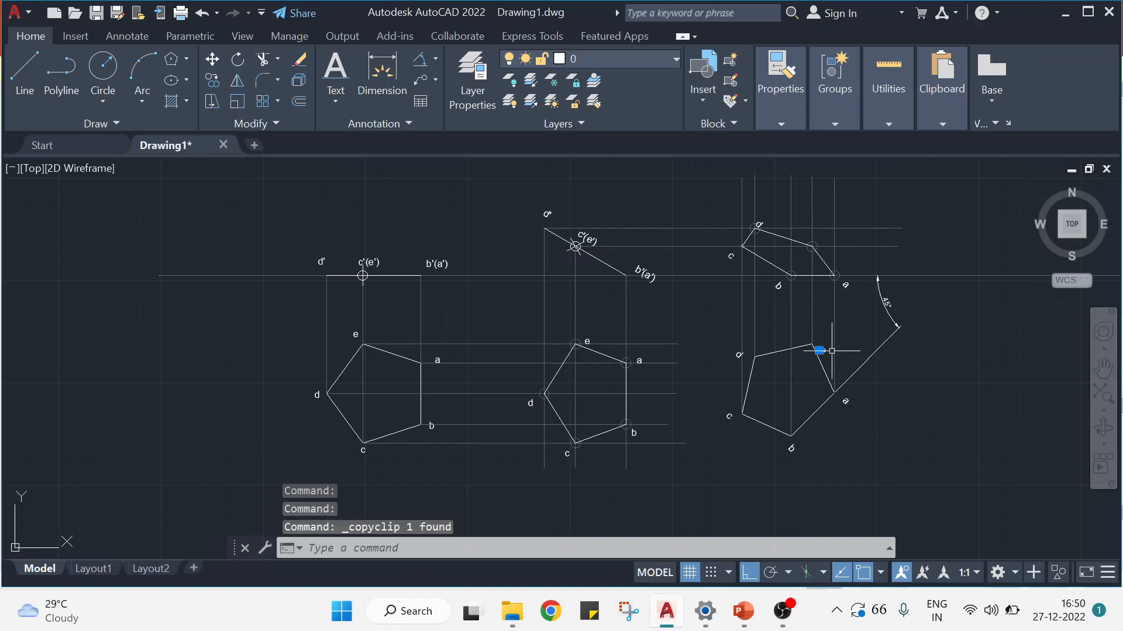
pyautogui.hotkey('ctrl', 'v')
pyautogui.click(812, 246)
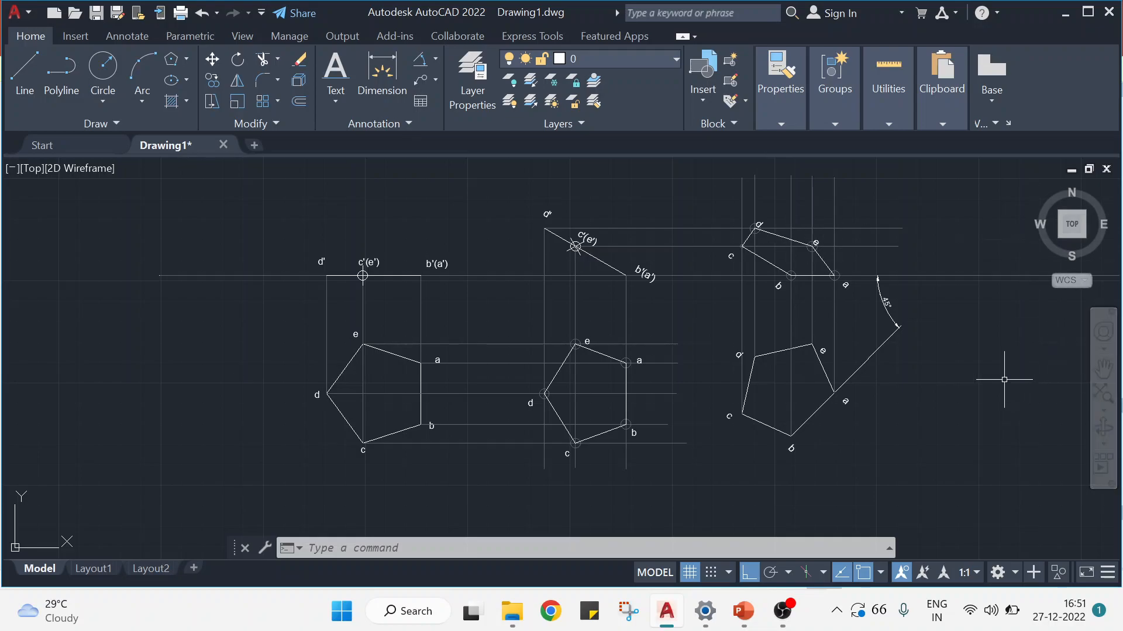
# Set the point style's size to 0.5% relative to the screen
pyautogui.write('ddpt')
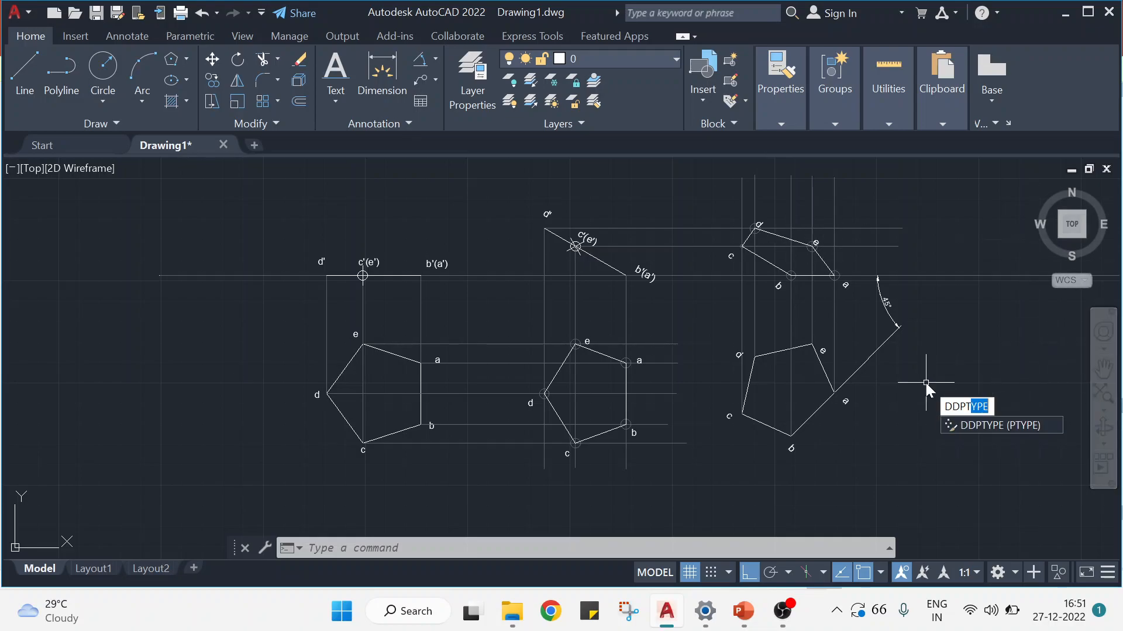
pyautogui.press('Return')
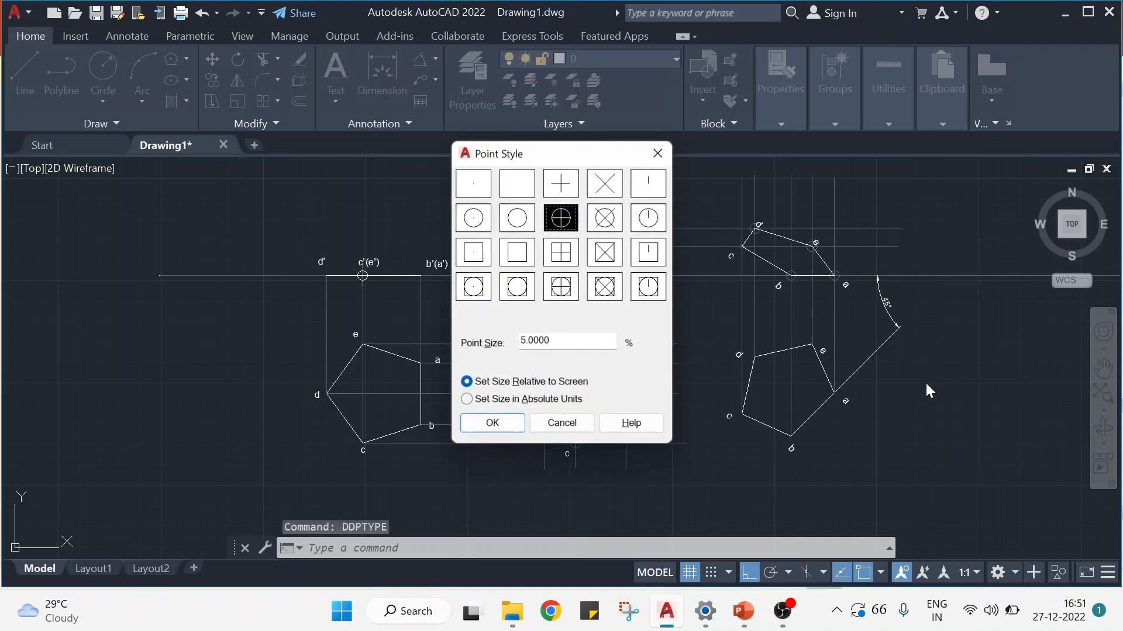
pyautogui.moveTo(554, 341); pyautogui.dragTo(528, 341)
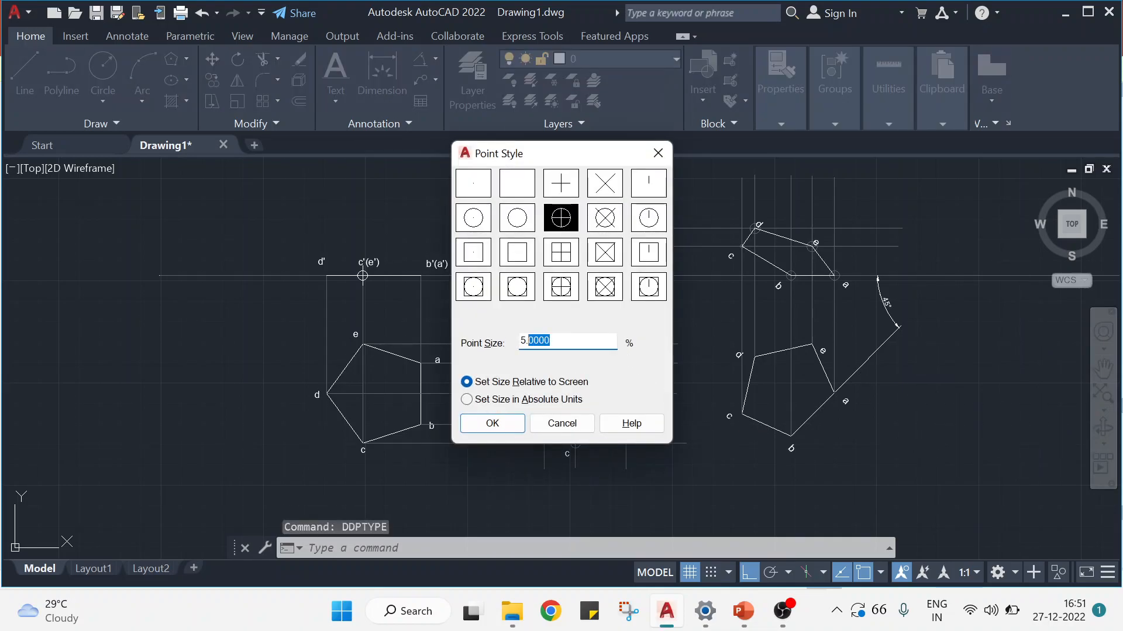
pyautogui.write('0.5')
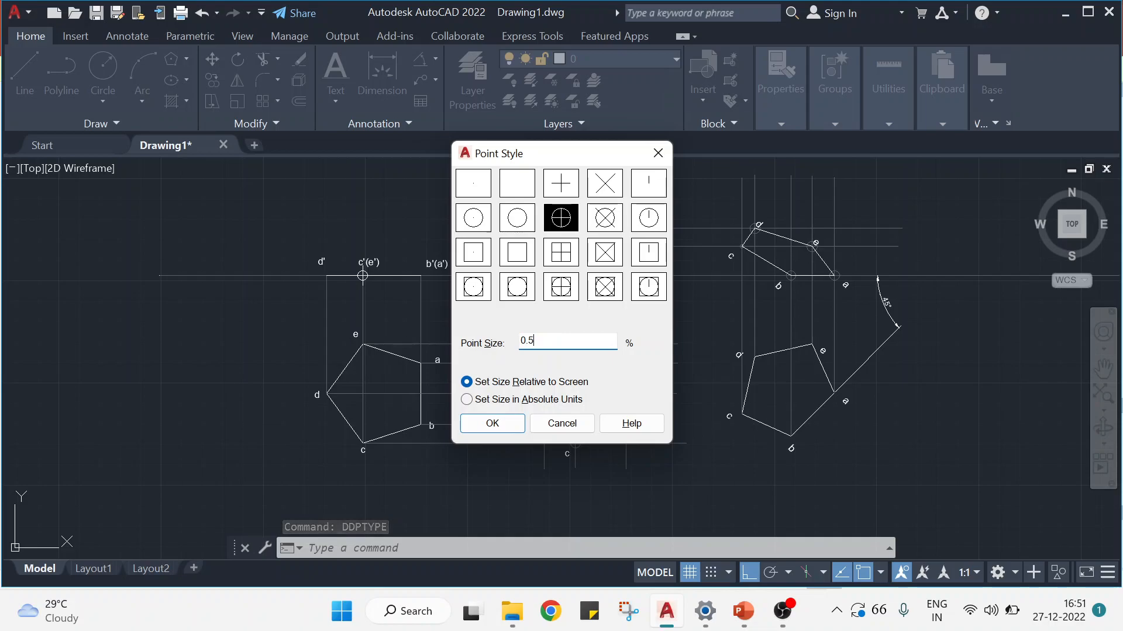
pyautogui.click(487, 423)
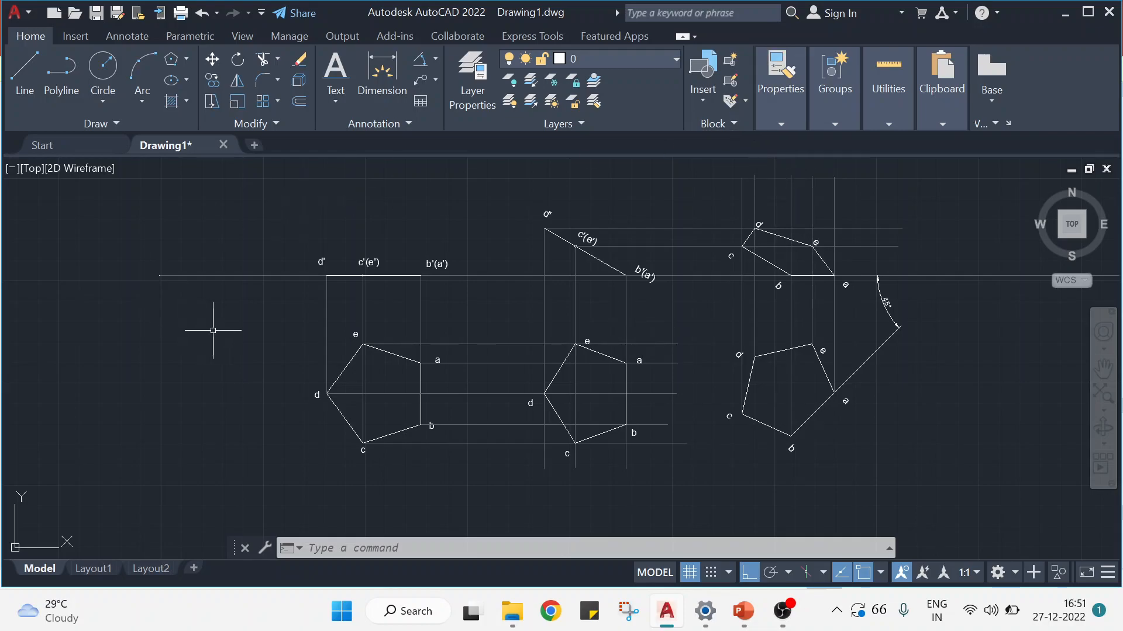
# Colour the three pentagon top views, the flat and inclined front-view lines and the final front-view outline yellow
pyautogui.click(385, 351)
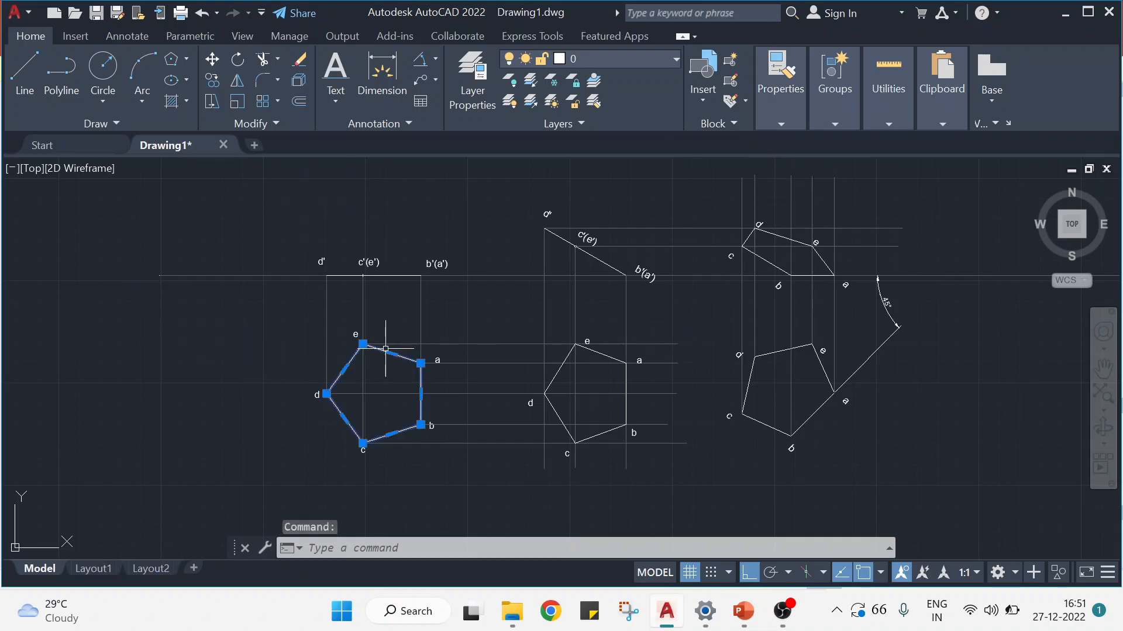
pyautogui.click(393, 275)
pyautogui.click(549, 231)
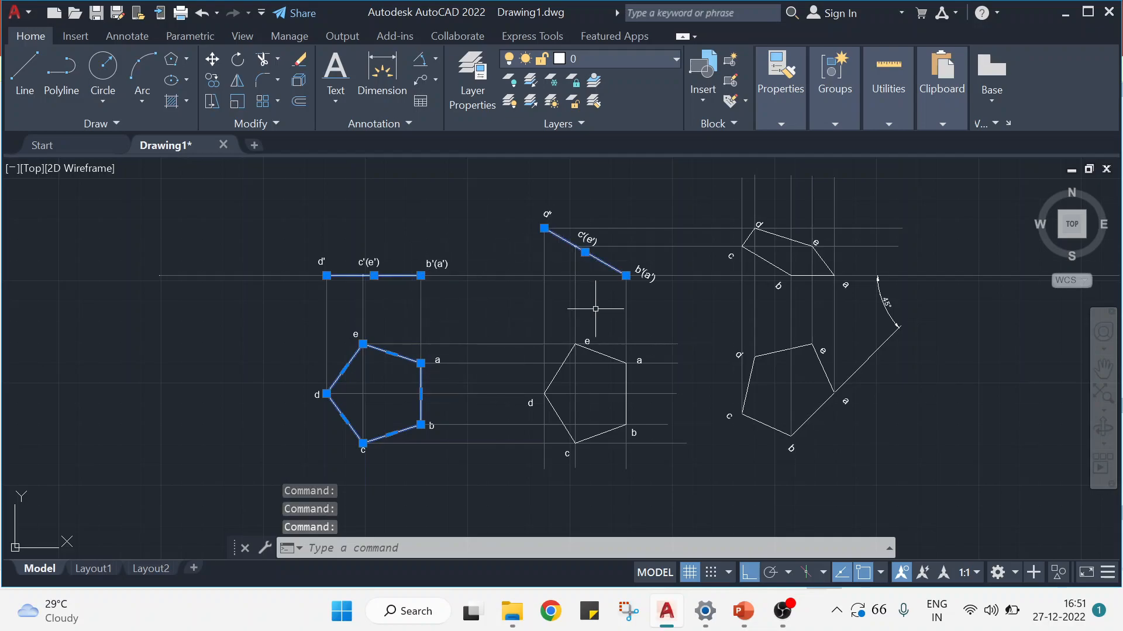
pyautogui.click(618, 345)
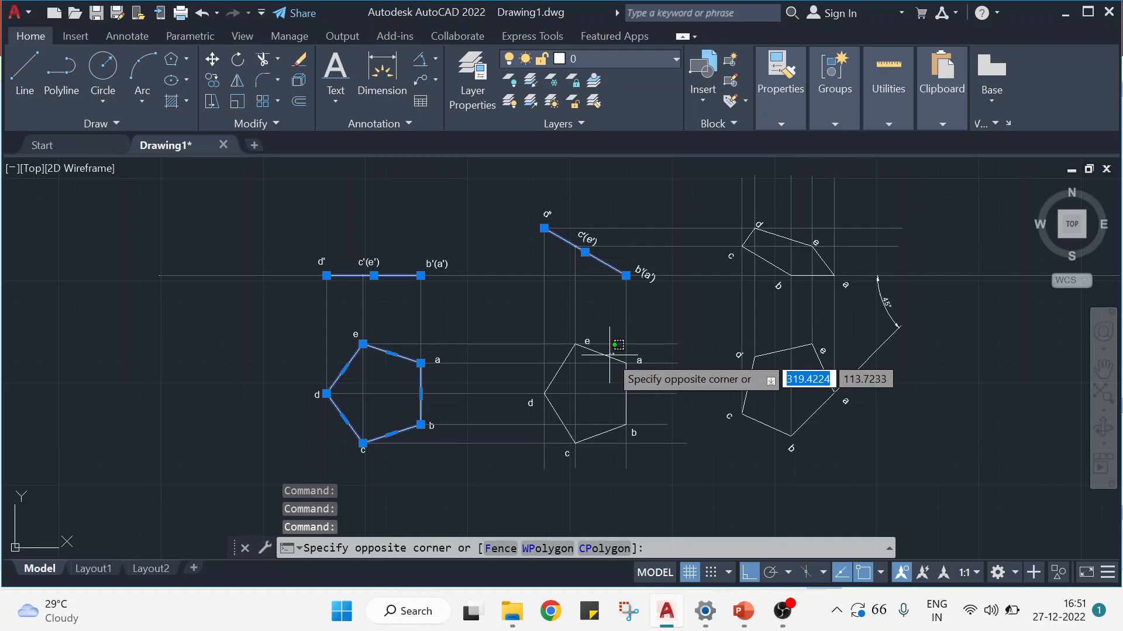
pyautogui.press('Escape')
pyautogui.click(611, 355)
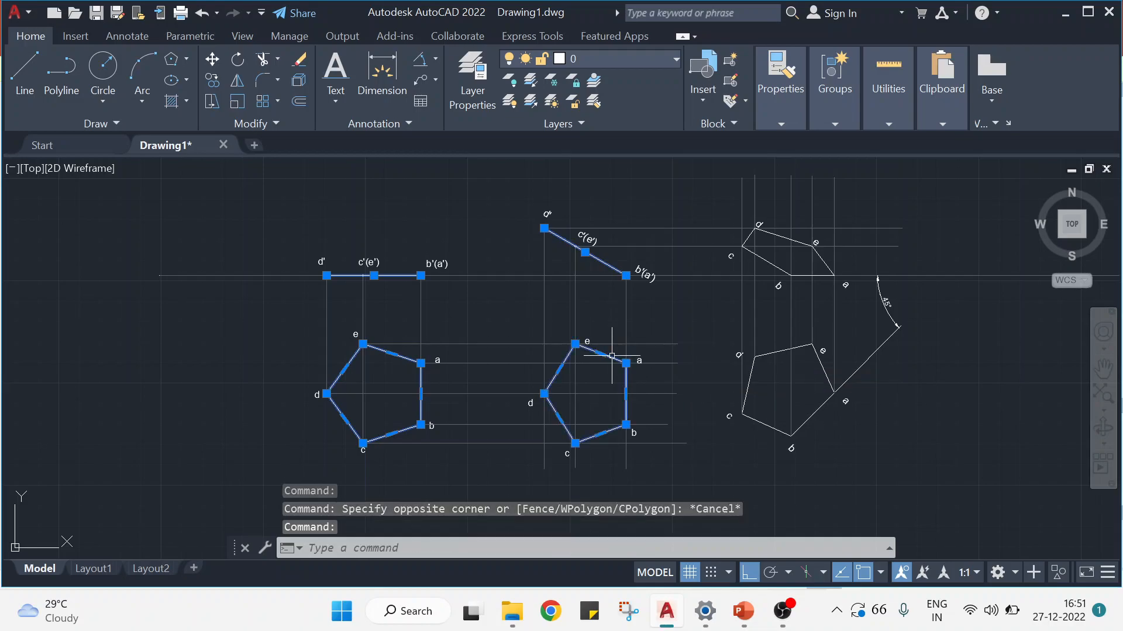
pyautogui.click(754, 366)
pyautogui.click(772, 259)
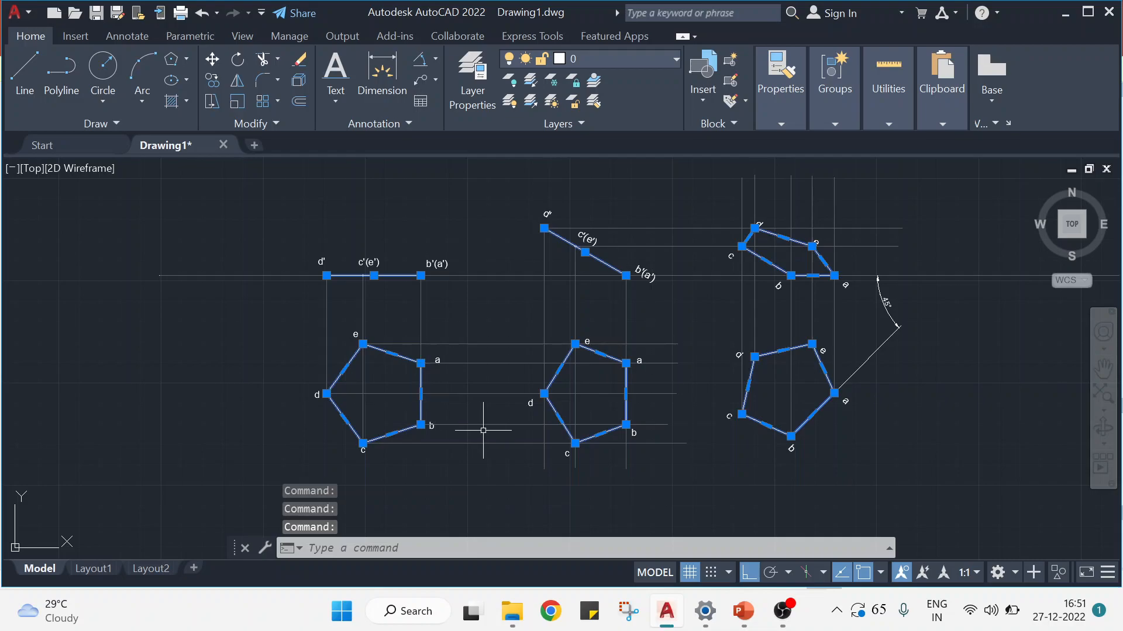
pyautogui.click(773, 108)
pyautogui.click(836, 142)
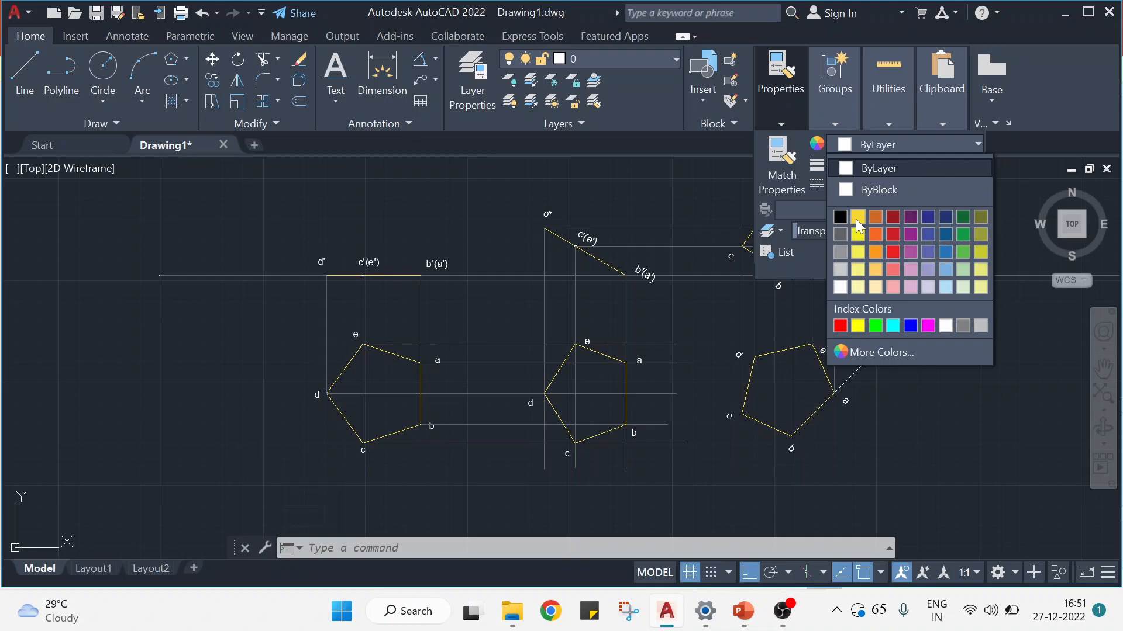
pyautogui.click(855, 218)
pyautogui.press('Escape')
pyautogui.press('Escape')
pyautogui.press('Escape')
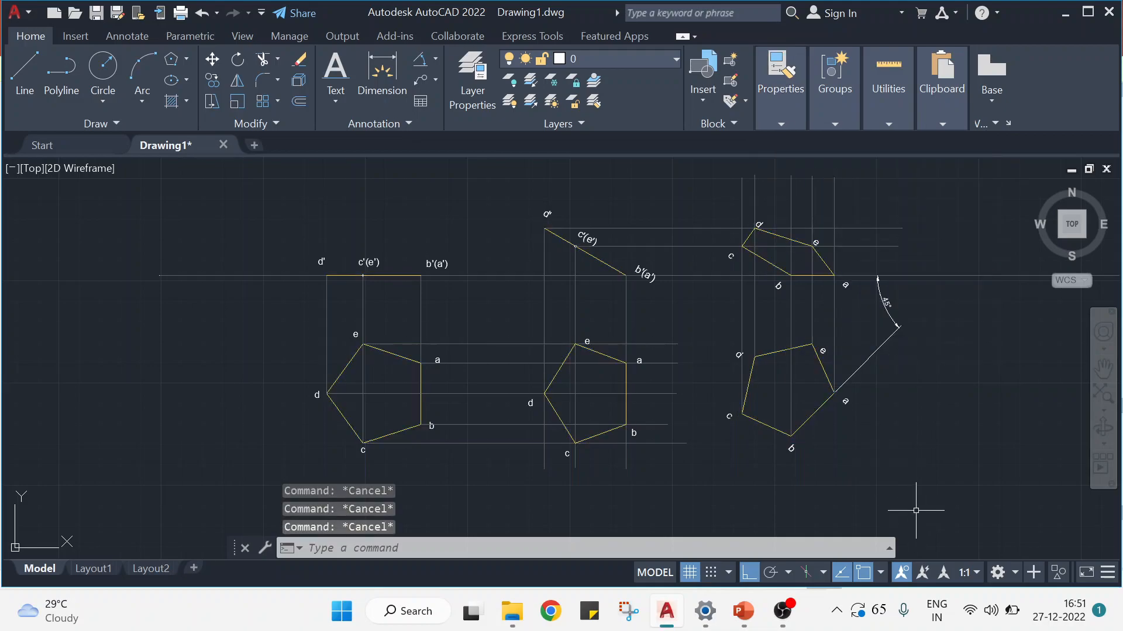
# Add a linear dimension to vertical side ab of the first pentagon, placed just outside that side
pyautogui.click(435, 63)
pyautogui.click(446, 90)
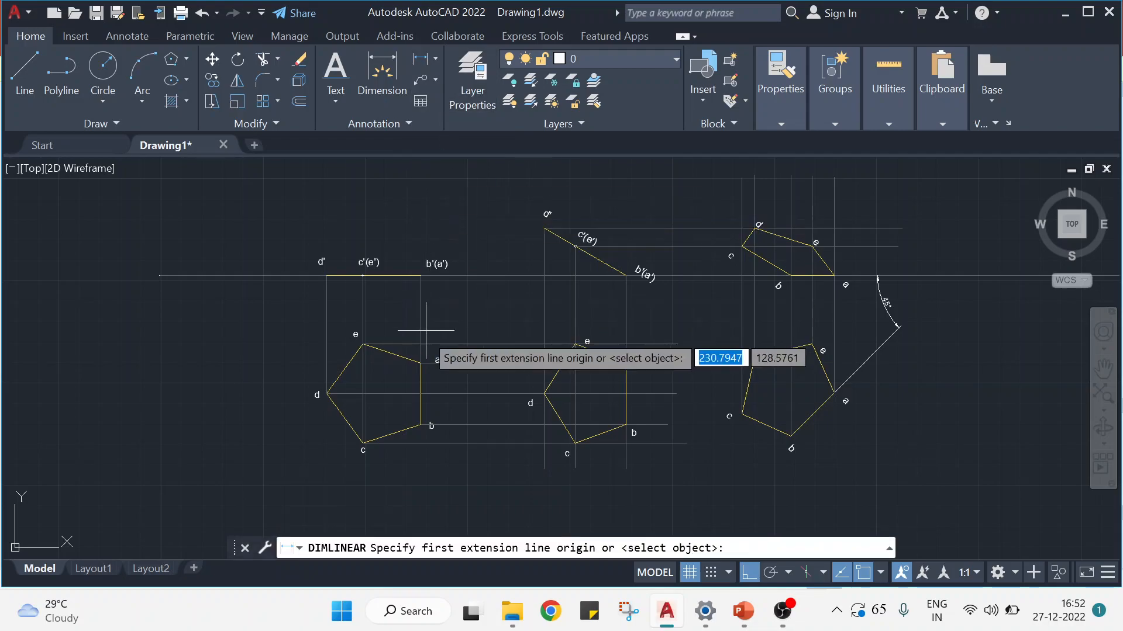
pyautogui.click(420, 363)
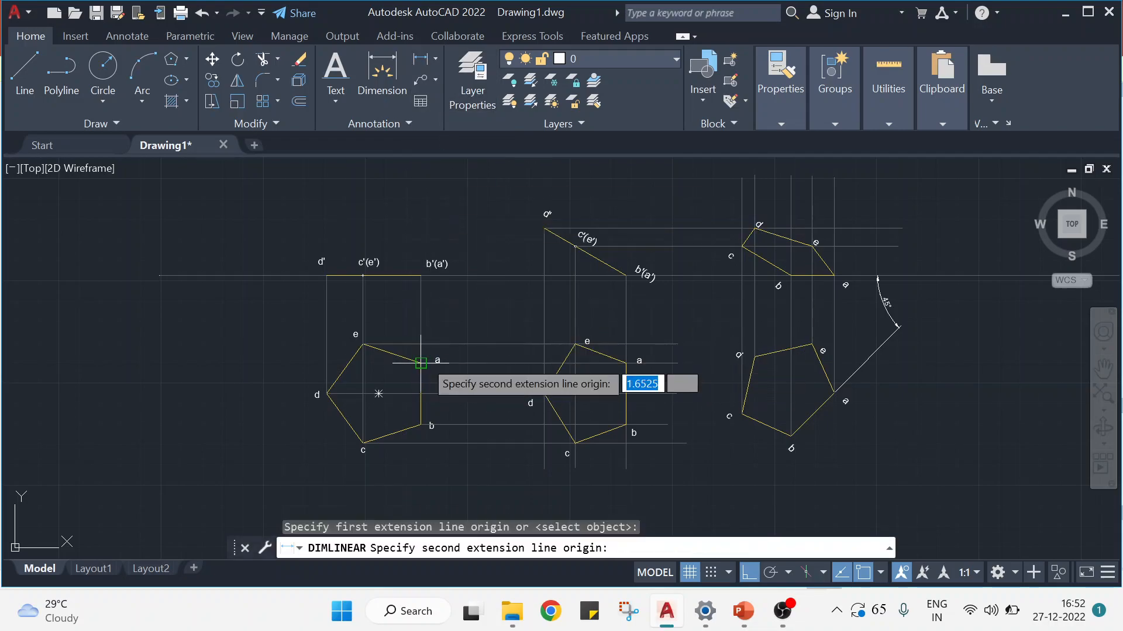
pyautogui.click(420, 425)
pyautogui.click(450, 409)
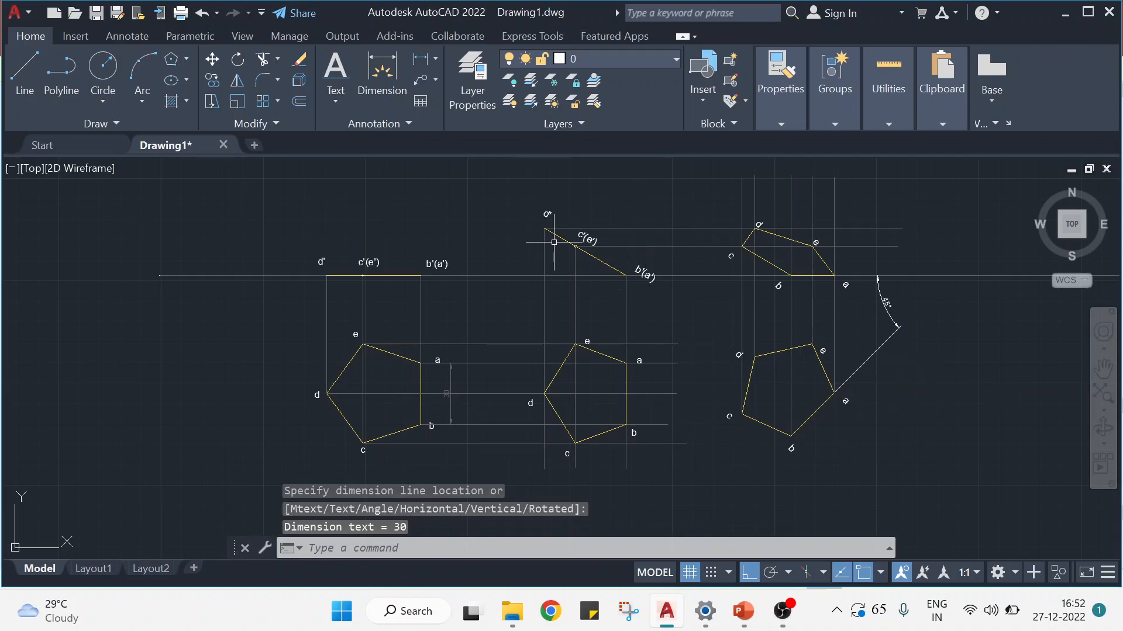
# Add an angular dimension between the inclined front-view line and the XY line
pyautogui.click(434, 60)
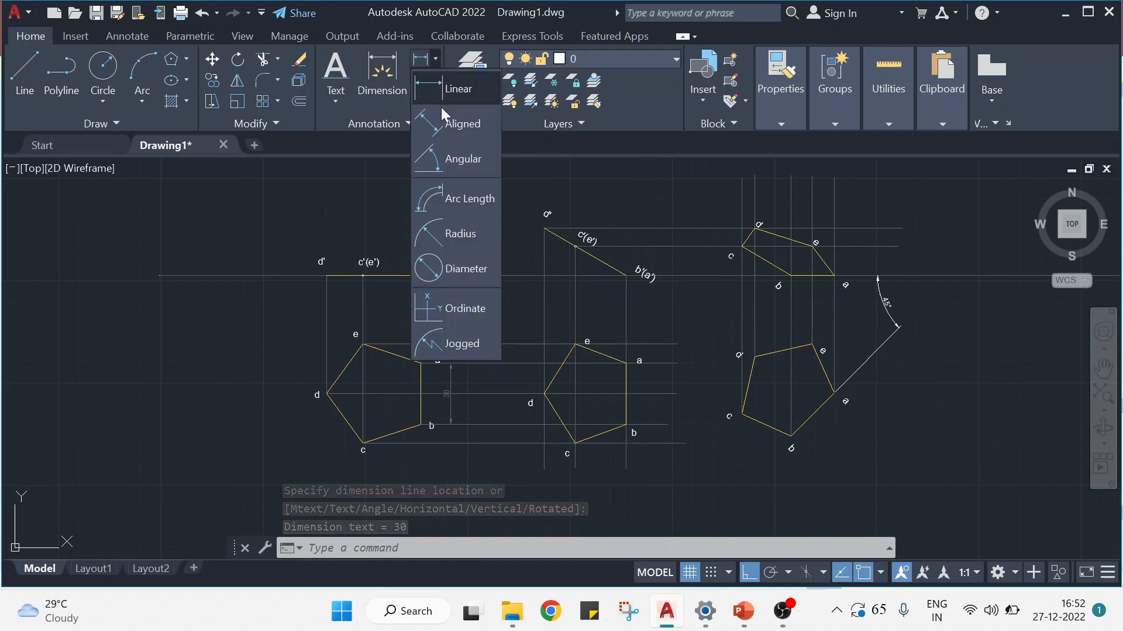
pyautogui.click(449, 157)
pyautogui.click(595, 256)
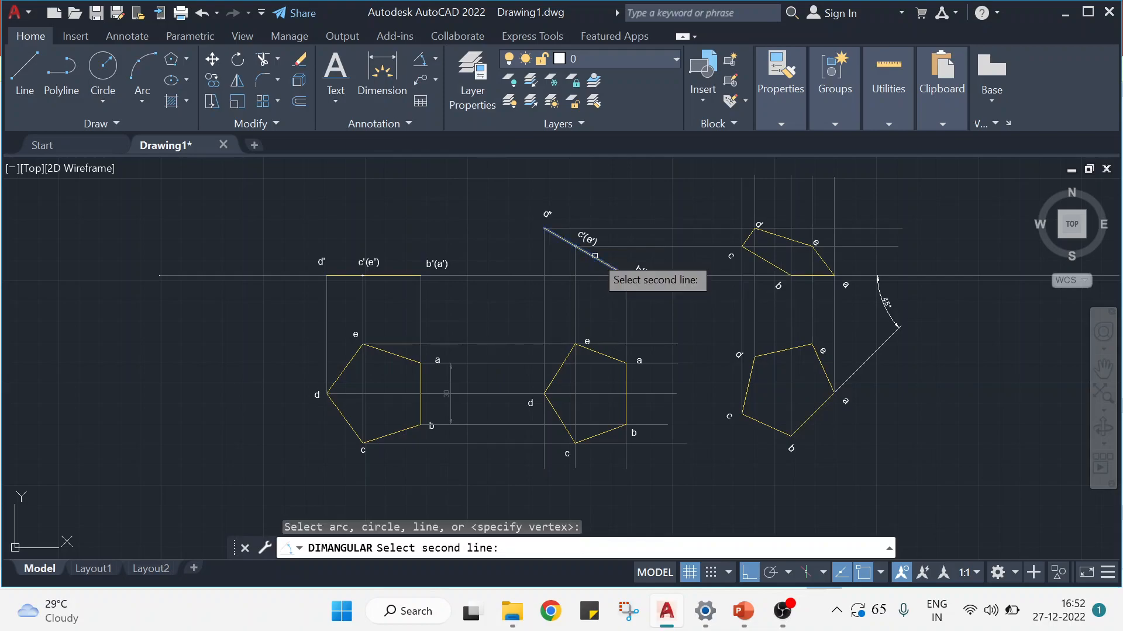
pyautogui.click(597, 275)
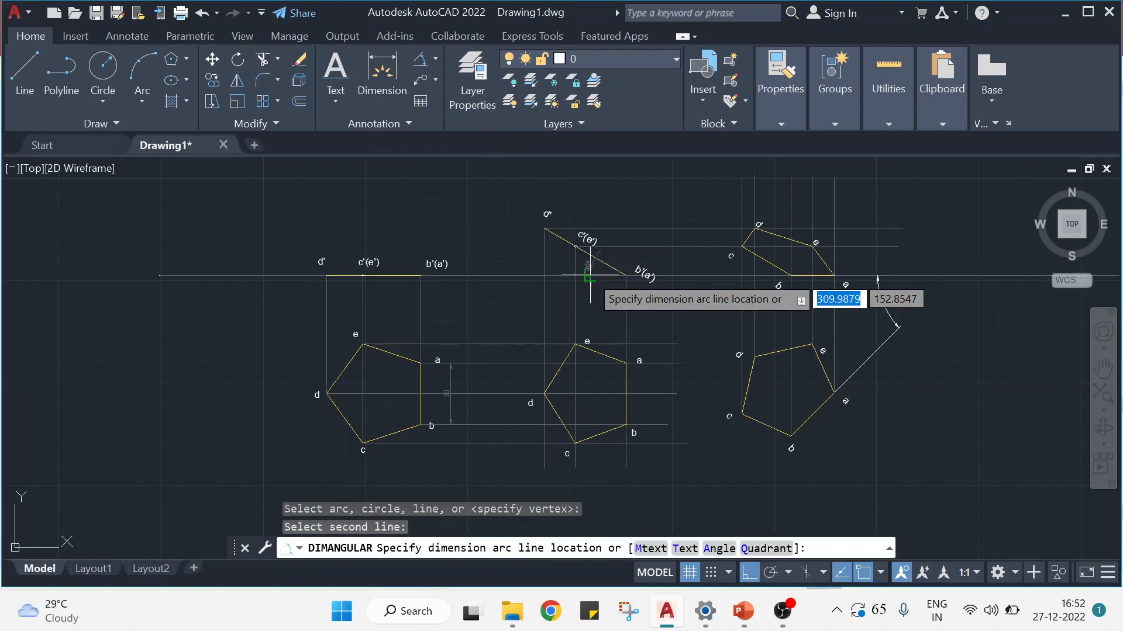
pyautogui.click(566, 257)
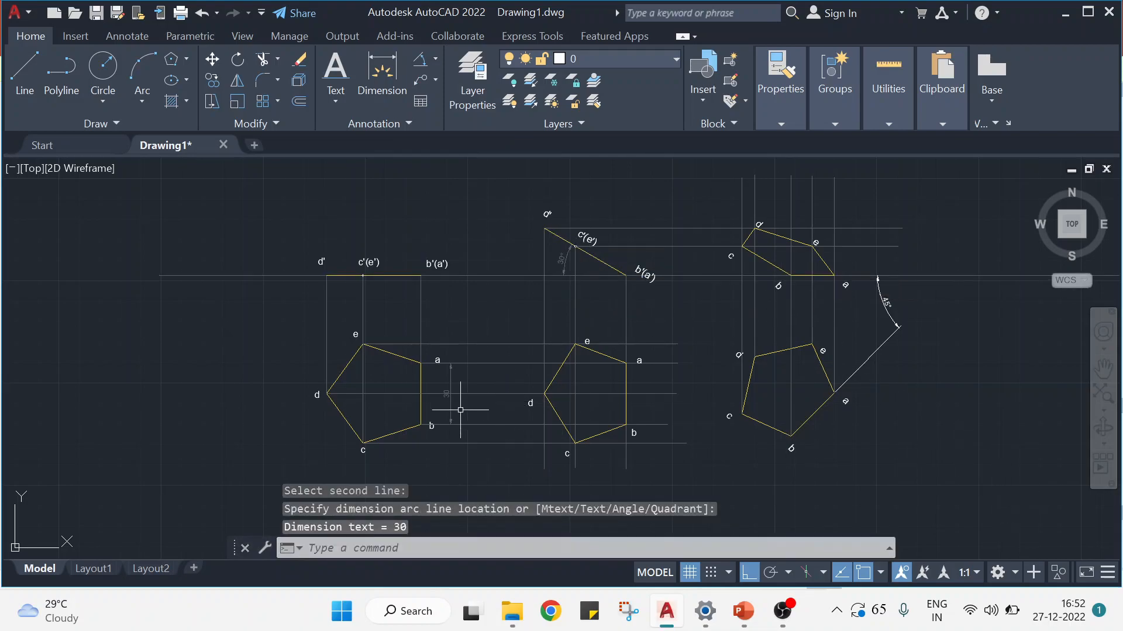
# Colour the side ab linear dimension and the inclined line's angular dimension green
pyautogui.click(438, 393)
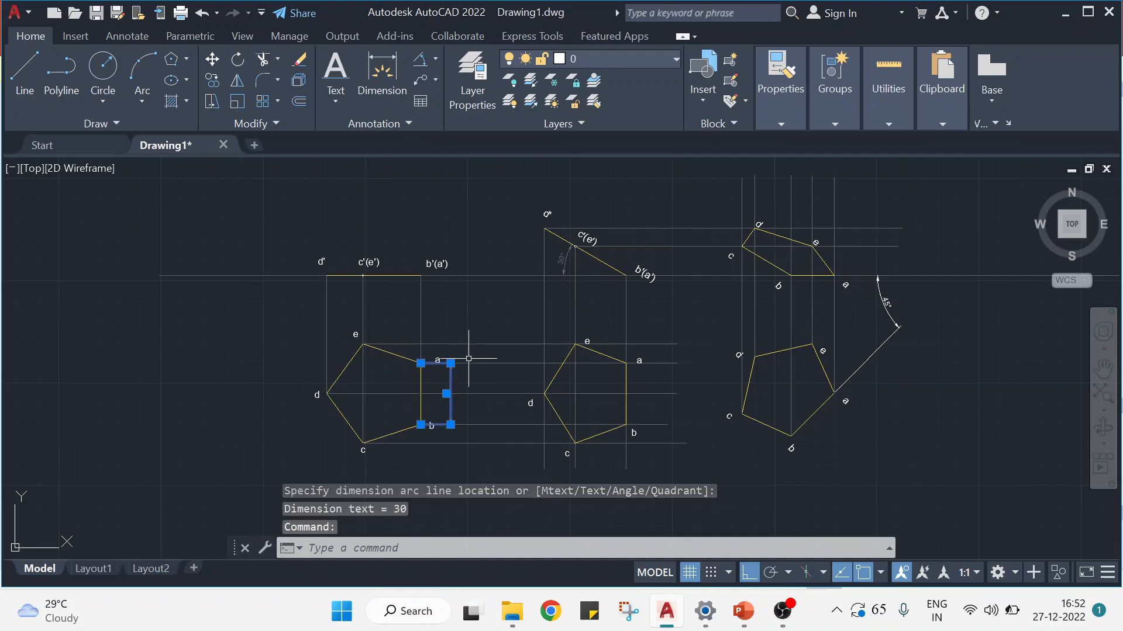
pyautogui.click(565, 259)
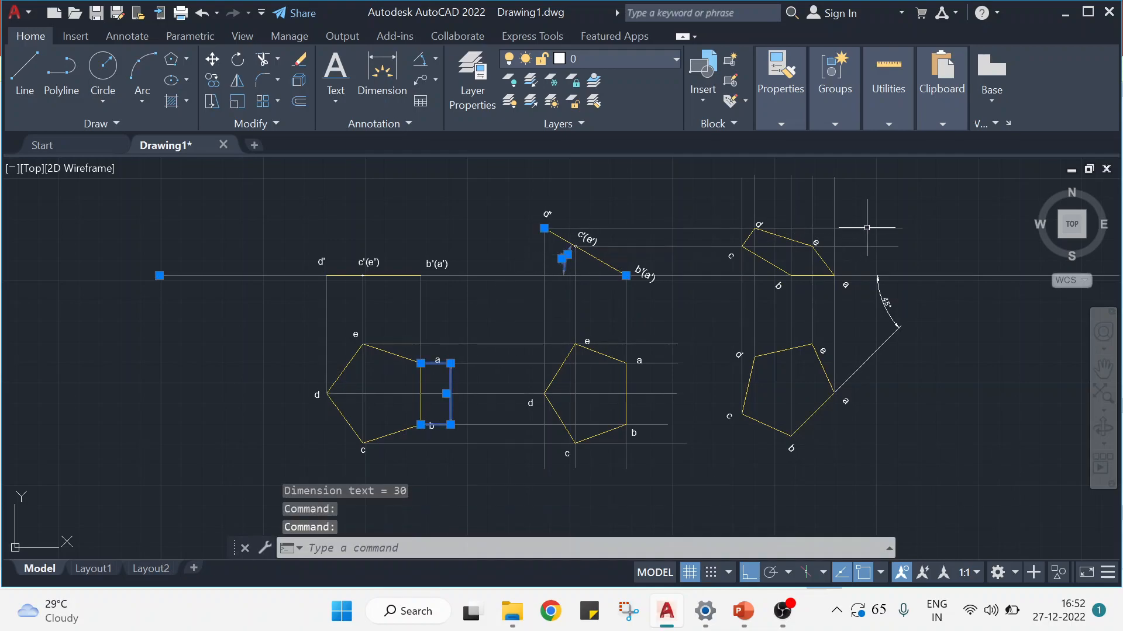
pyautogui.click(781, 122)
pyautogui.click(893, 146)
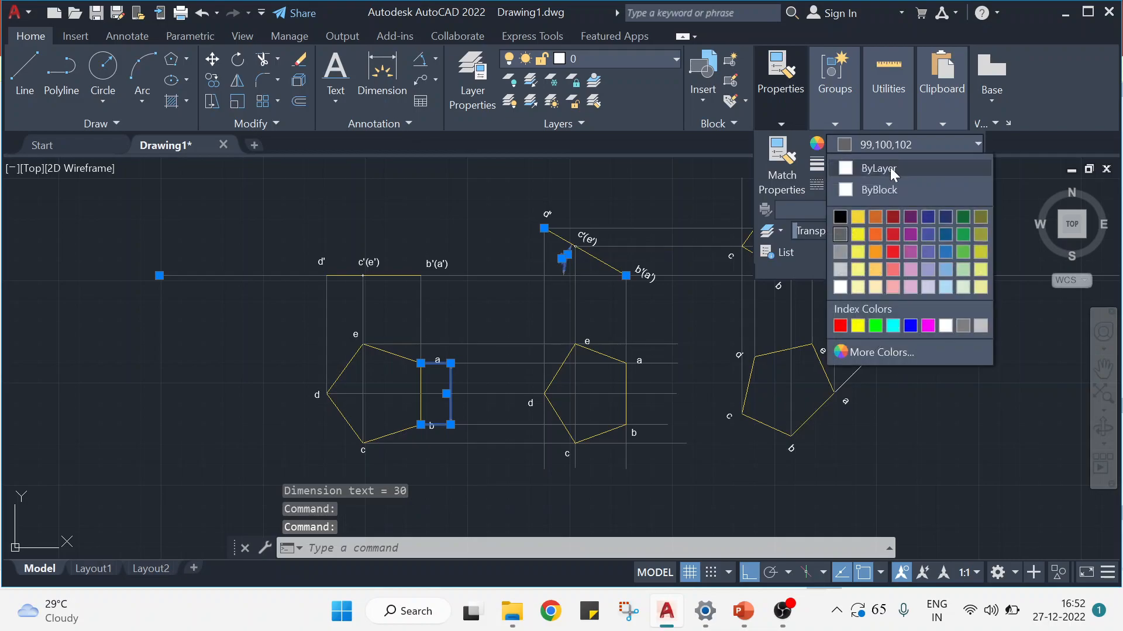
pyautogui.click(871, 168)
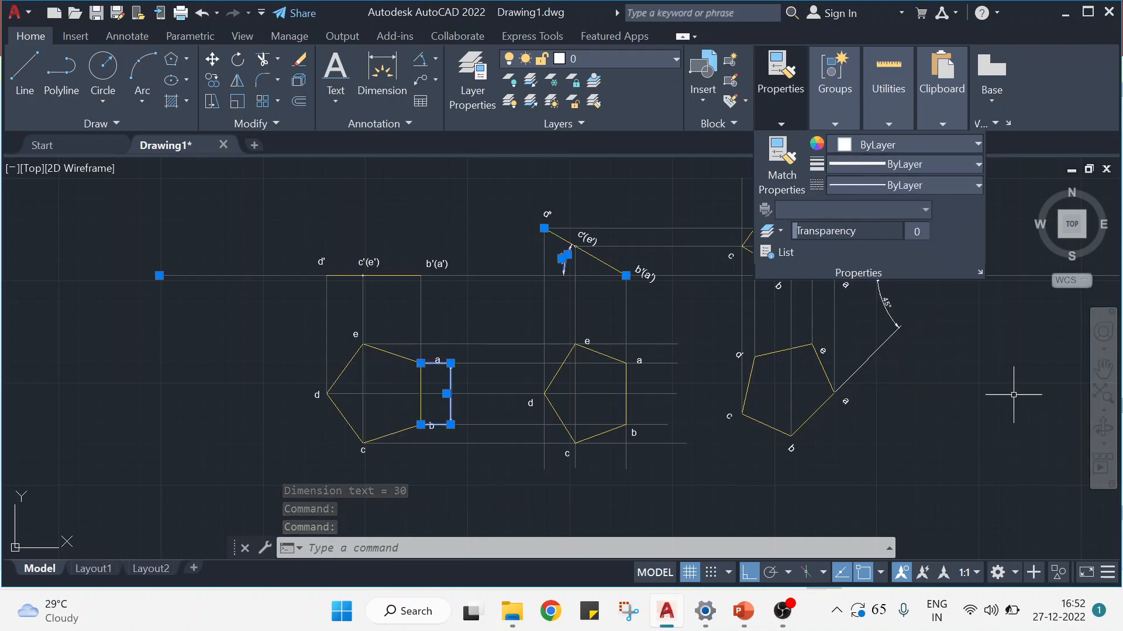
pyautogui.click(871, 143)
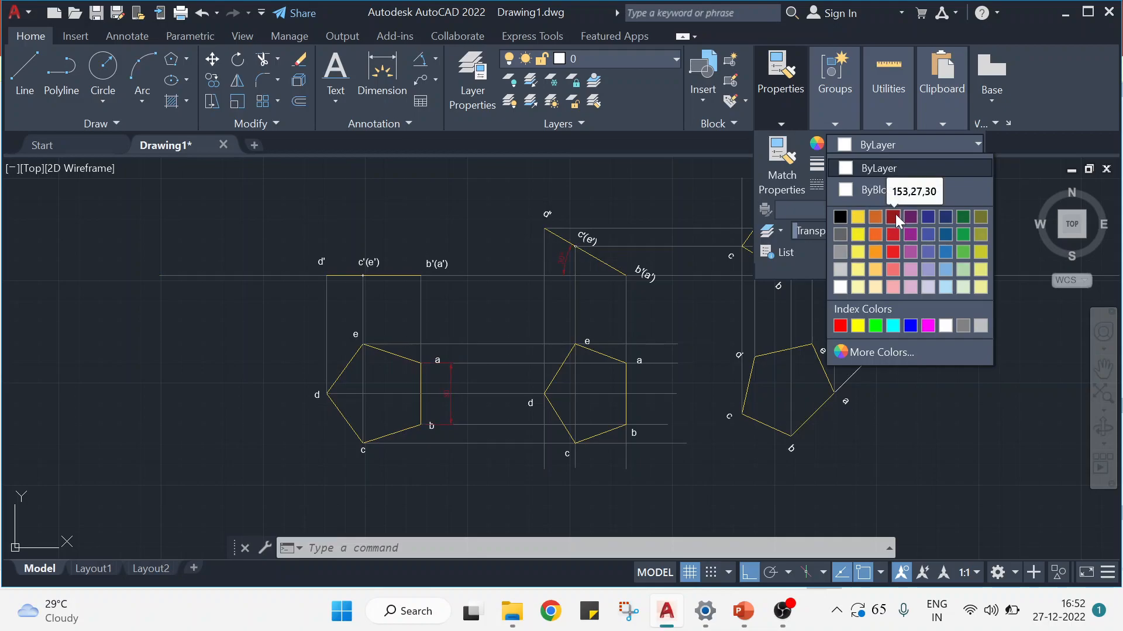
pyautogui.click(875, 325)
pyautogui.press('Escape')
pyautogui.press('Escape')
pyautogui.press('Escape')
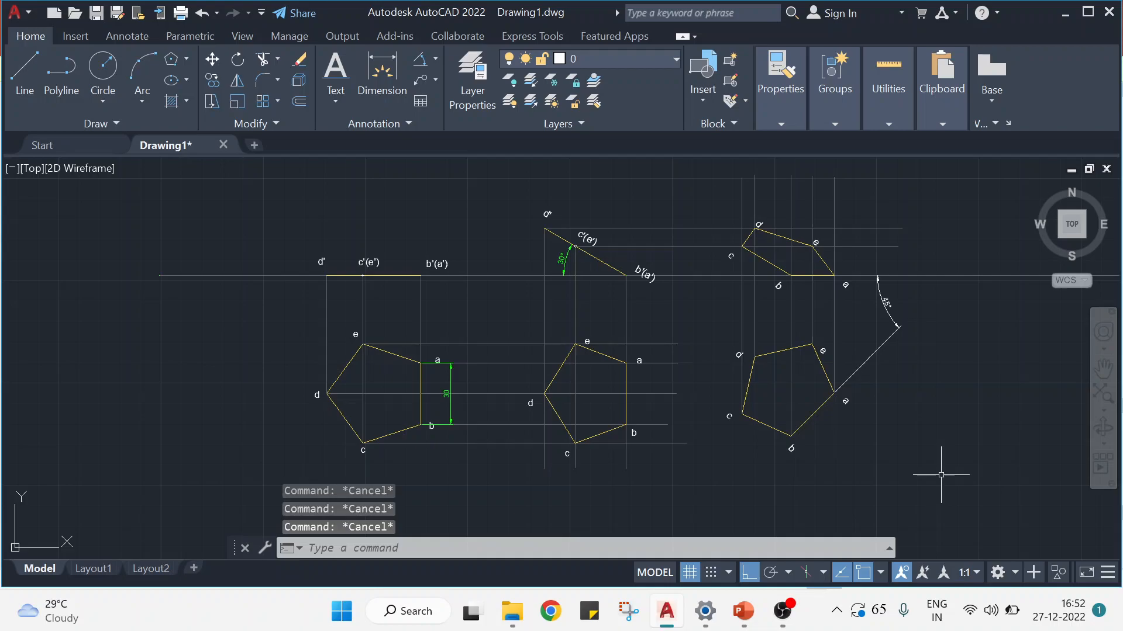
# Colour the 45° angular dimension beside the rotated pentagon green
pyautogui.click(886, 304)
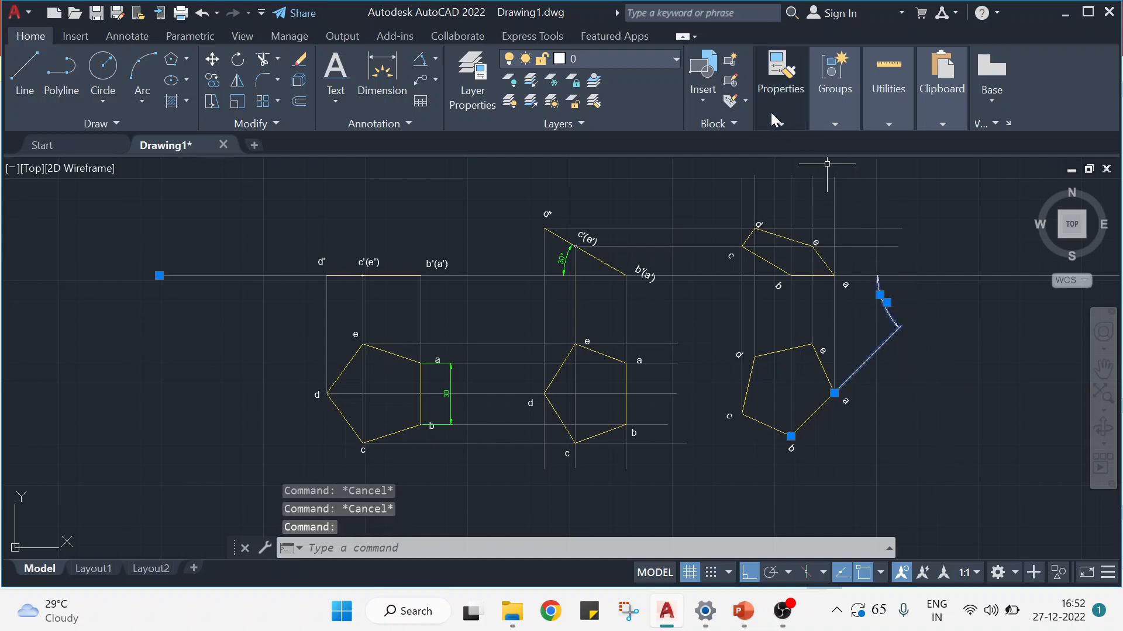
pyautogui.moveTo(771, 112)
pyautogui.click(868, 146)
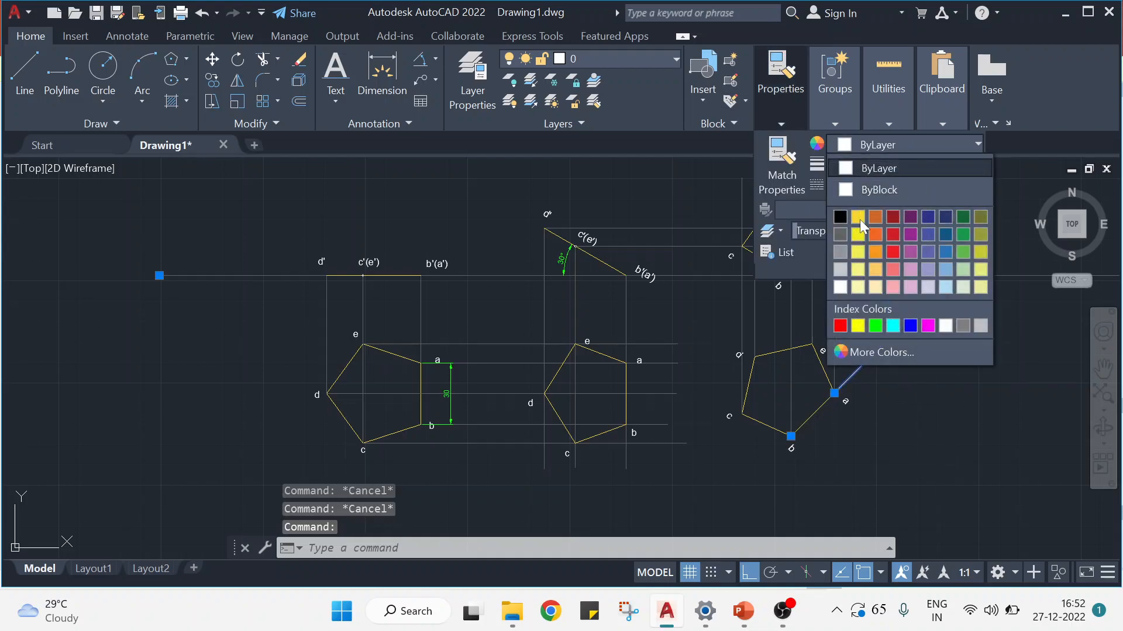
pyautogui.click(873, 323)
pyautogui.press('Escape')
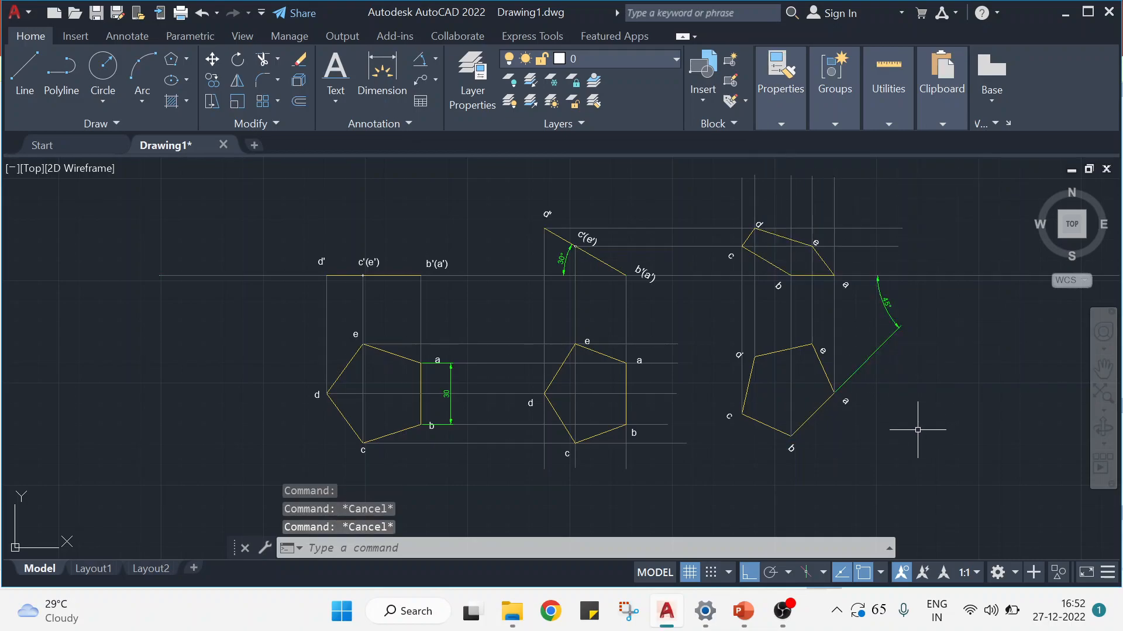